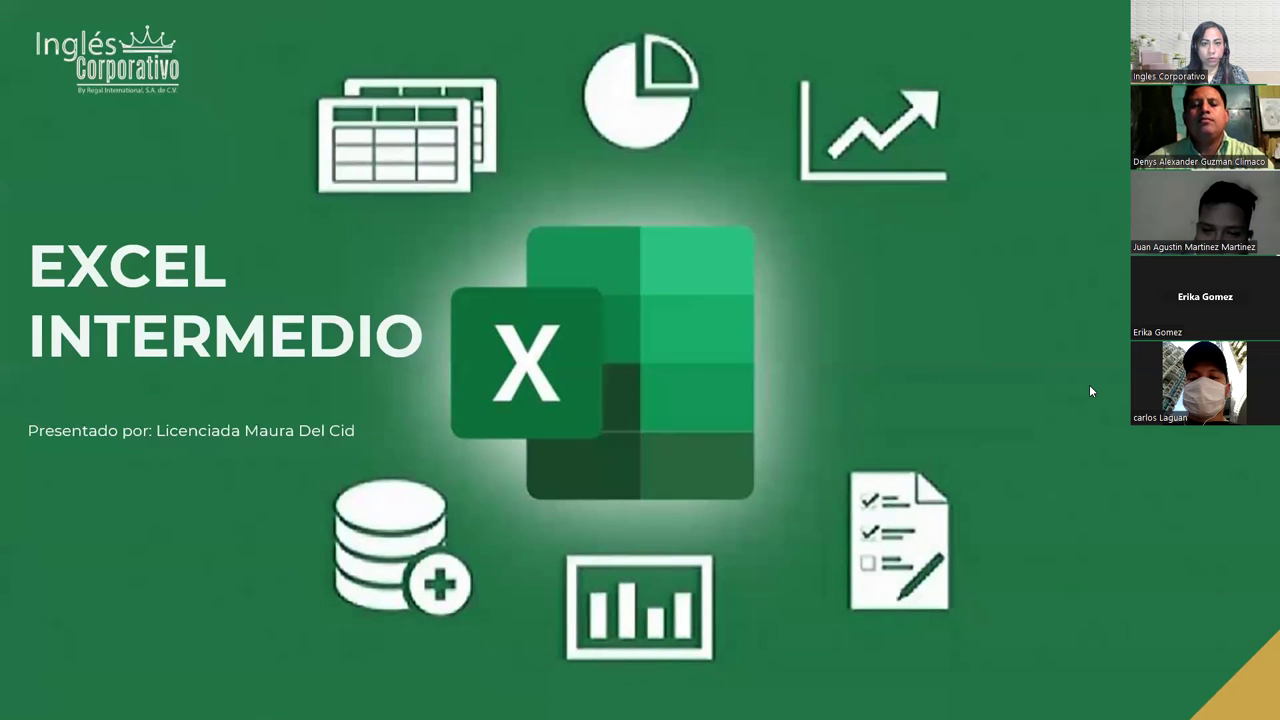
Advance the slideshow from the Excel Intermedio title slide to the Agenda slide.
click(1006, 388)
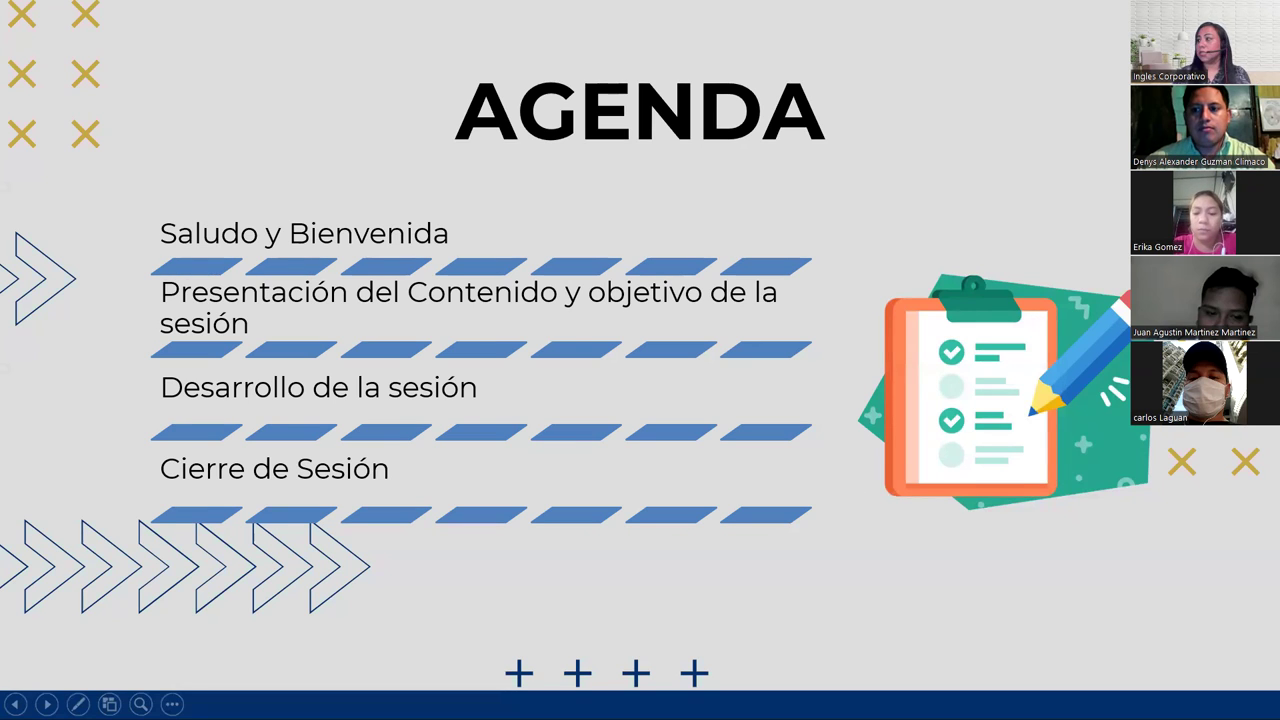
Advance the slideshow through SESIÓN 2 and CONTENIDO to the OBJETIVO slide.
click(1217, 447)
click(1217, 447)
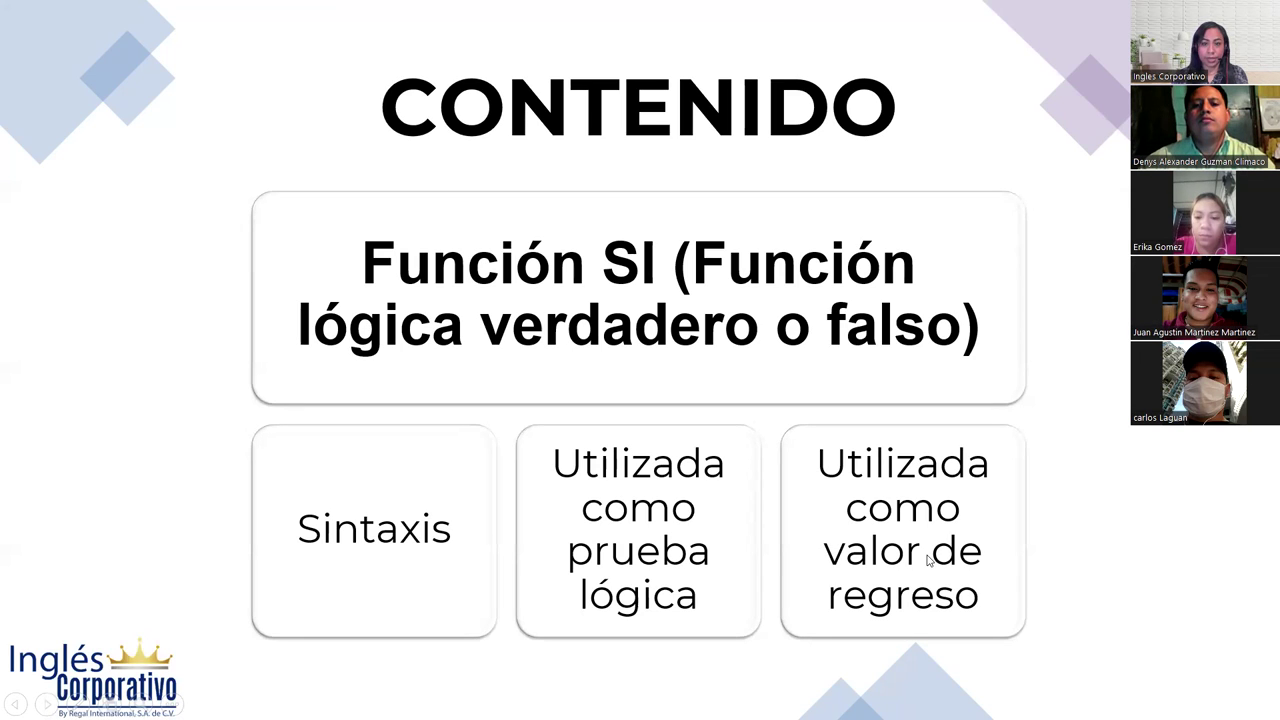
click(1049, 446)
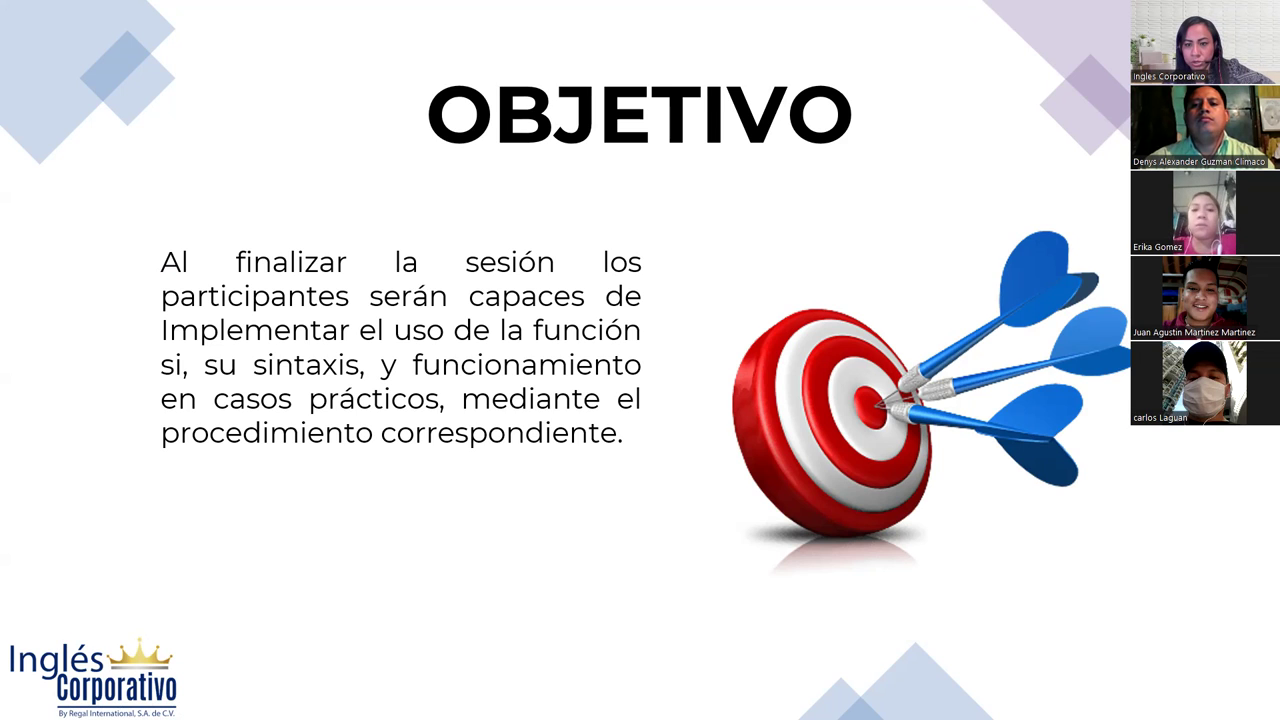
Advance to the FUNCIÓN SI slide with its true/false two-action flowchart.
key(Right)
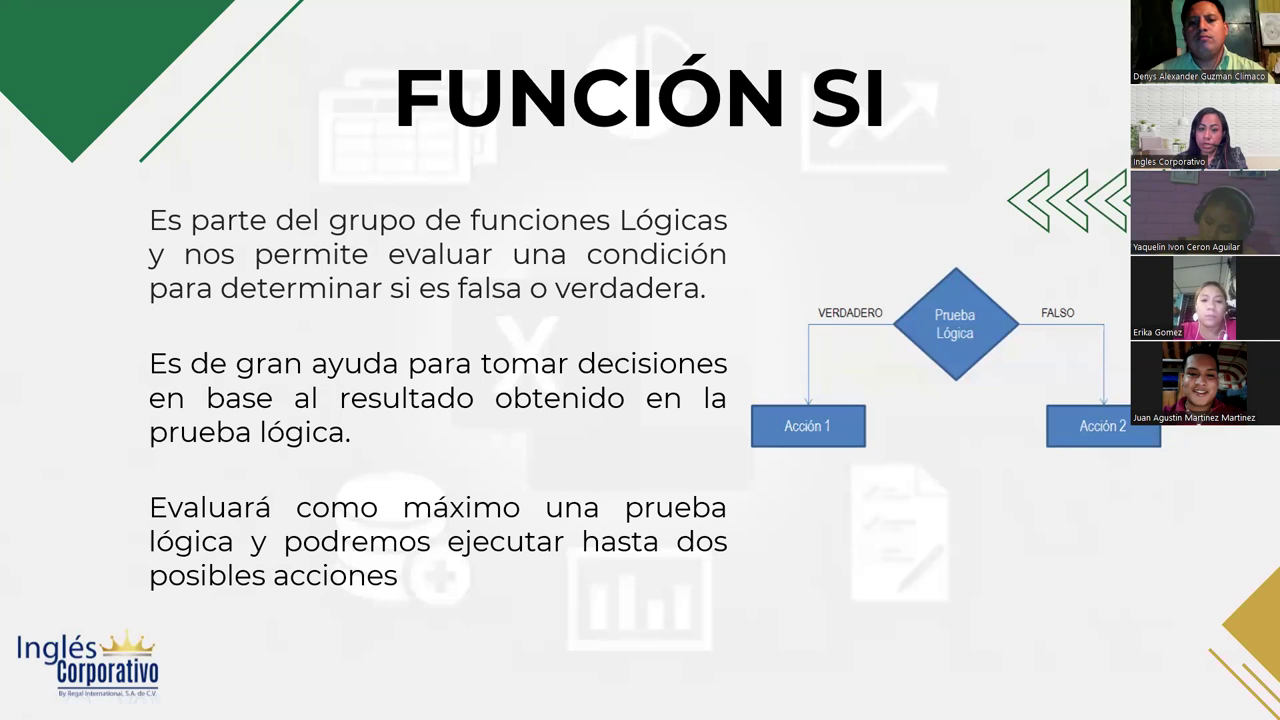
key(Right)
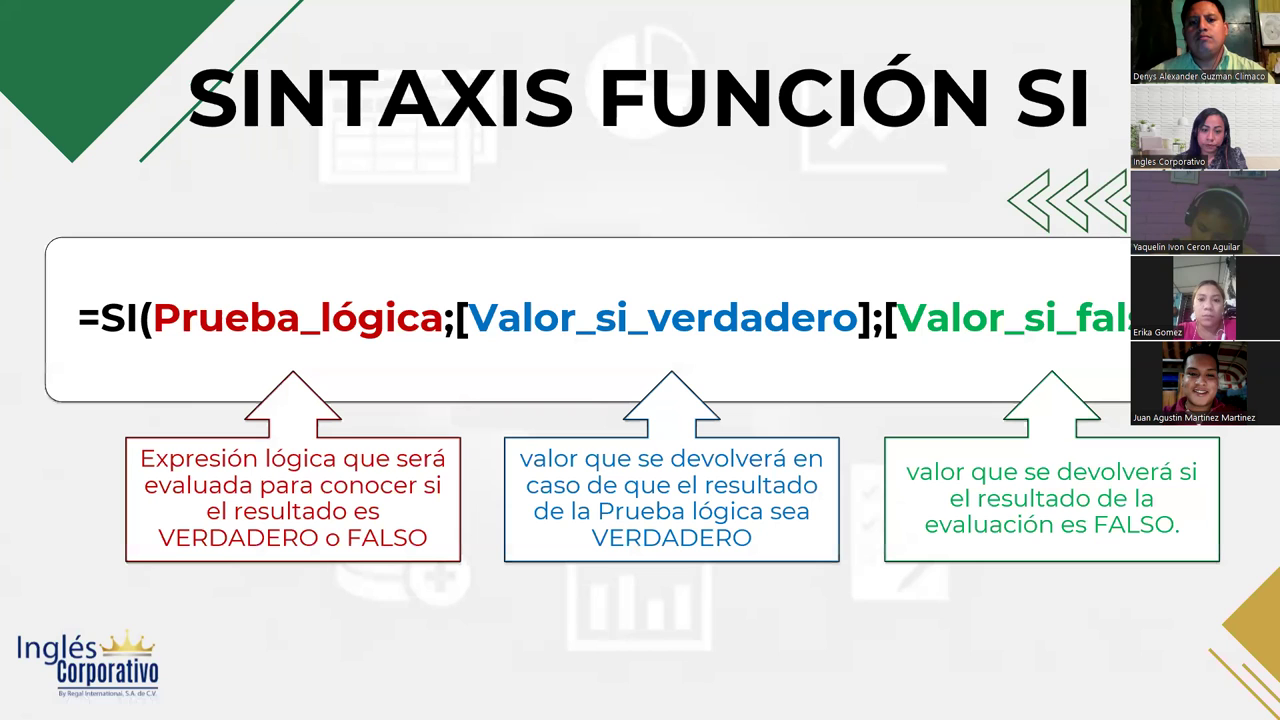
key(Left)
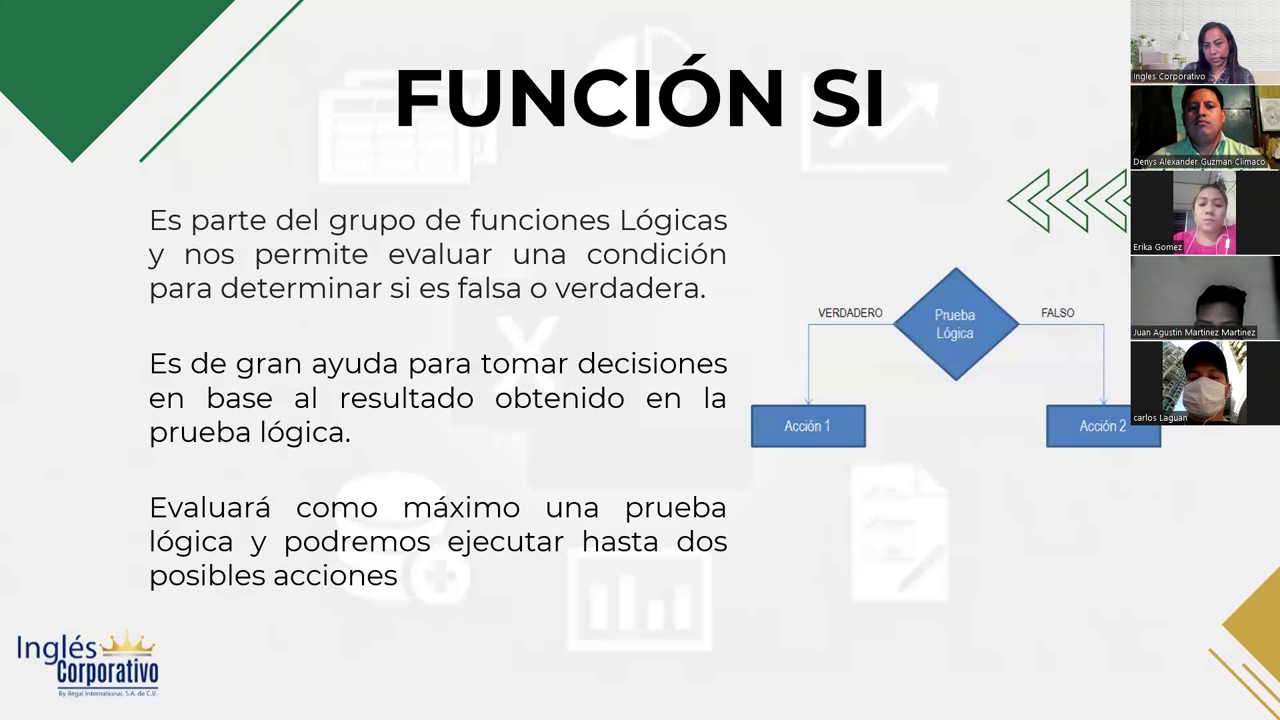
Advance to the SINTAXIS FUNCIÓN SI slide explaining Prueba_lógica, Valor_si_verdadero and Valor_si_falso.
key(Right)
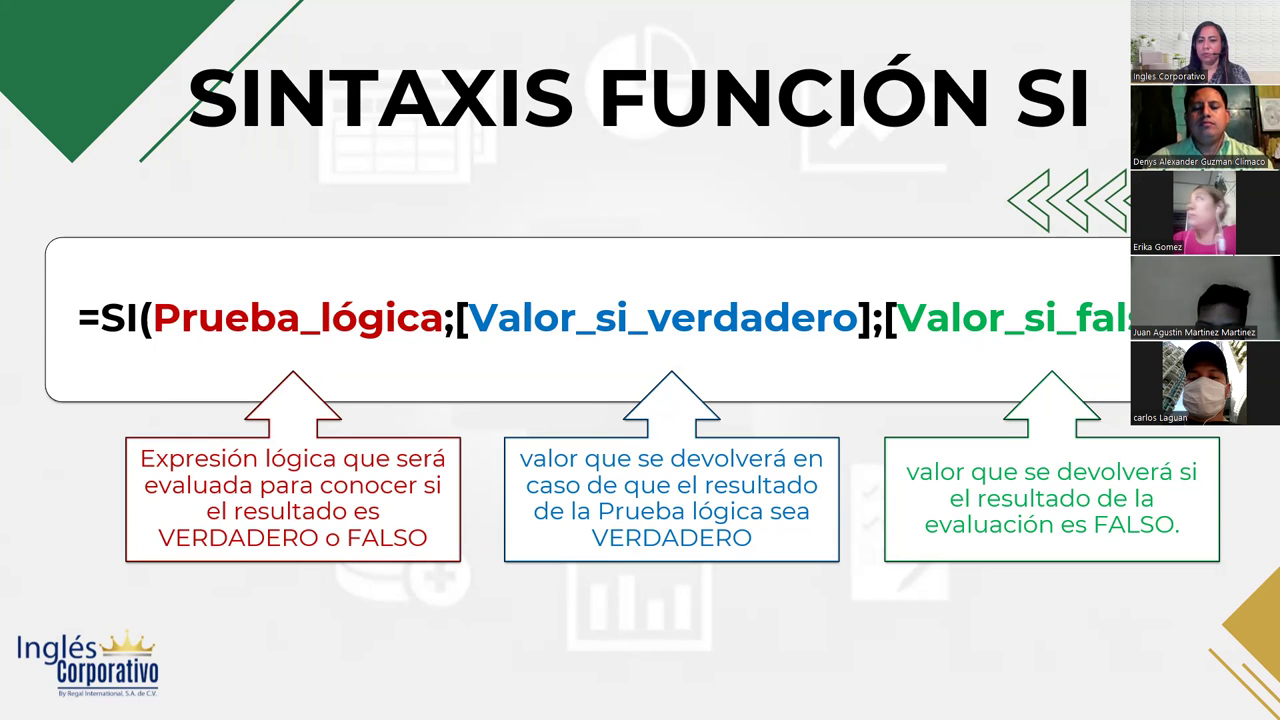
mouse_move(468, 216)
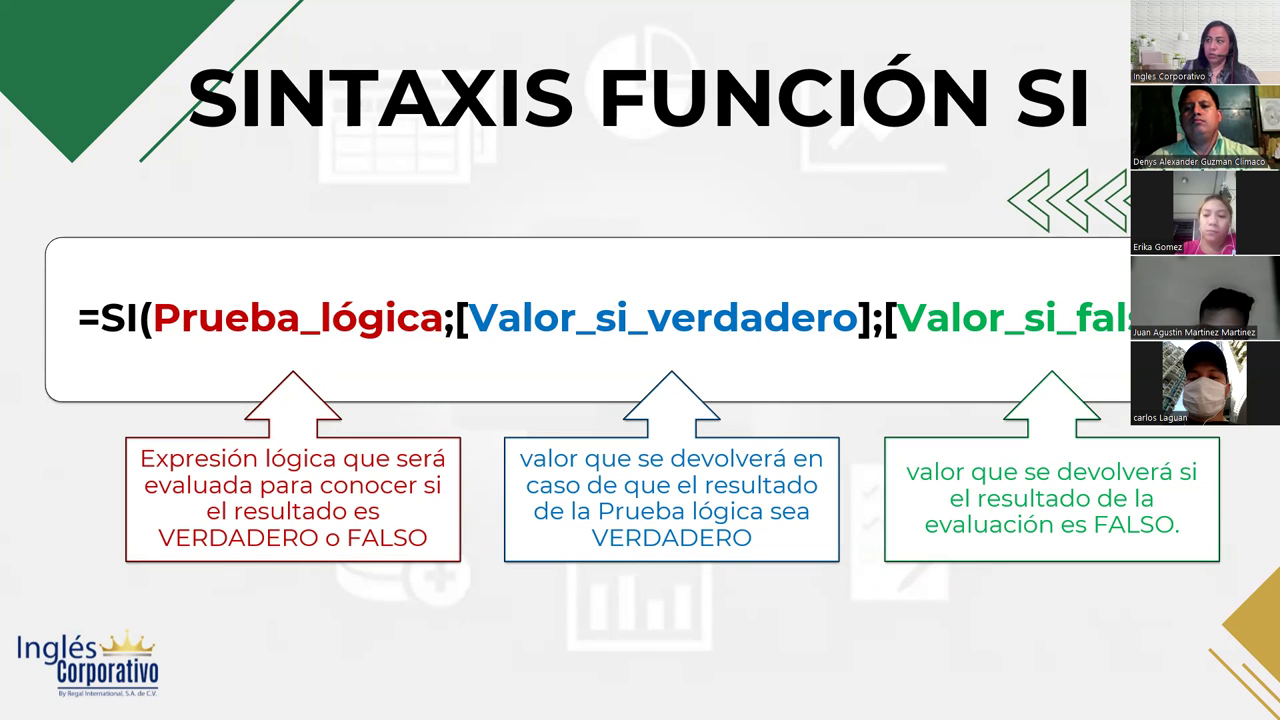
mouse_move(90, 704)
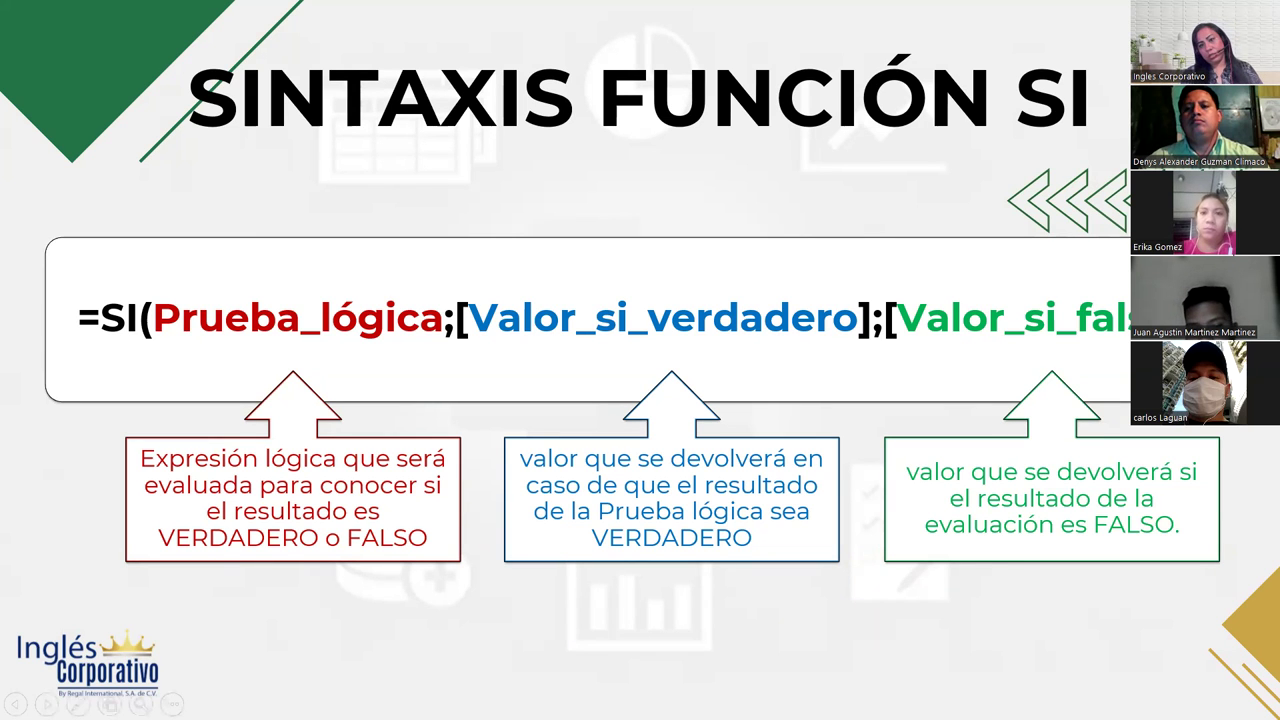
Advance to the OPERADORES DE COMPARACIÓN slide listing six operators with examples.
key(Right)
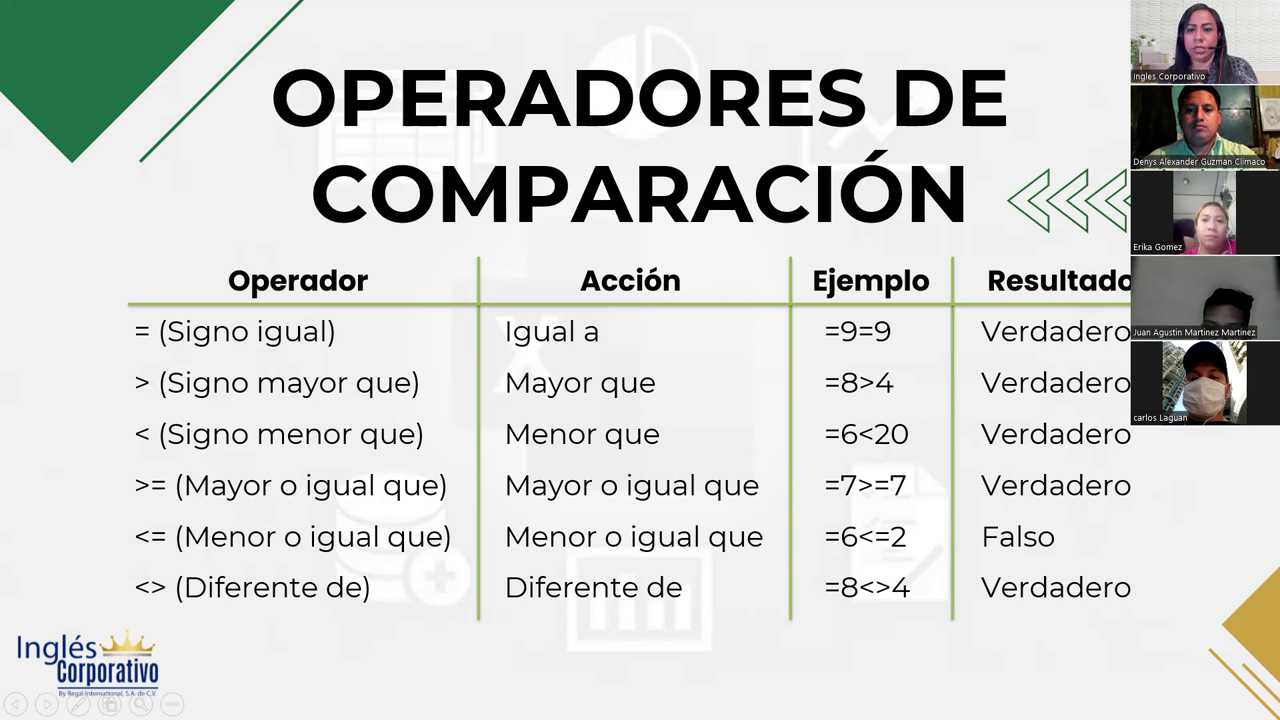
Advance the slideshow past the comparison-operators slide toward Desarrollo.
key(Right)
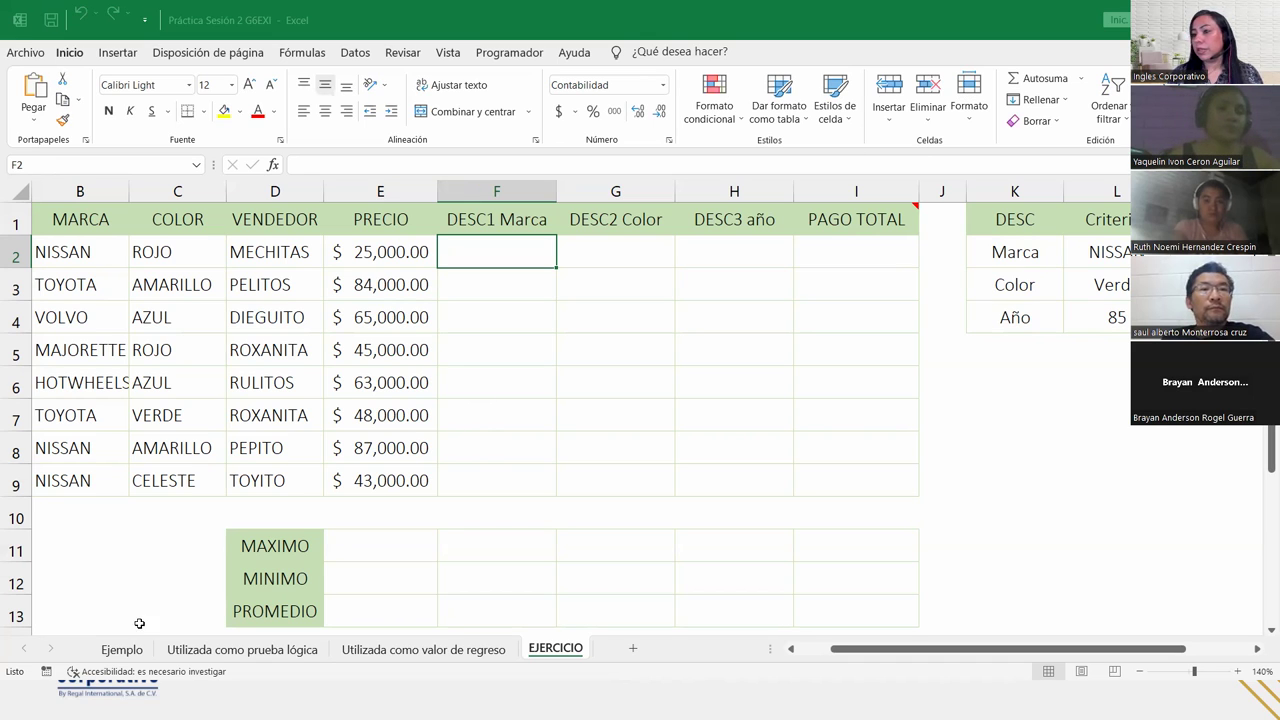
Switch to the Ejemplo grades sheet, zoom in to 120%, and show the Fórmulas ribbon.
click(122, 649)
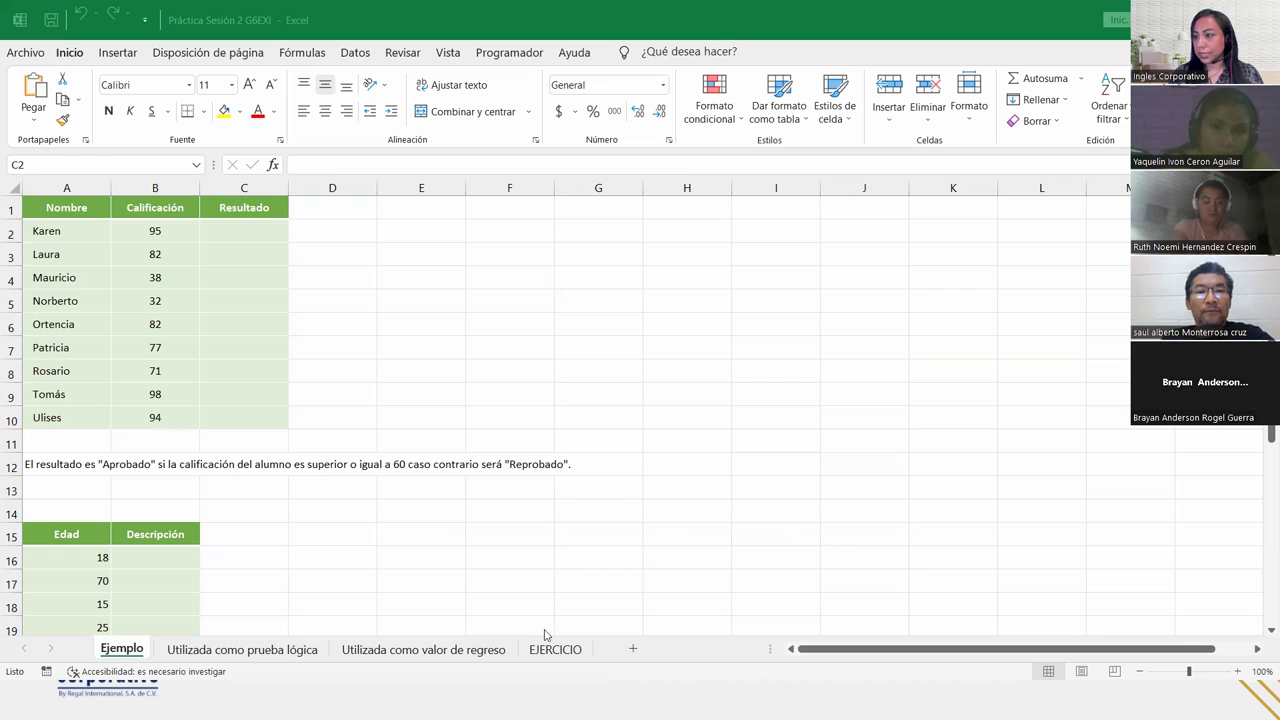
click(1238, 671)
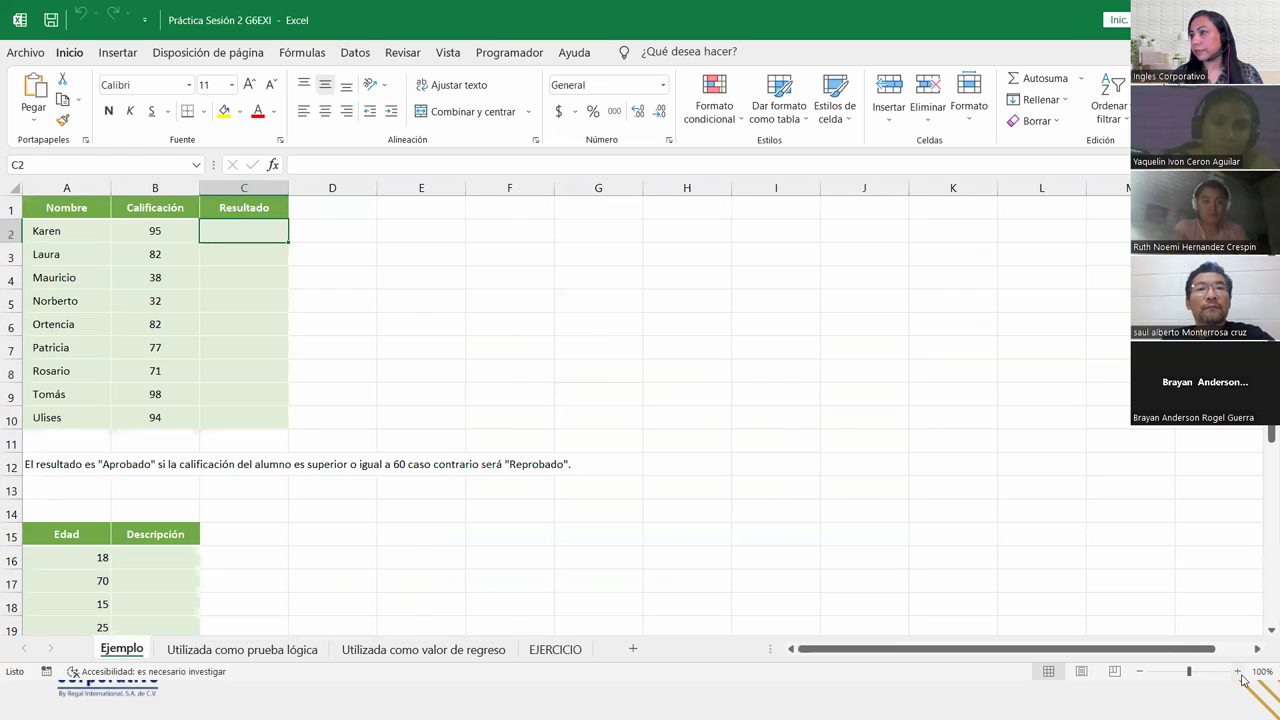
click(1238, 671)
click(1238, 671)
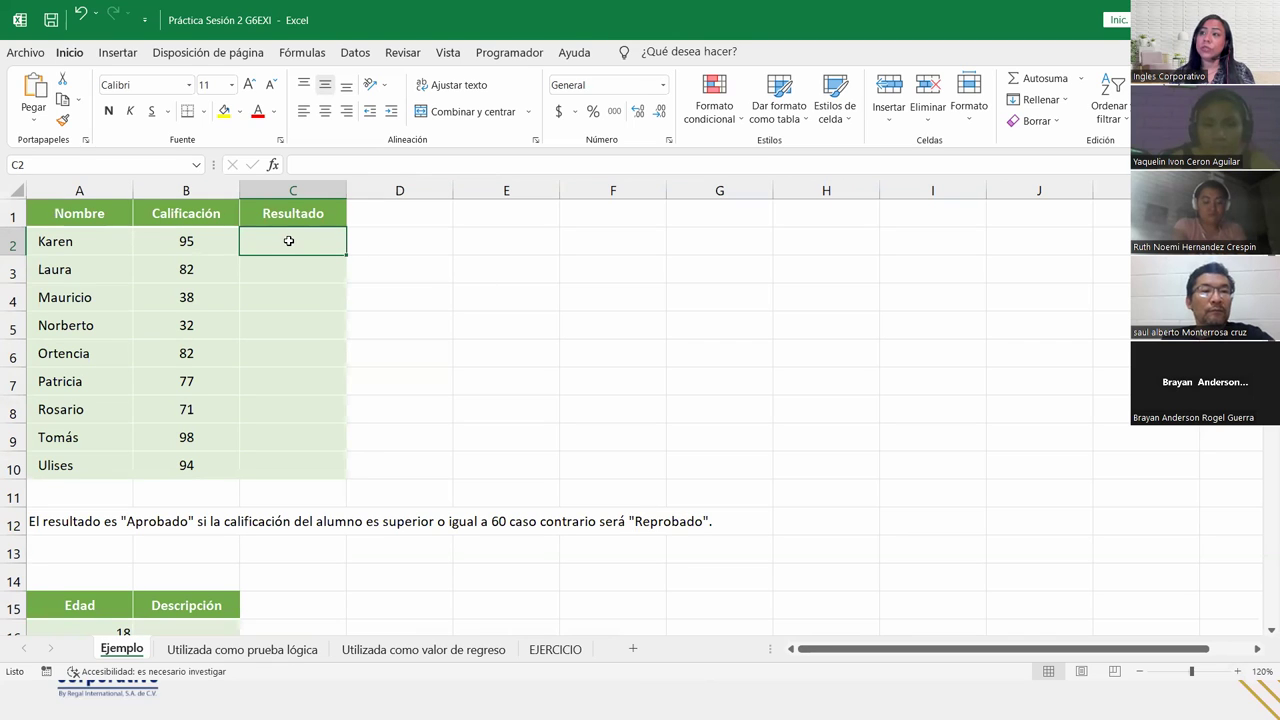
click(284, 53)
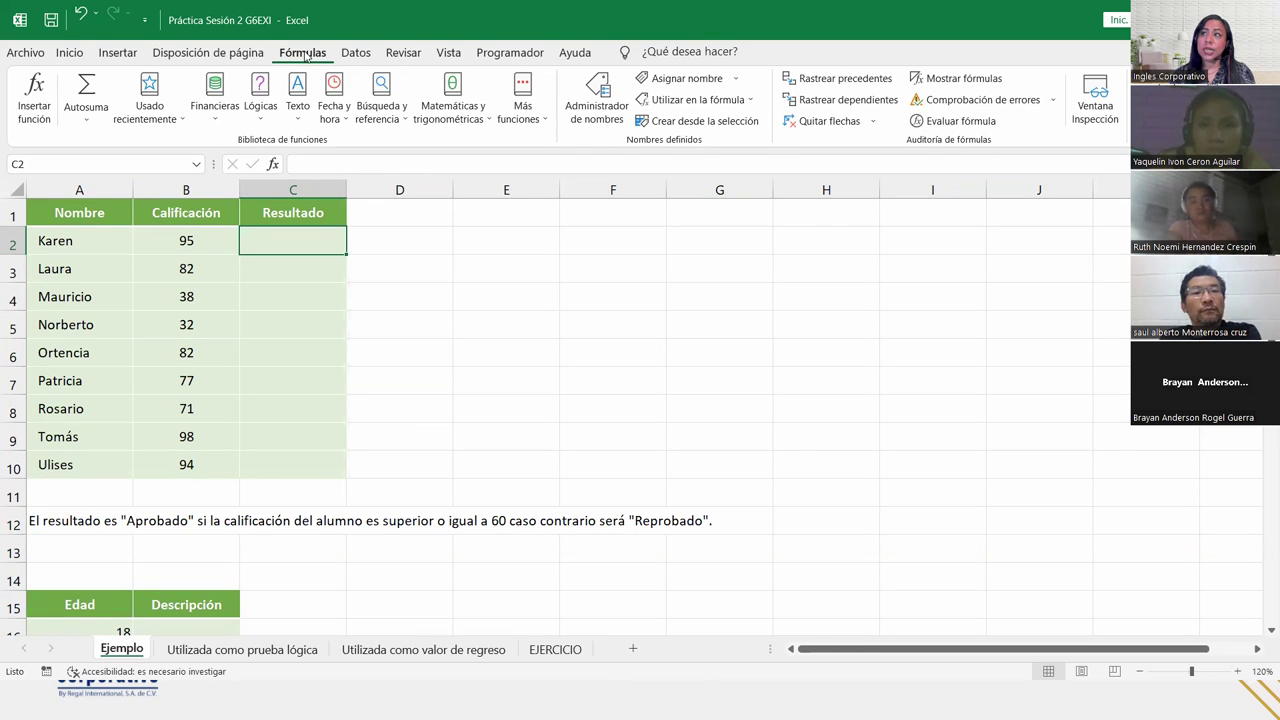
Insert the SI function from the Lógicas library into cell C2.
click(272, 115)
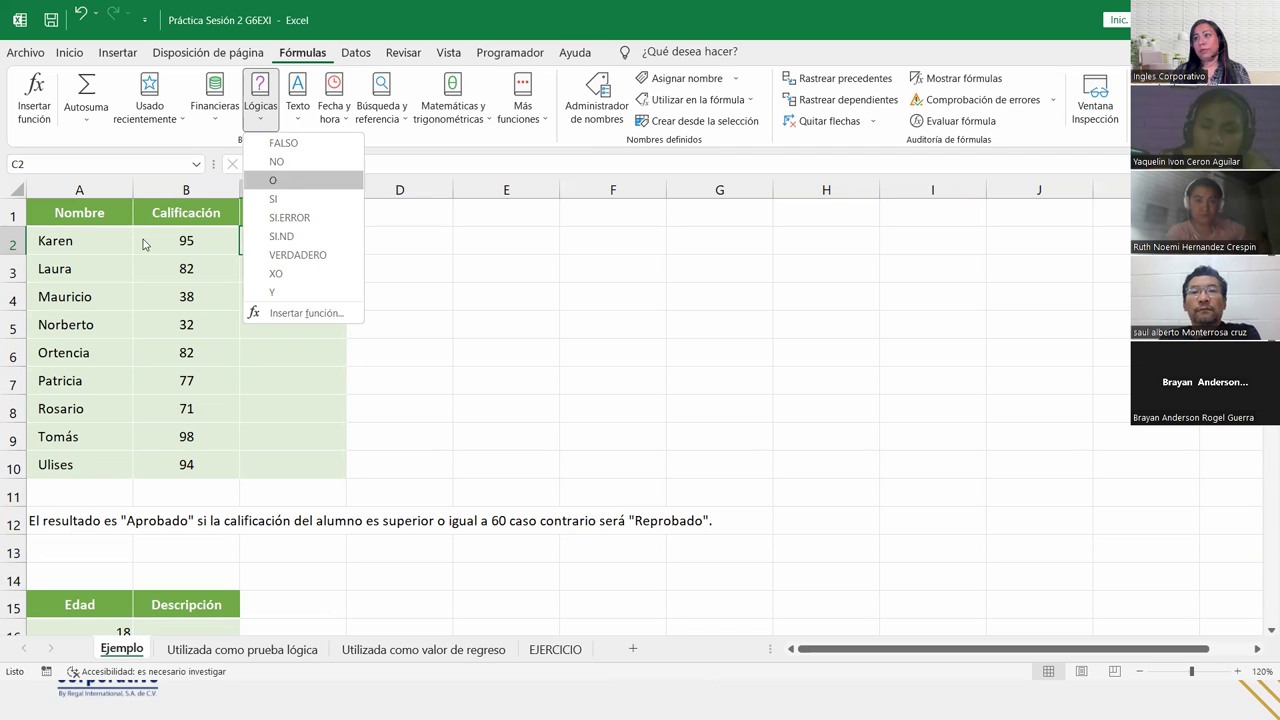
click(275, 201)
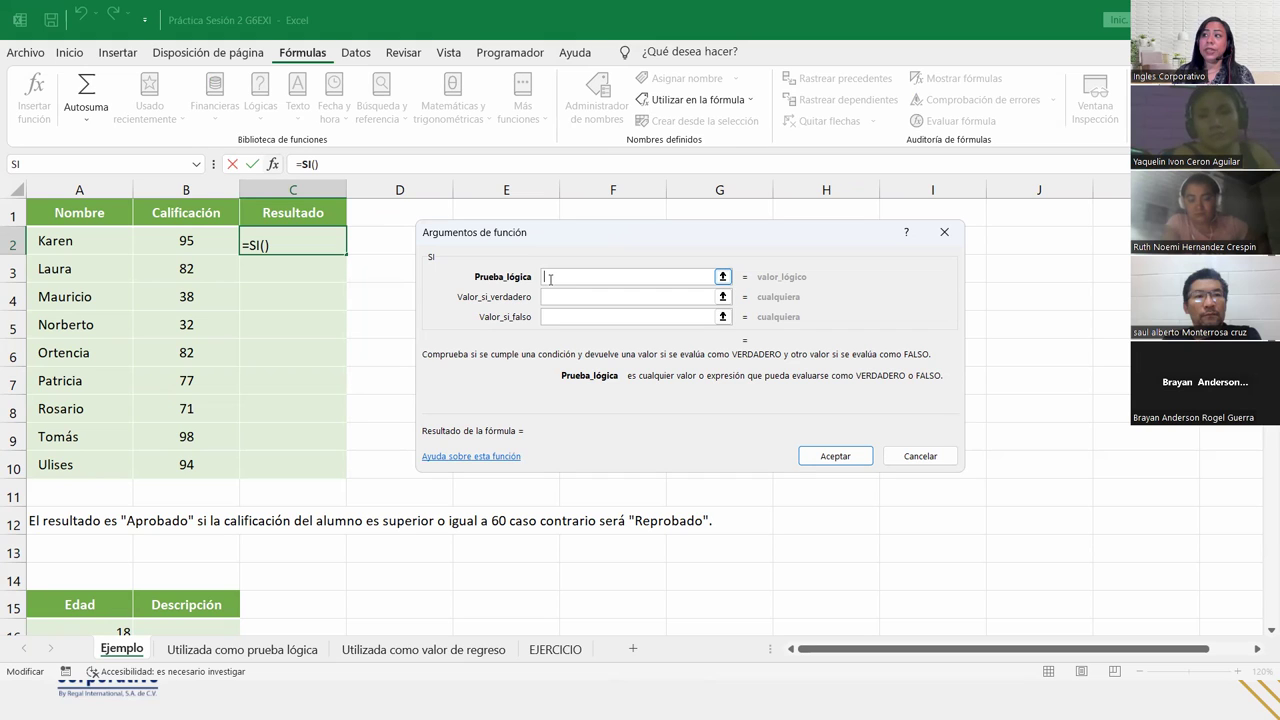
Enter B2>=60 as the SI function's logical test for C2.
click(229, 234)
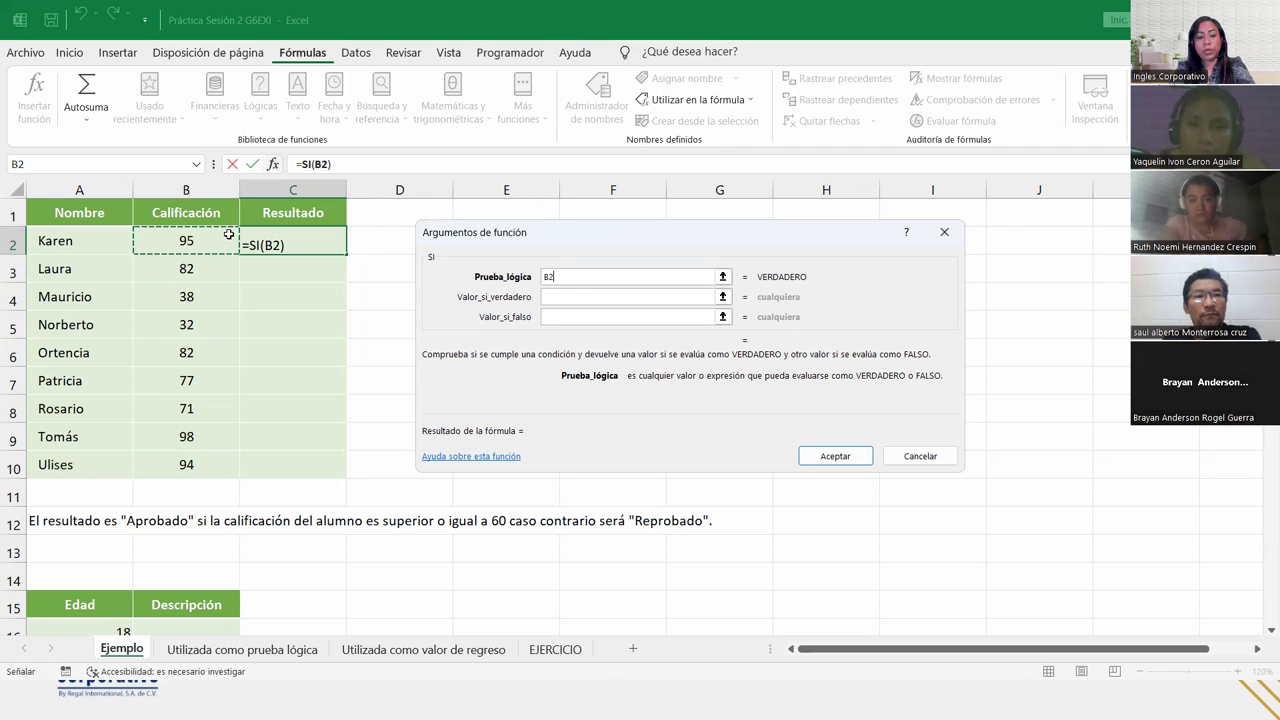
text(>)
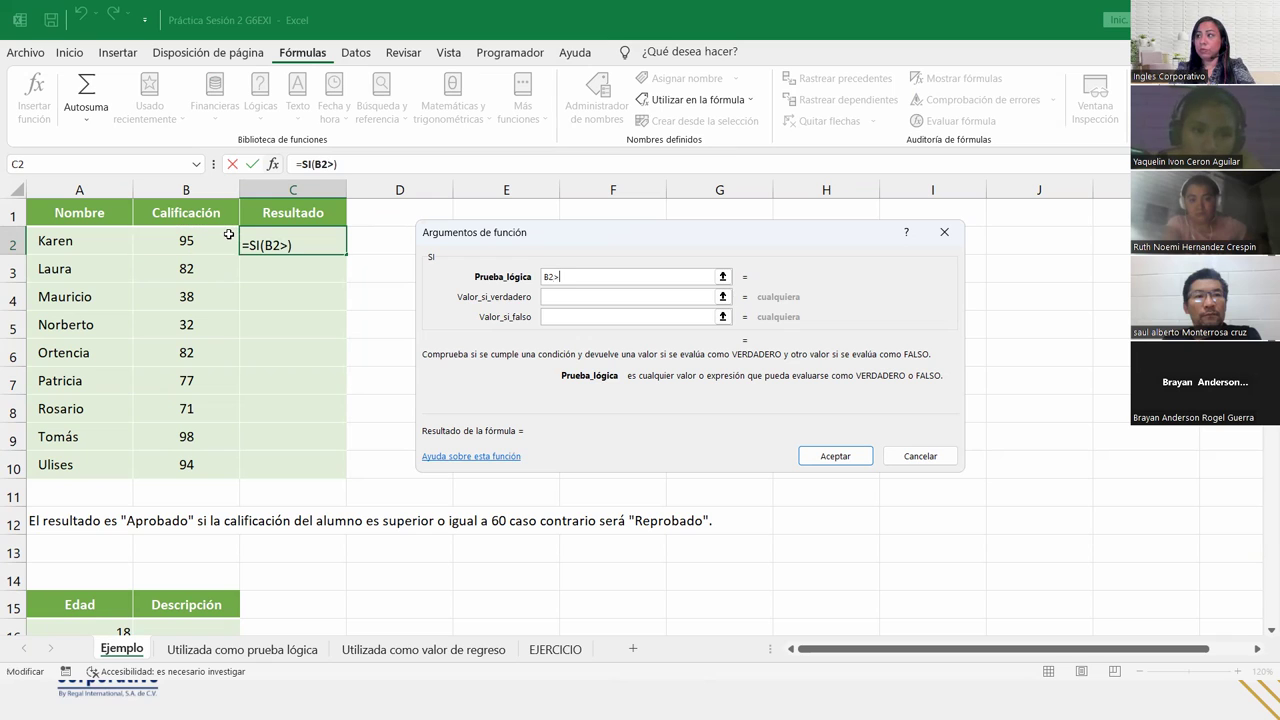
text(=)
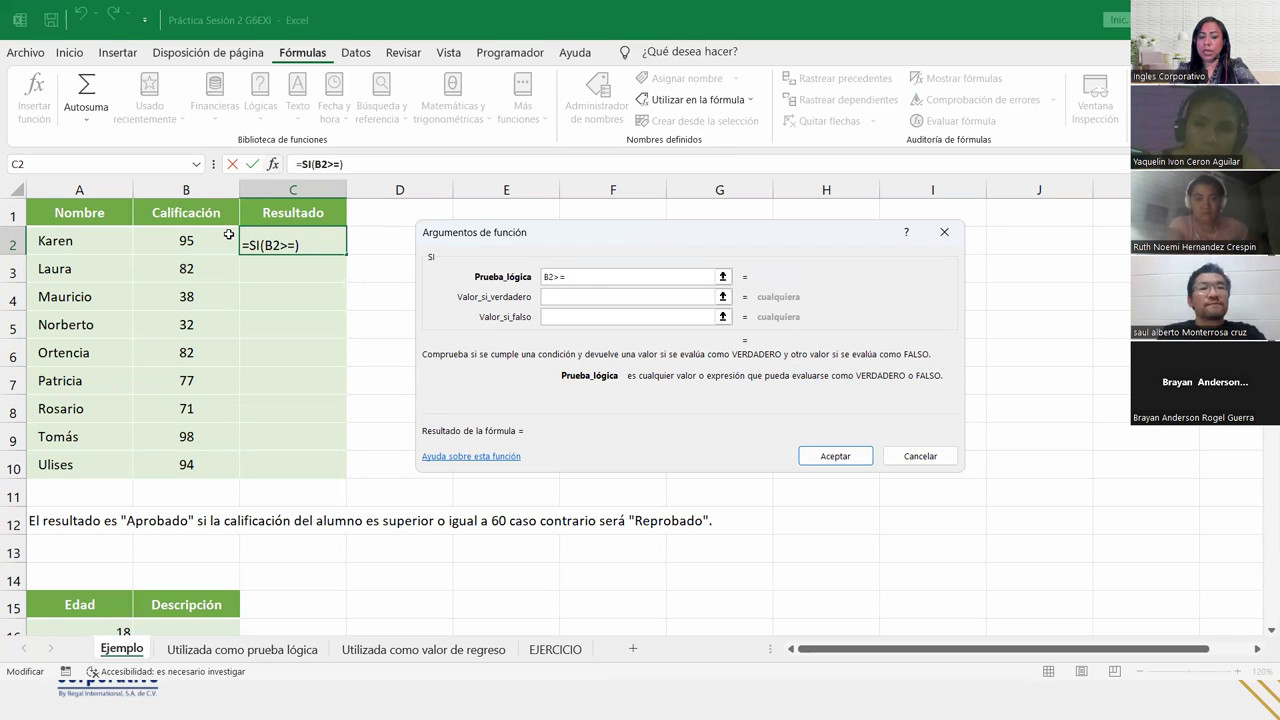
text(60)
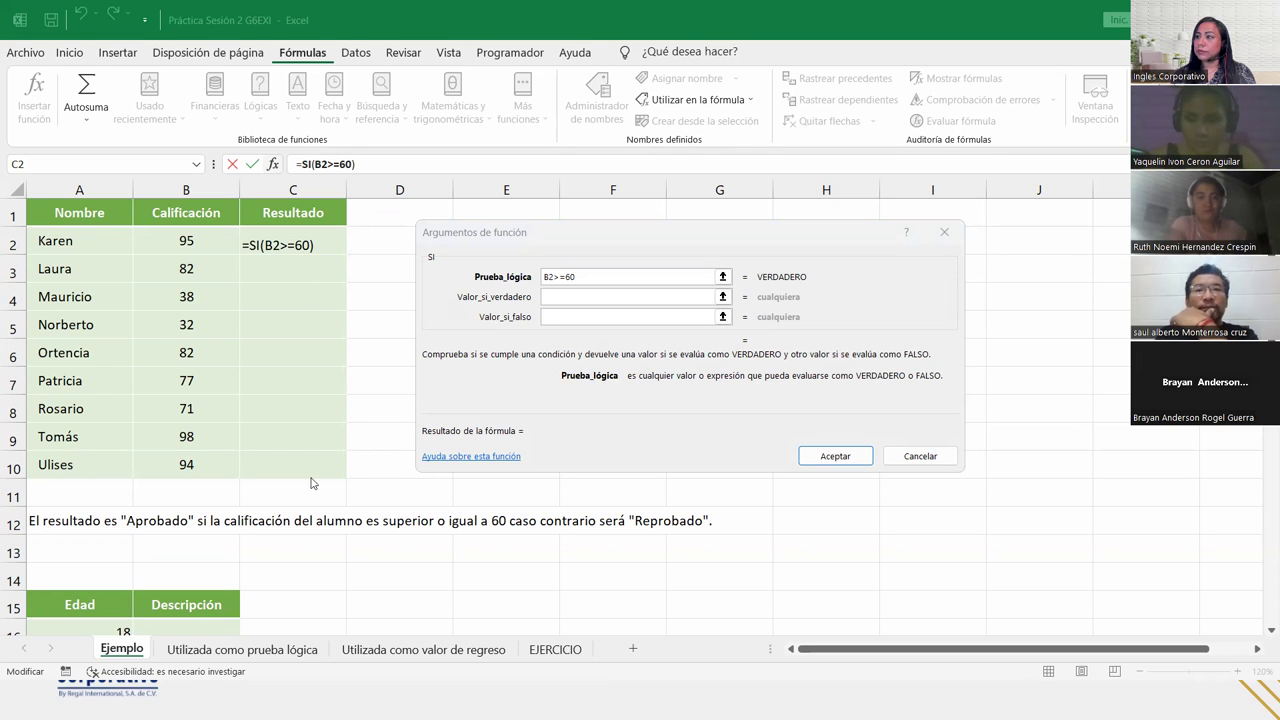
click(612, 297)
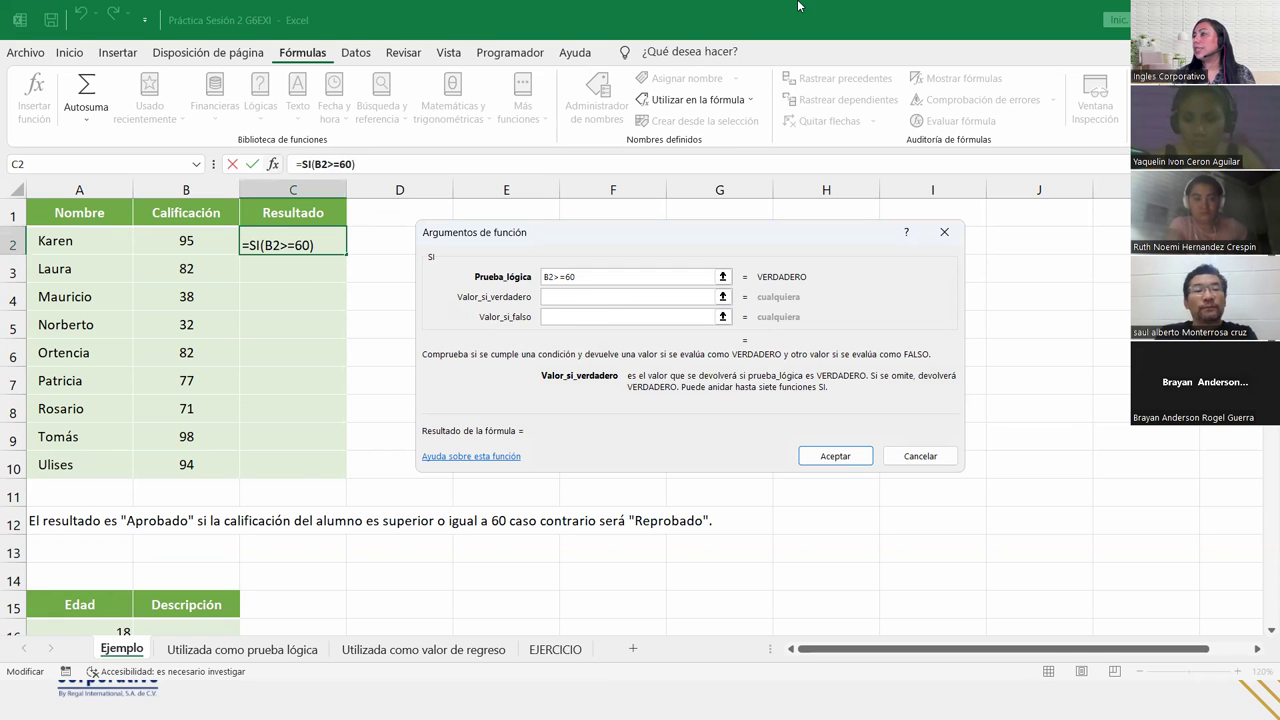
Enter "Aprobado" as the SI formula's Valor_si_verdadero in C2.
click(590, 277)
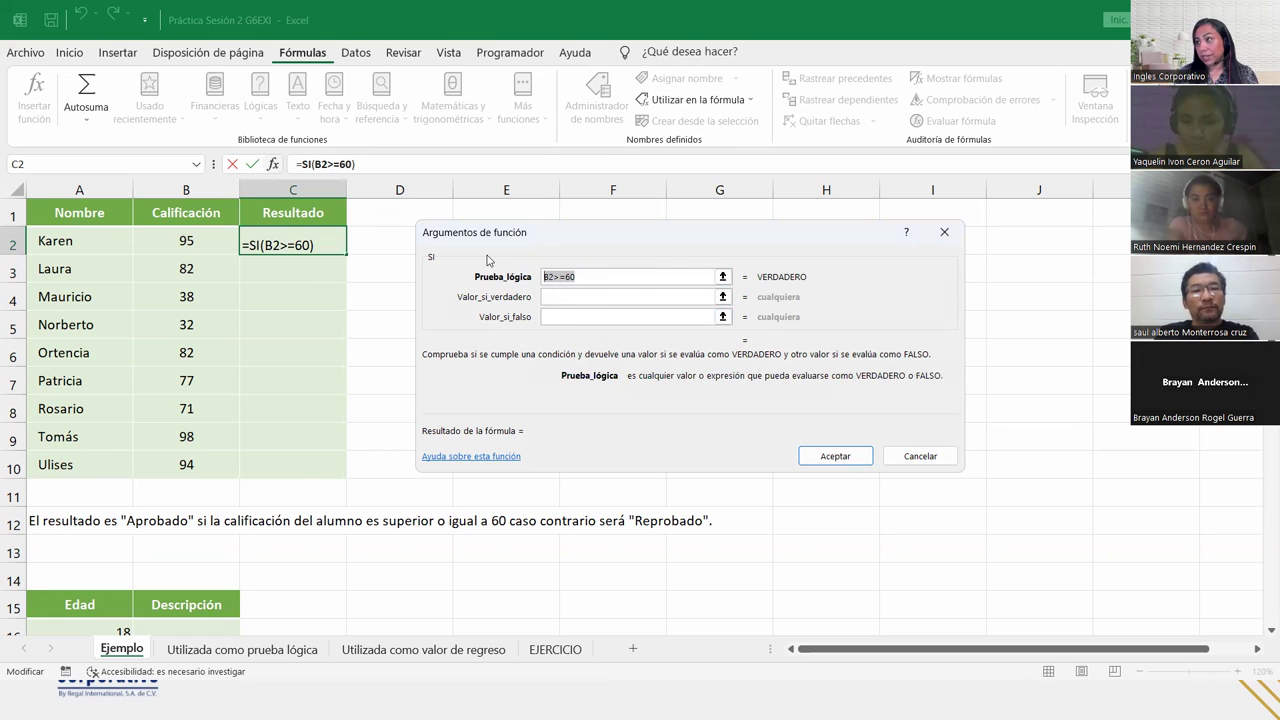
click(700, 297)
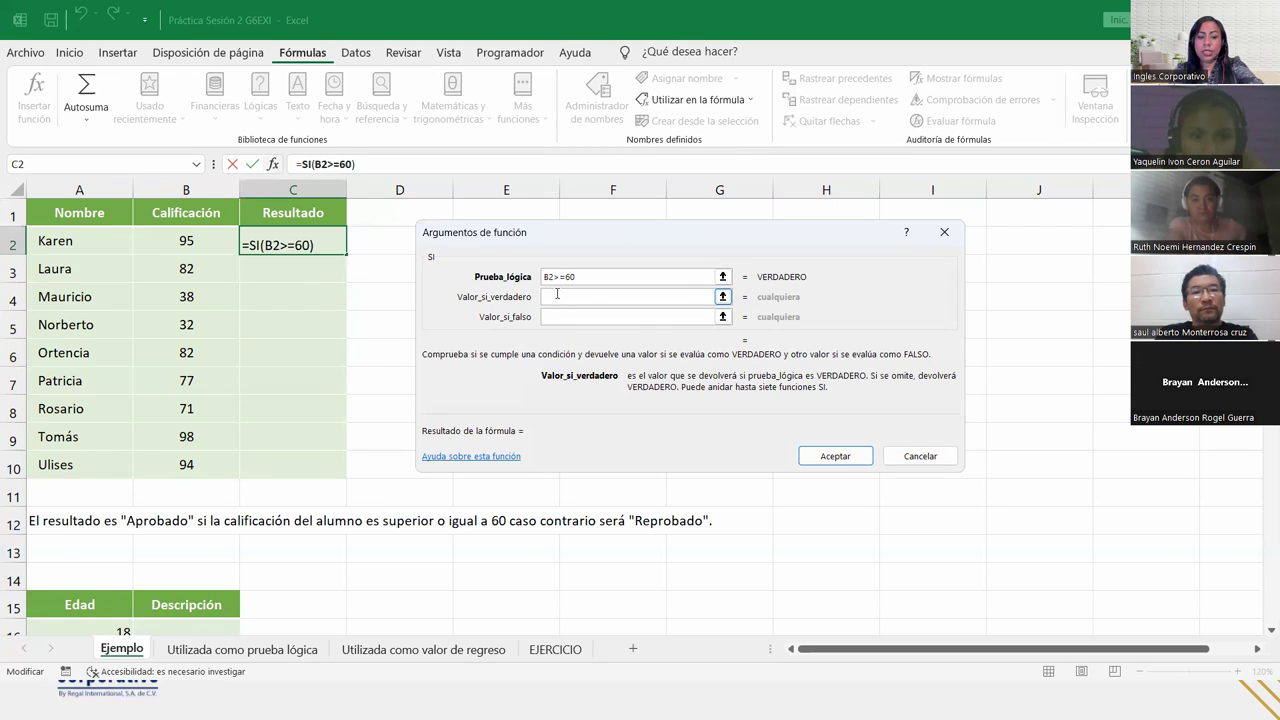
text(")
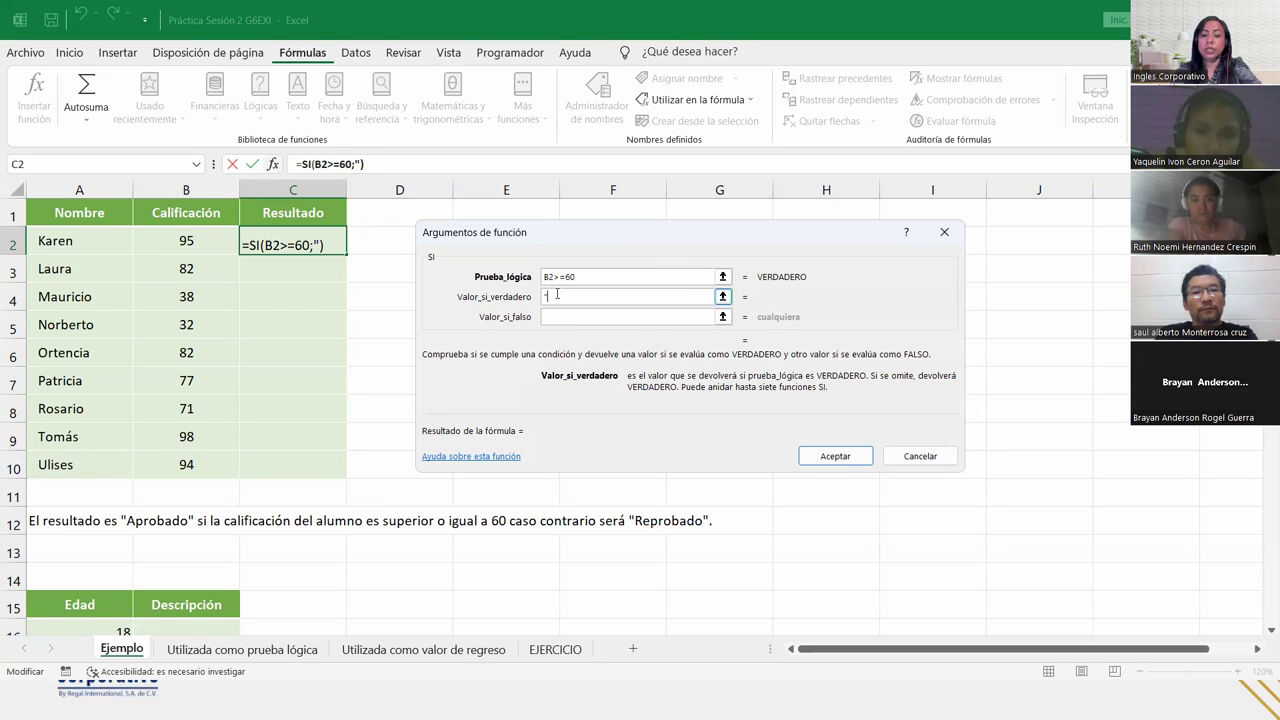
text(Aprobado")
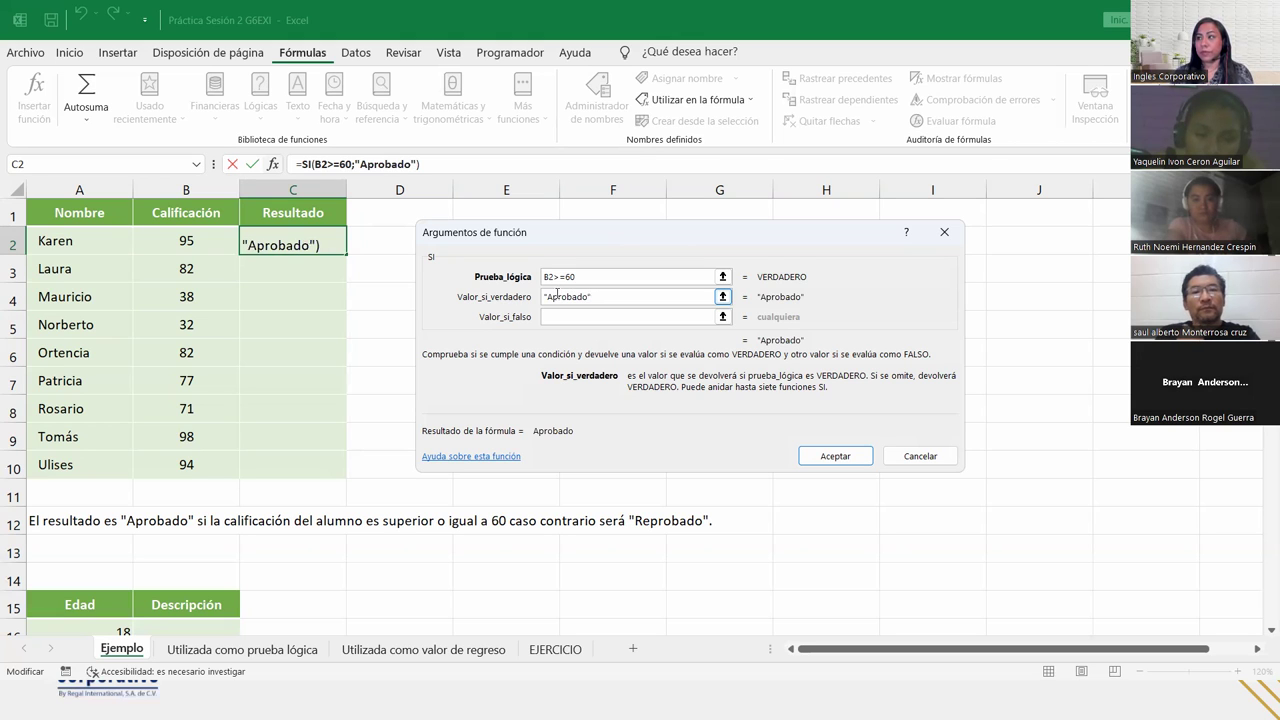
key(Tab)
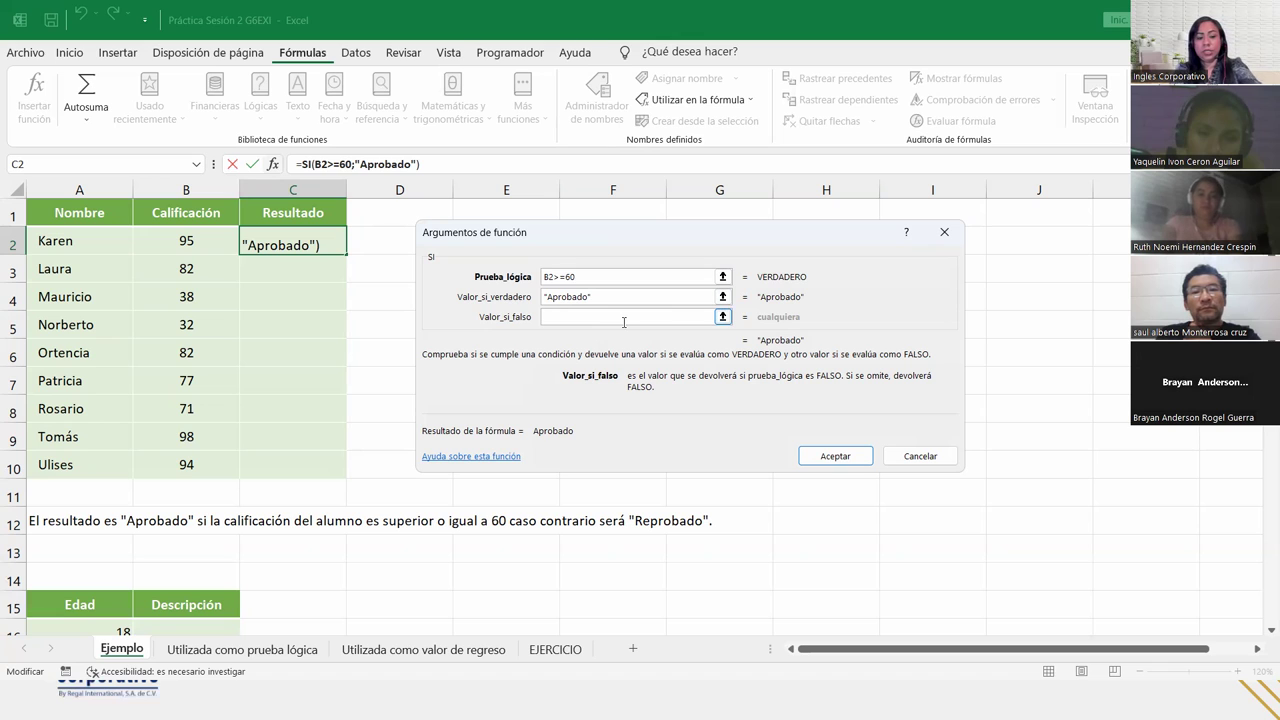
Enter "Reprobado" as the false value and commit C2's formula =SI(B2>=60;"Aprobado";"Reprobado").
text("Reprobado")
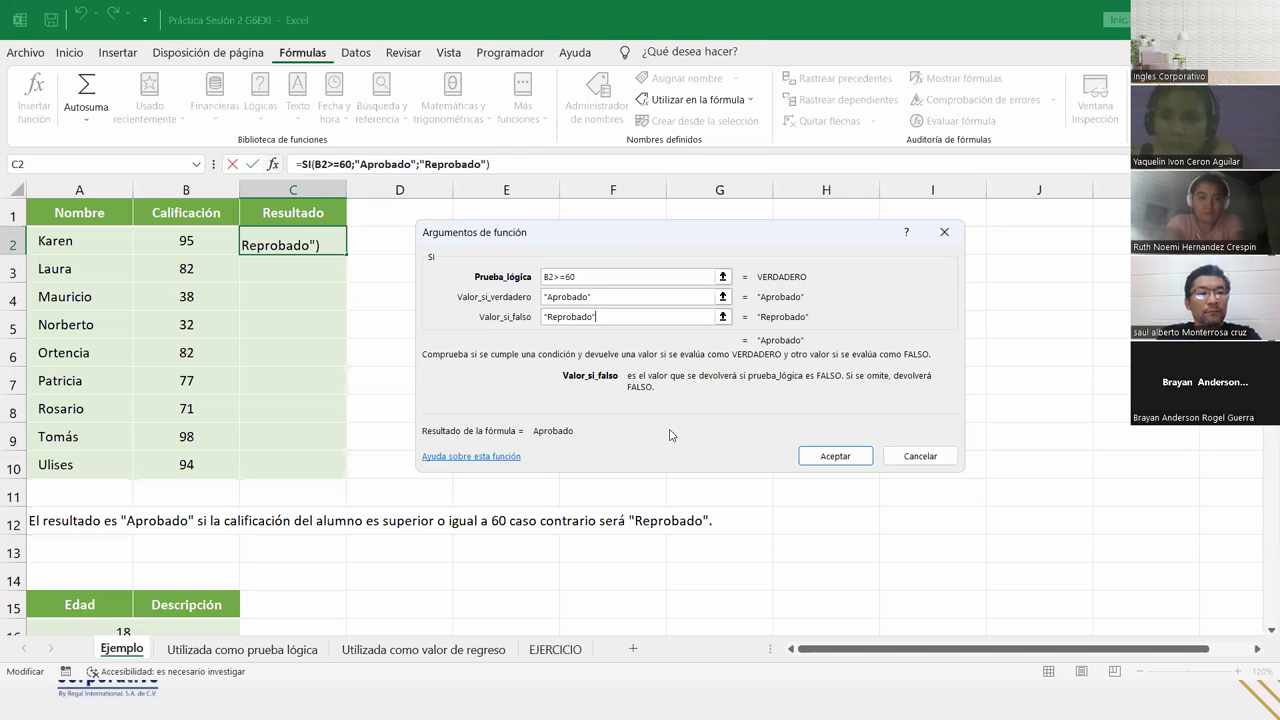
click(835, 456)
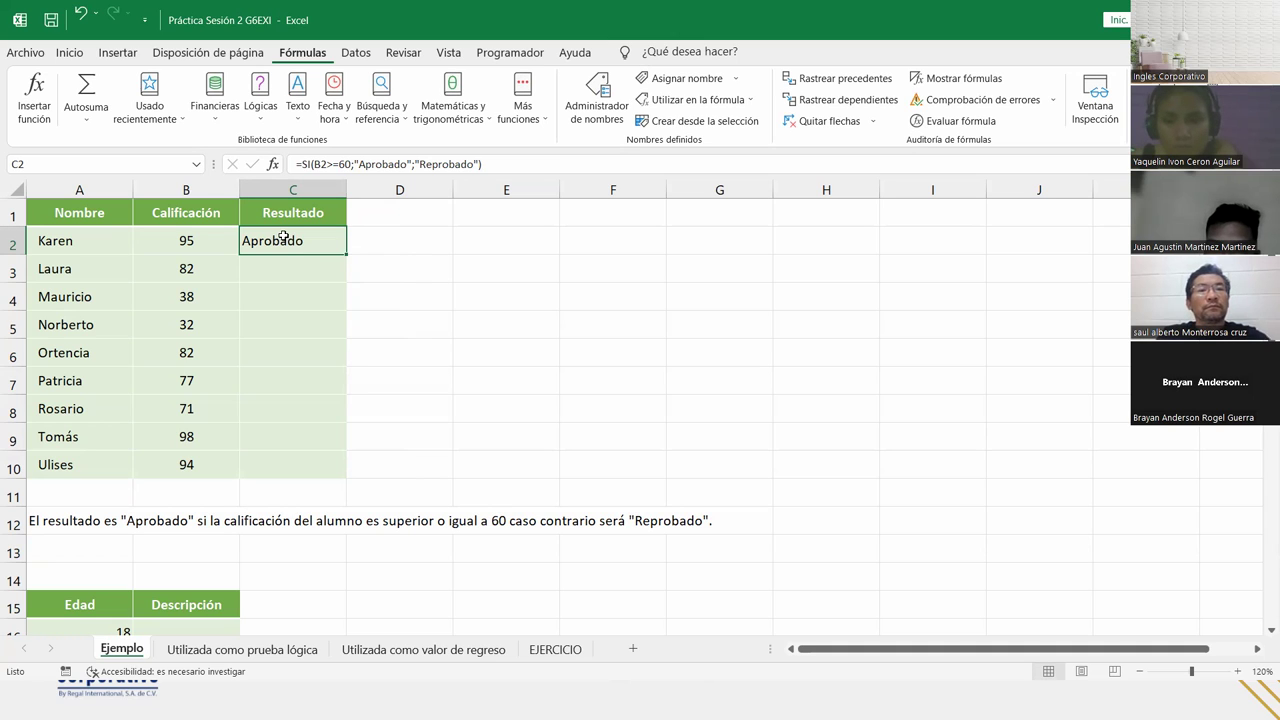
Select cell C3 for the second student's result.
click(285, 270)
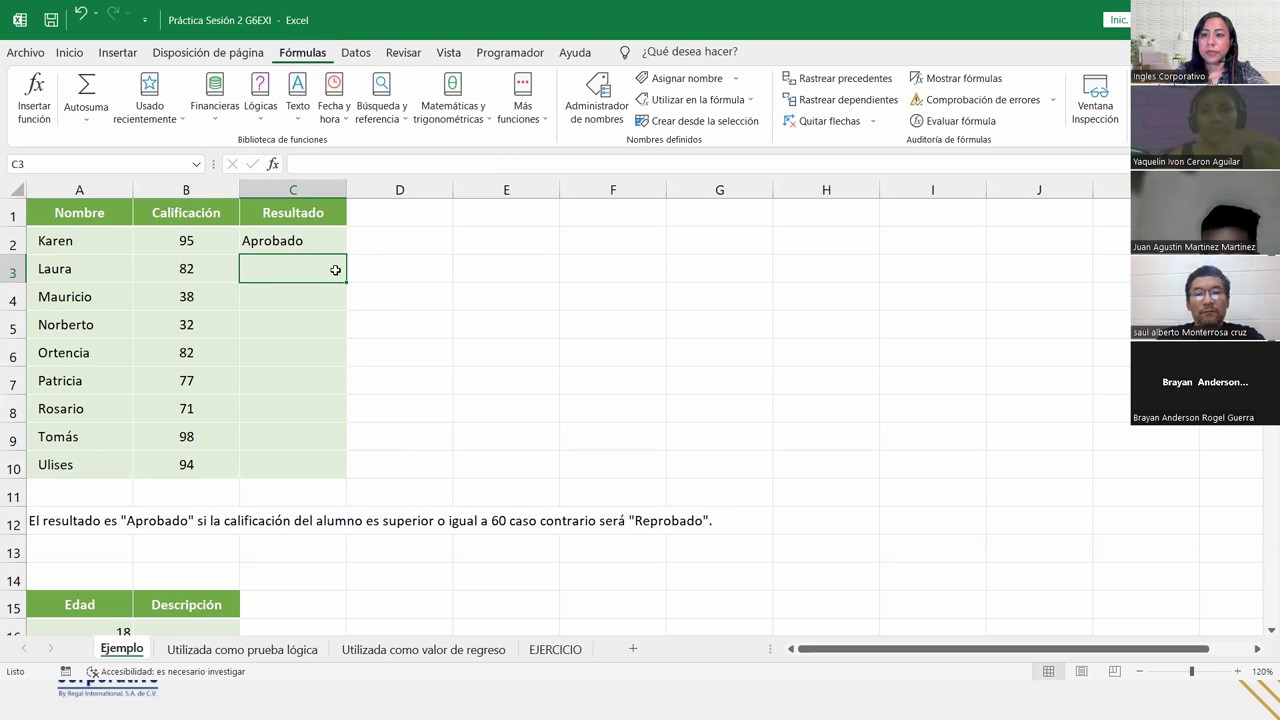
Enter =SI(B3>=60;"Aprobado";"Reprobado") in C3, picking B3 as the test reference.
text(=)
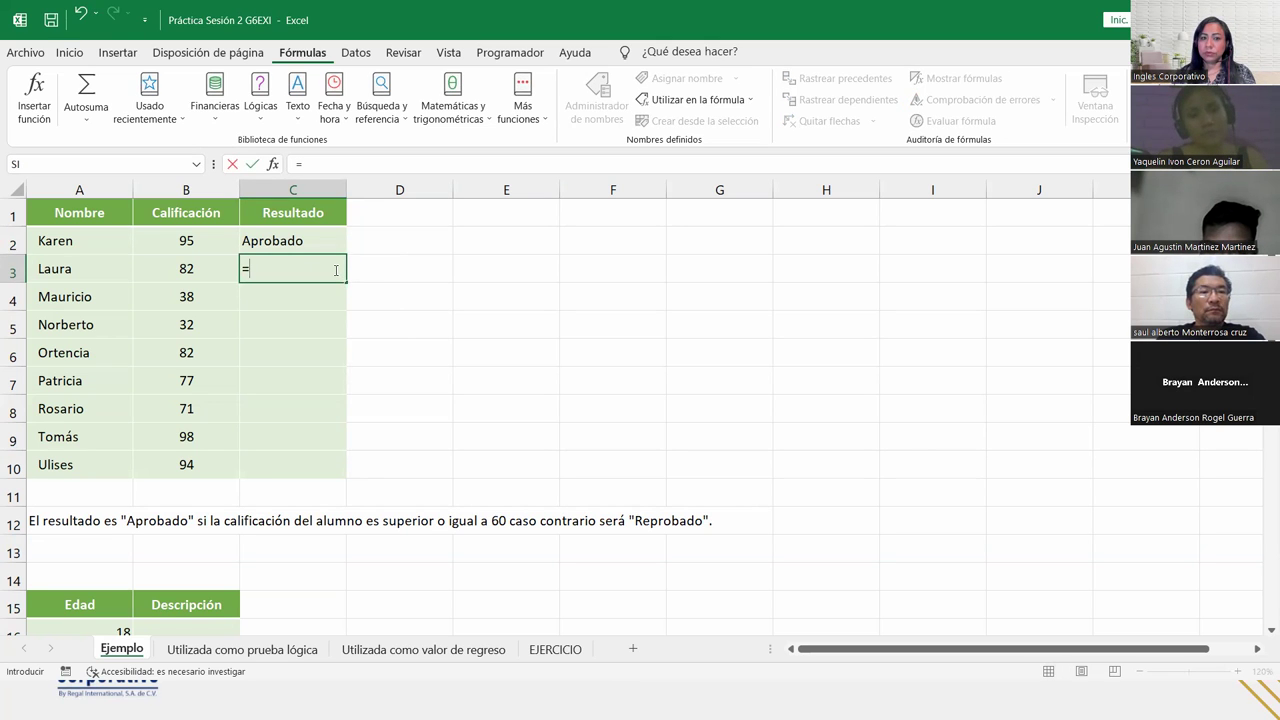
text(si)
key(Tab)
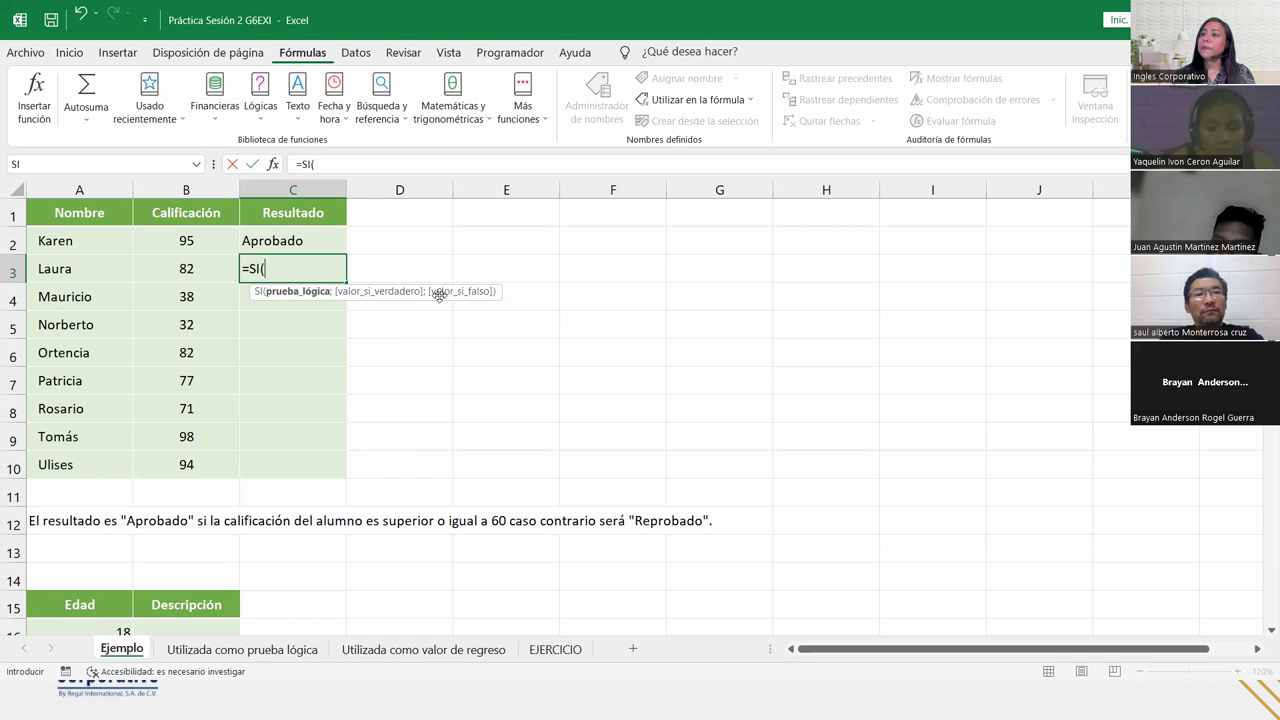
click(188, 268)
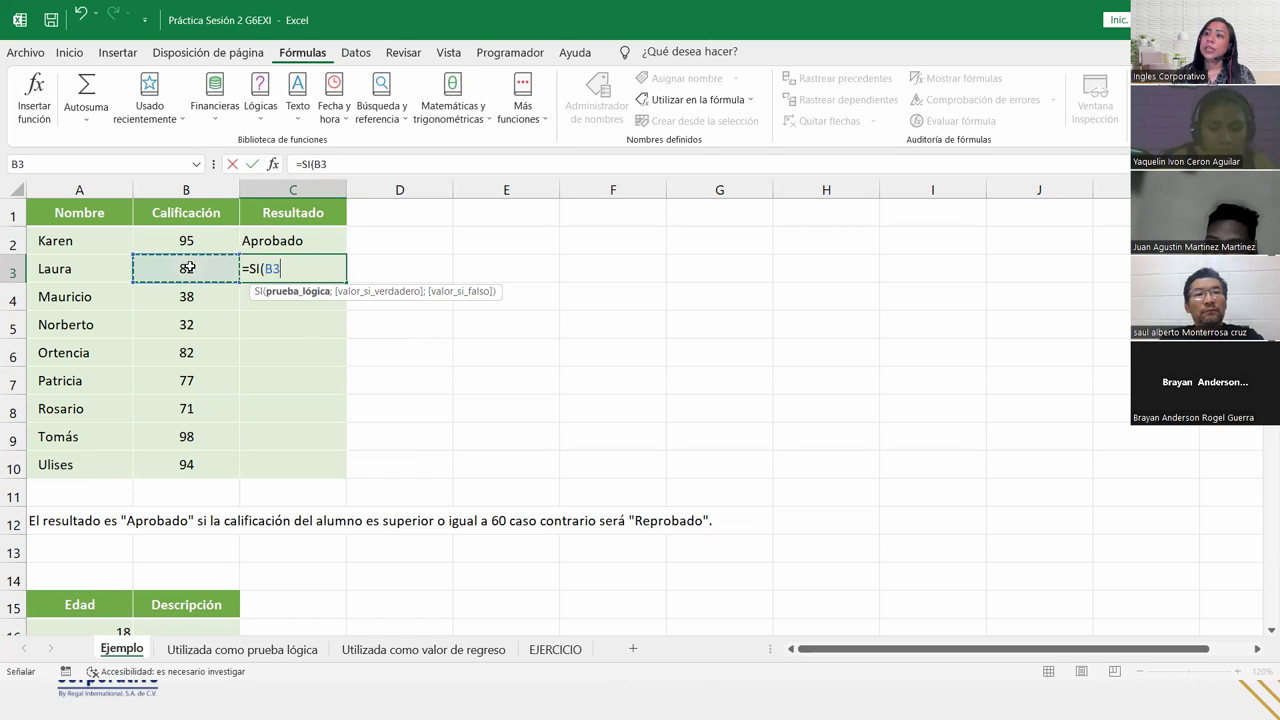
text(>=60;)
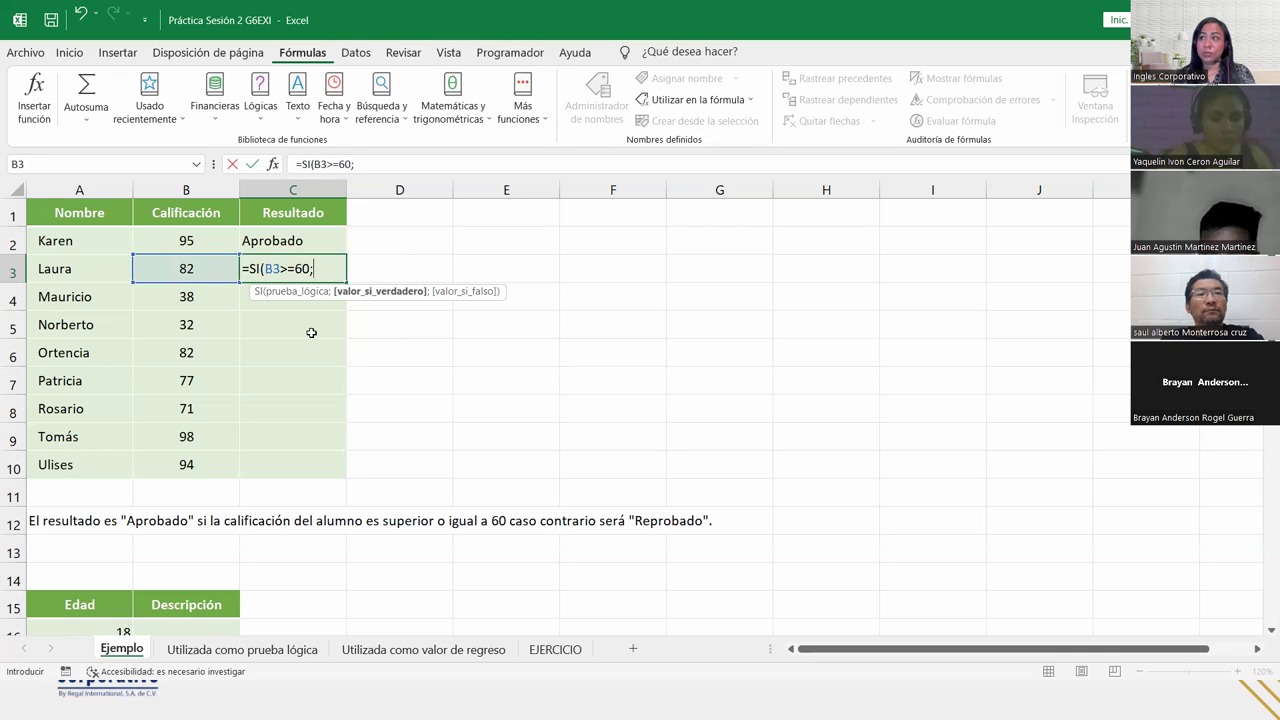
text("Apr)
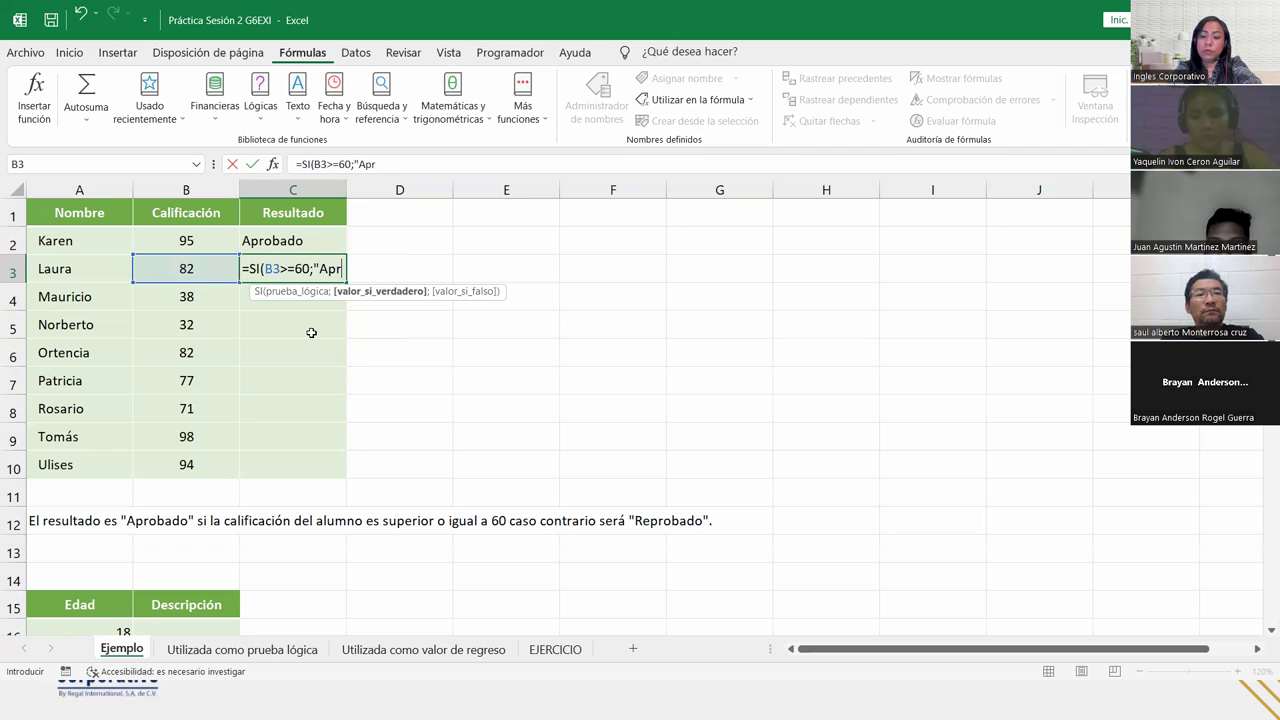
text(obado")
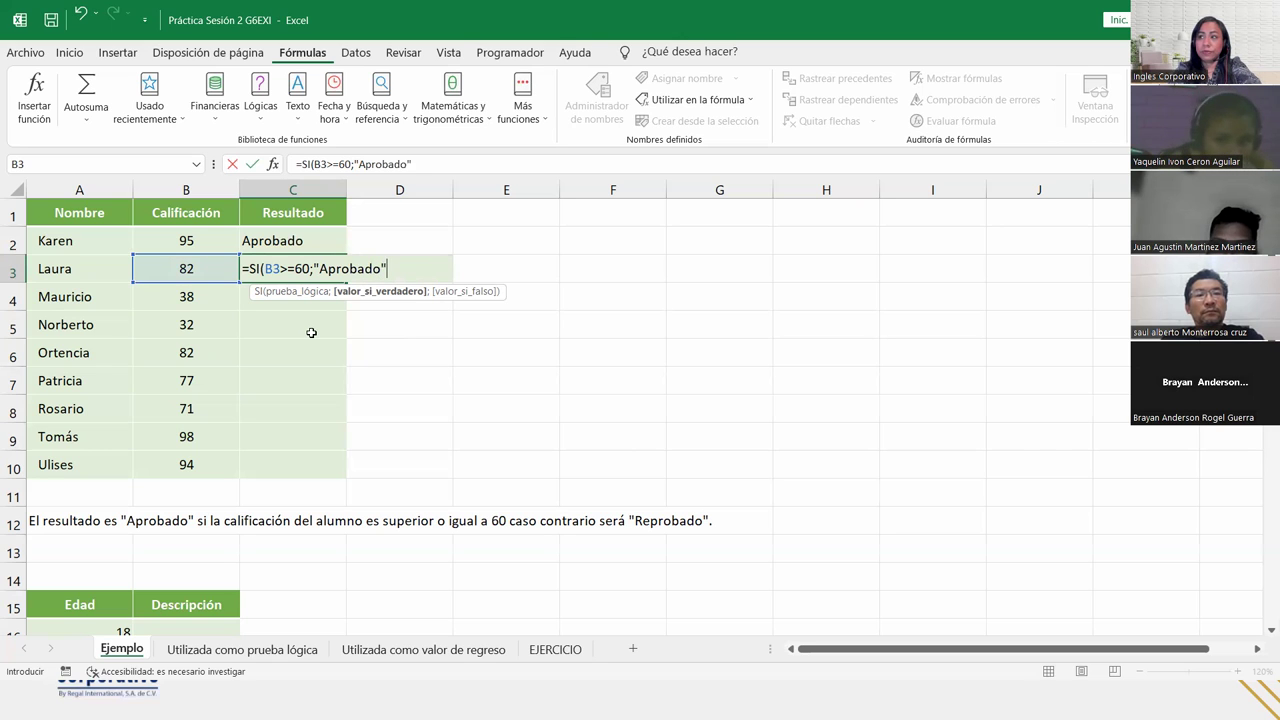
text(;"Reprobad)
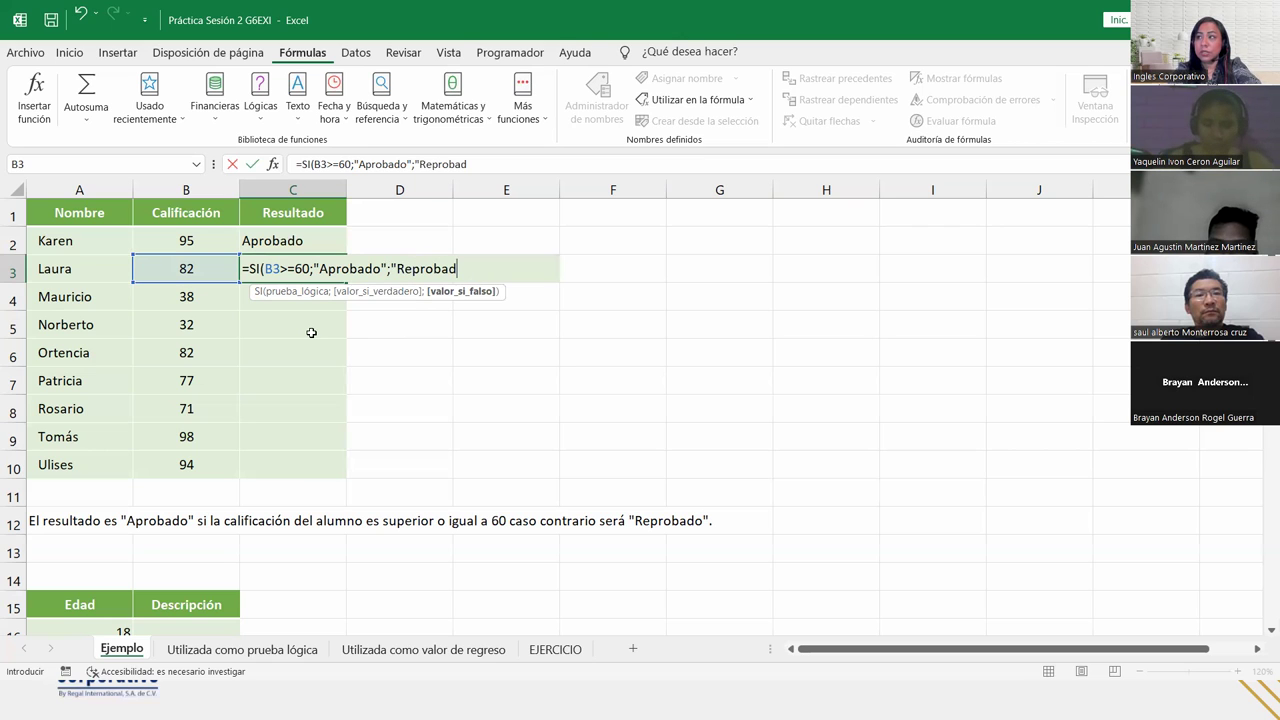
text(o")
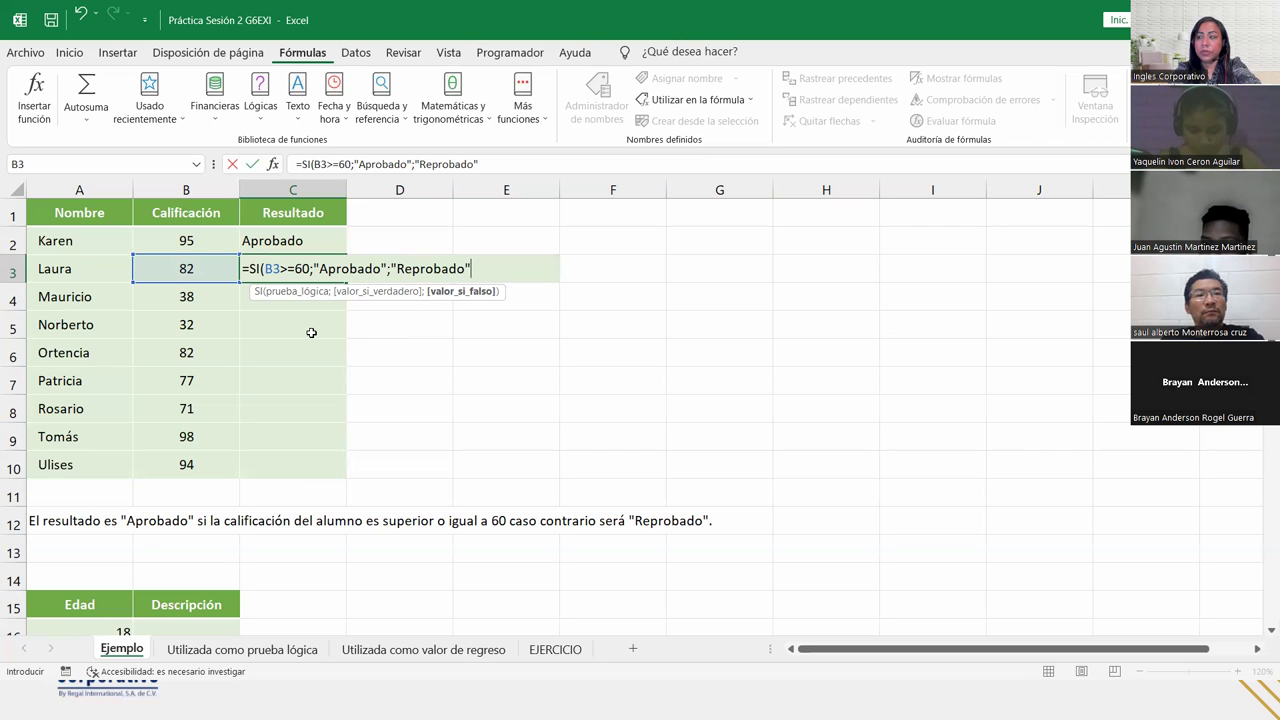
text())
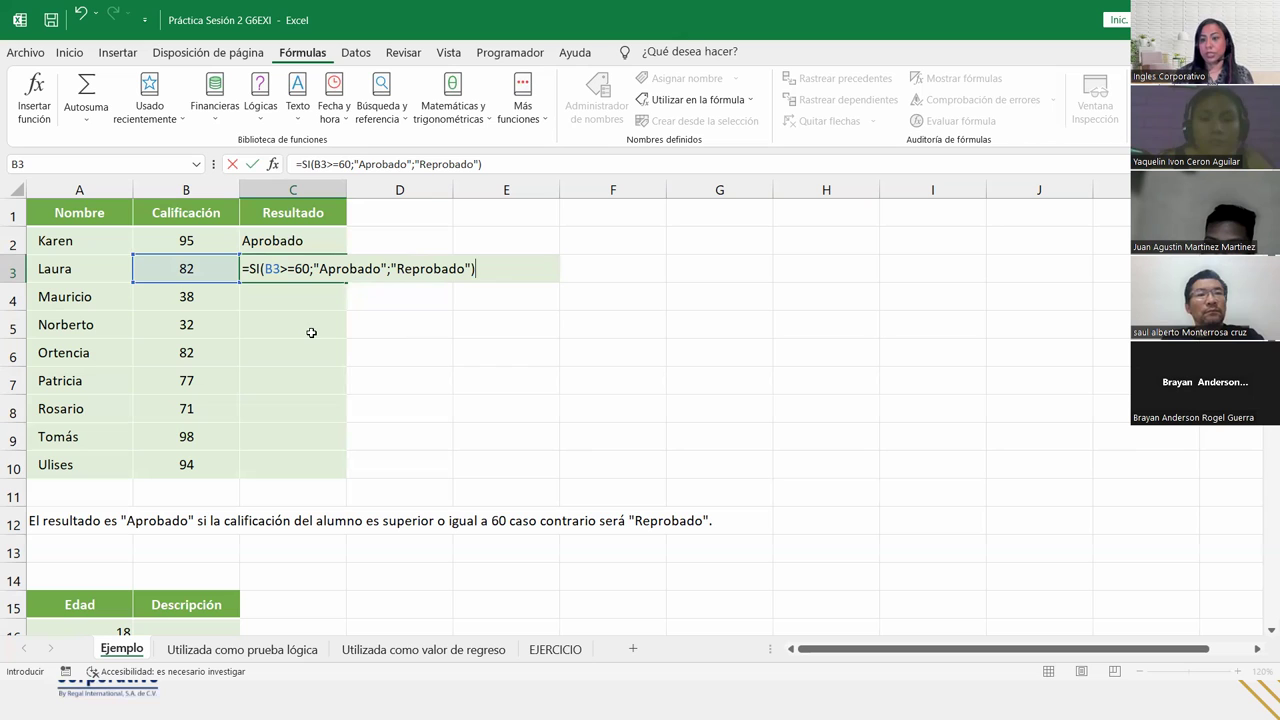
Reopen C3's formula, review the test, true and false arguments, and commit it.
click(281, 270)
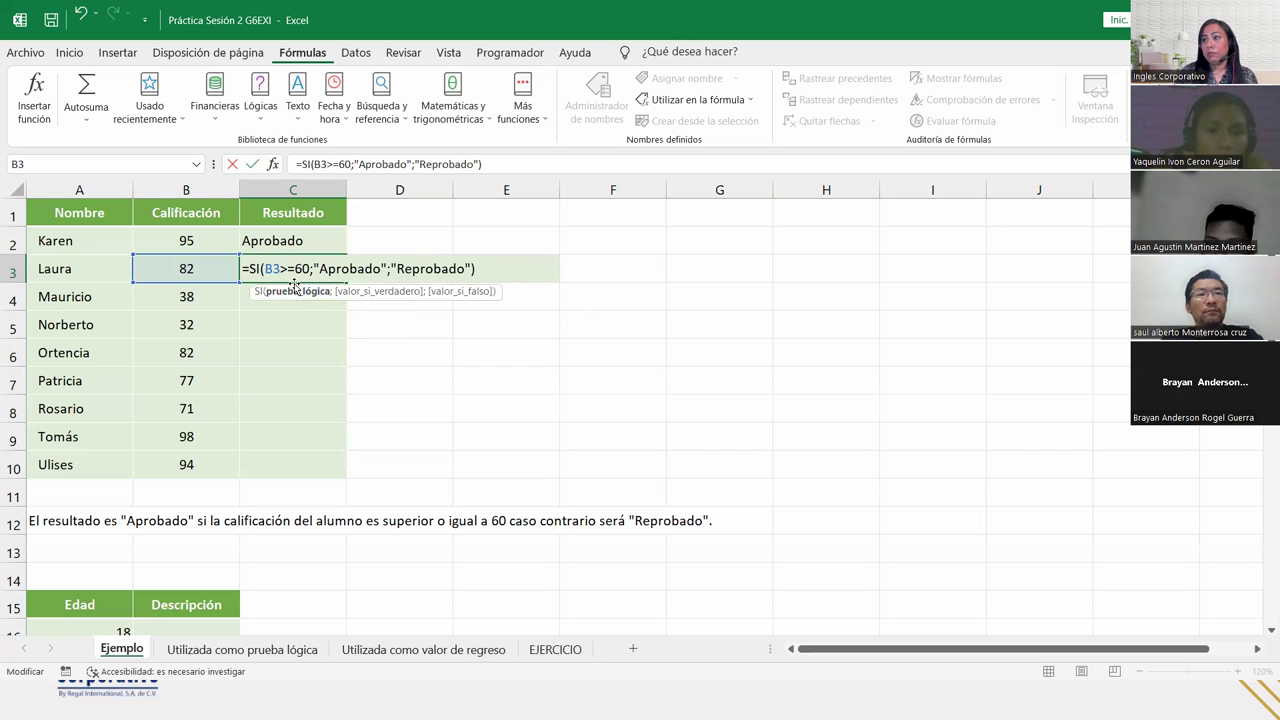
key(ctrl+Return)
double_click(296, 265)
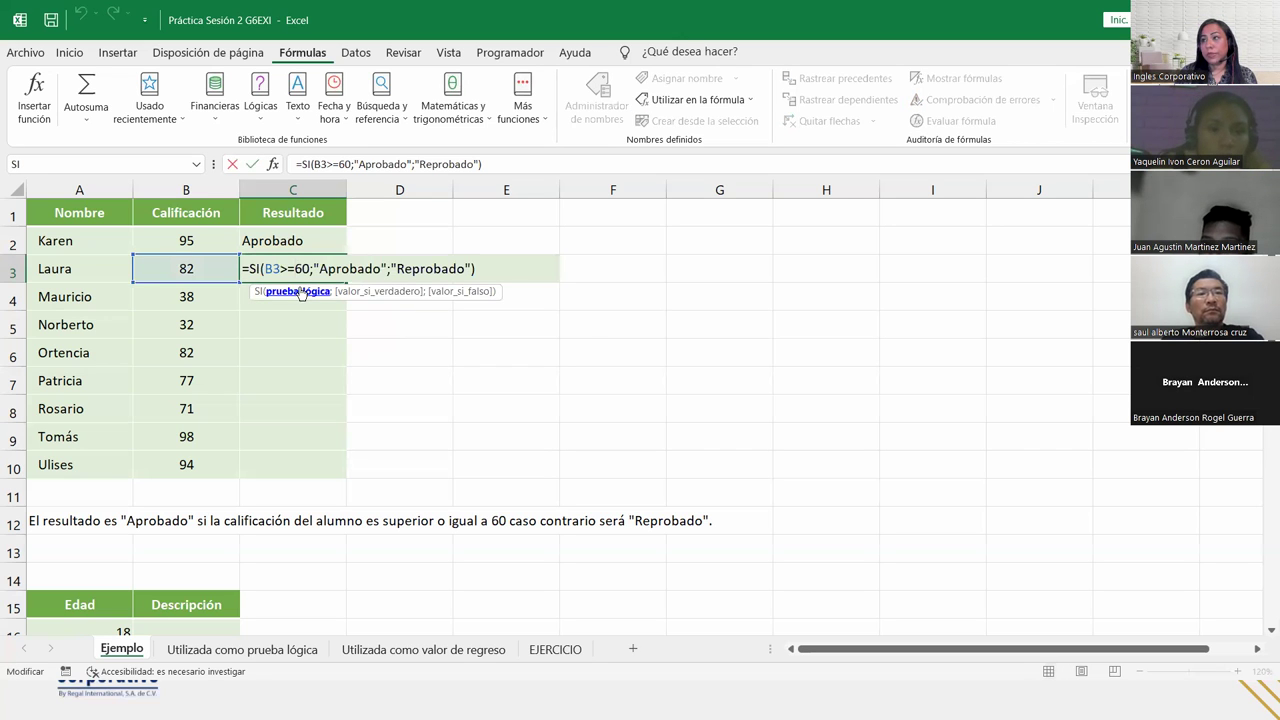
click(298, 291)
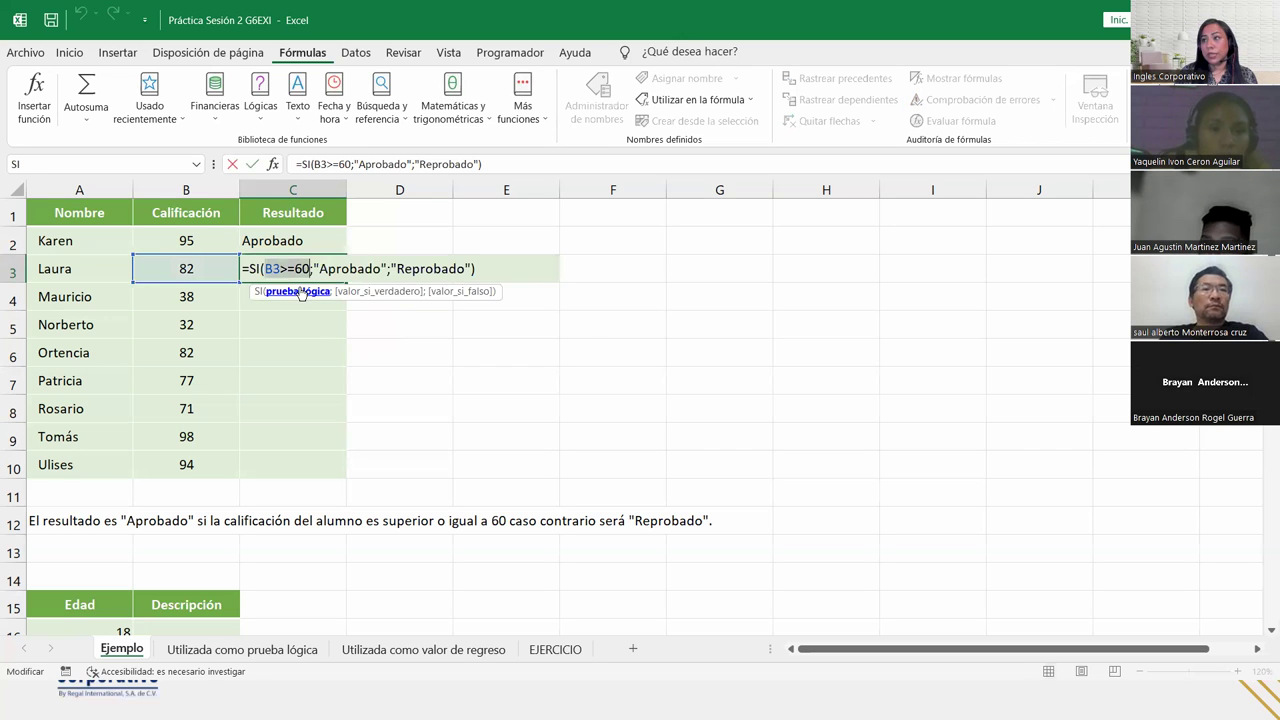
click(378, 291)
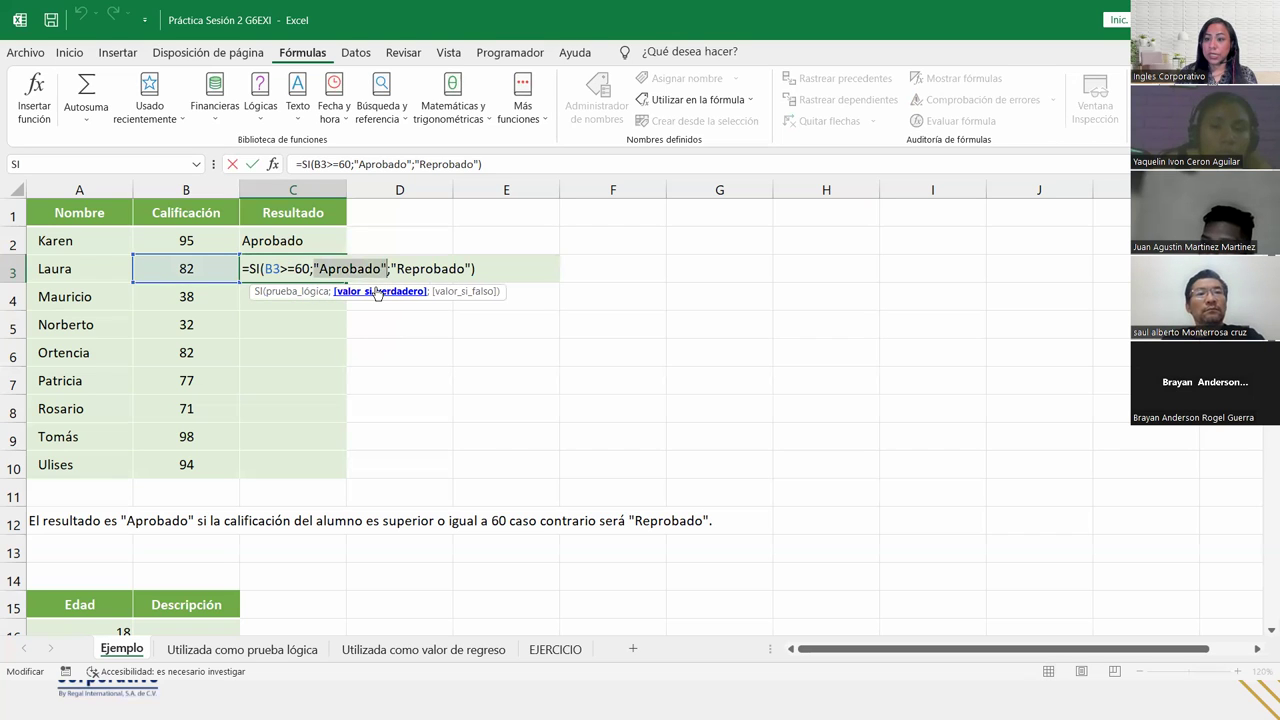
click(457, 291)
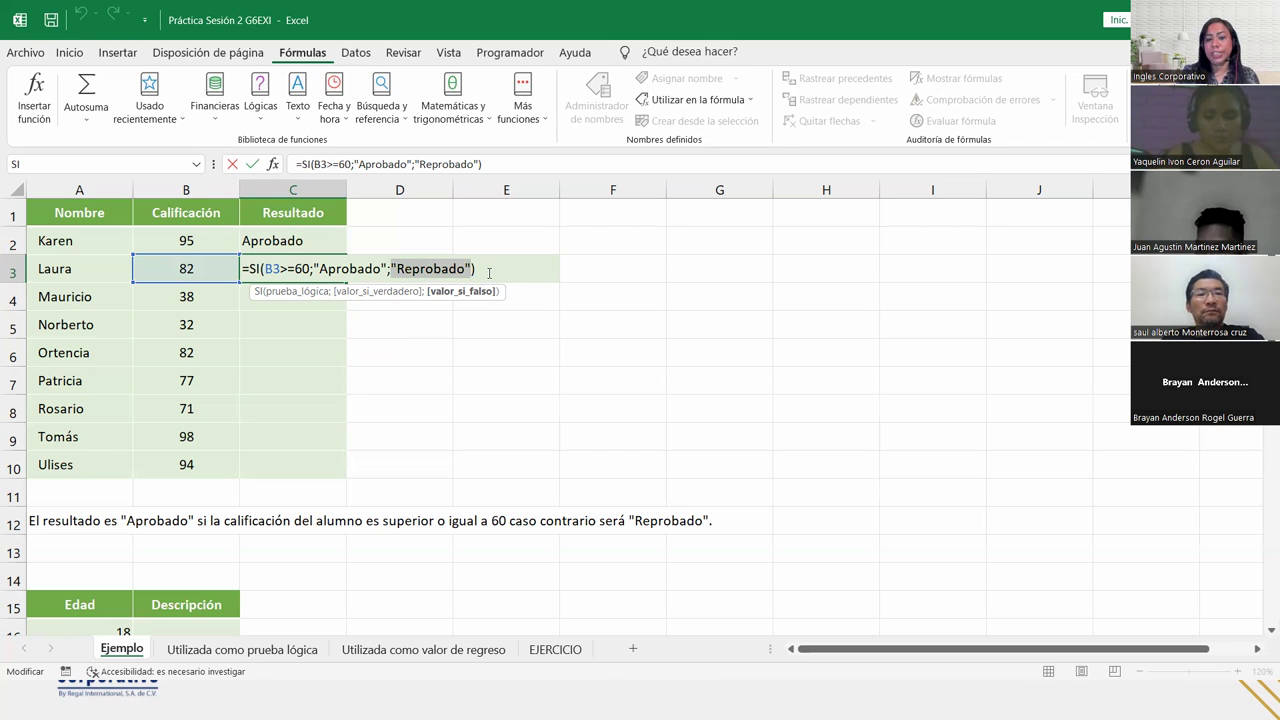
key(Return)
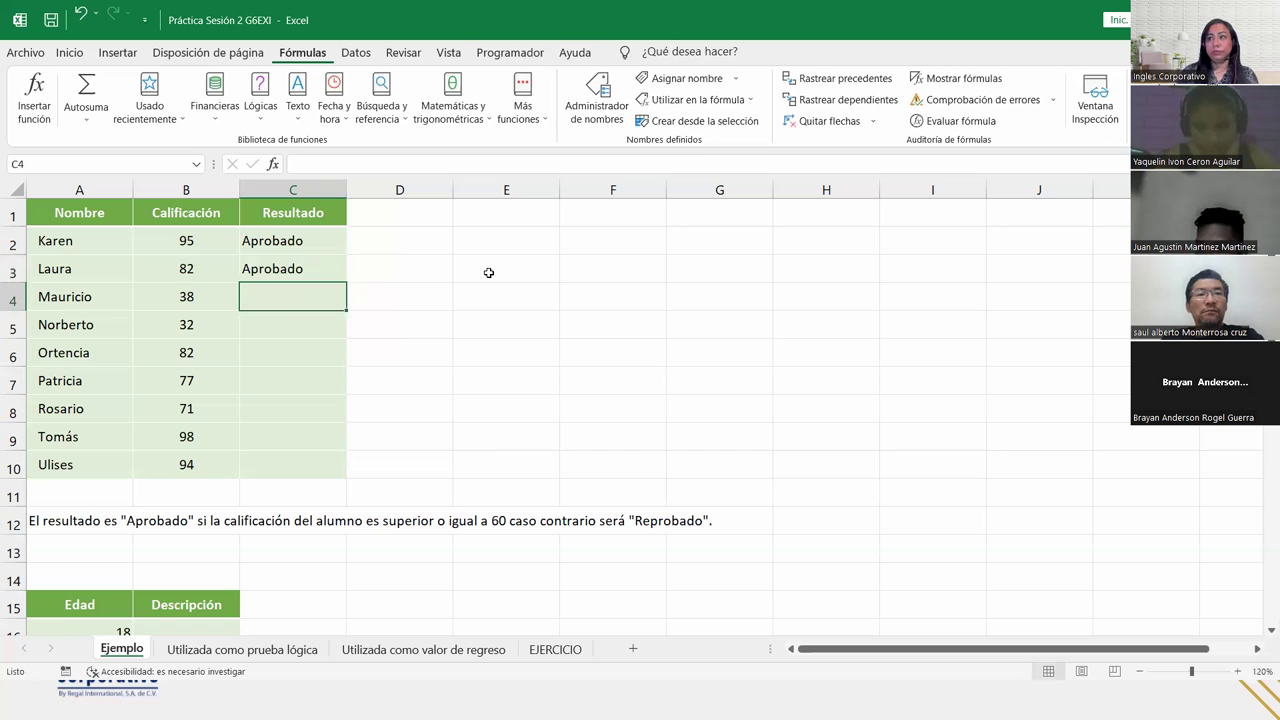
Select C3 and open its SI formula in edit mode.
click(281, 262)
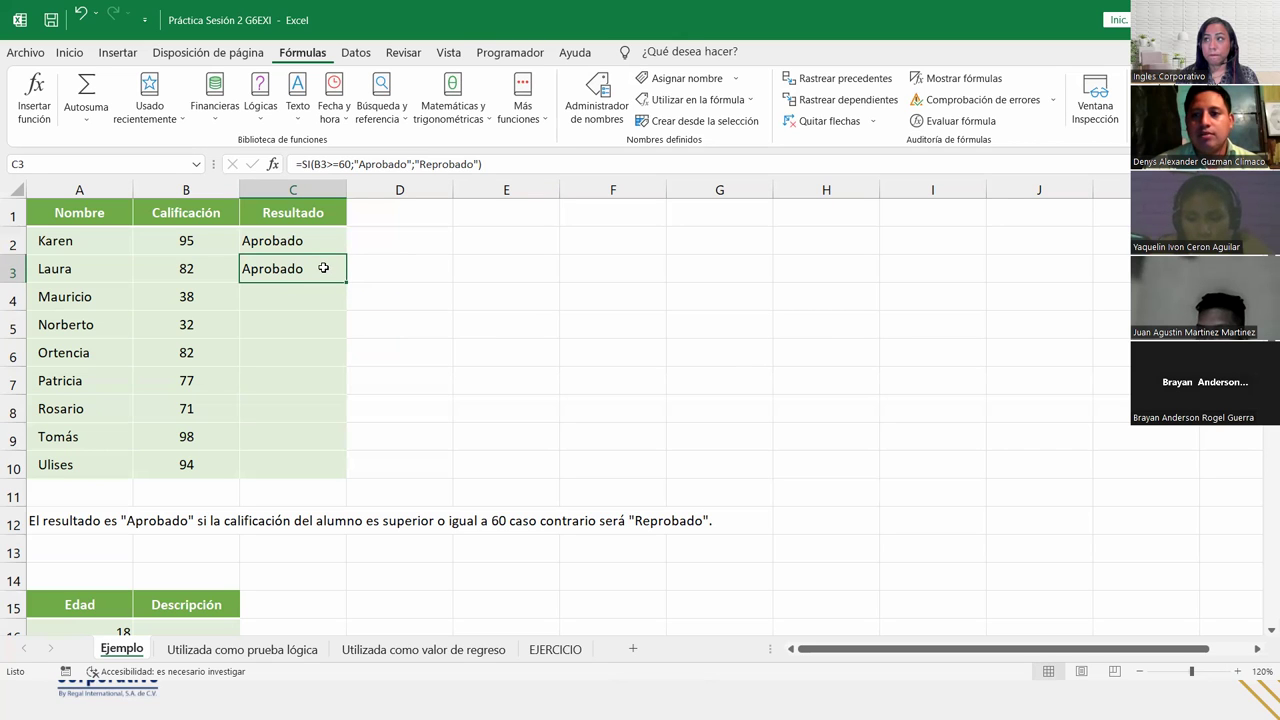
double_click(321, 266)
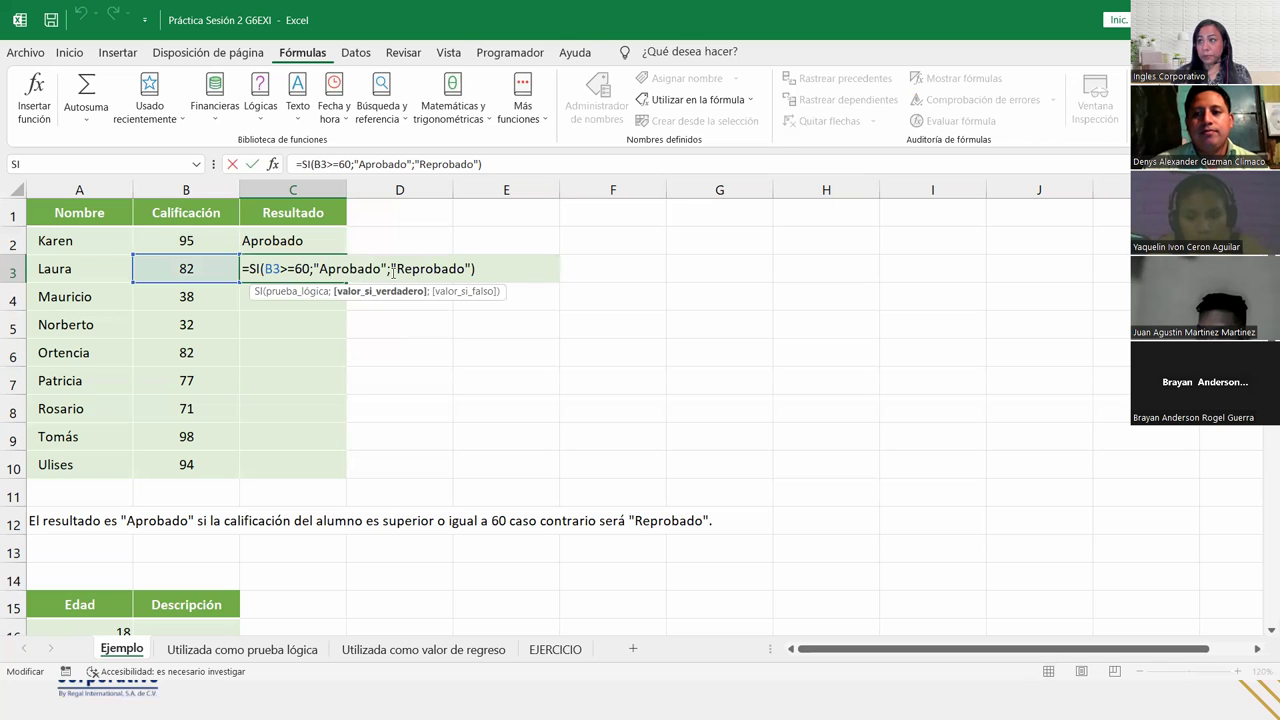
click(502, 274)
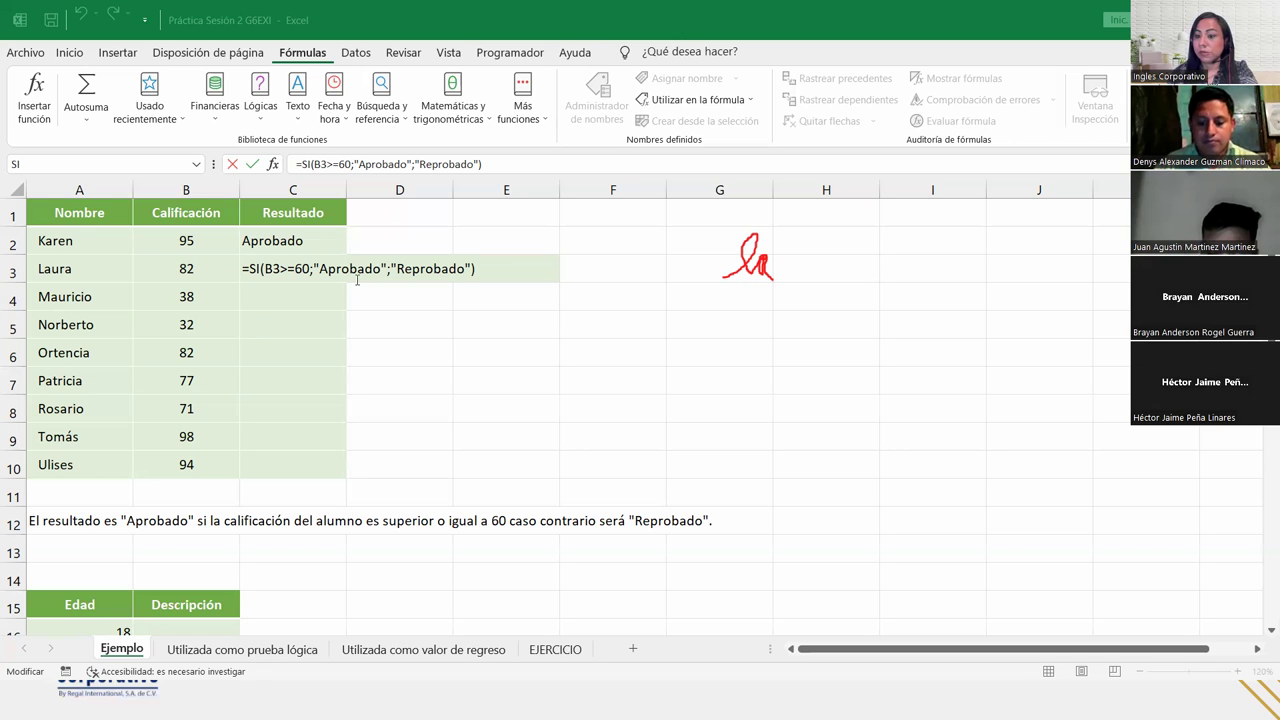
Review the B3 reference in C3's formula, then commit it.
click(282, 268)
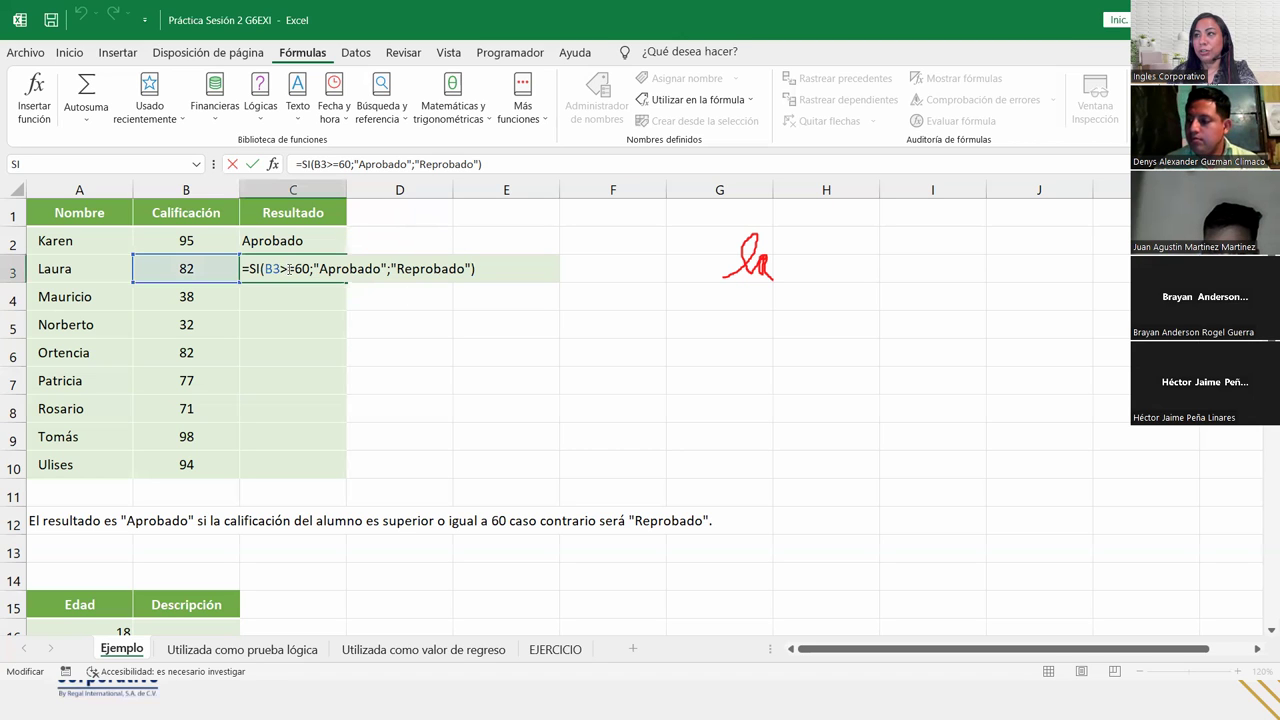
click(283, 268)
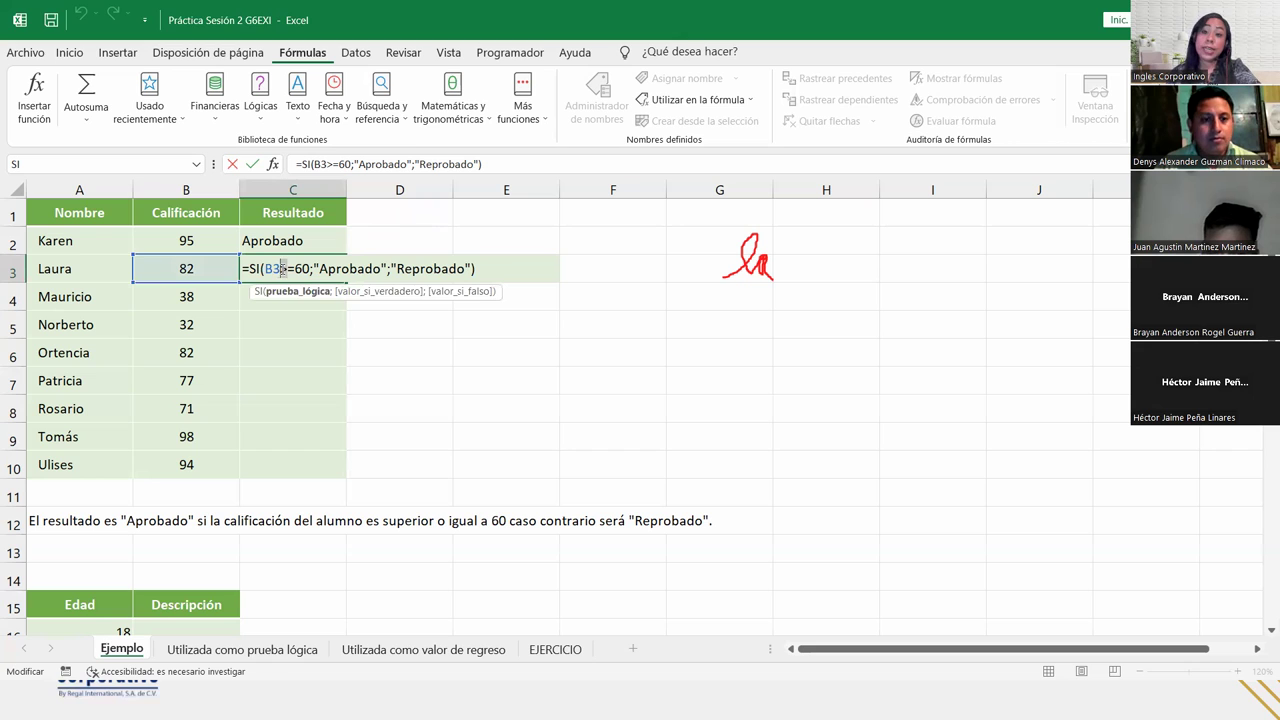
key(alt+Tab)
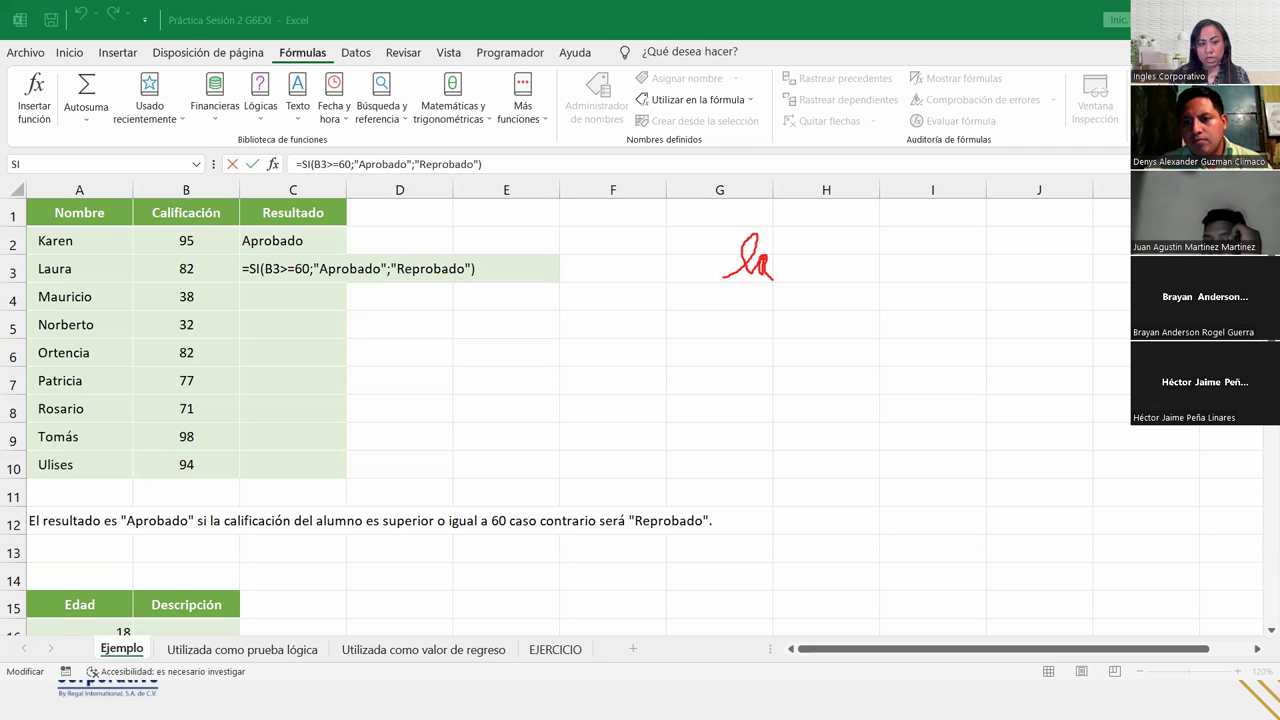
click(283, 268)
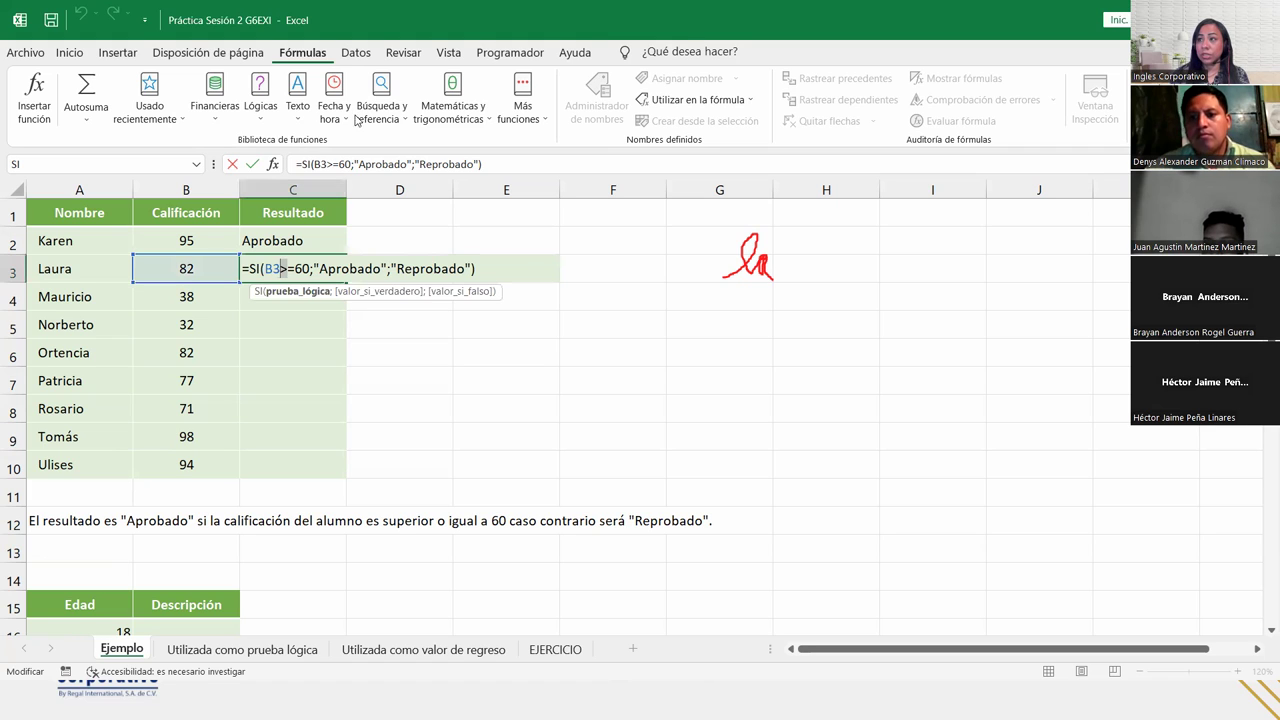
click(504, 269)
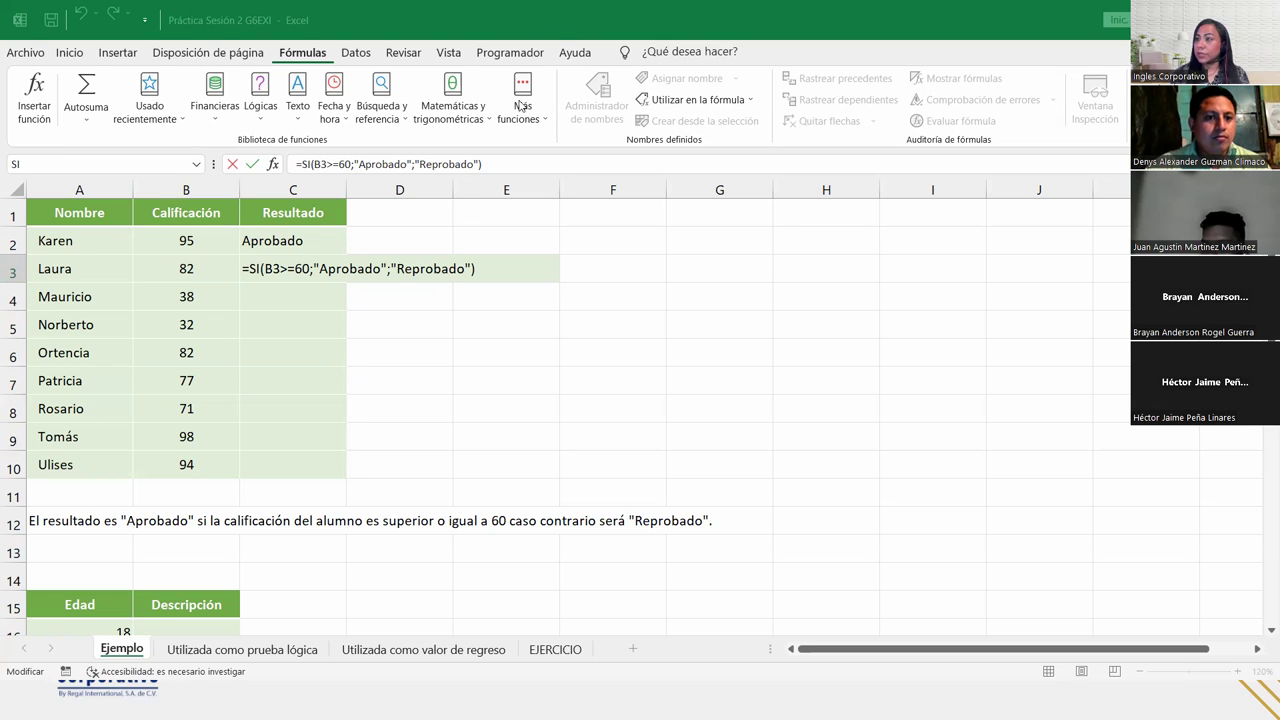
key(Return)
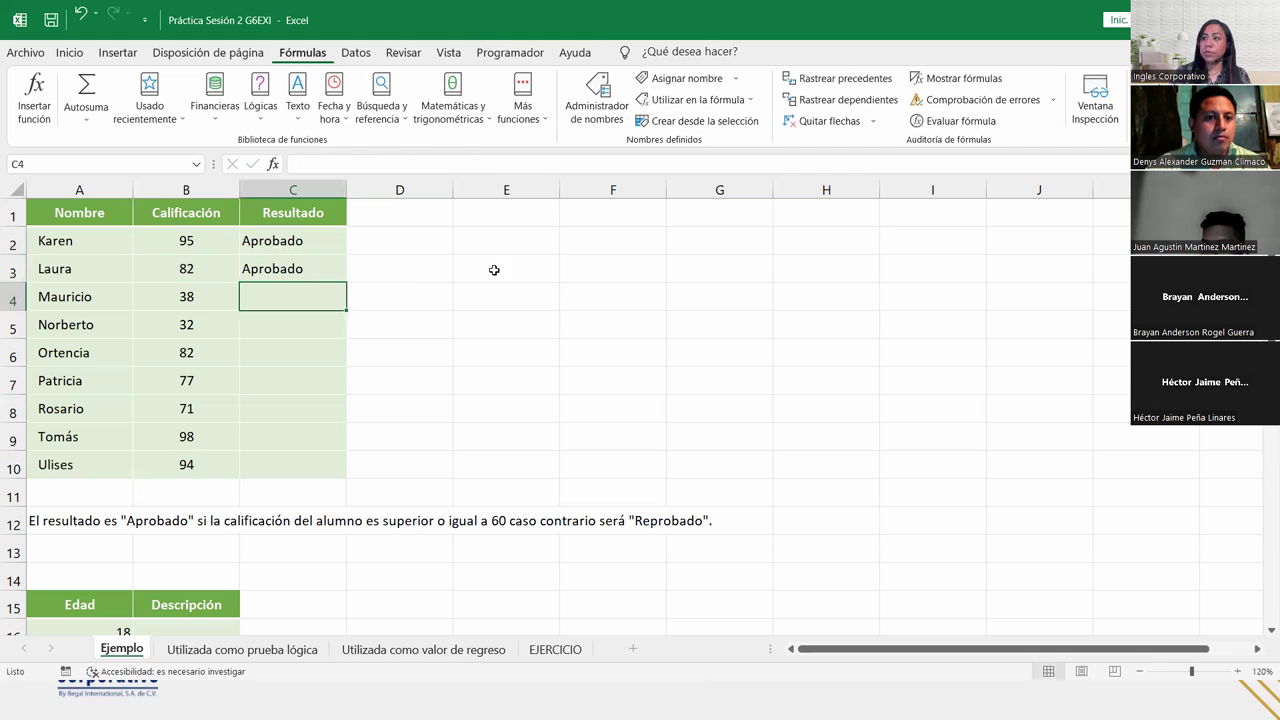
Copy C3's formula down through C10 and check Norberto's result.
click(336, 260)
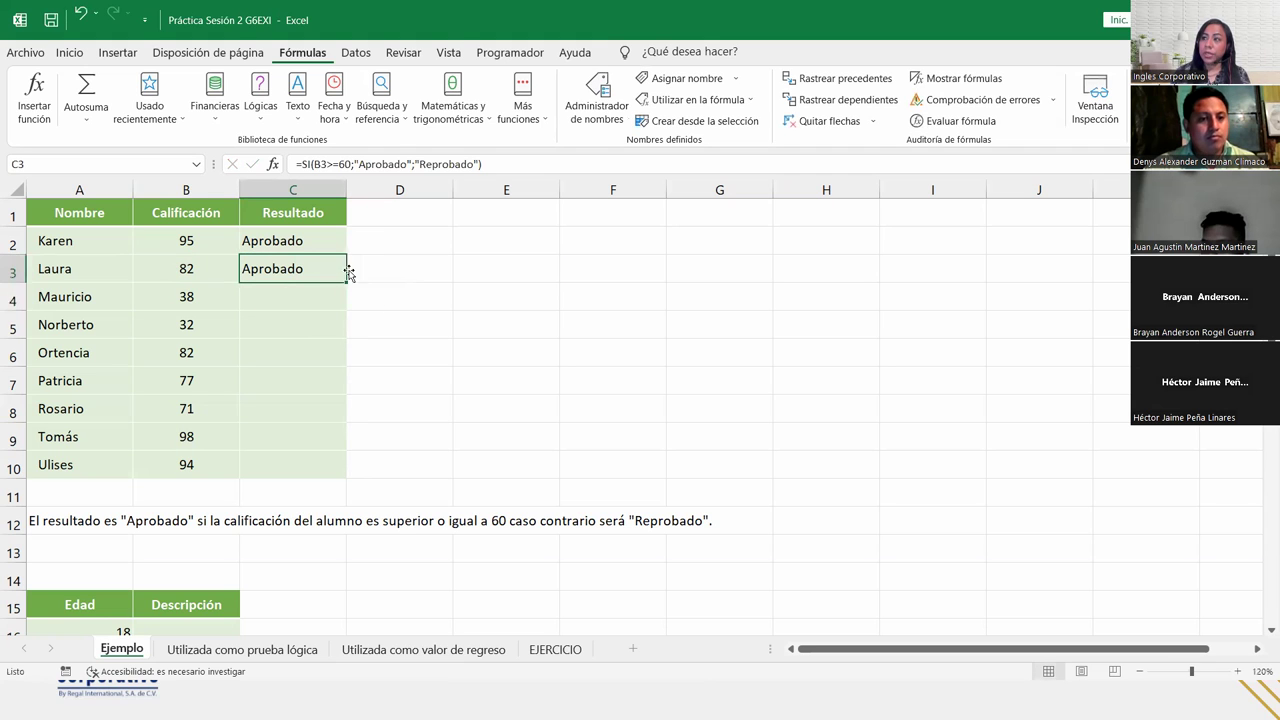
double_click(345, 282)
click(314, 328)
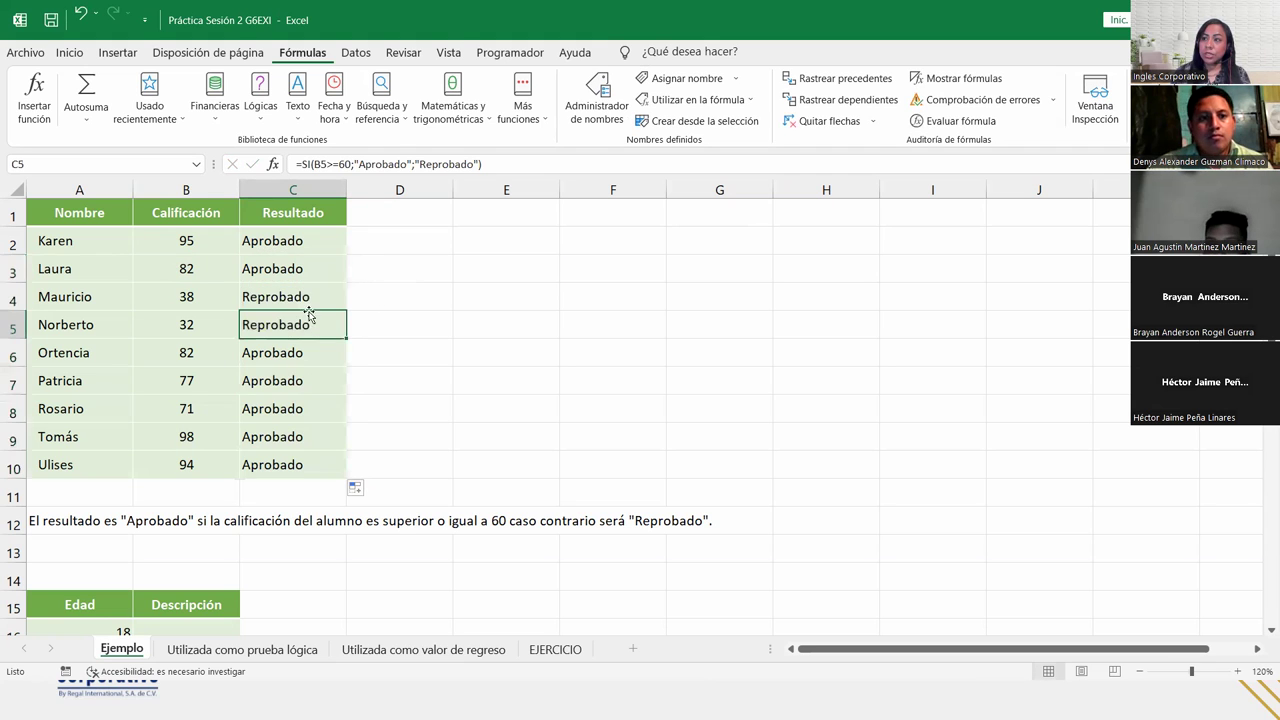
drag(190, 296, 283, 318)
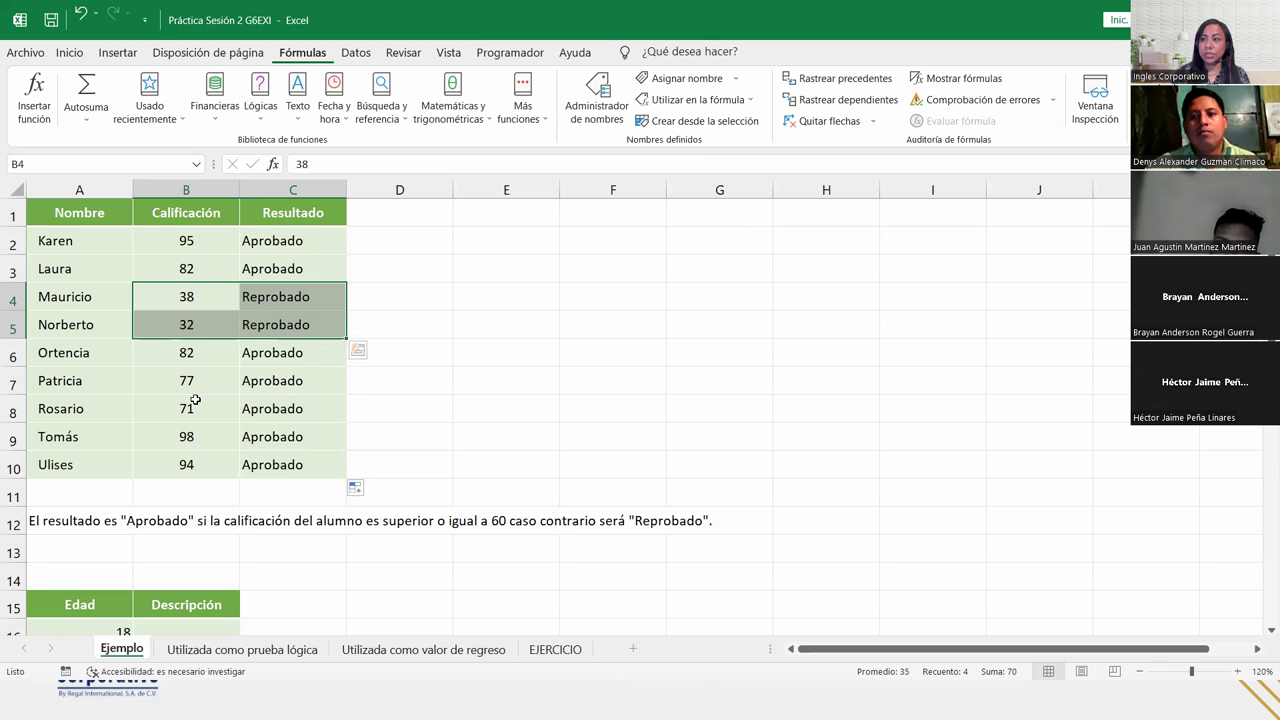
click(195, 400)
scroll(195, 400, down, 1)
scroll(195, 400, up, 1)
click(288, 264)
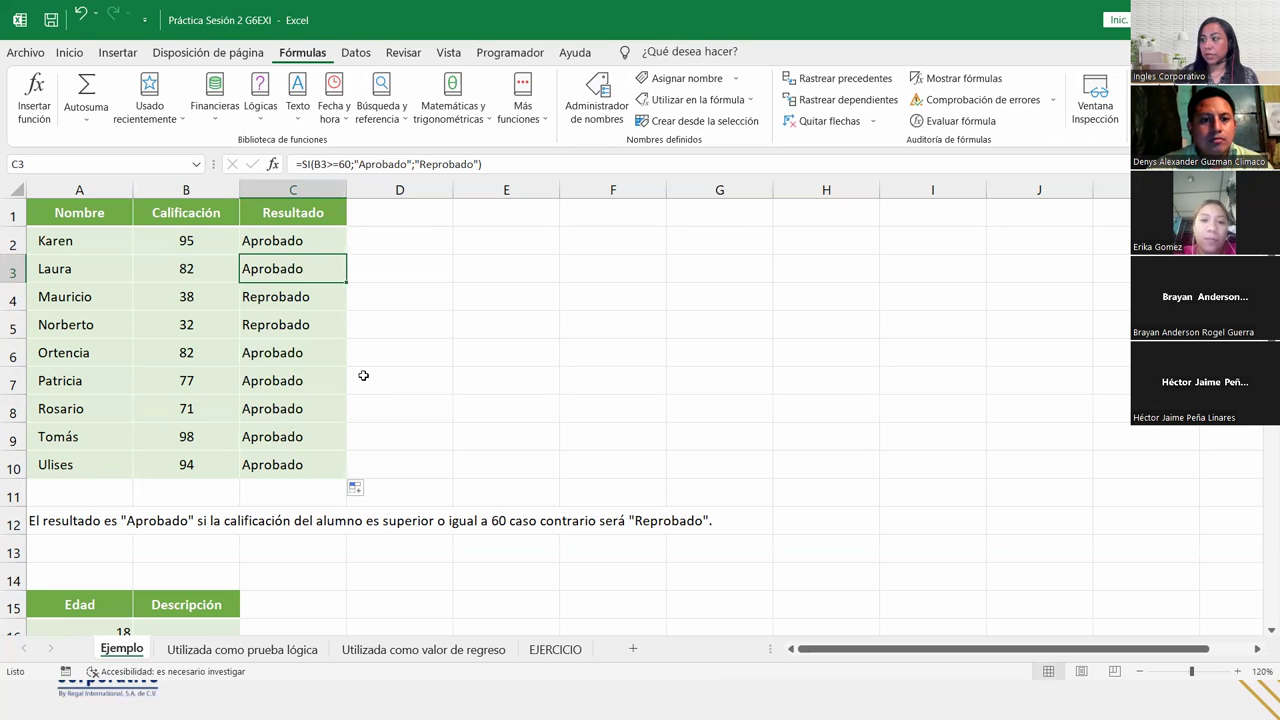
scroll(242, 583, down, 3)
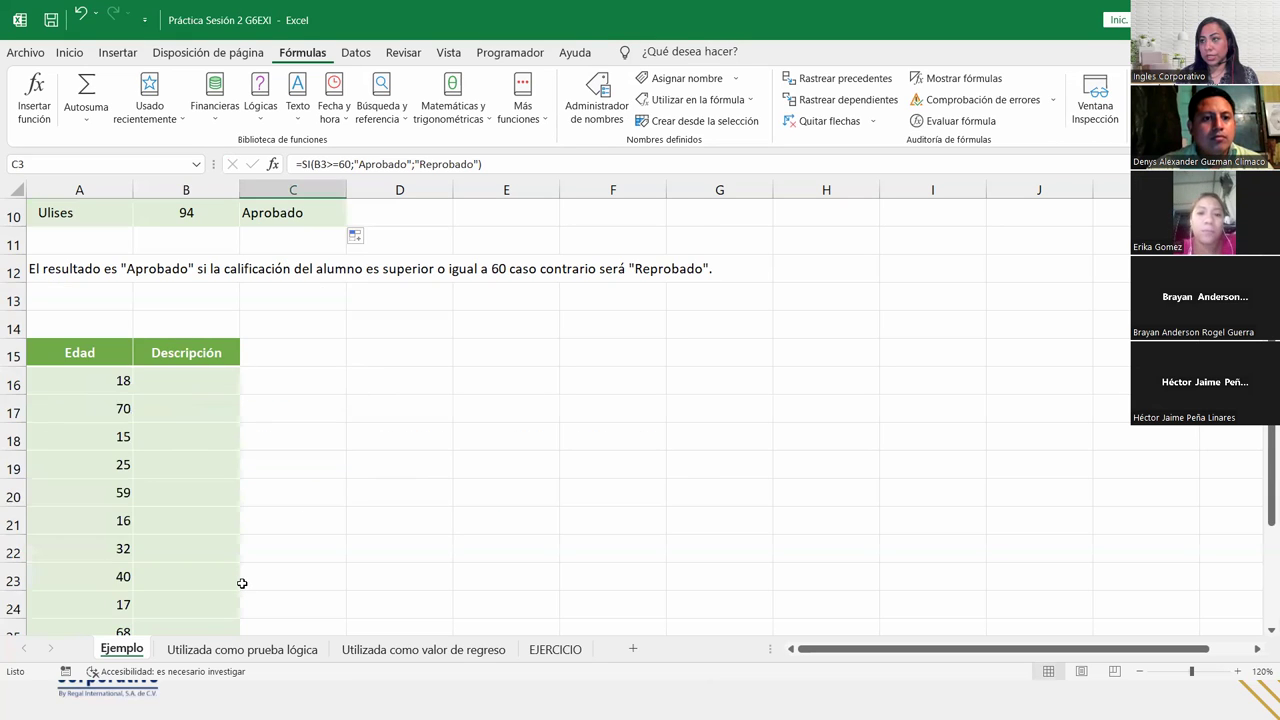
scroll(242, 583, down, 2)
scroll(242, 583, down, 1)
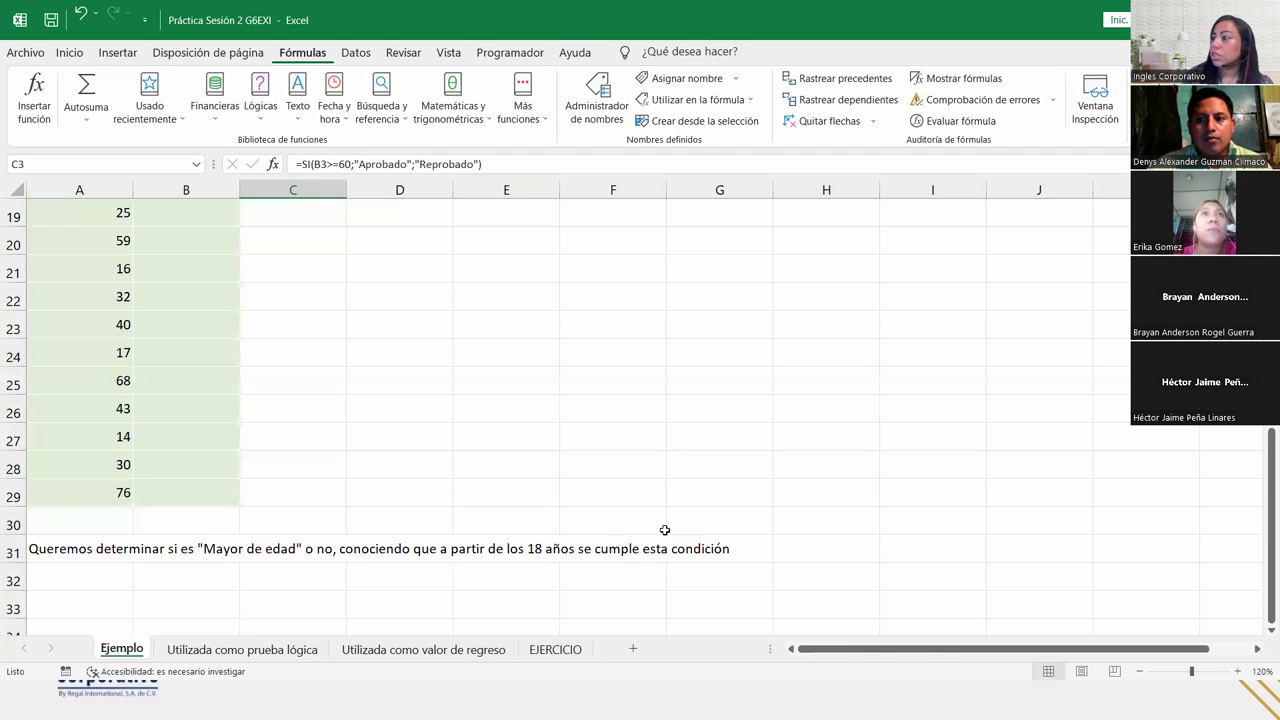
scroll(254, 441, up, 3)
click(184, 402)
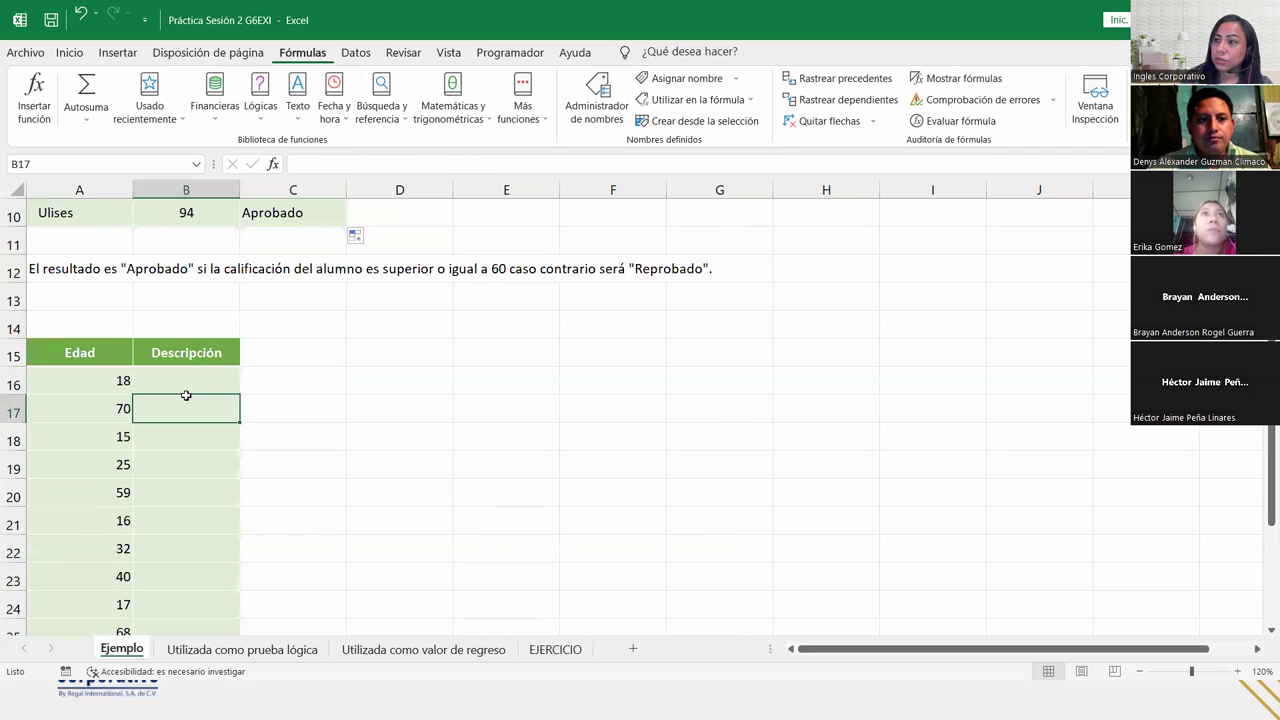
click(188, 373)
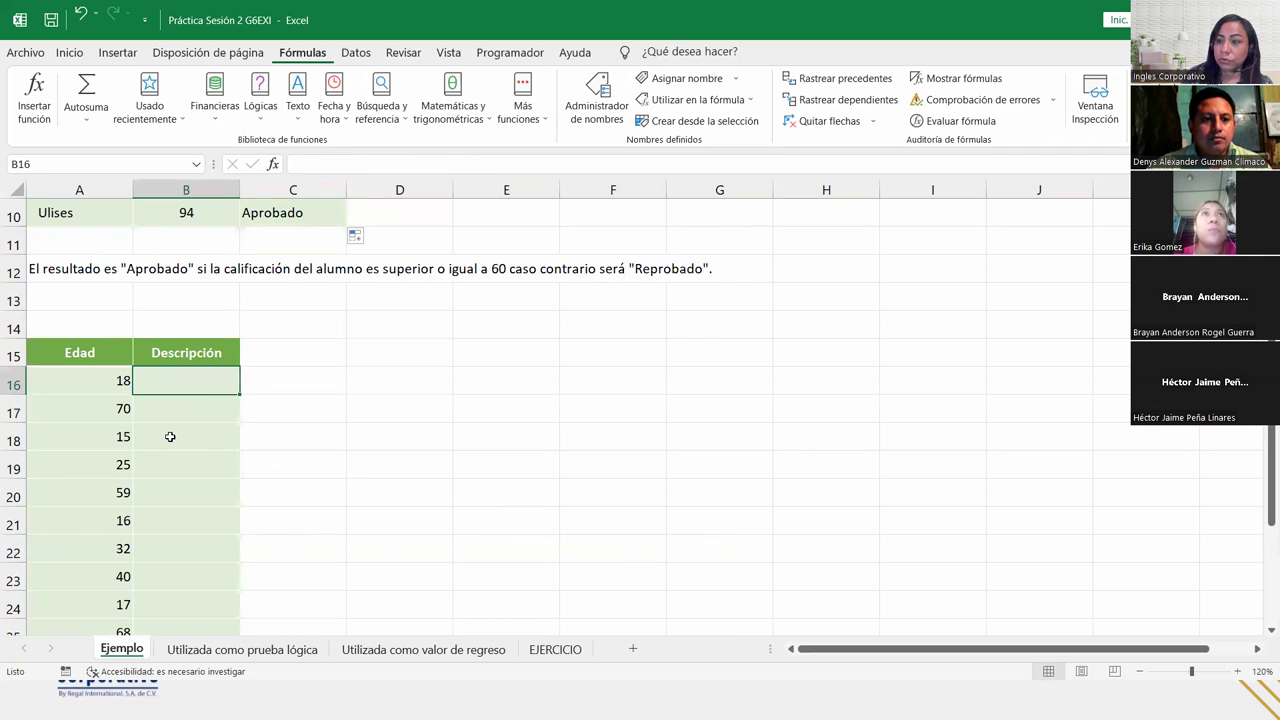
click(264, 92)
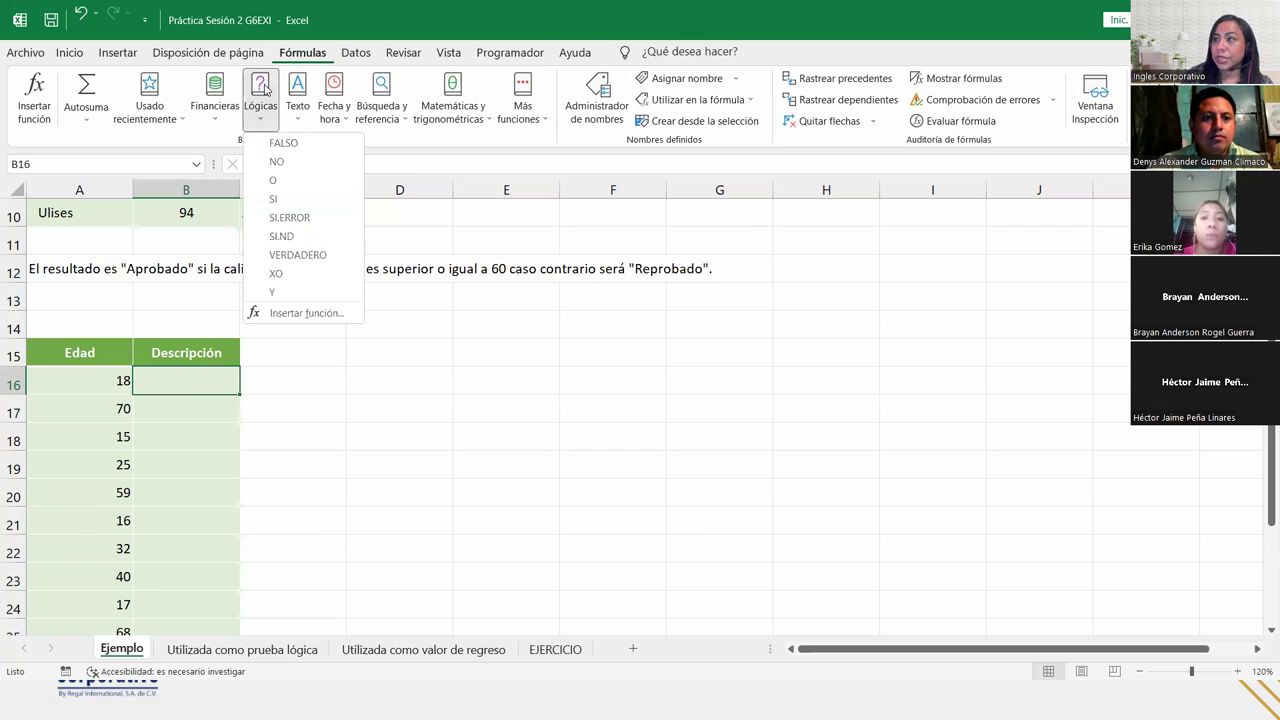
click(270, 204)
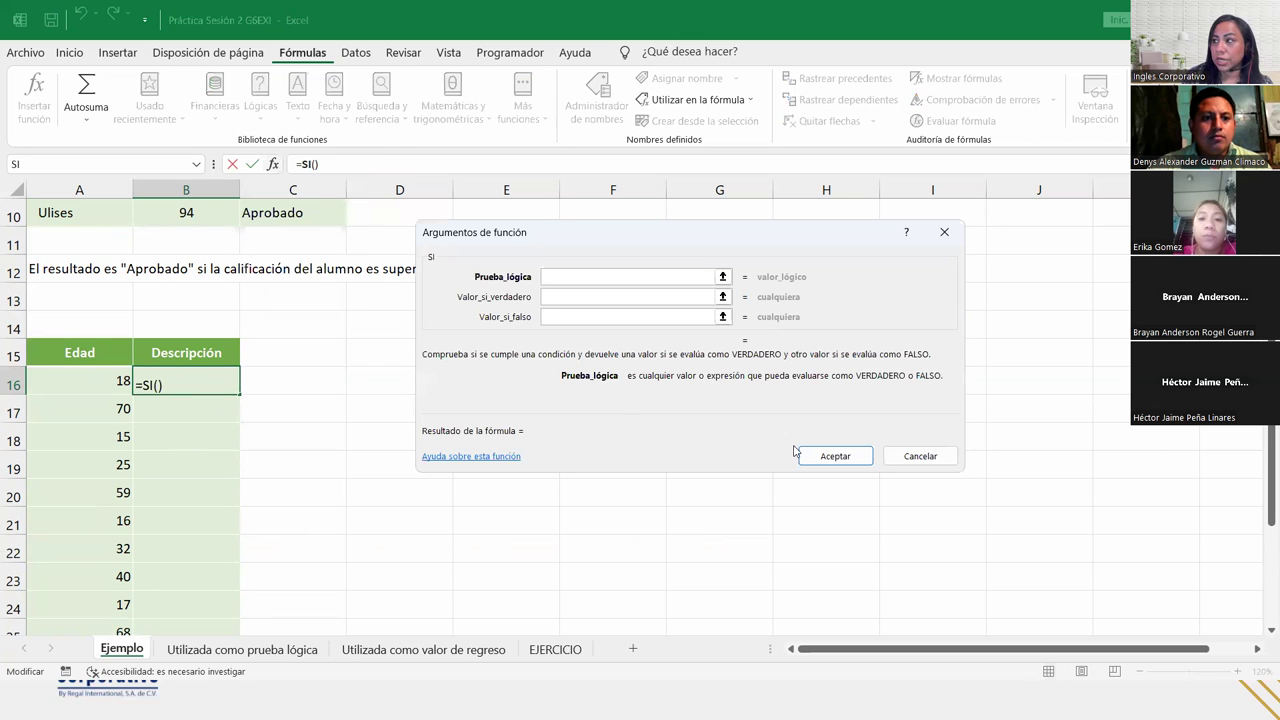
click(944, 238)
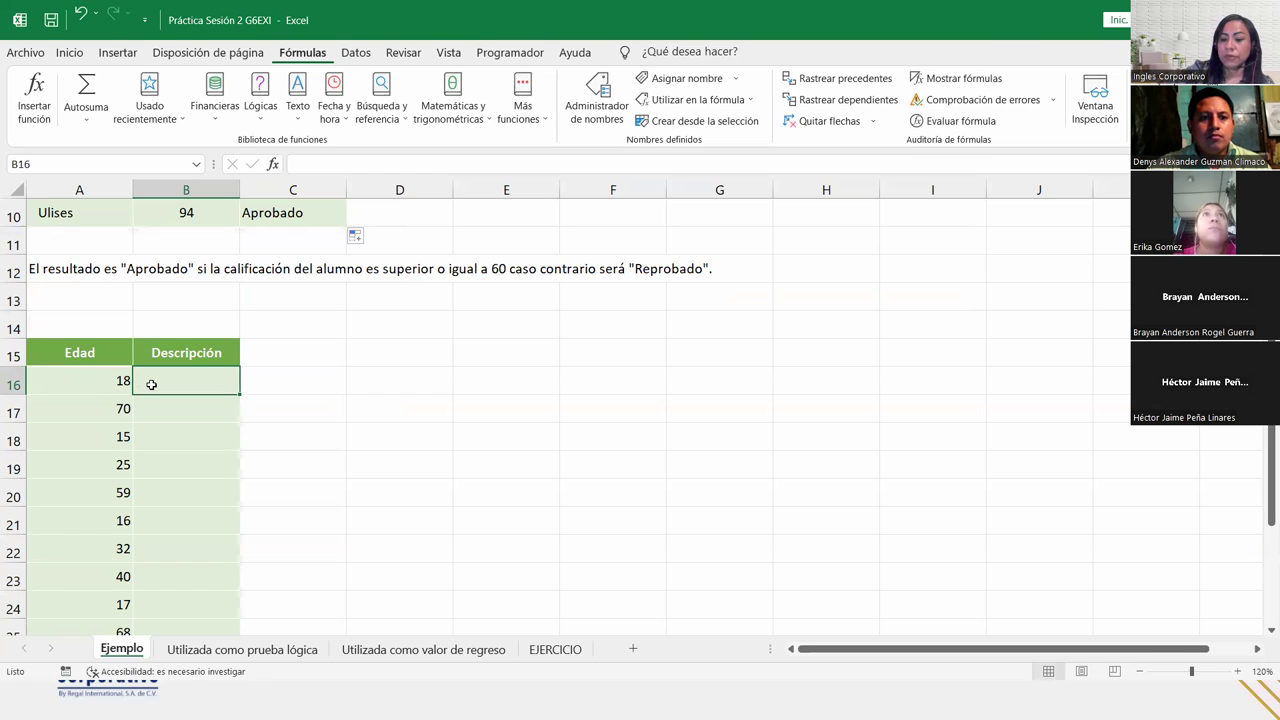
Start =SI in B16, browse its Valor_si_verdadero and Valor_si_falso arguments, then cancel the dialog.
text(=s)
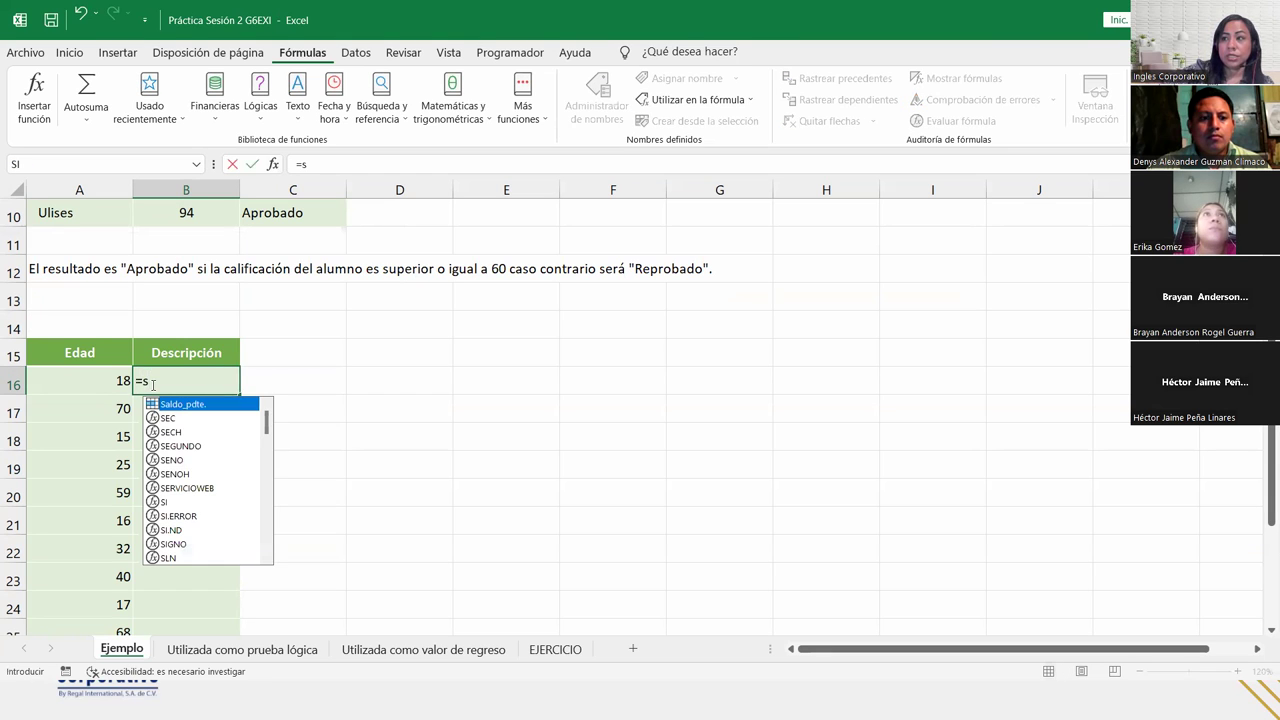
text(i)
key(Tab)
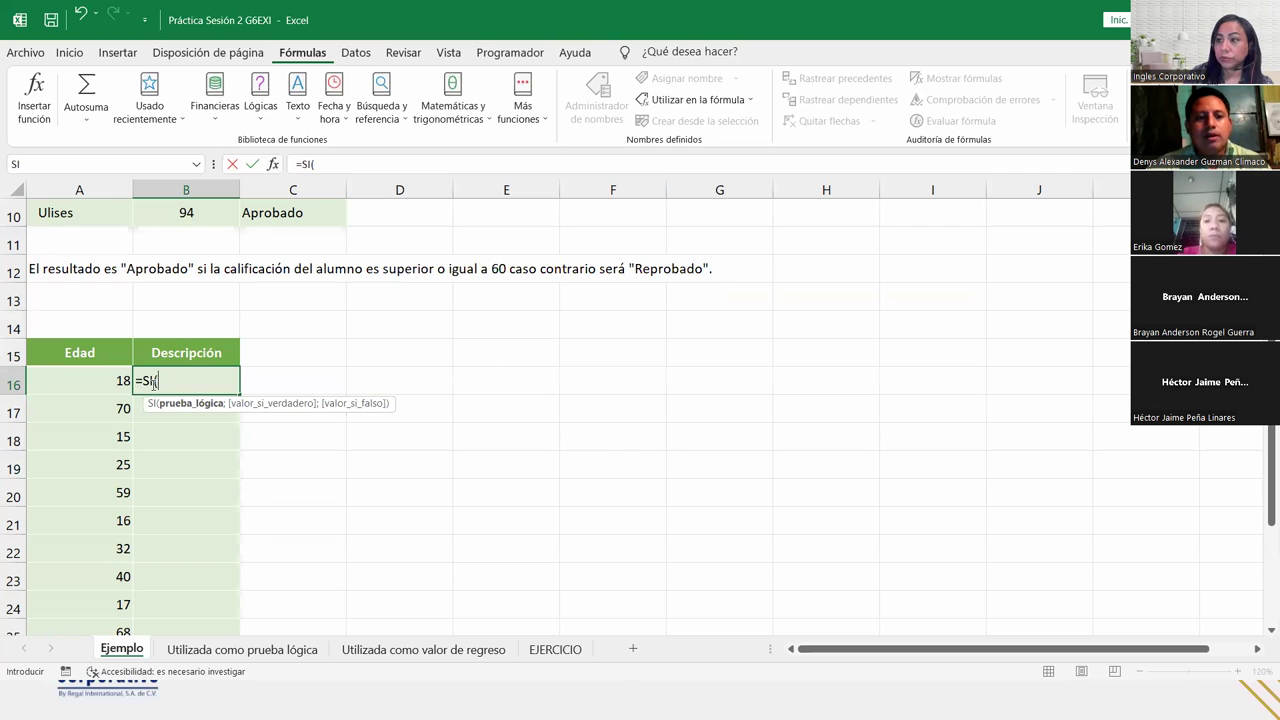
click(274, 164)
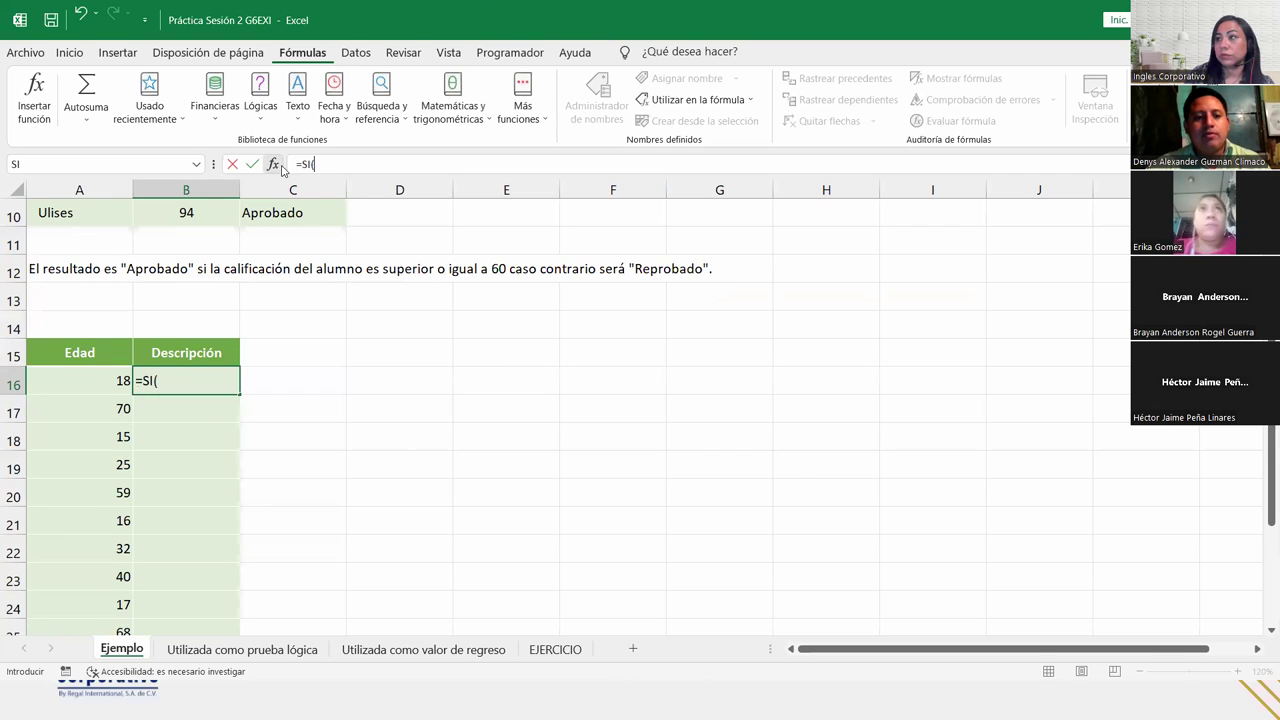
click(555, 317)
click(557, 298)
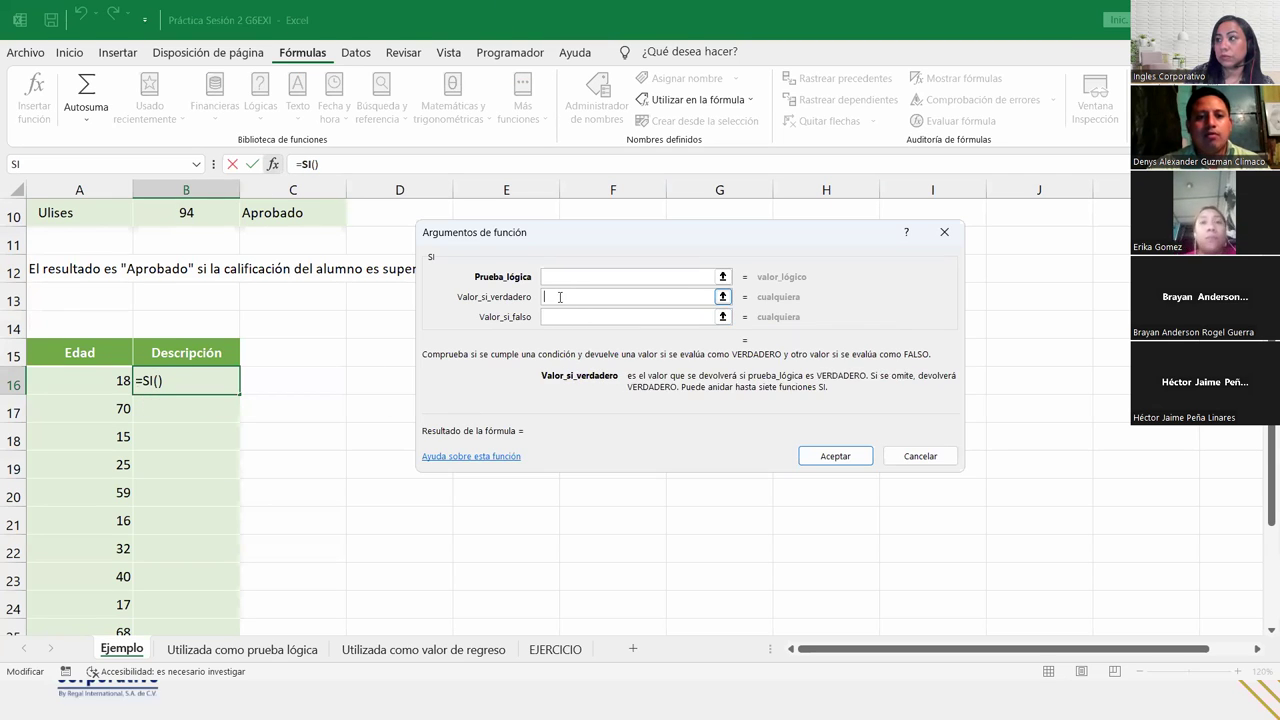
click(562, 296)
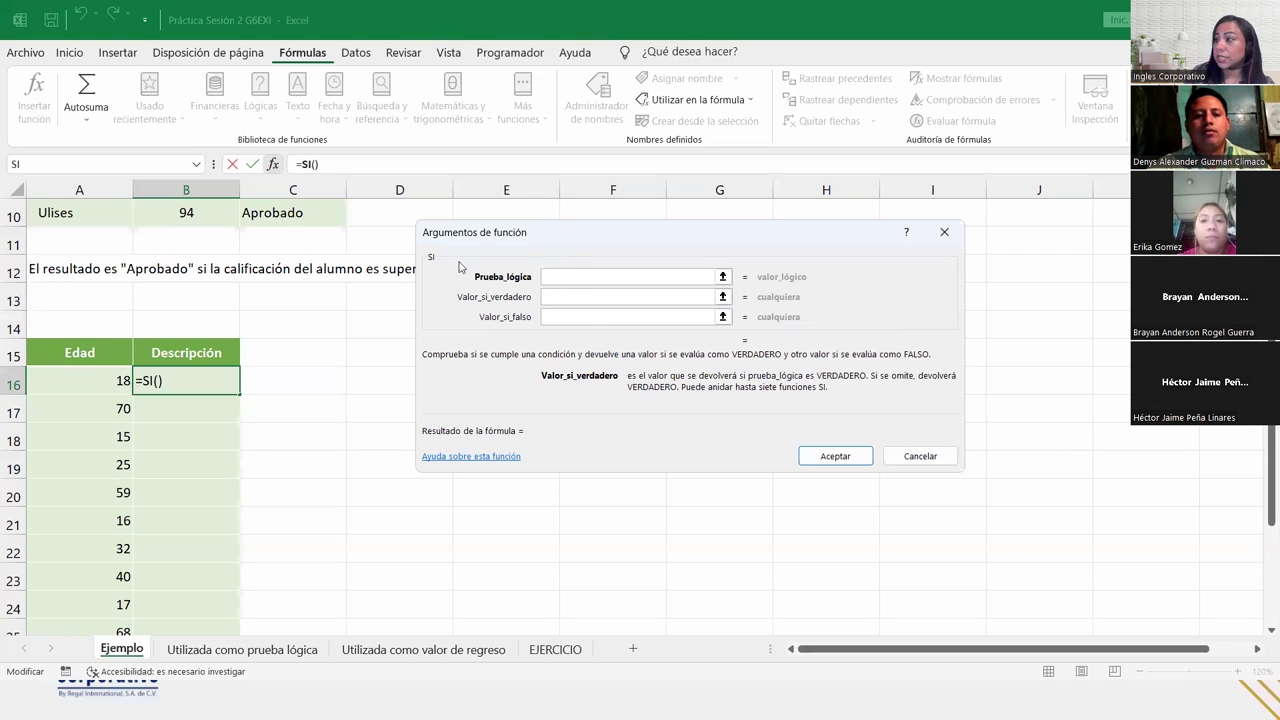
click(573, 316)
click(573, 295)
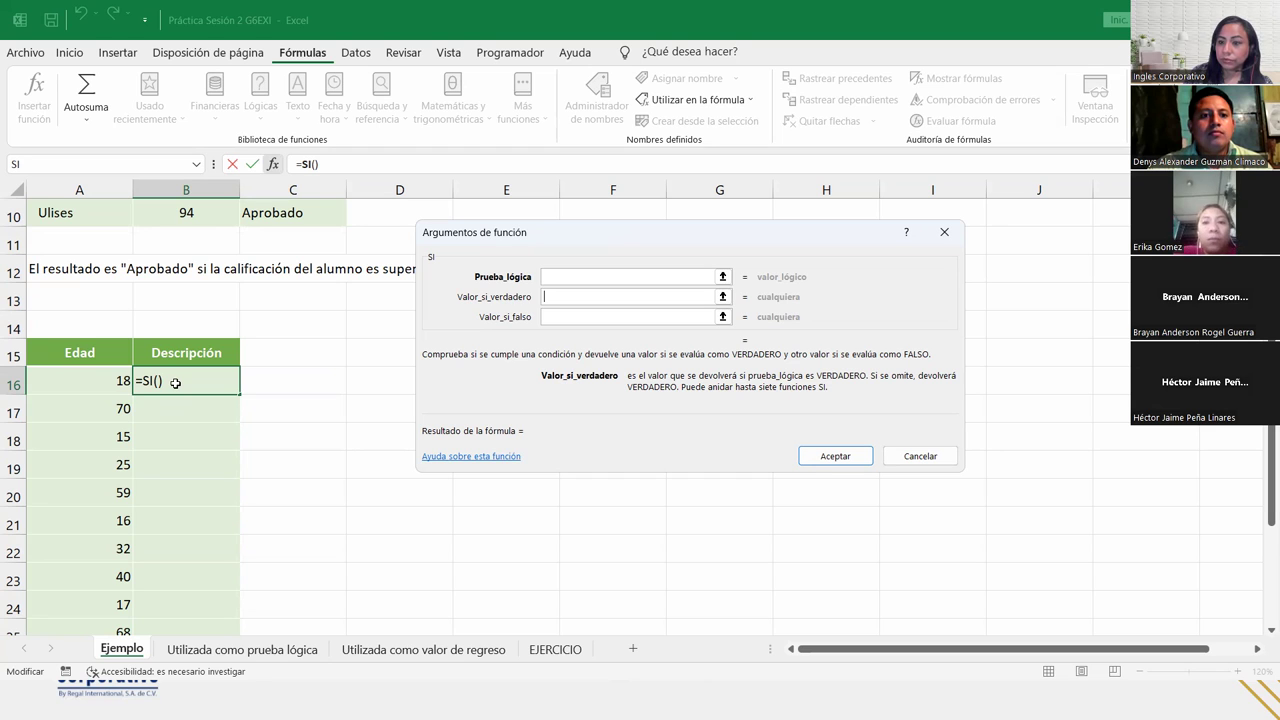
click(944, 232)
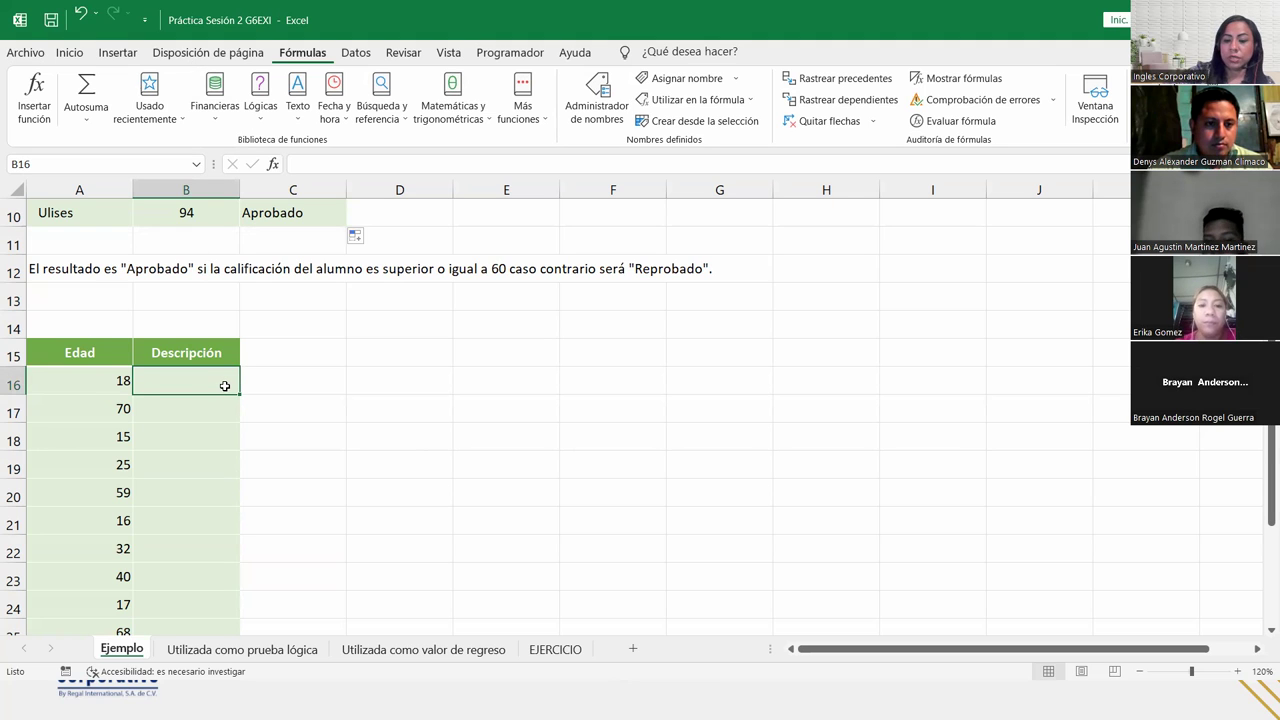
Type =SI(A16>=18;"Mayor de edad";"Menor de edad") in B16, fixing a typo after Menor.
text(=si)
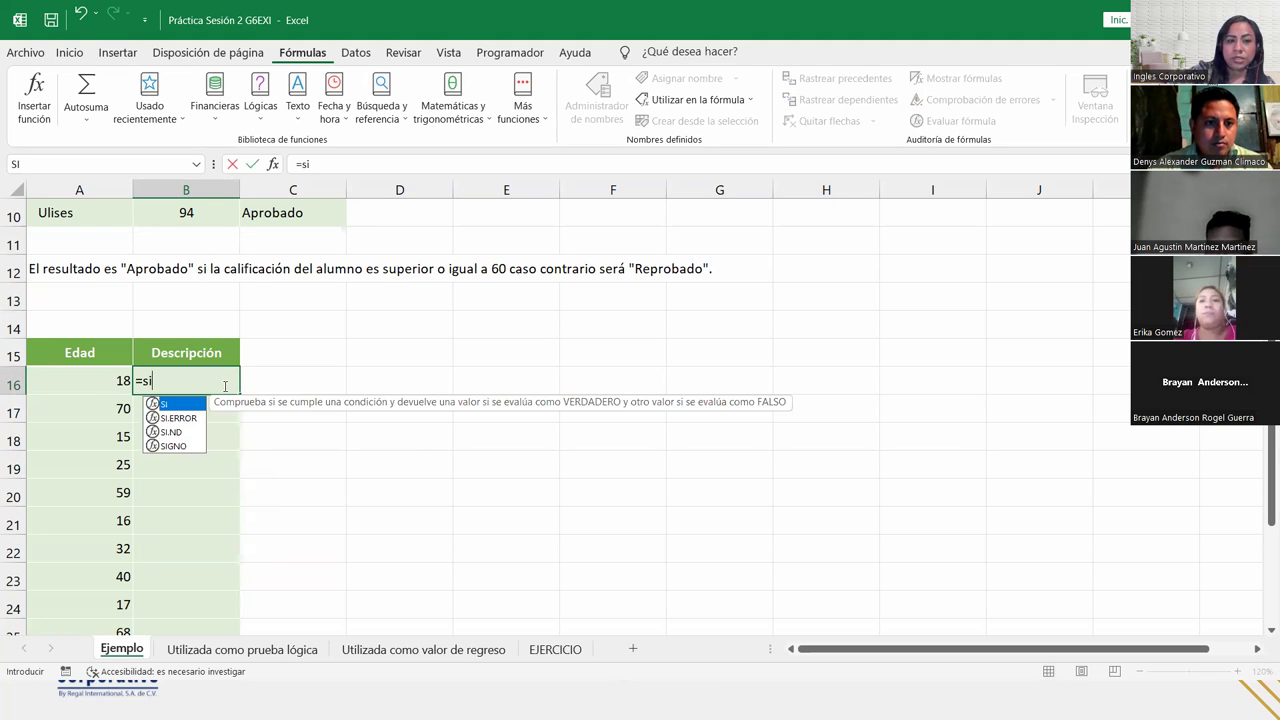
key(Tab)
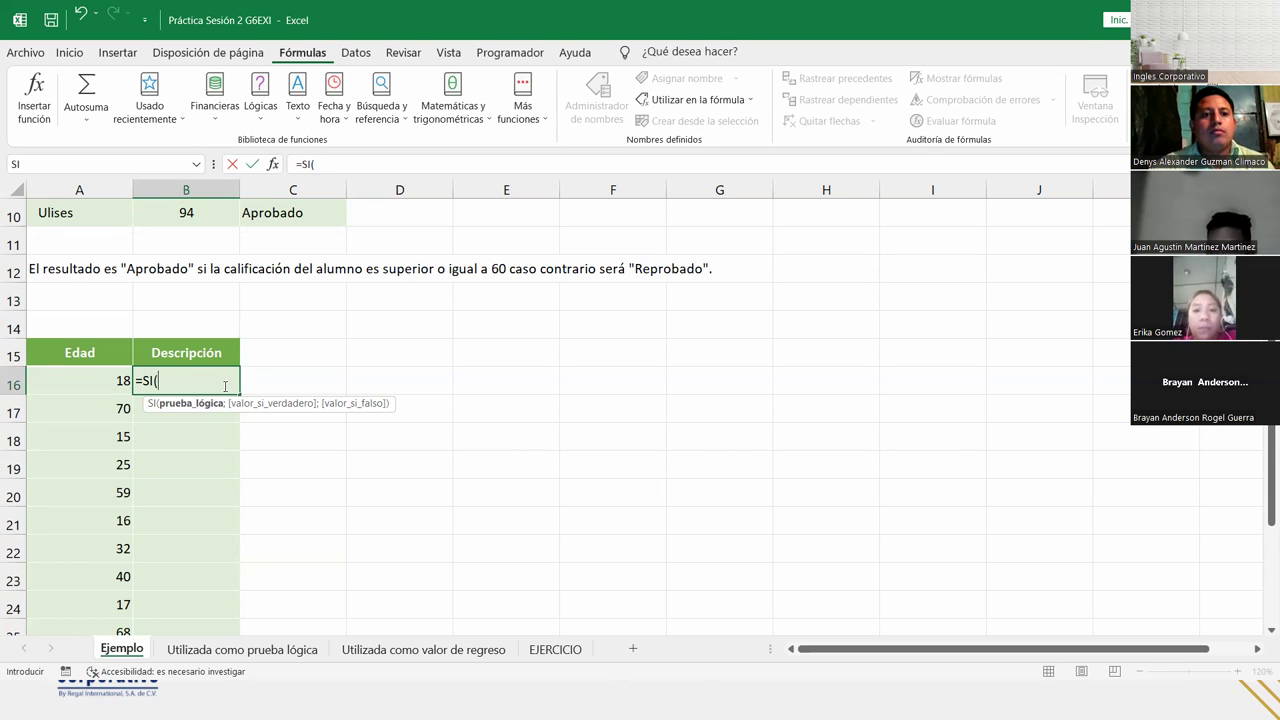
click(78, 374)
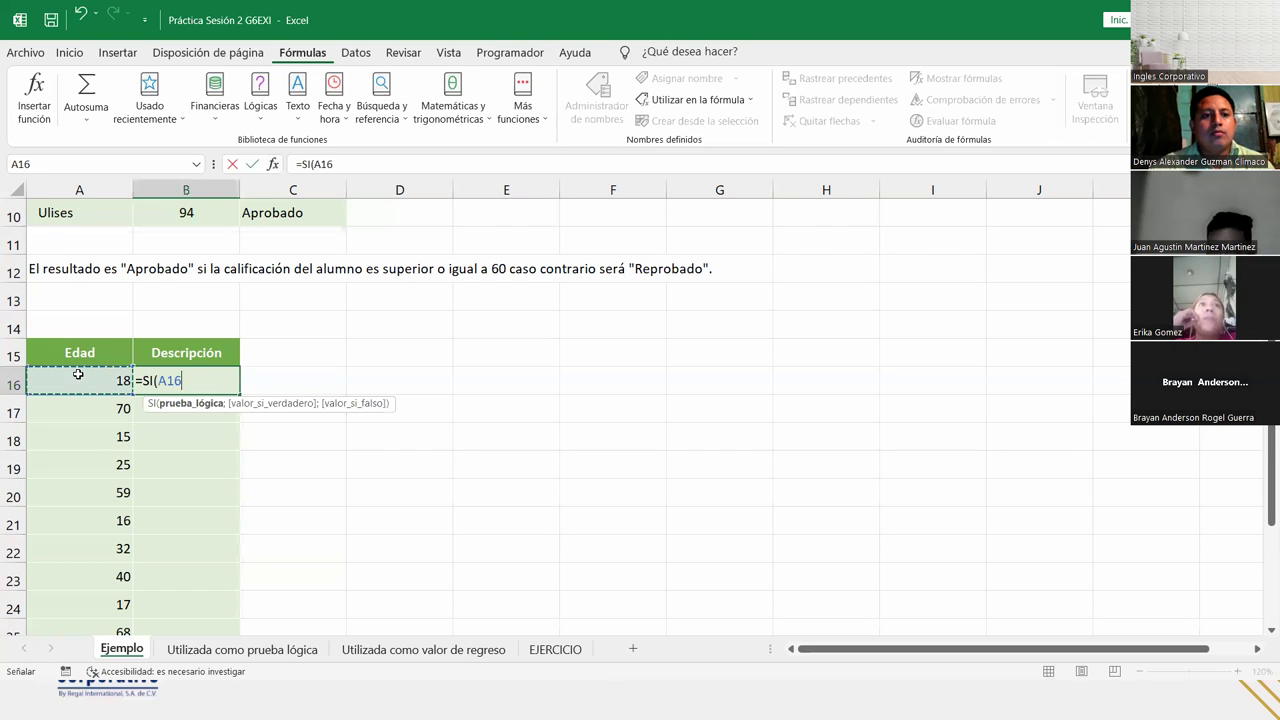
text(>=18)
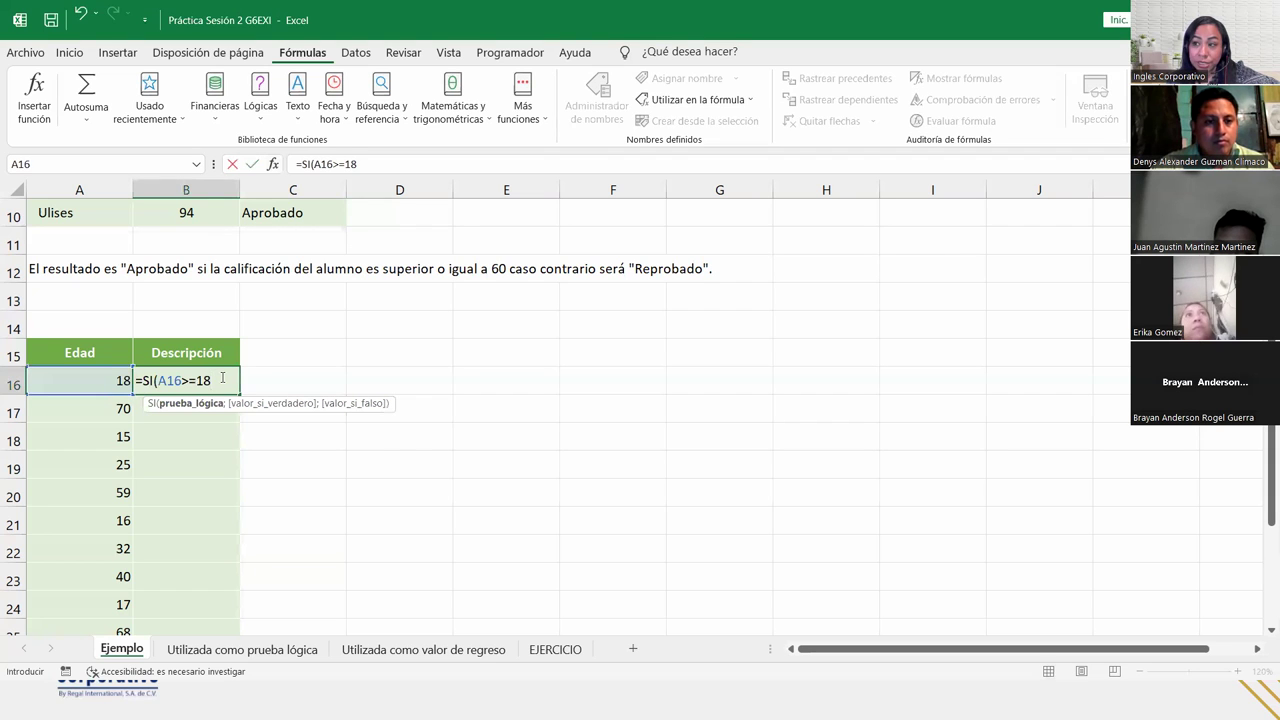
text(;)
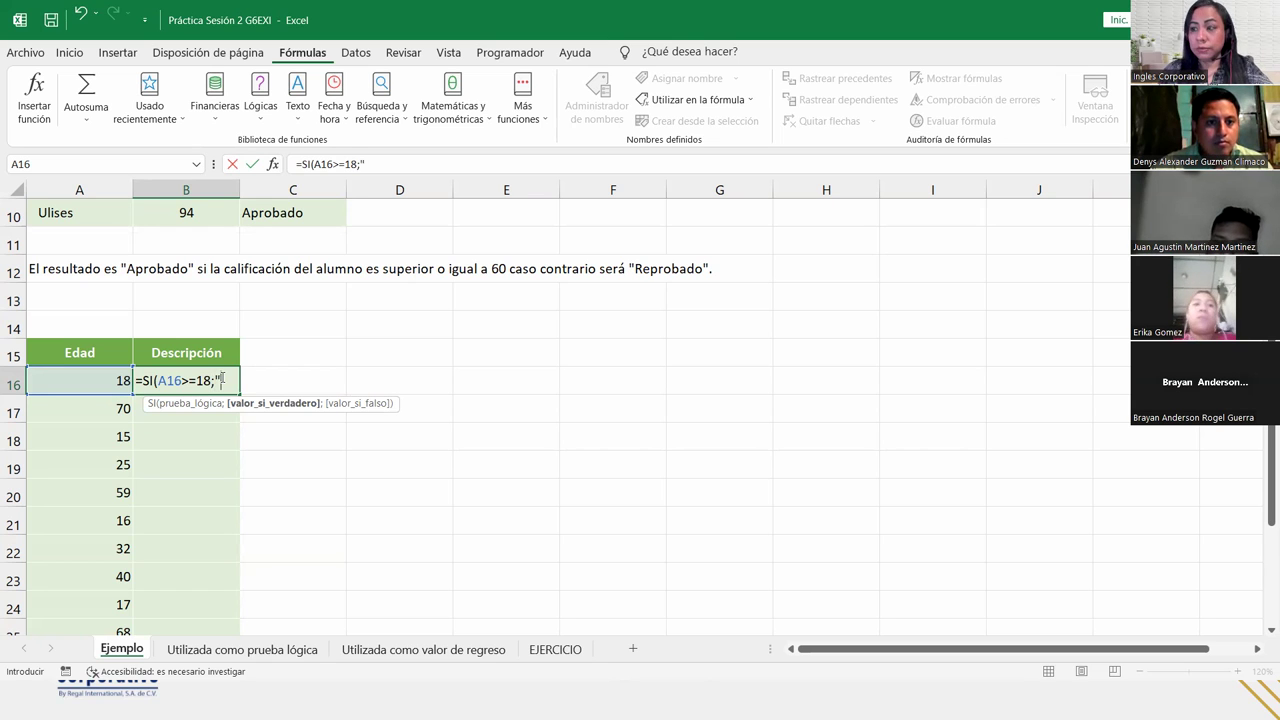
text(Mayor de edad")
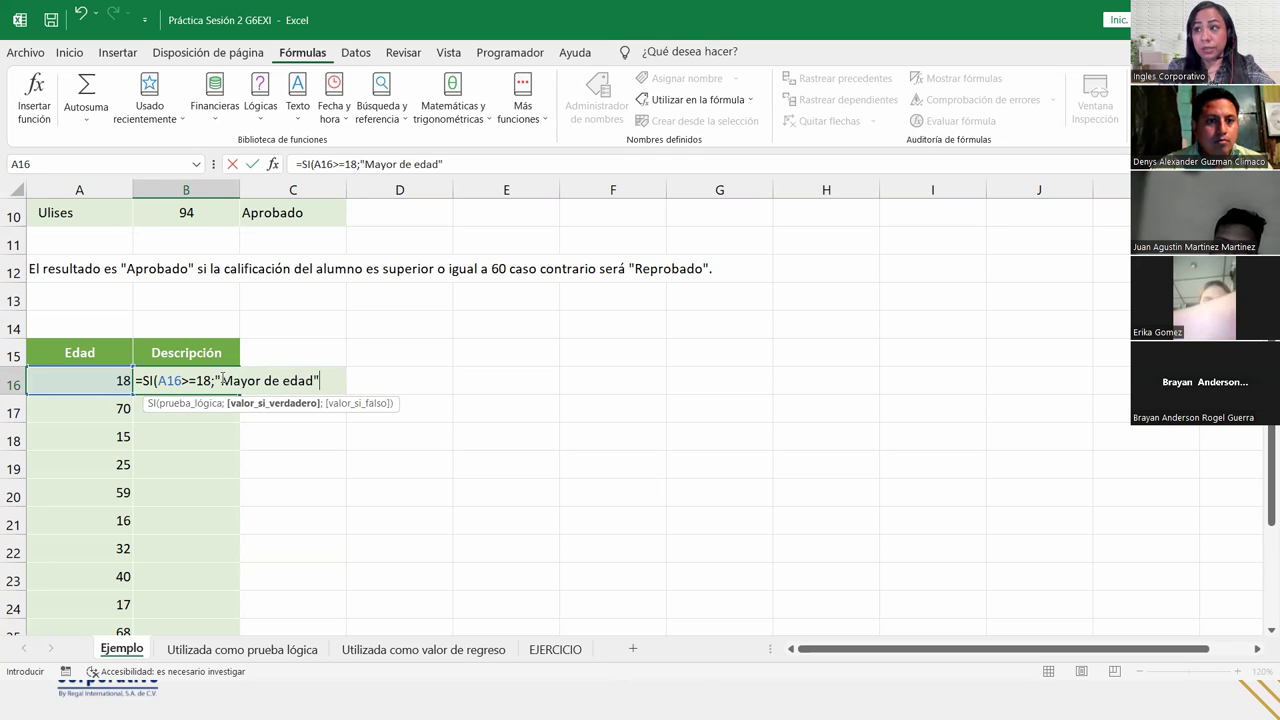
text(;")
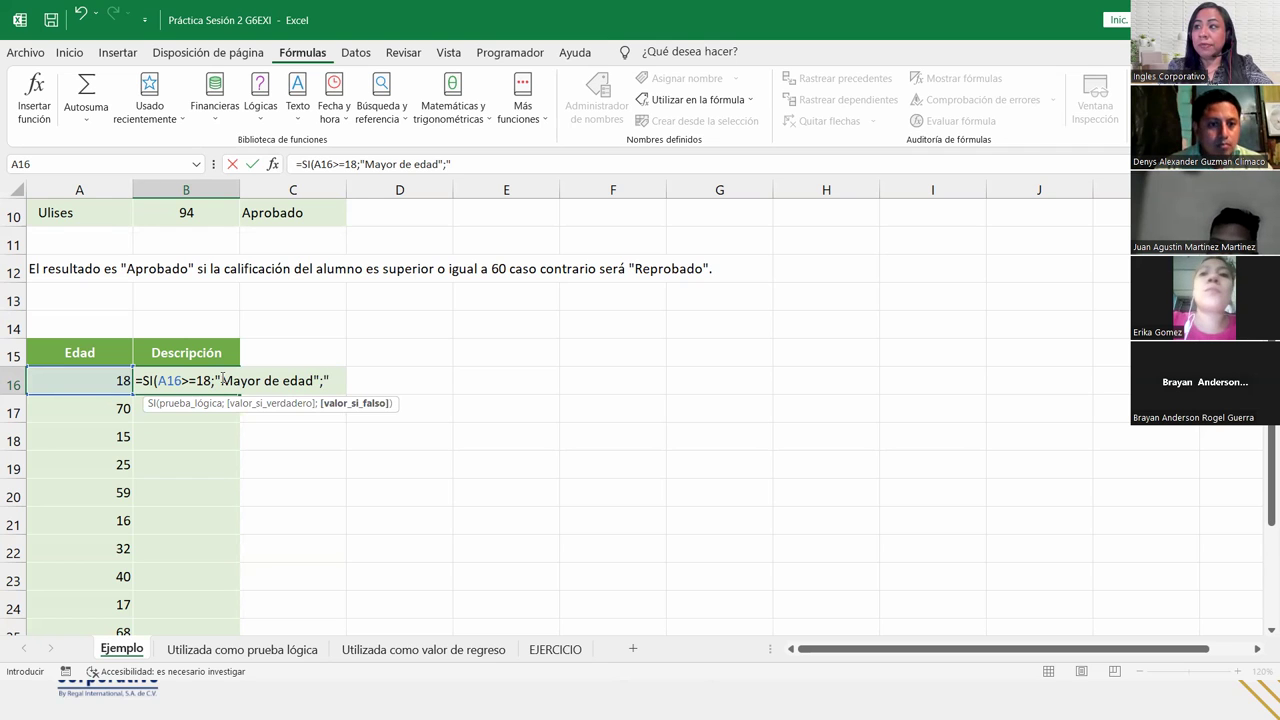
text(Menord)
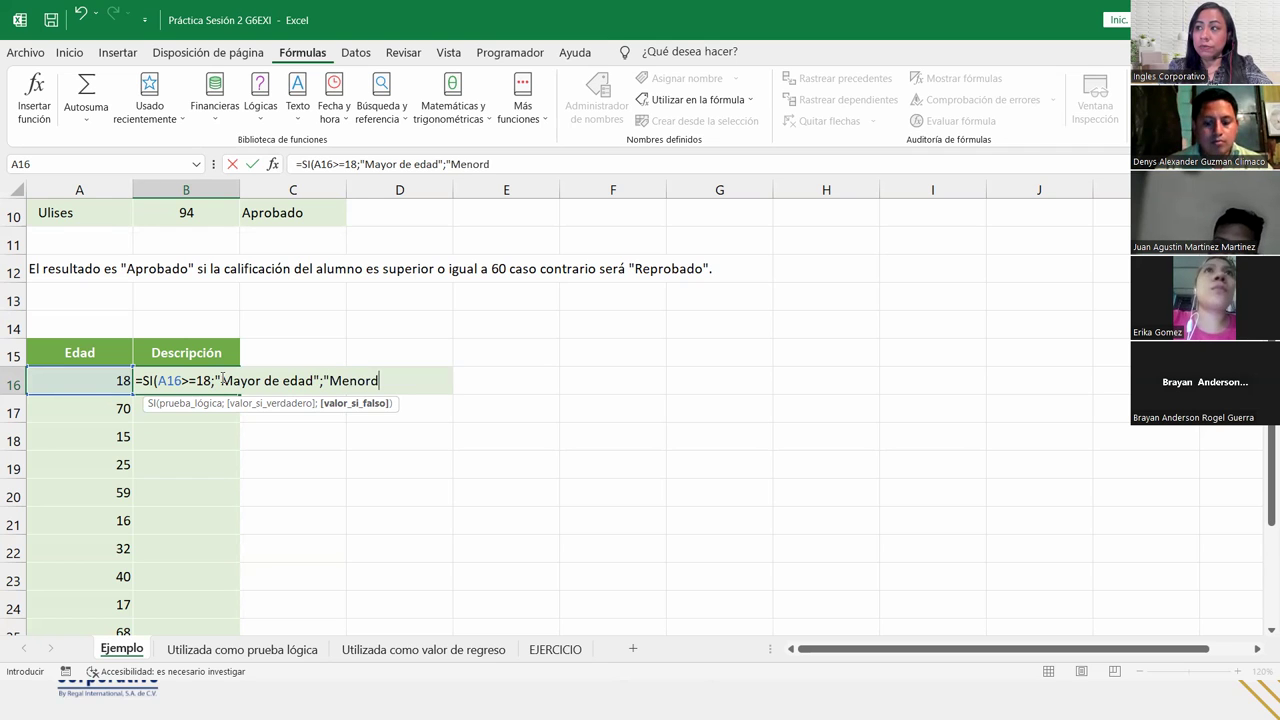
key(BackSpace)
text(de edad")
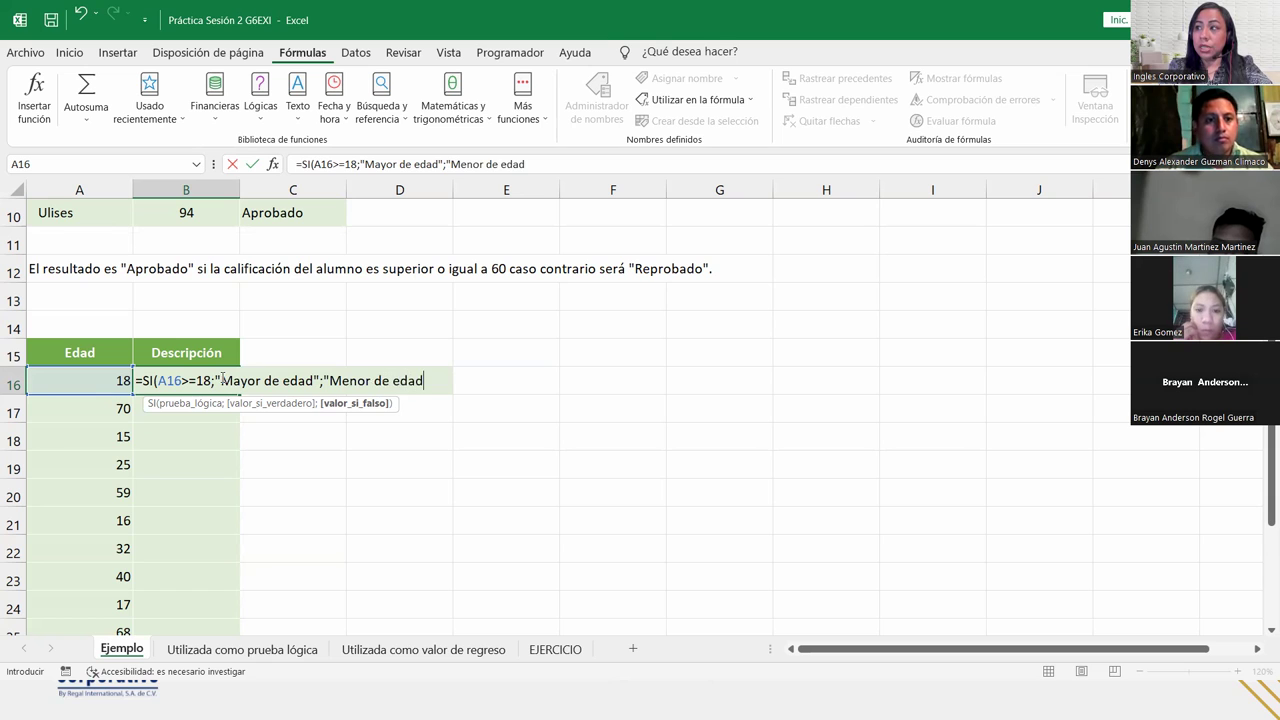
text())
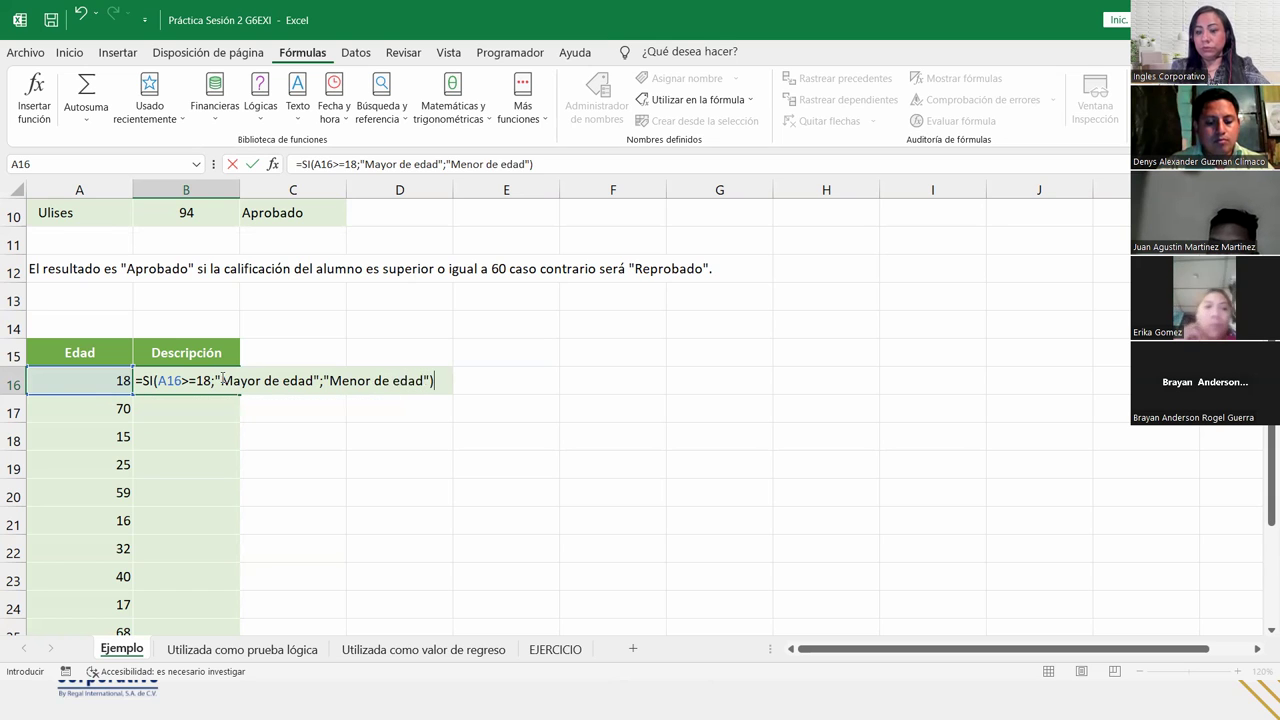
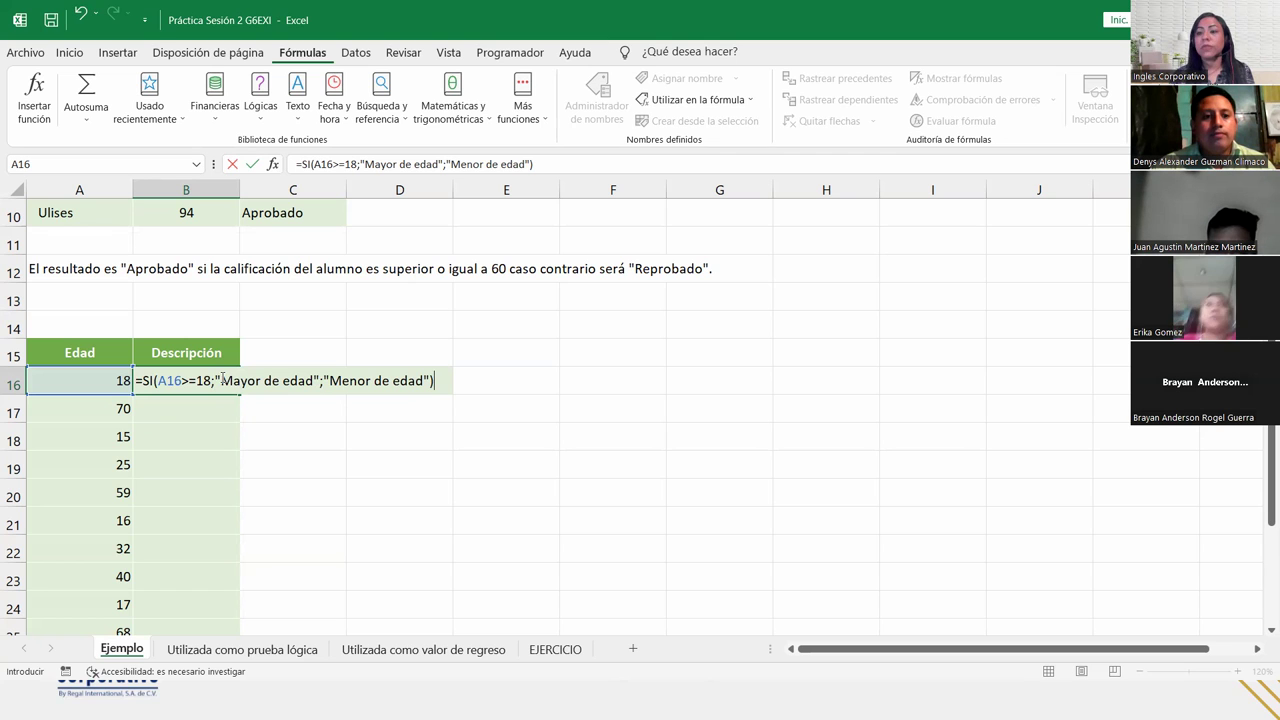
Commit the age SI formula in B16 and copy it down the Descripción column to B29.
key(Return)
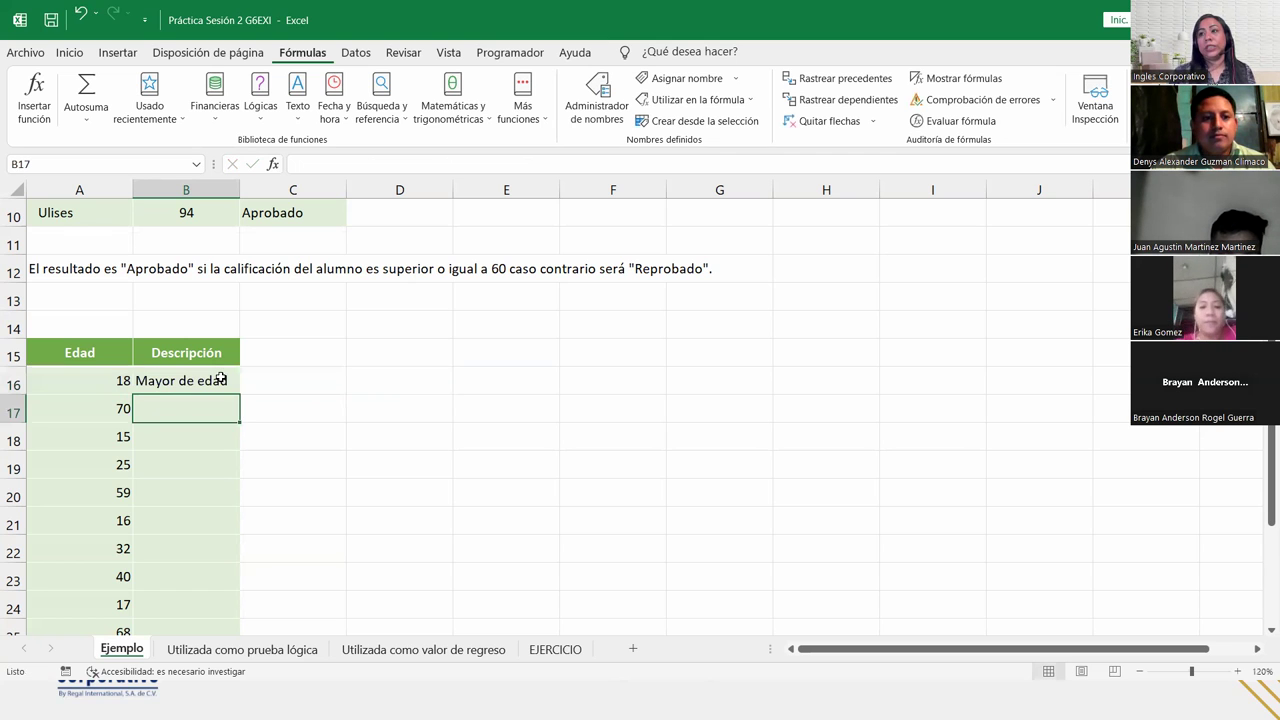
click(110, 380)
click(215, 407)
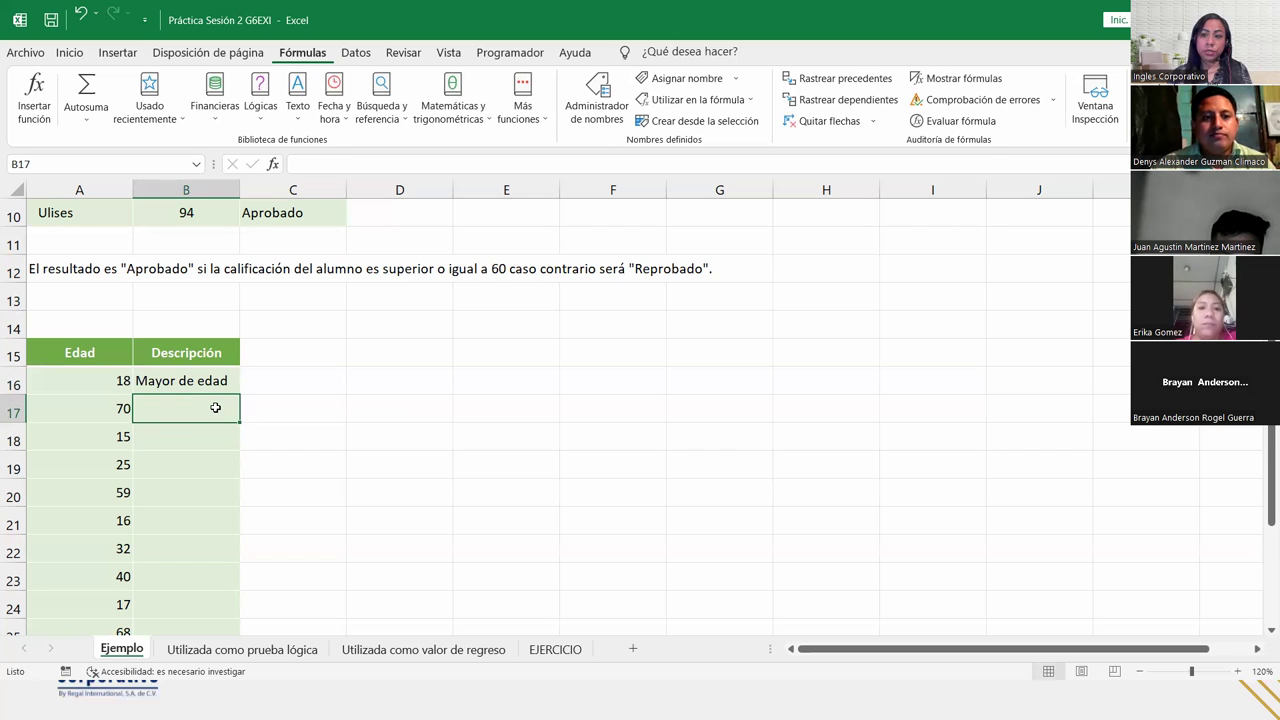
click(215, 382)
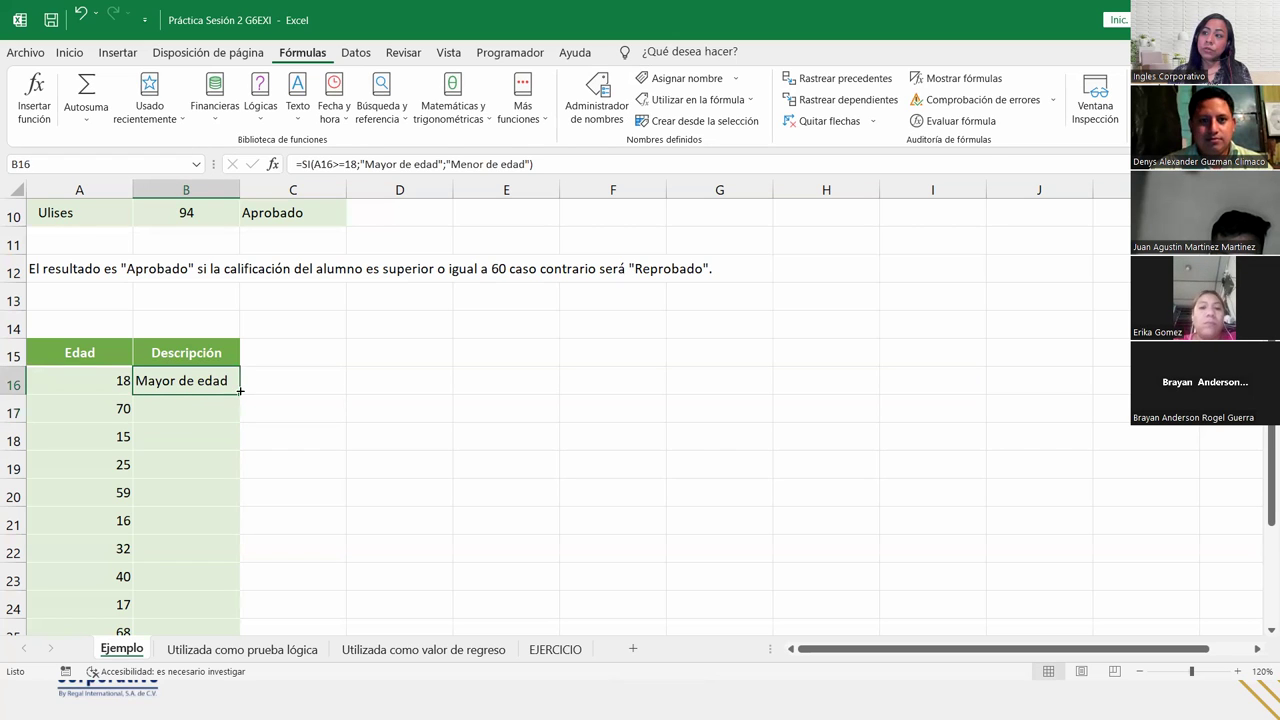
double_click(240, 394)
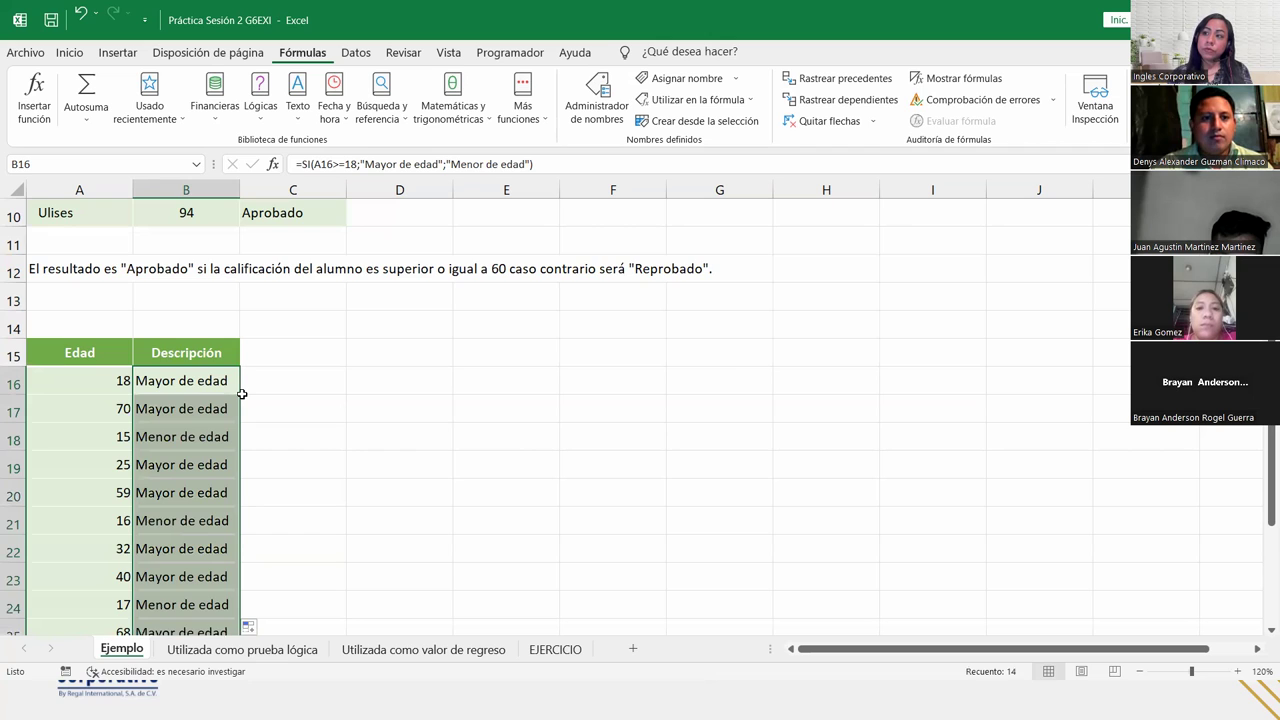
Check the Mayor/Menor de edad results for ages 15, 14 and 30.
scroll(242, 394, down, 3)
scroll(242, 394, up, 2)
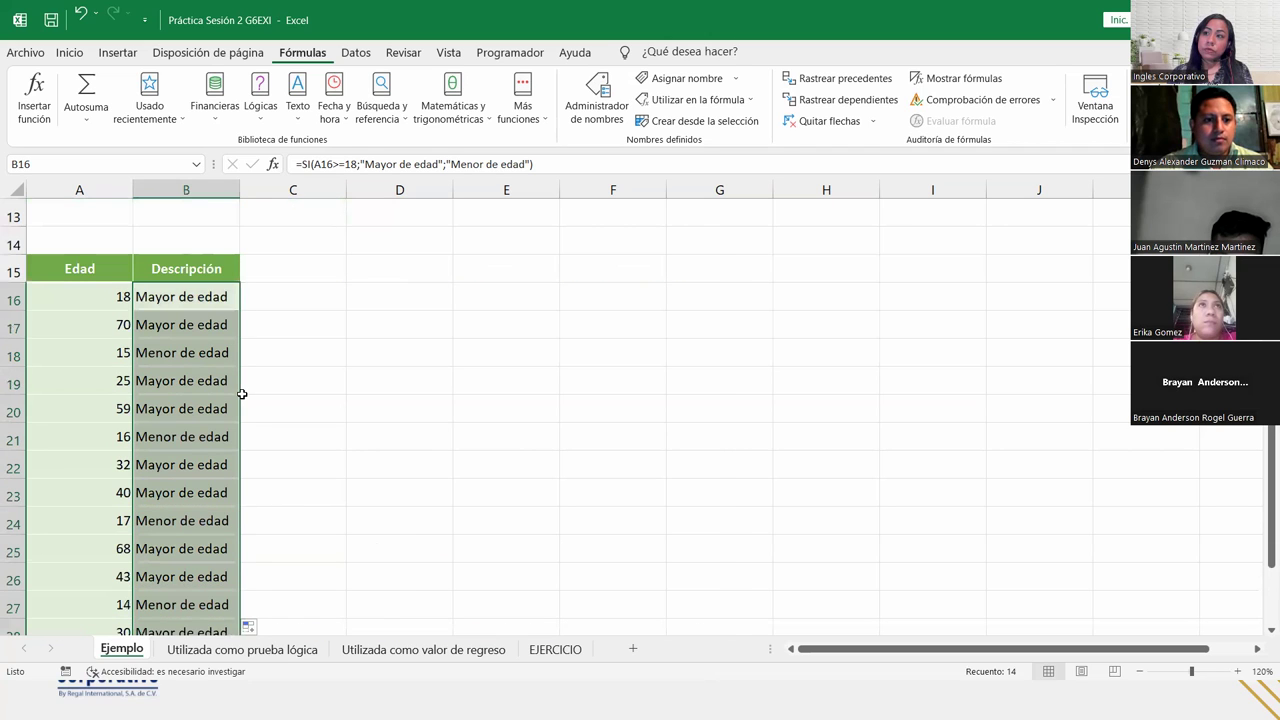
click(156, 361)
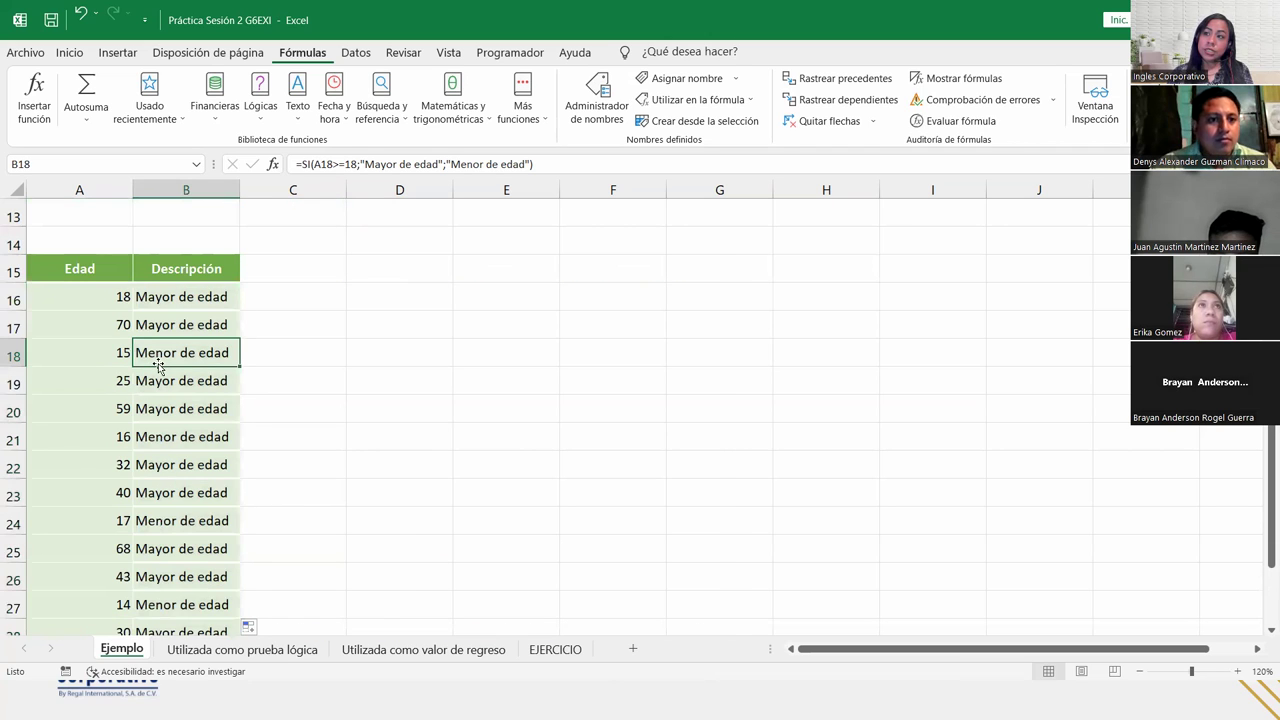
click(164, 441)
click(172, 520)
scroll(172, 520, down, 2)
click(170, 437)
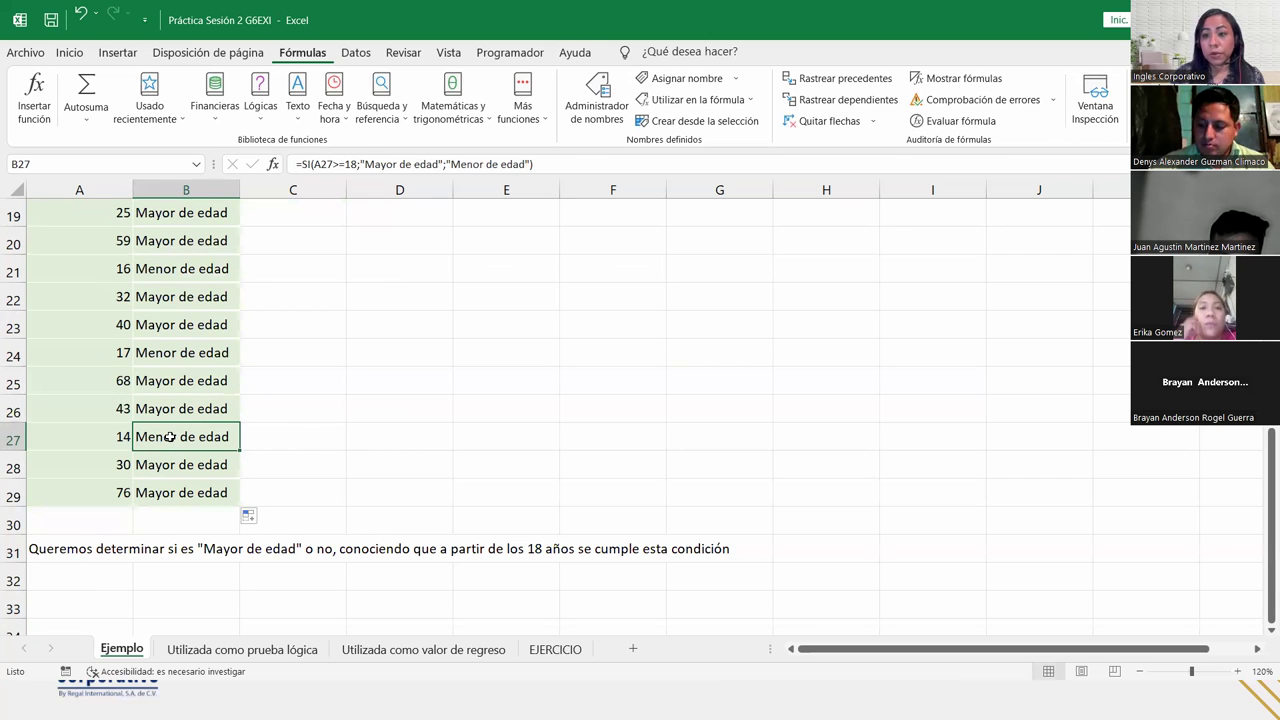
scroll(225, 391, up, 2)
scroll(225, 391, up, 1)
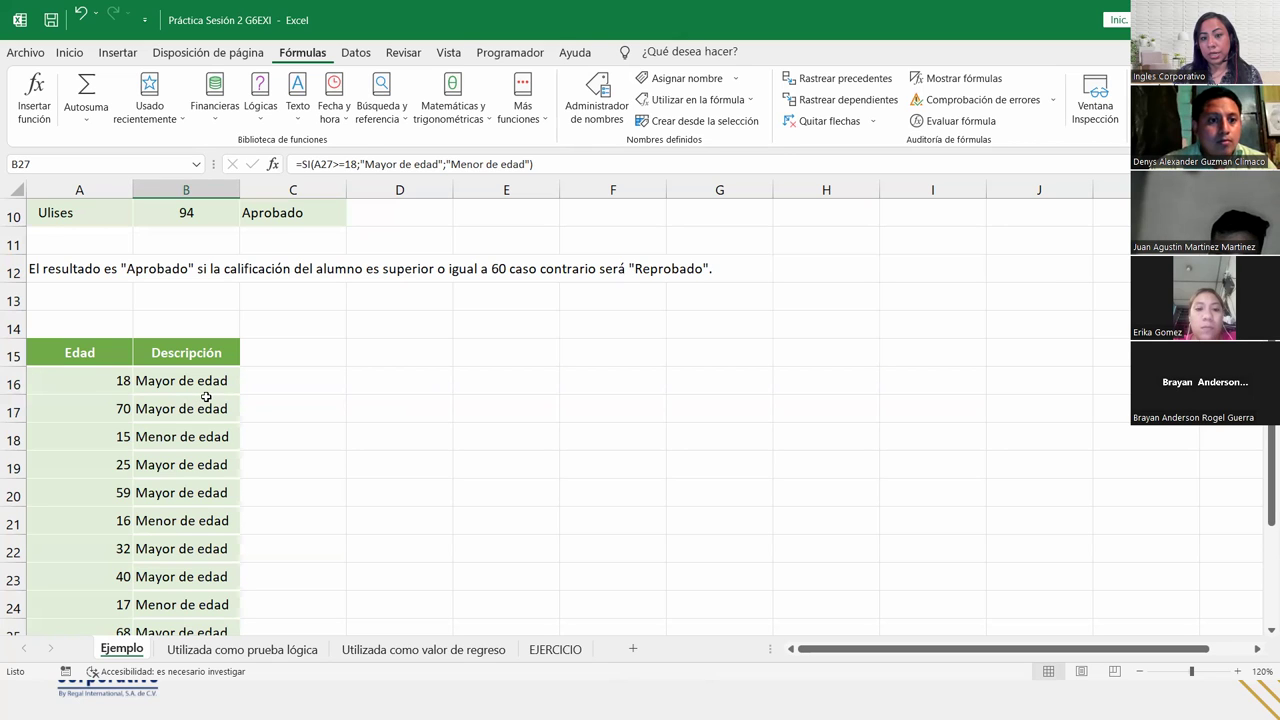
scroll(220, 465, down, 3)
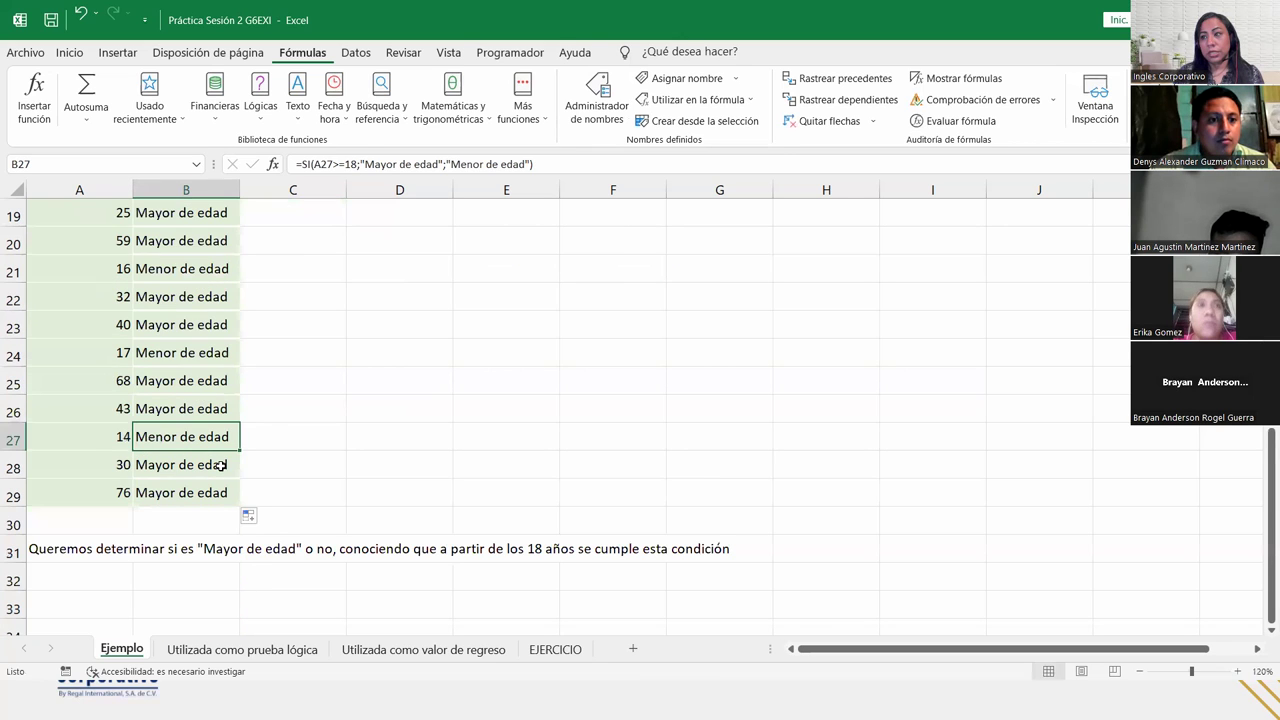
click(220, 465)
click(13, 465)
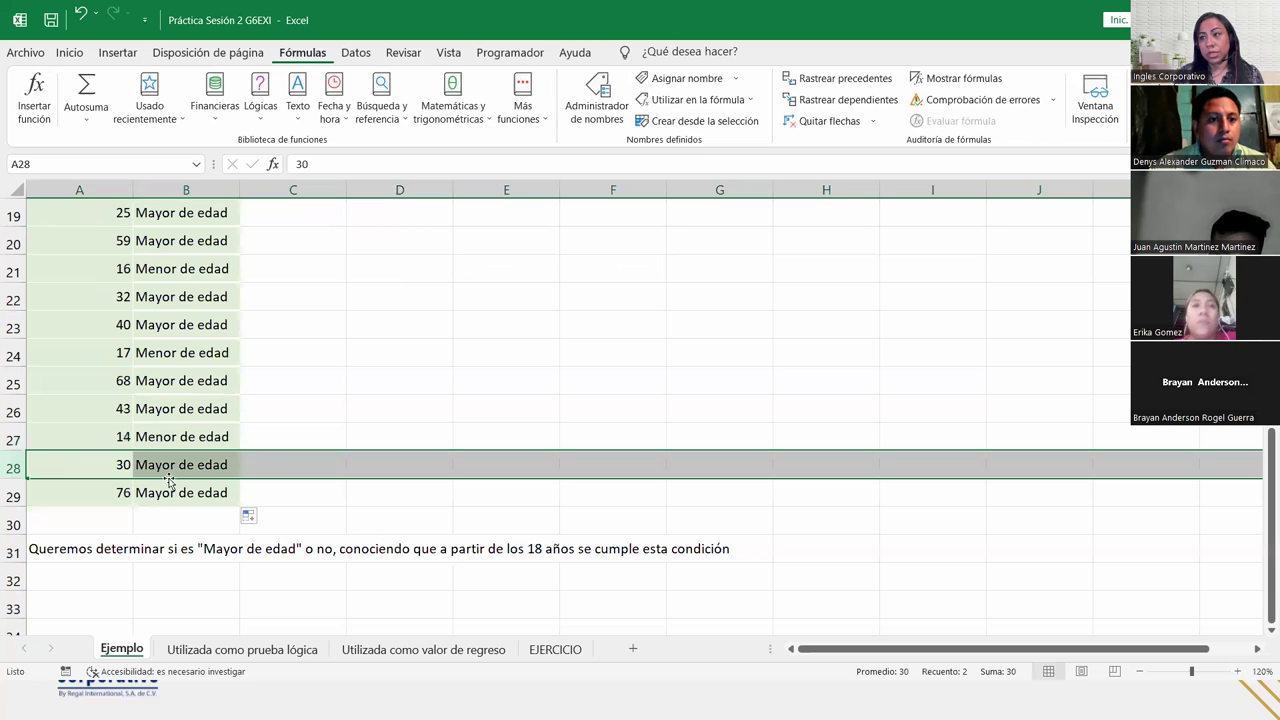
Apply Rellenar sin formato to the copied Descripción formulas.
click(312, 402)
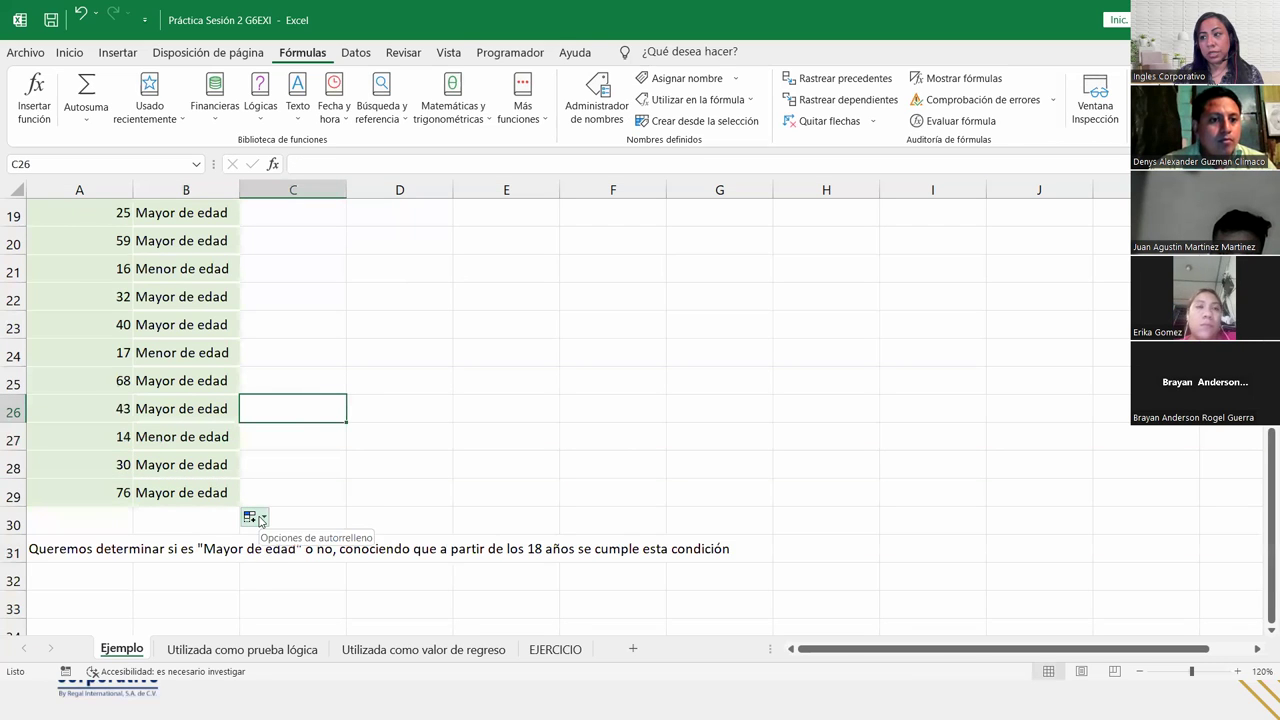
click(258, 518)
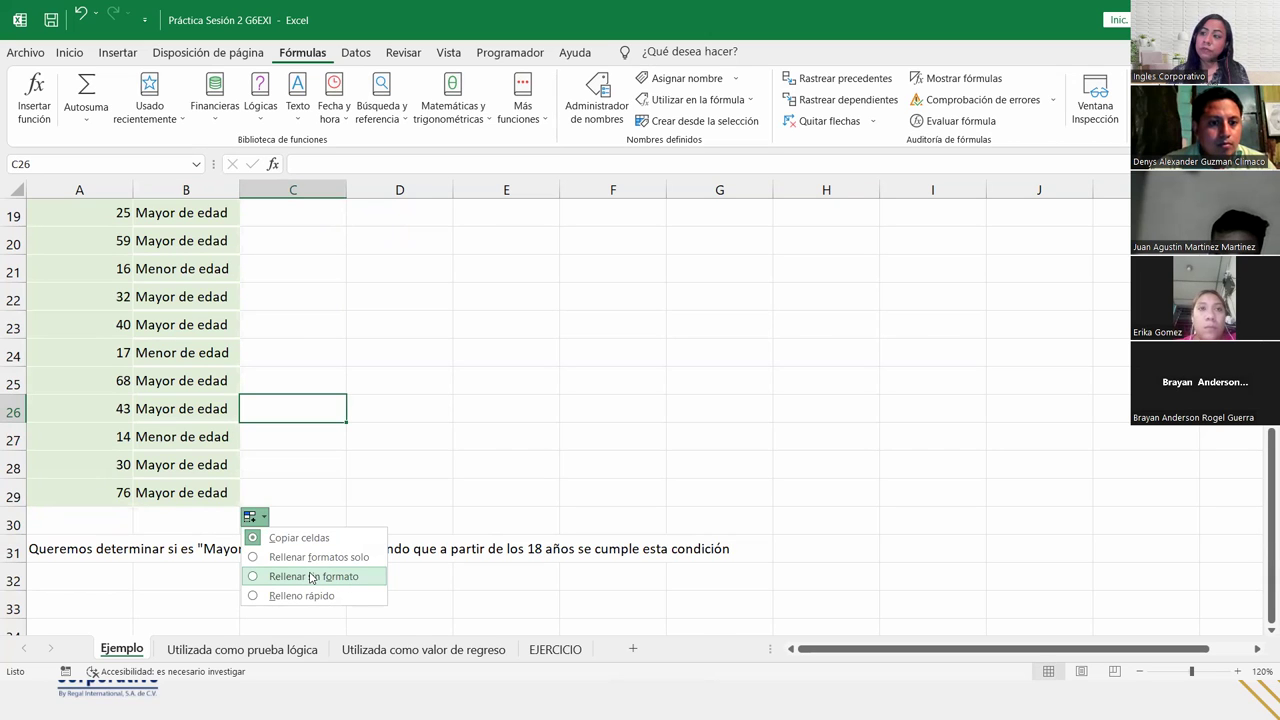
click(309, 577)
Review the Descripción results down to age 76, then go to the Utilizada como prueba lógica sheet.
click(153, 244)
click(190, 400)
click(219, 484)
click(200, 572)
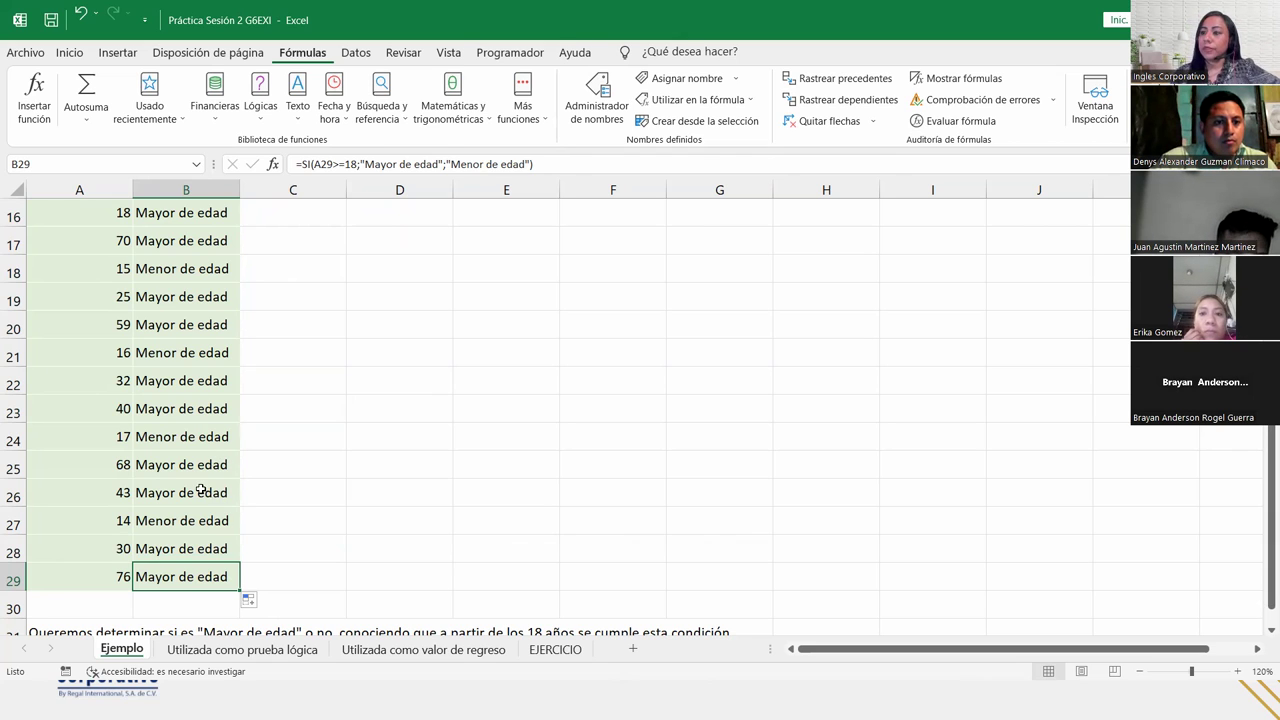
scroll(201, 481, up, 4)
scroll(201, 470, up, 1)
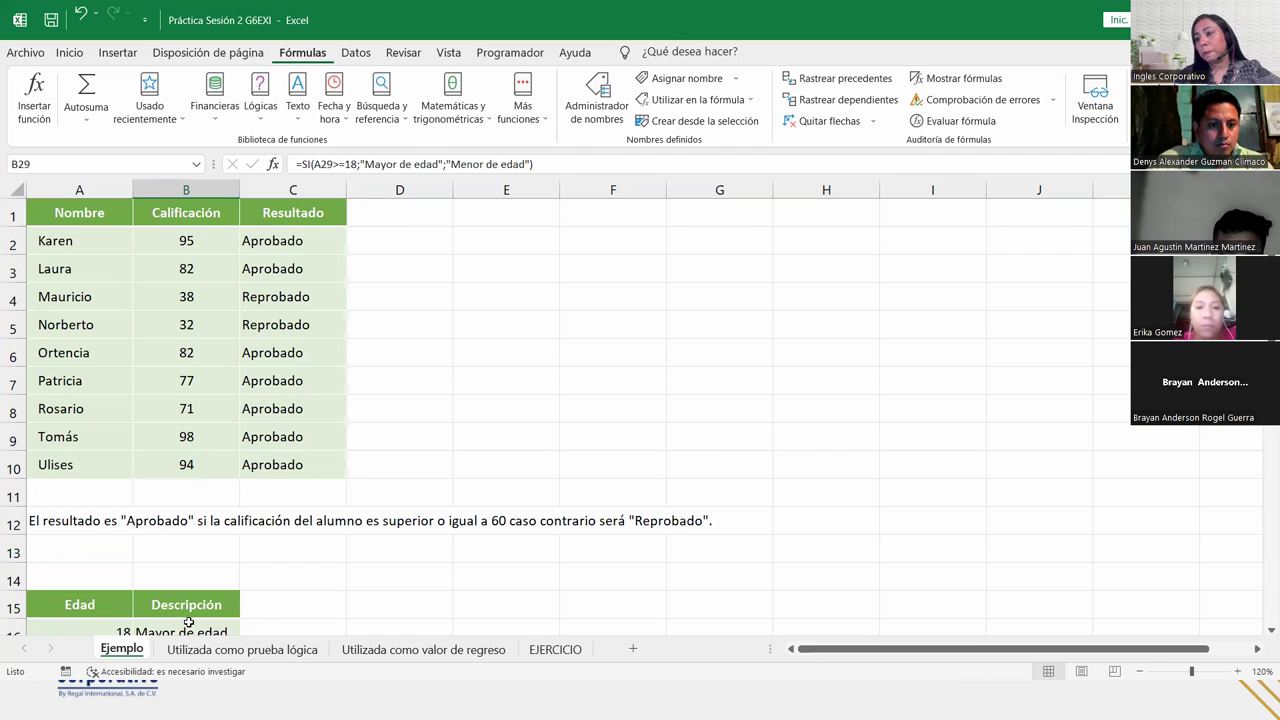
click(245, 652)
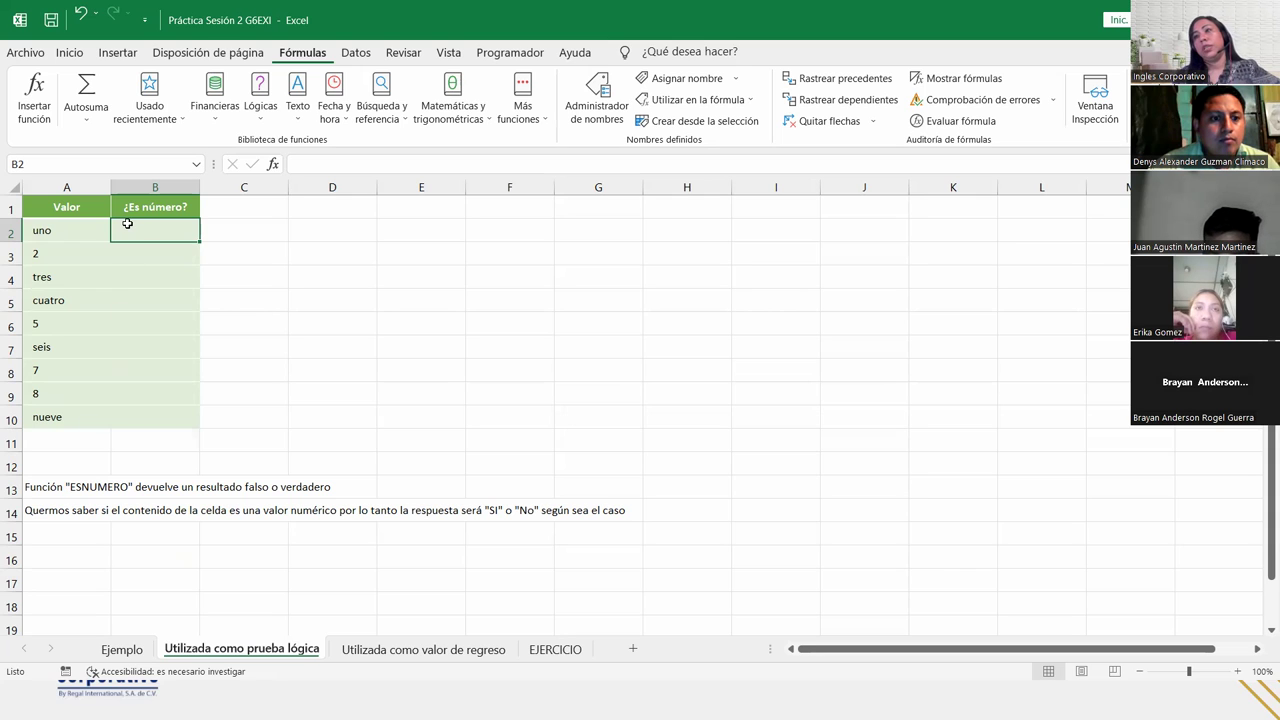
Enter =ESNUMERO(A2) in B2 to test whether A2 holds a number.
click(61, 228)
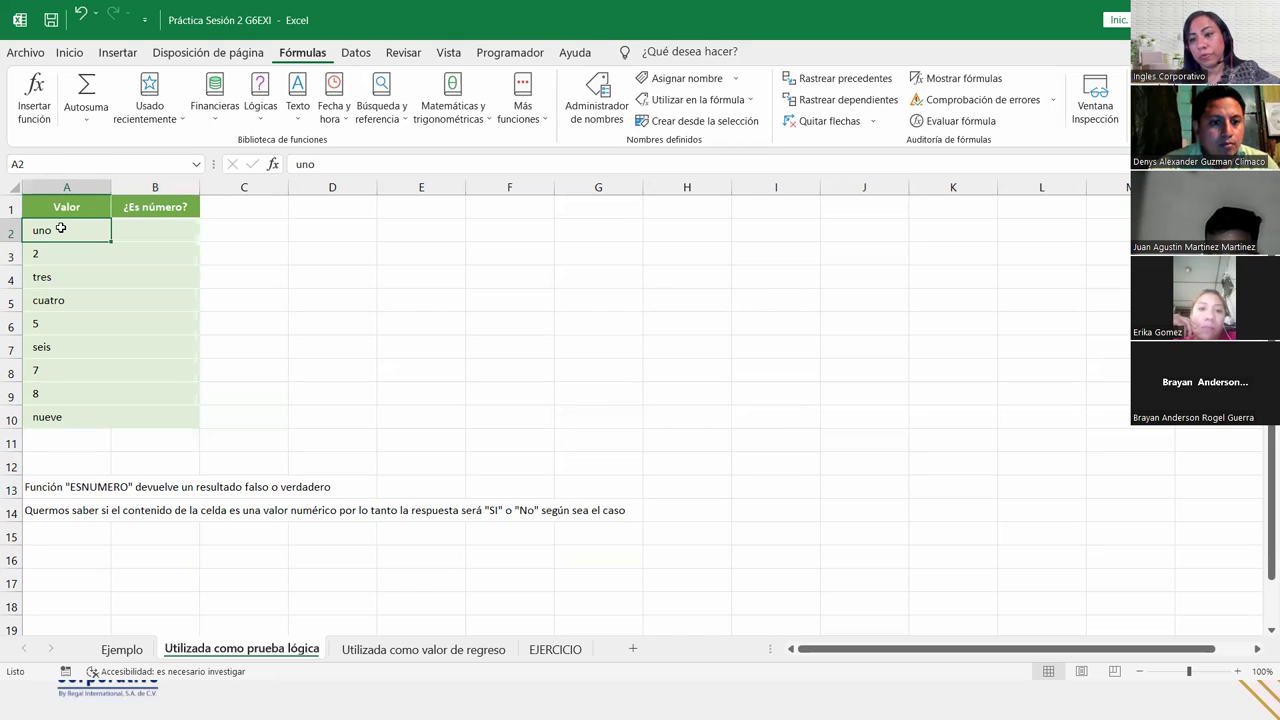
click(128, 231)
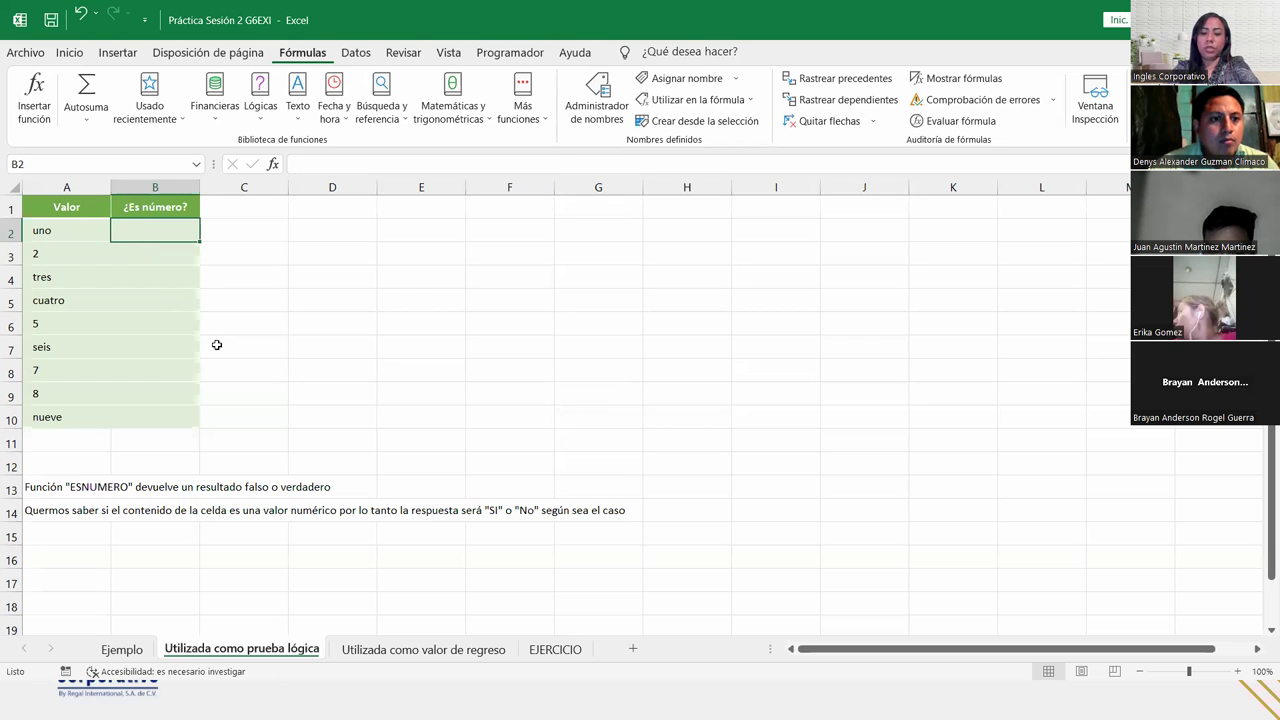
text(=esnumero)
key(Tab)
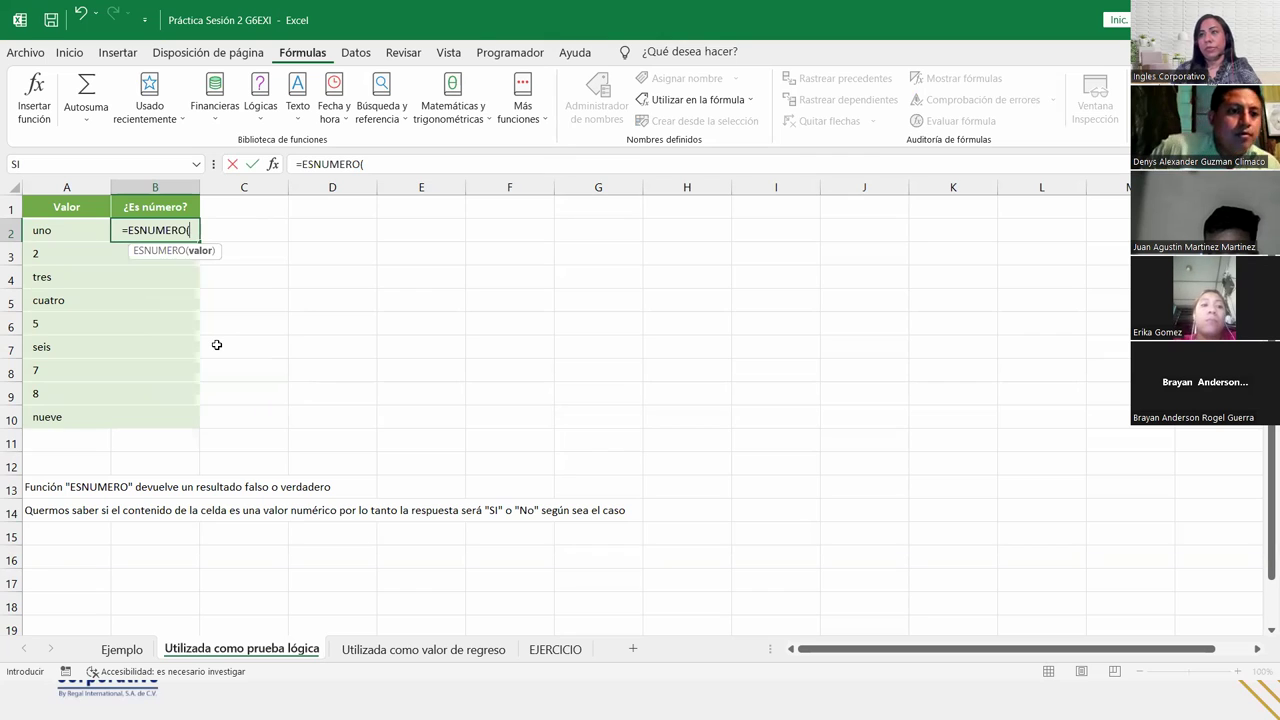
click(57, 231)
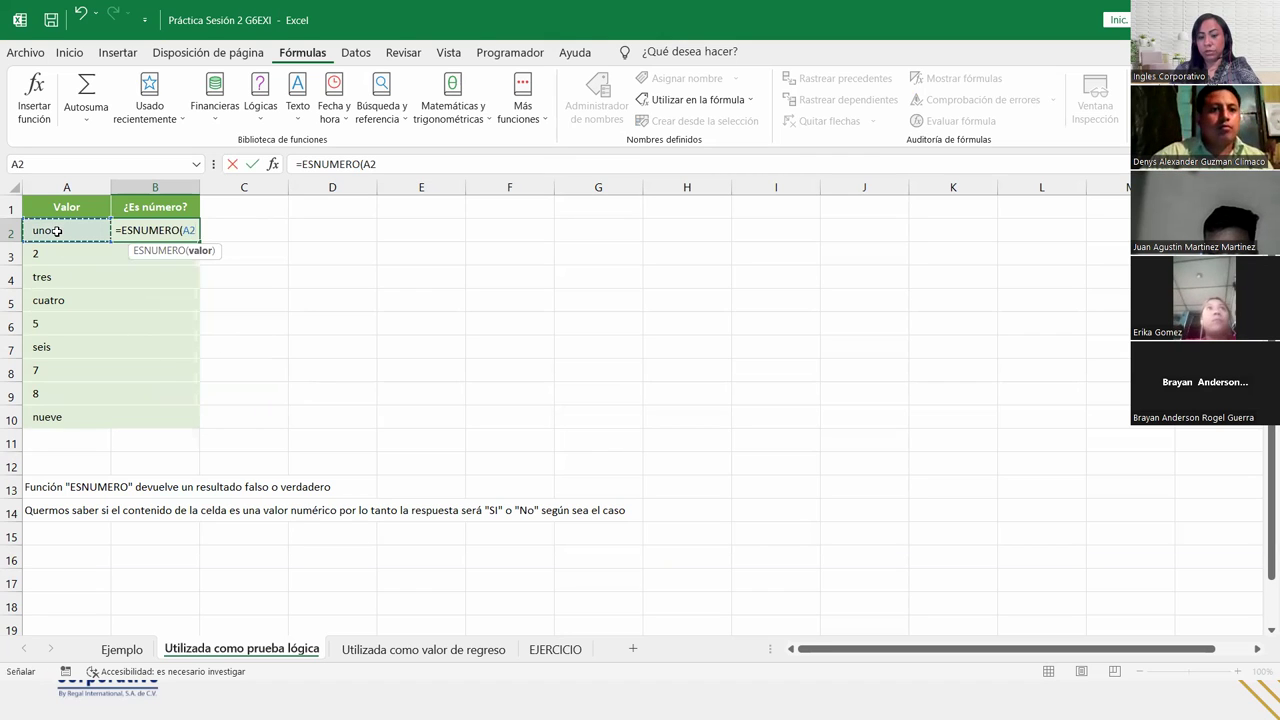
text())
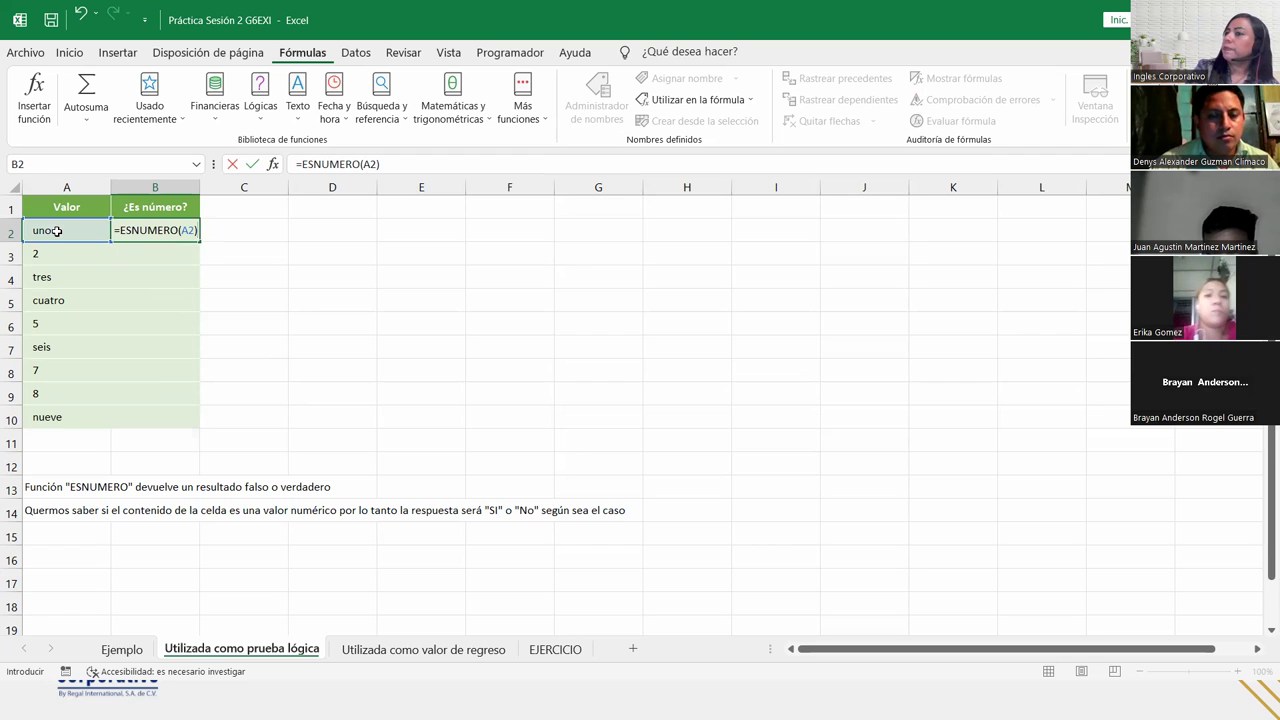
key(Return)
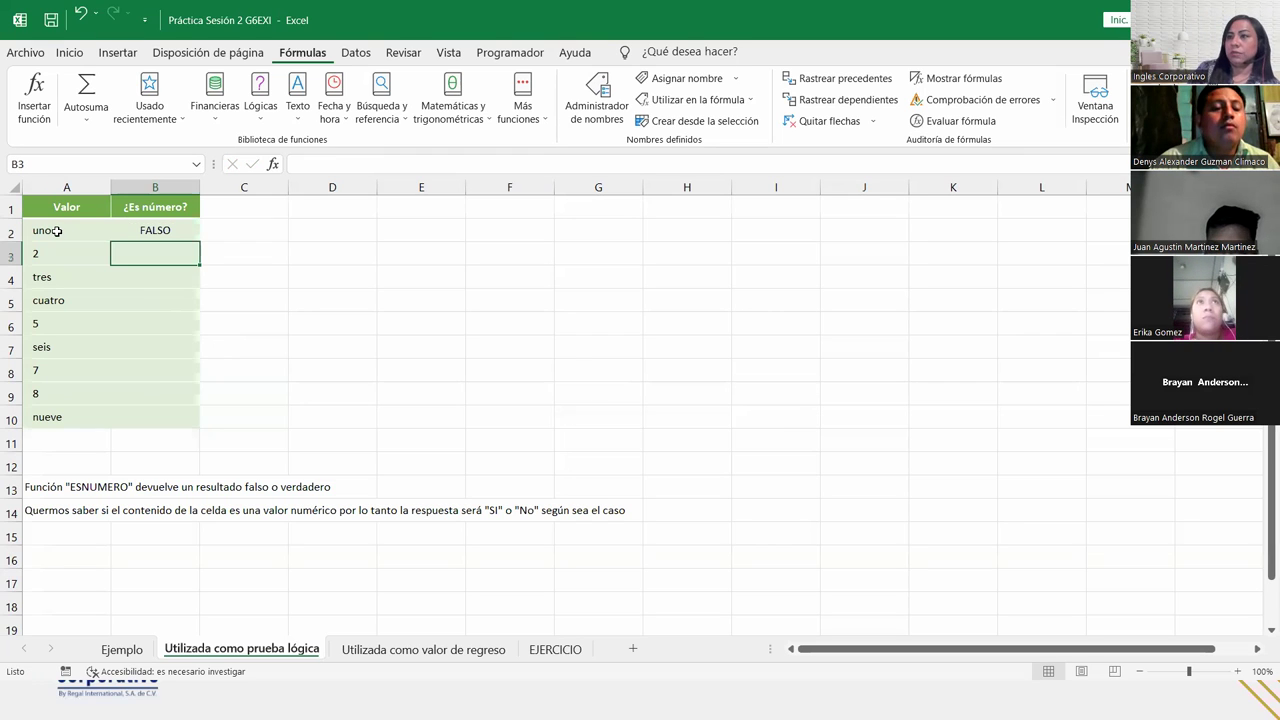
Trial-copy the number check down to row 10, then undo it and re-commit B2.
click(150, 226)
double_click(191, 241)
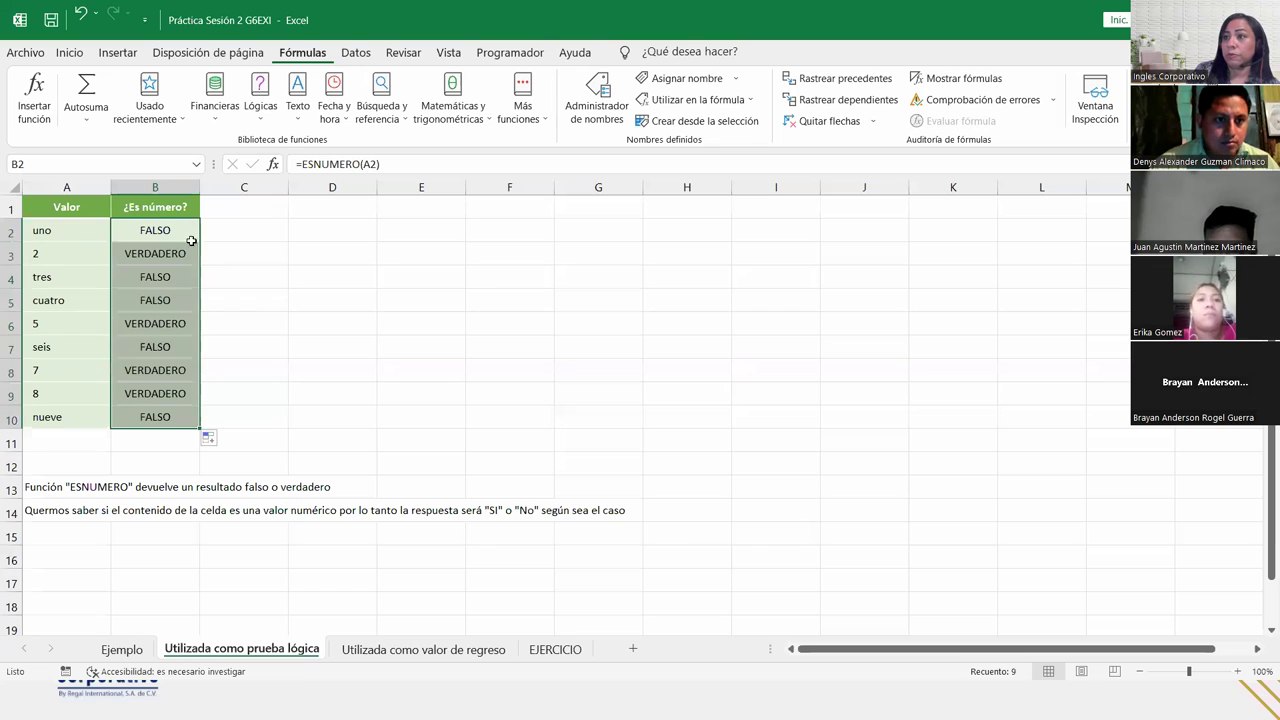
click(50, 258)
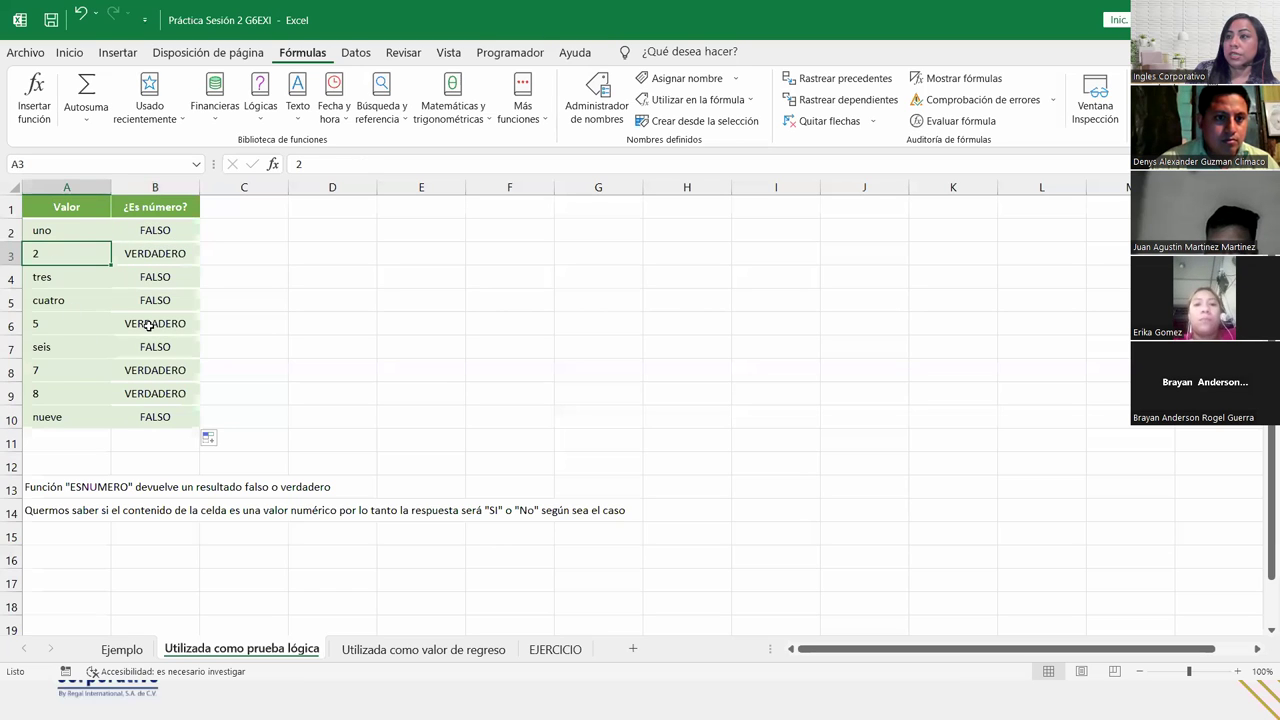
key(Right)
click(138, 374)
click(133, 393)
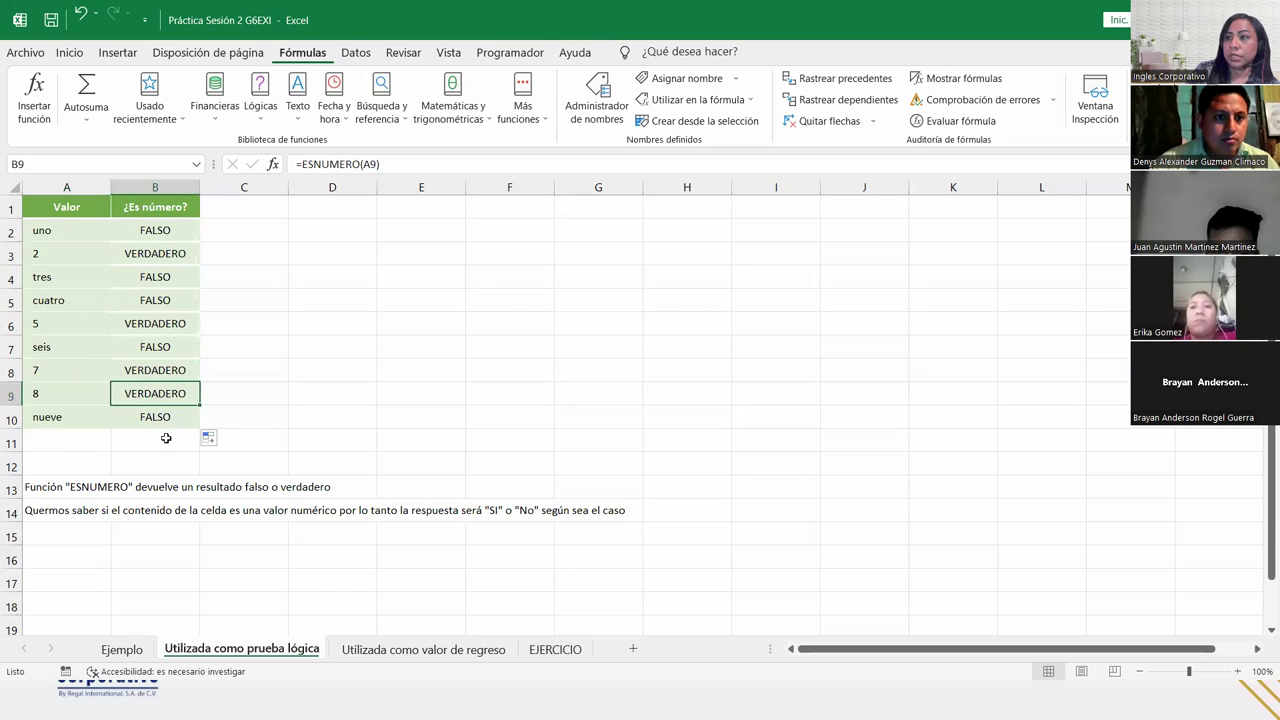
click(80, 12)
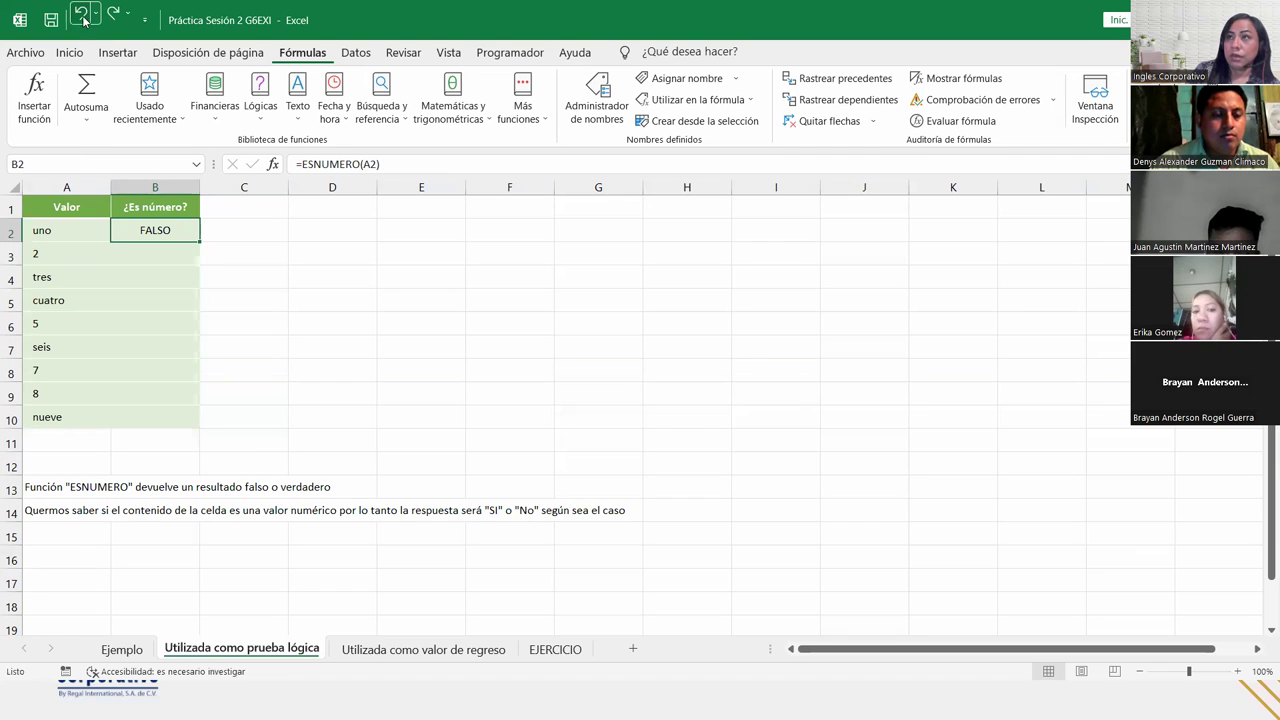
double_click(176, 230)
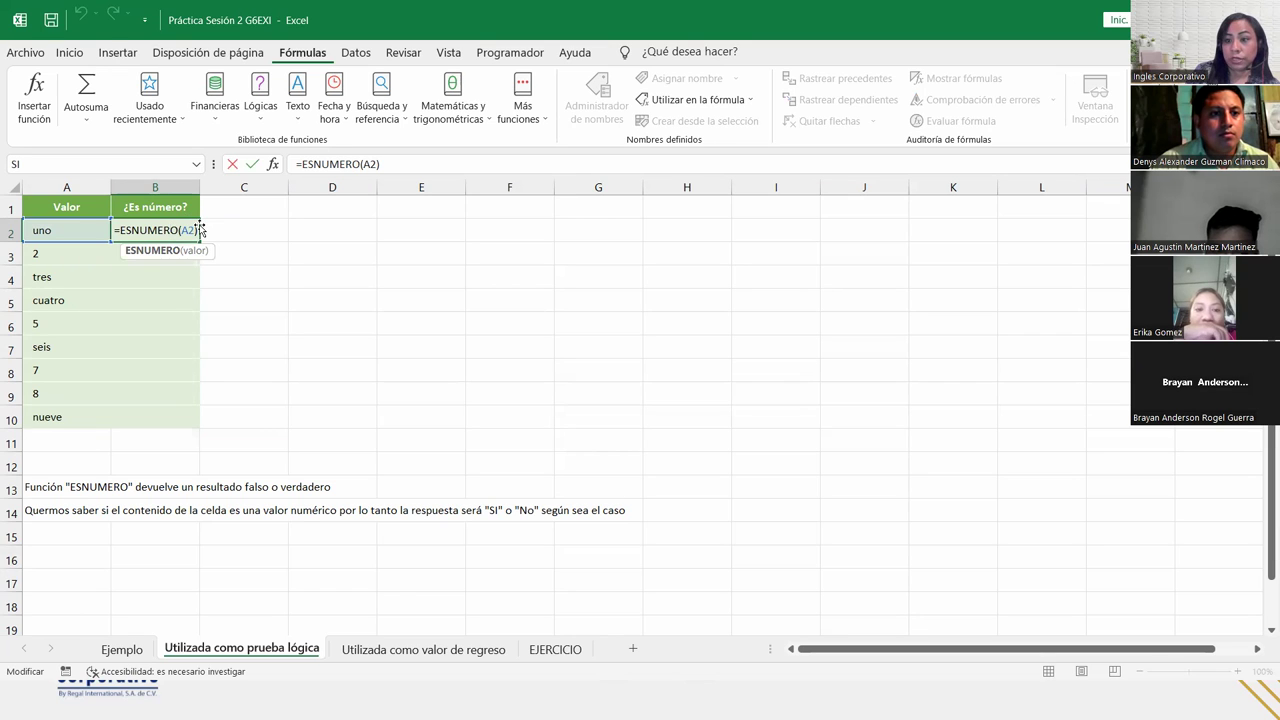
key(ctrl+Return)
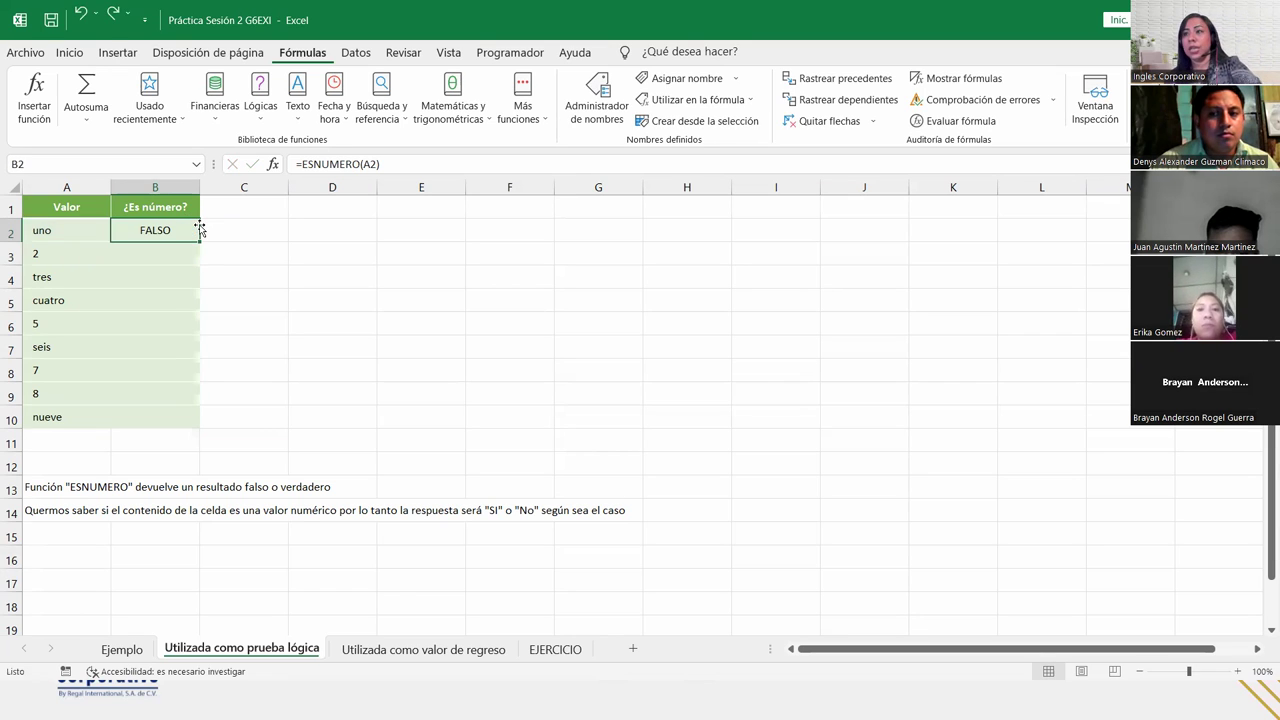
Delete B2's ESNUMERO formula and begin a new =SI( formula.
key(Delete)
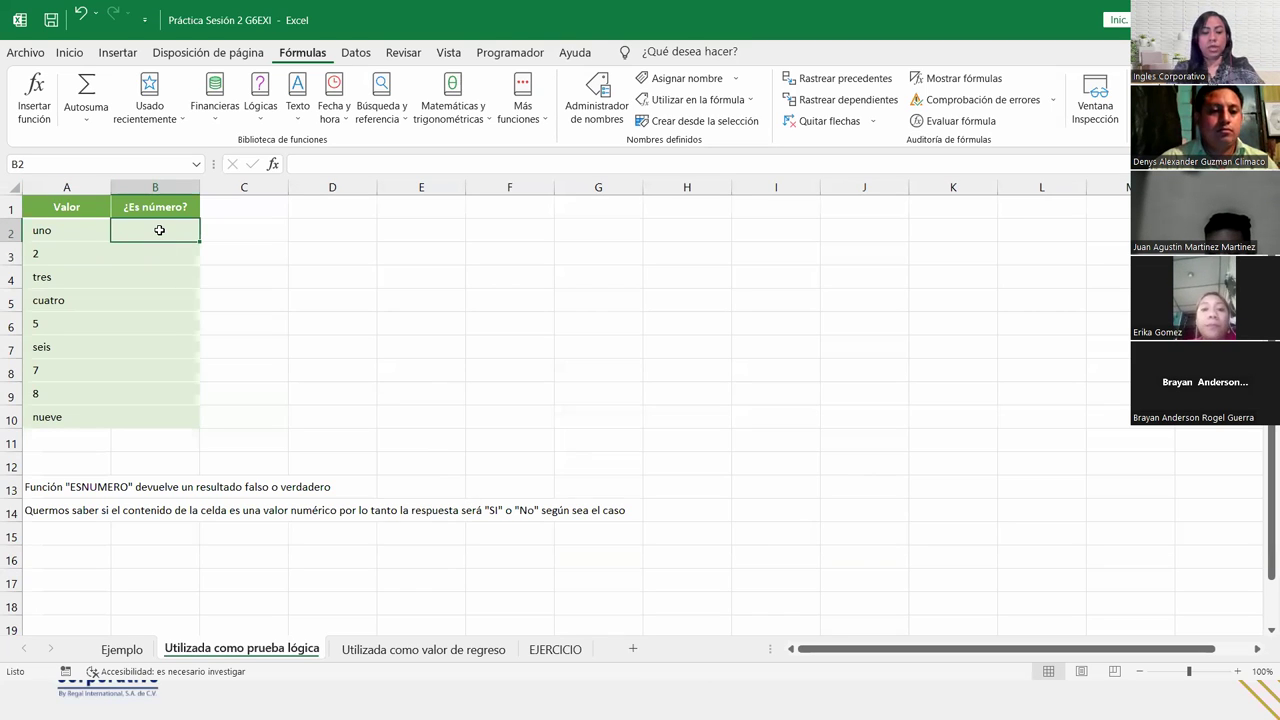
text(=SI()
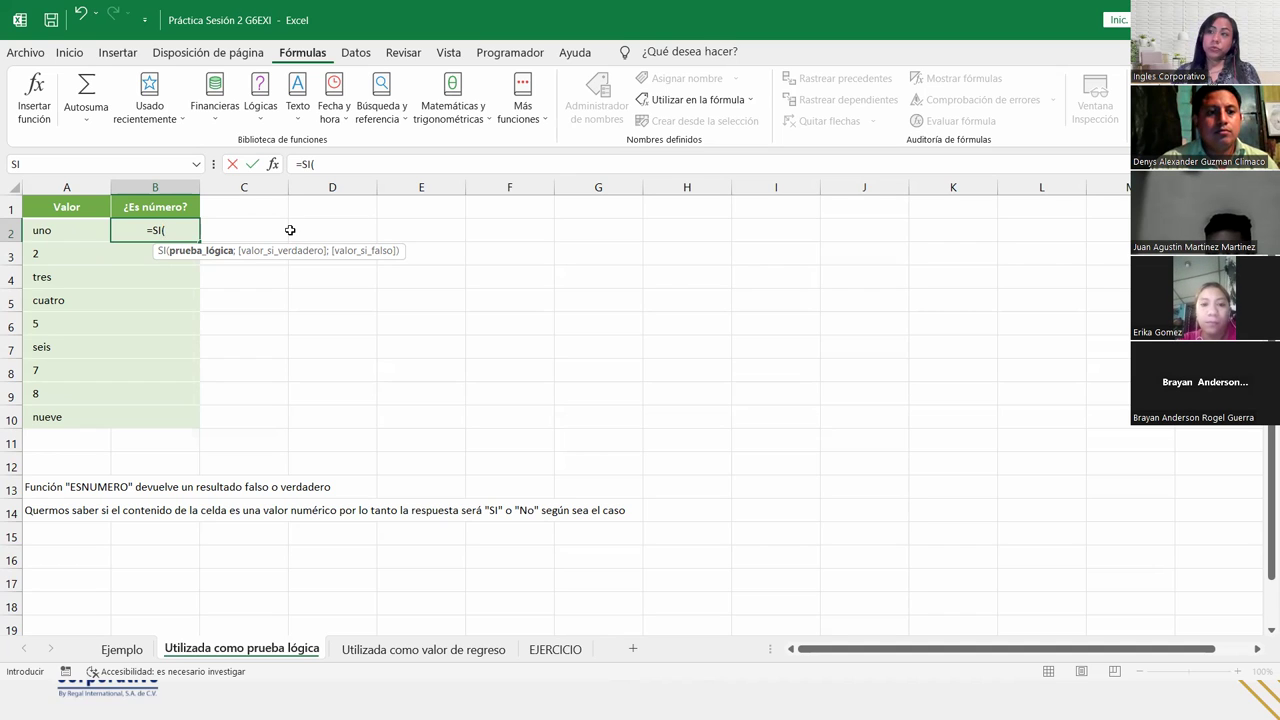
Complete B2 as =SI(ESNUMERO(A2);"Si";"No"), returning No for uno.
text(es)
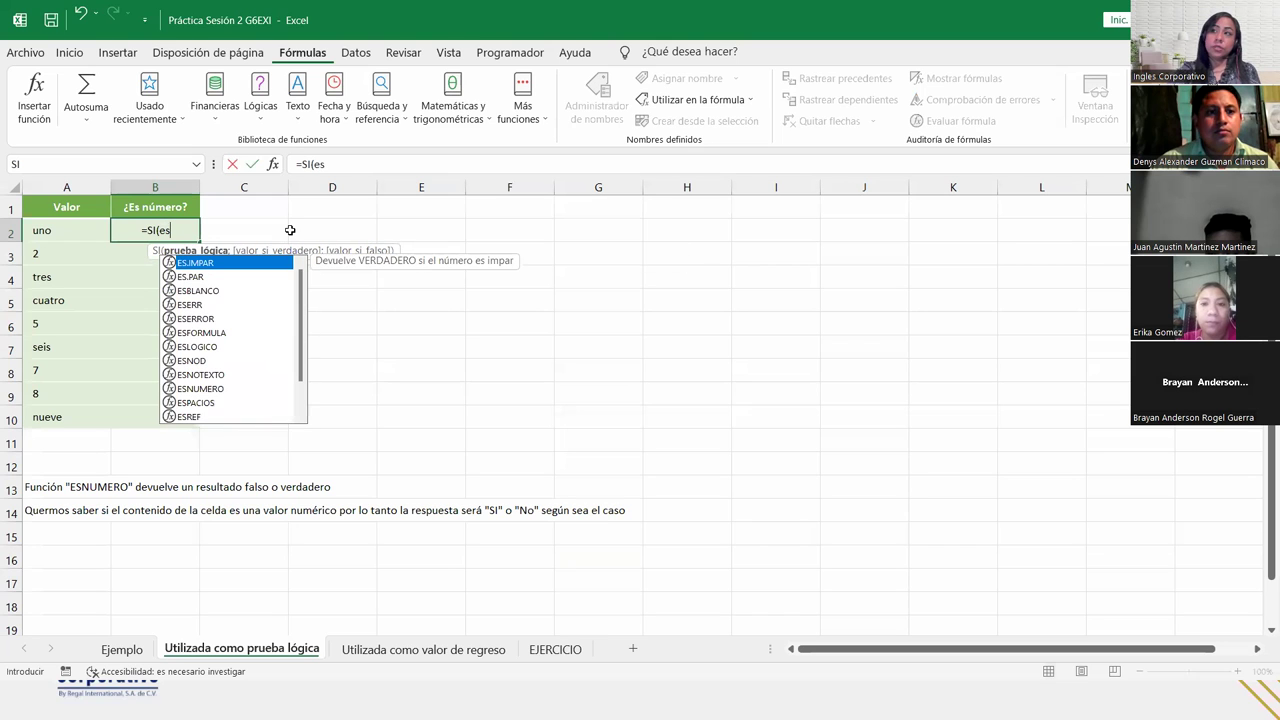
text(nume)
key(Tab)
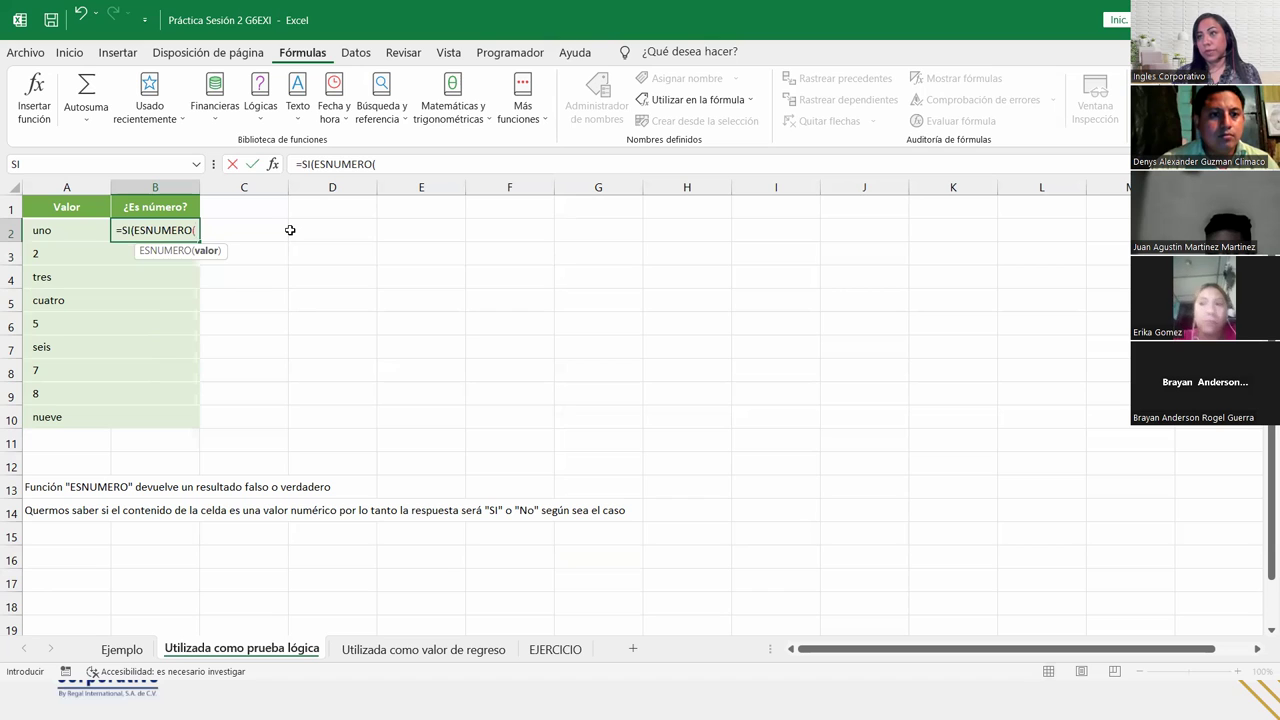
click(80, 229)
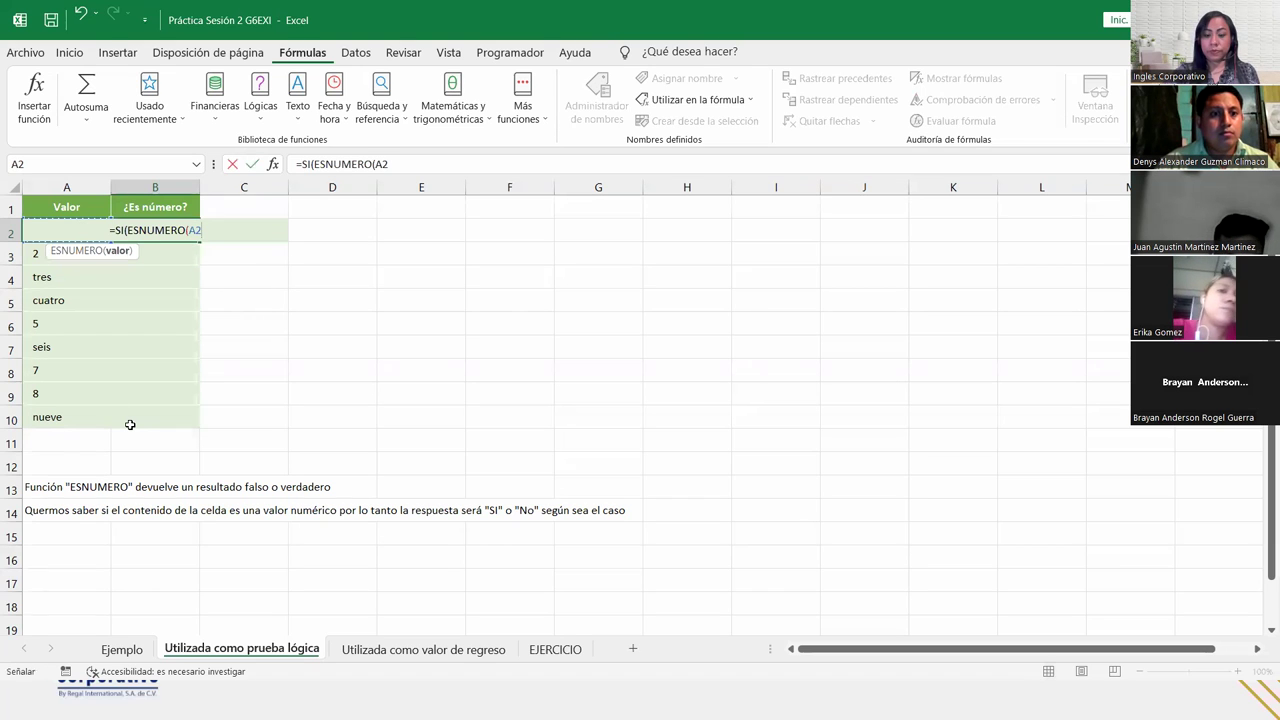
text())
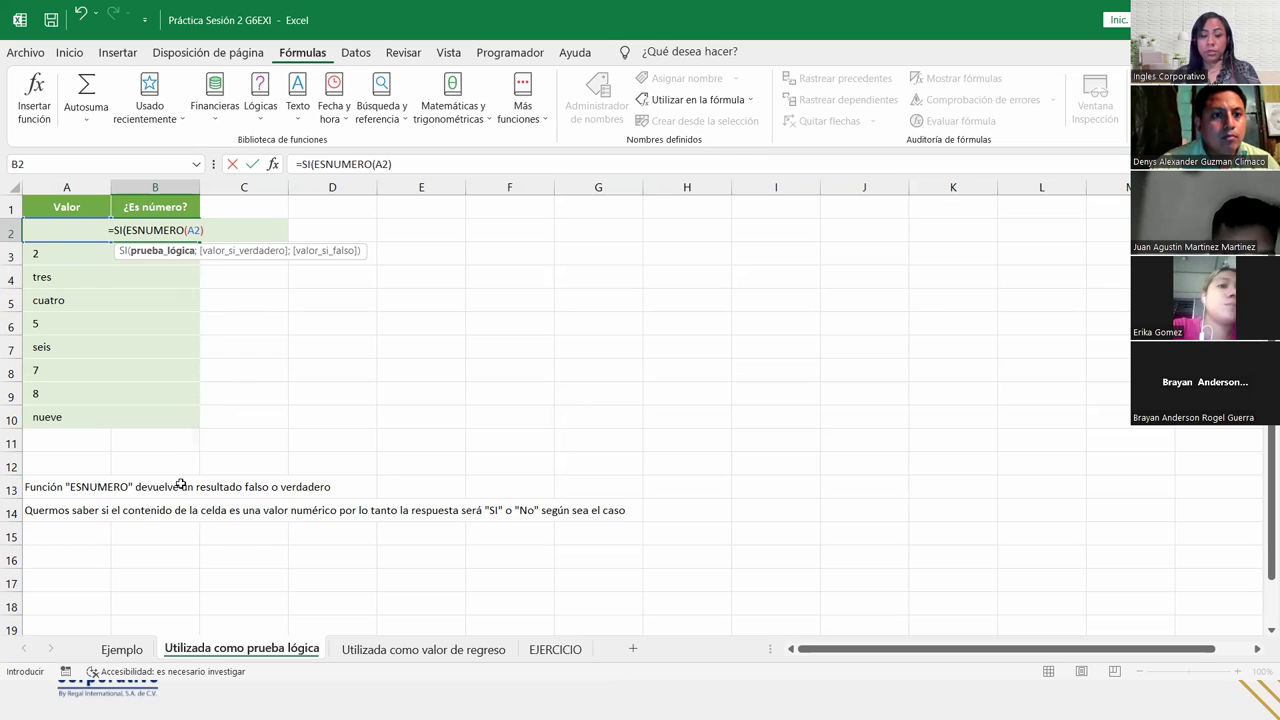
text(;)
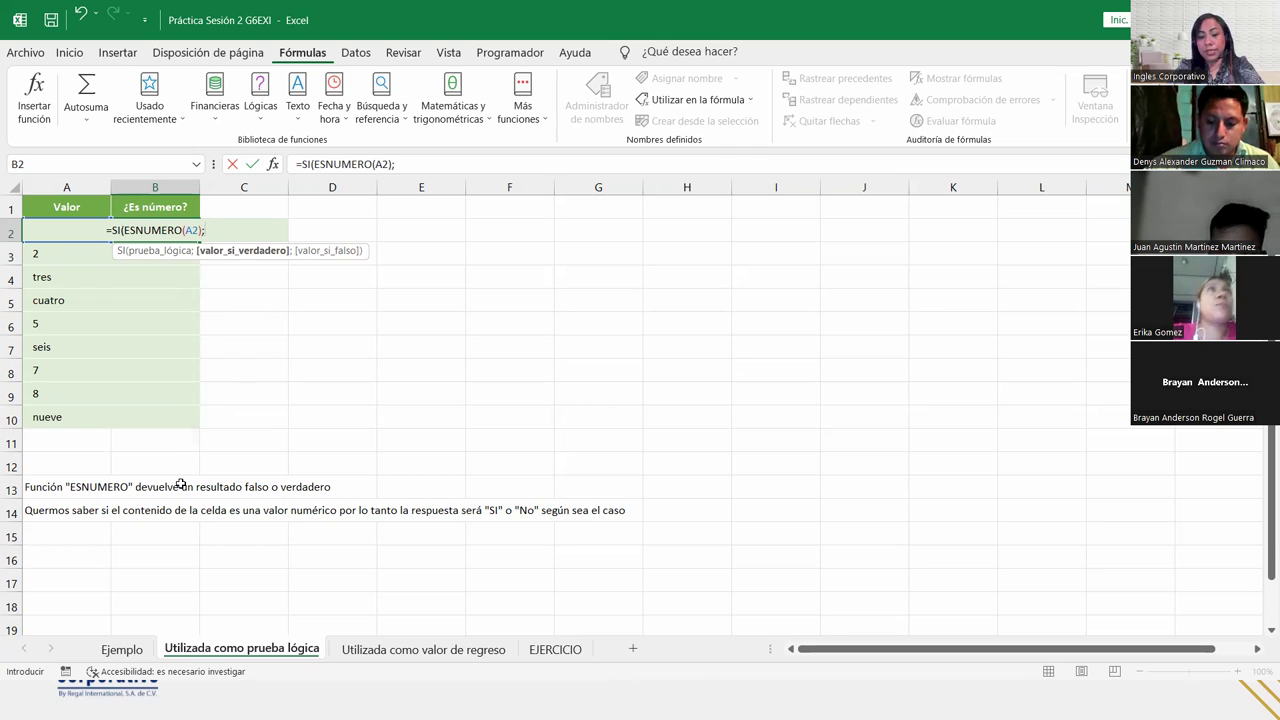
text("Si)
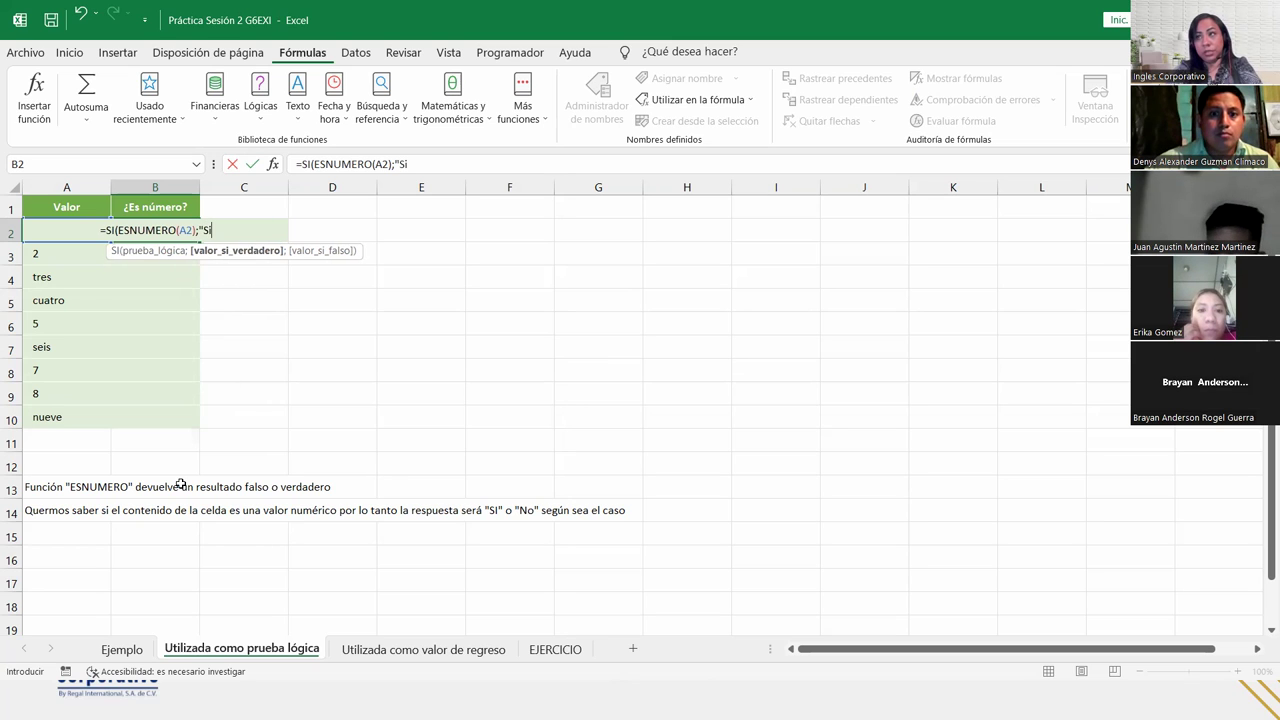
text(";"No)
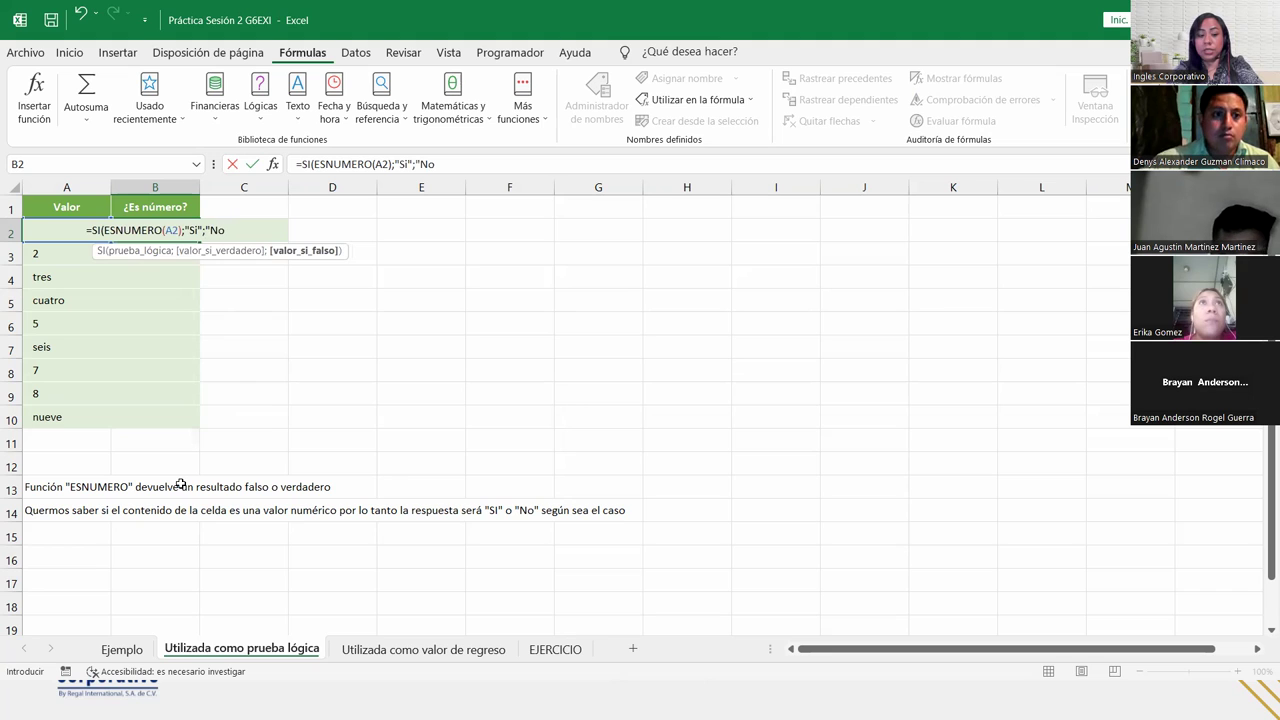
text("))
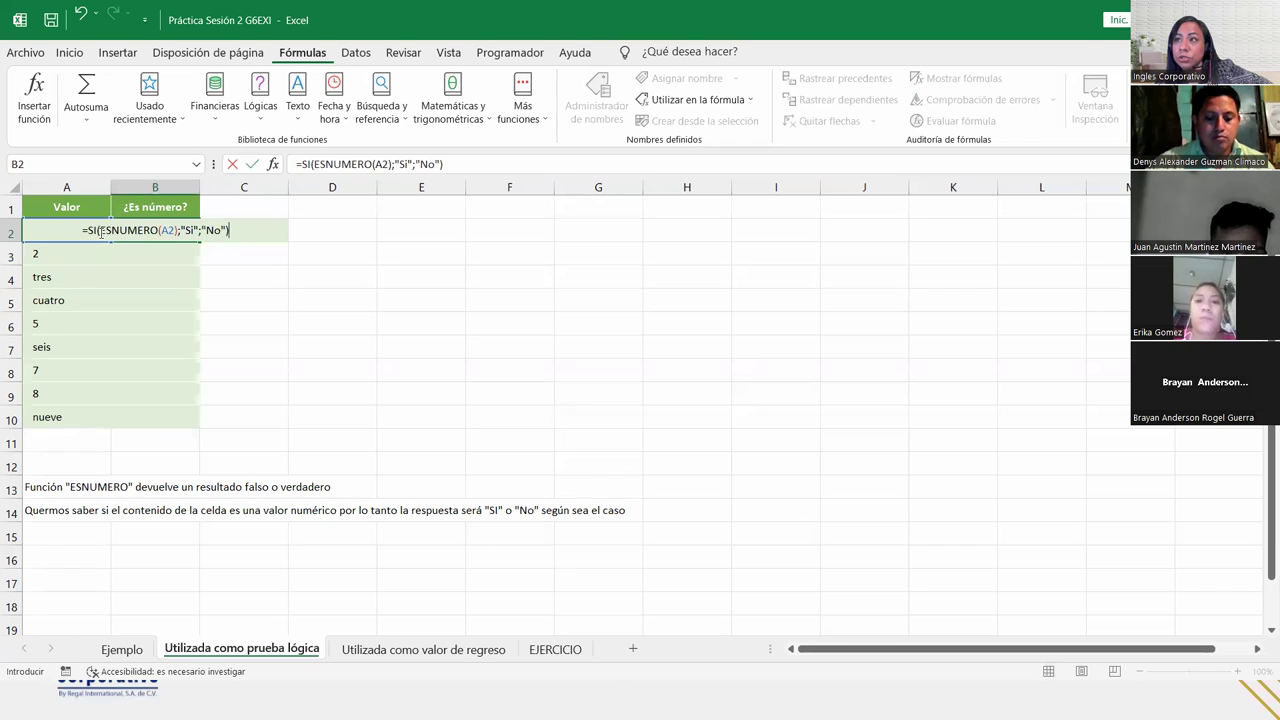
click(238, 228)
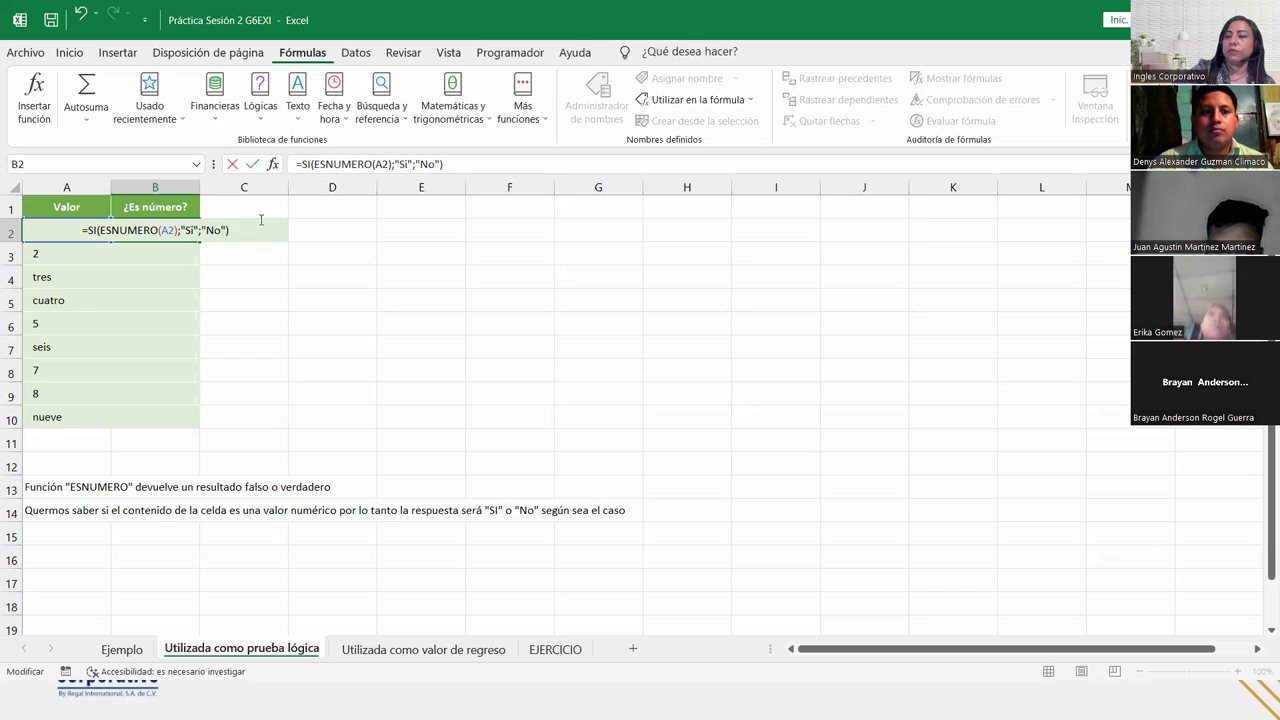
key(Return)
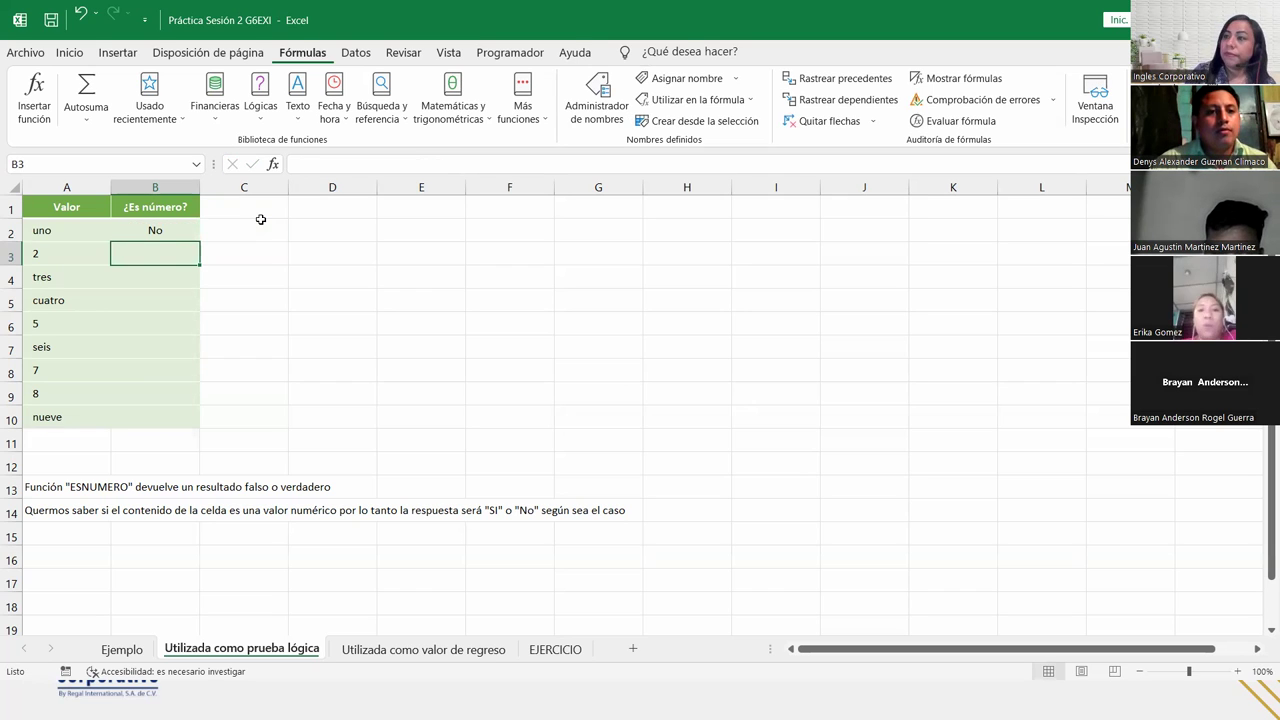
click(140, 229)
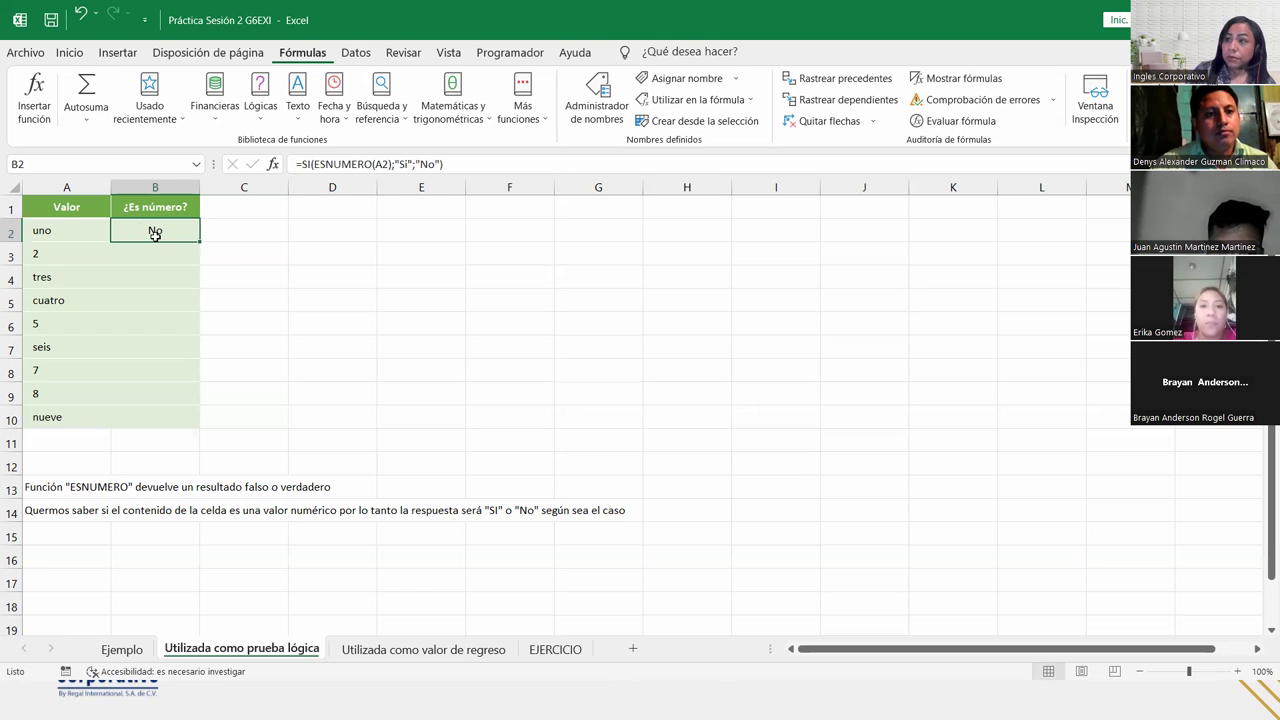
double_click(199, 241)
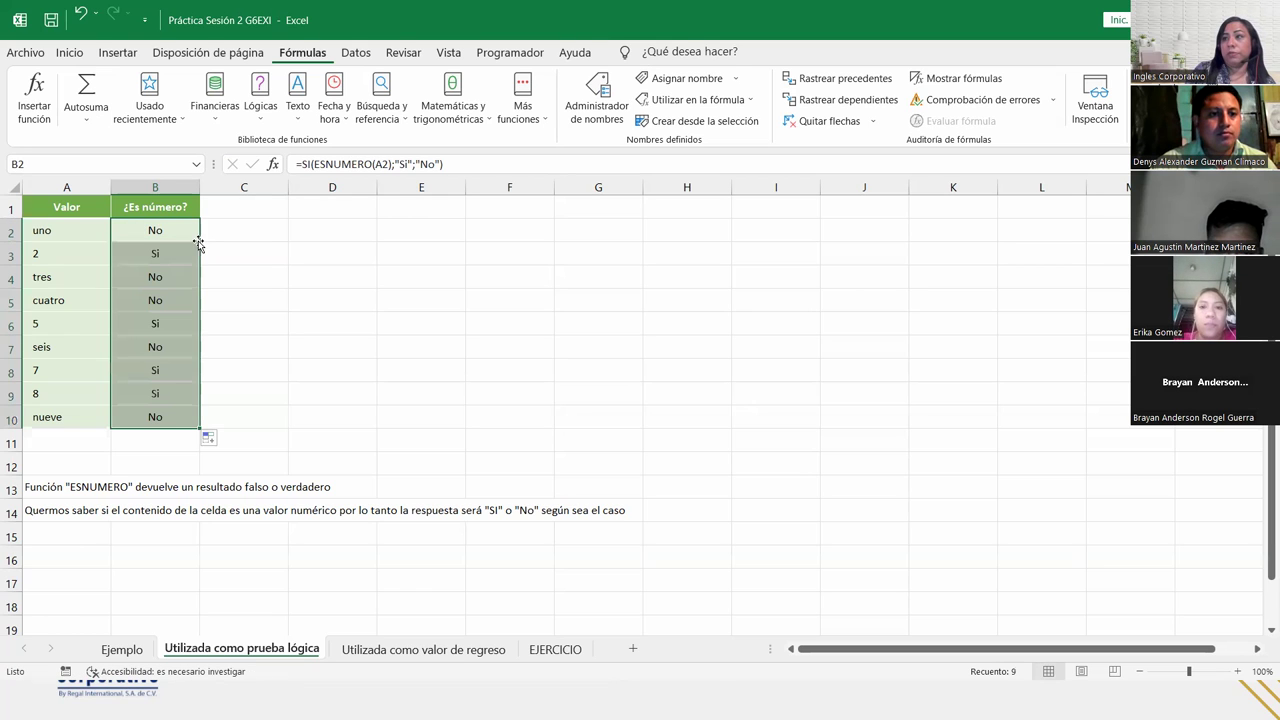
click(216, 440)
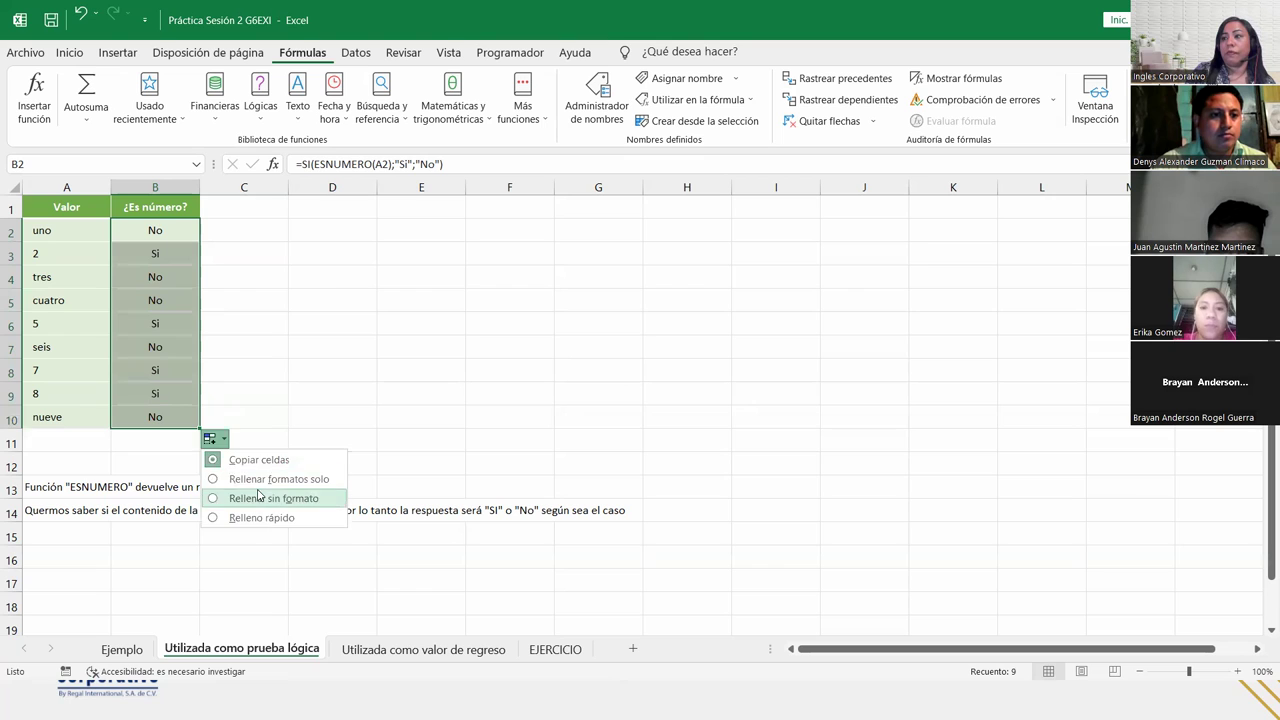
click(163, 262)
click(160, 256)
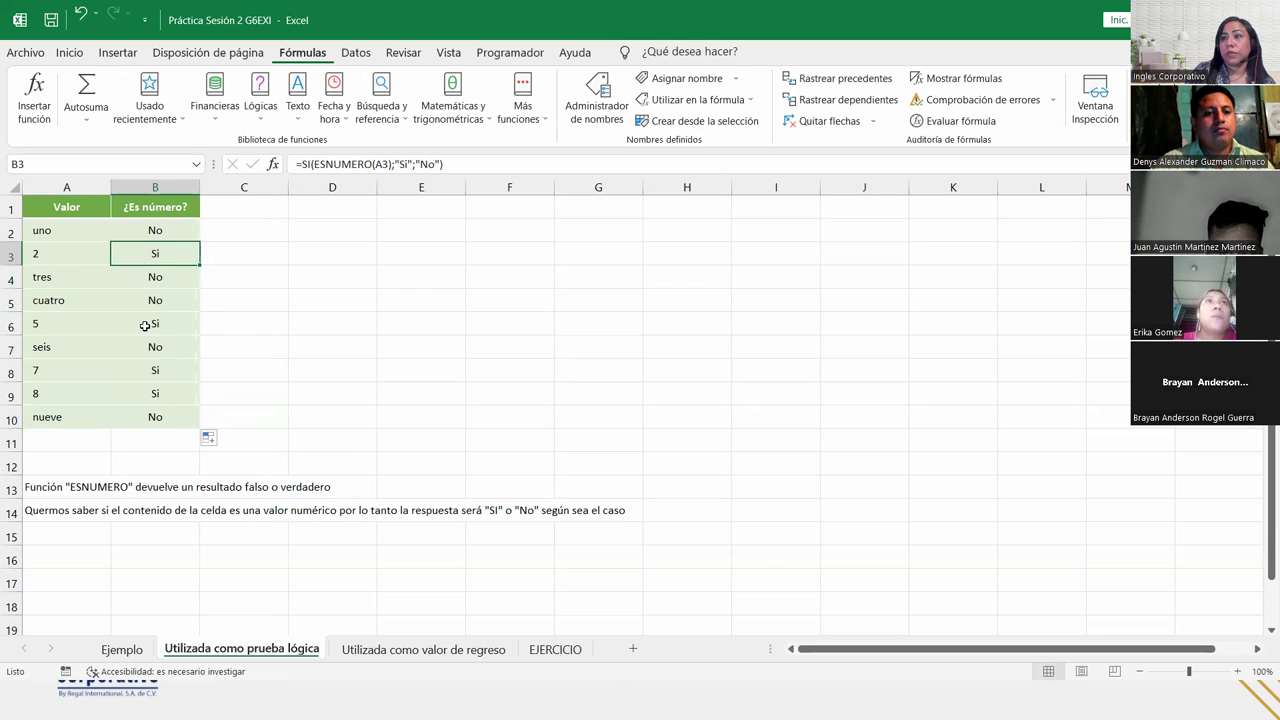
click(174, 396)
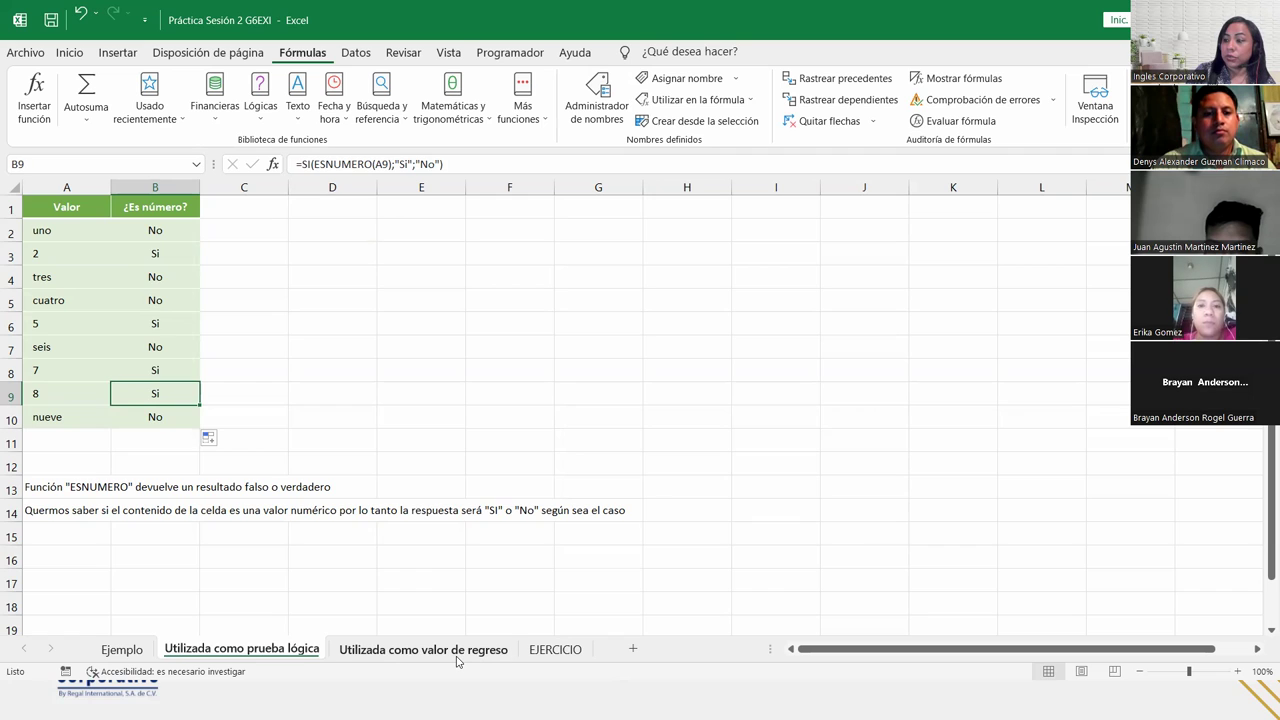
On the Utilizada como valor de regreso sheet, left-align cells B2:B10.
click(457, 650)
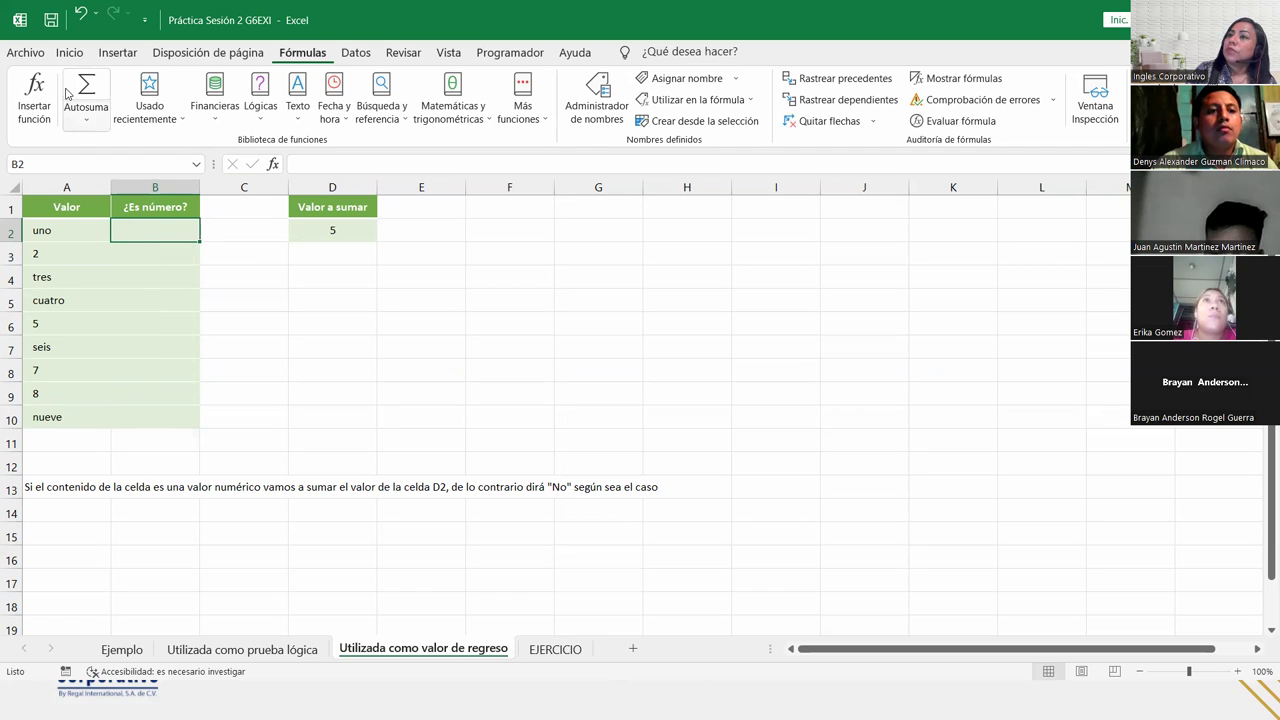
click(69, 52)
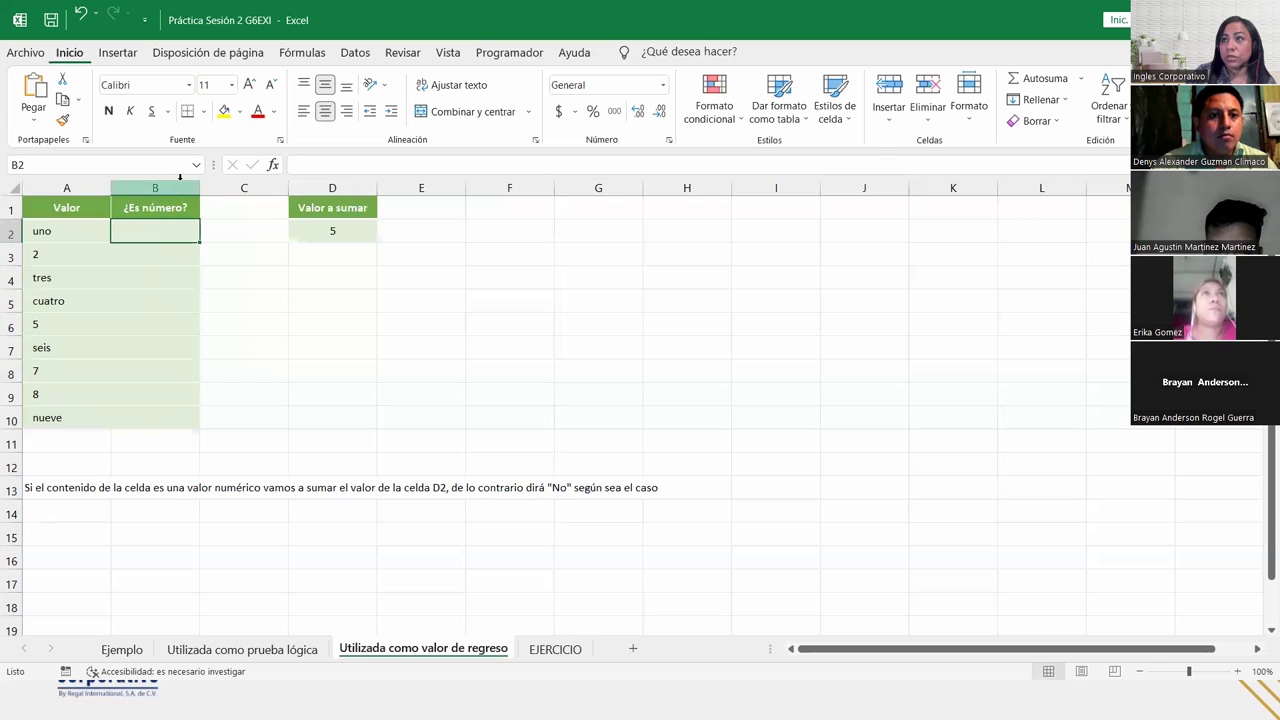
drag(148, 232, 145, 418)
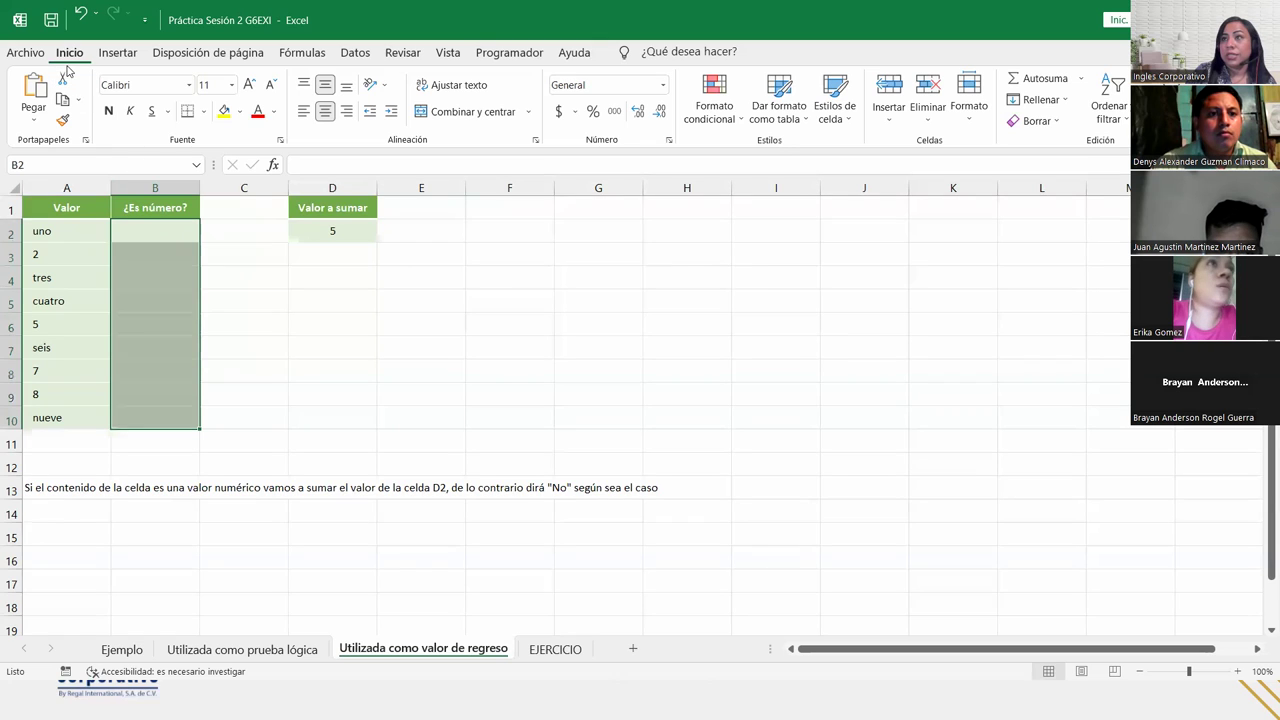
click(302, 112)
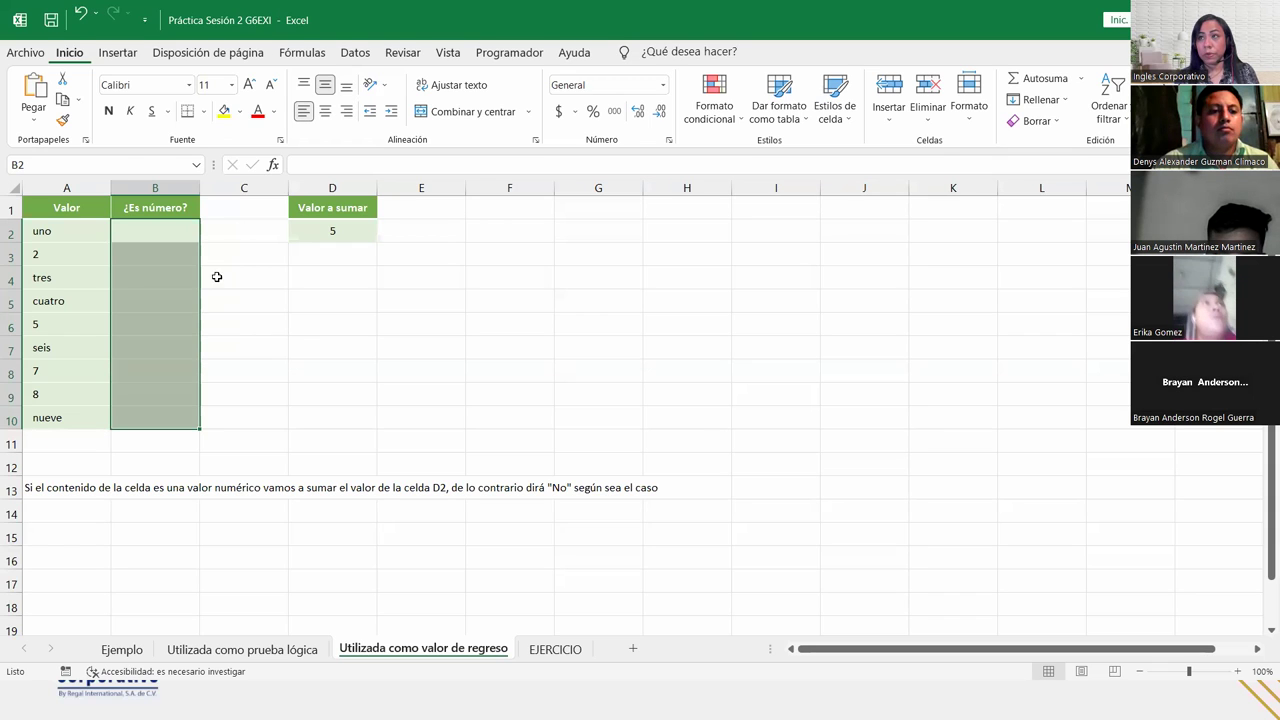
click(166, 237)
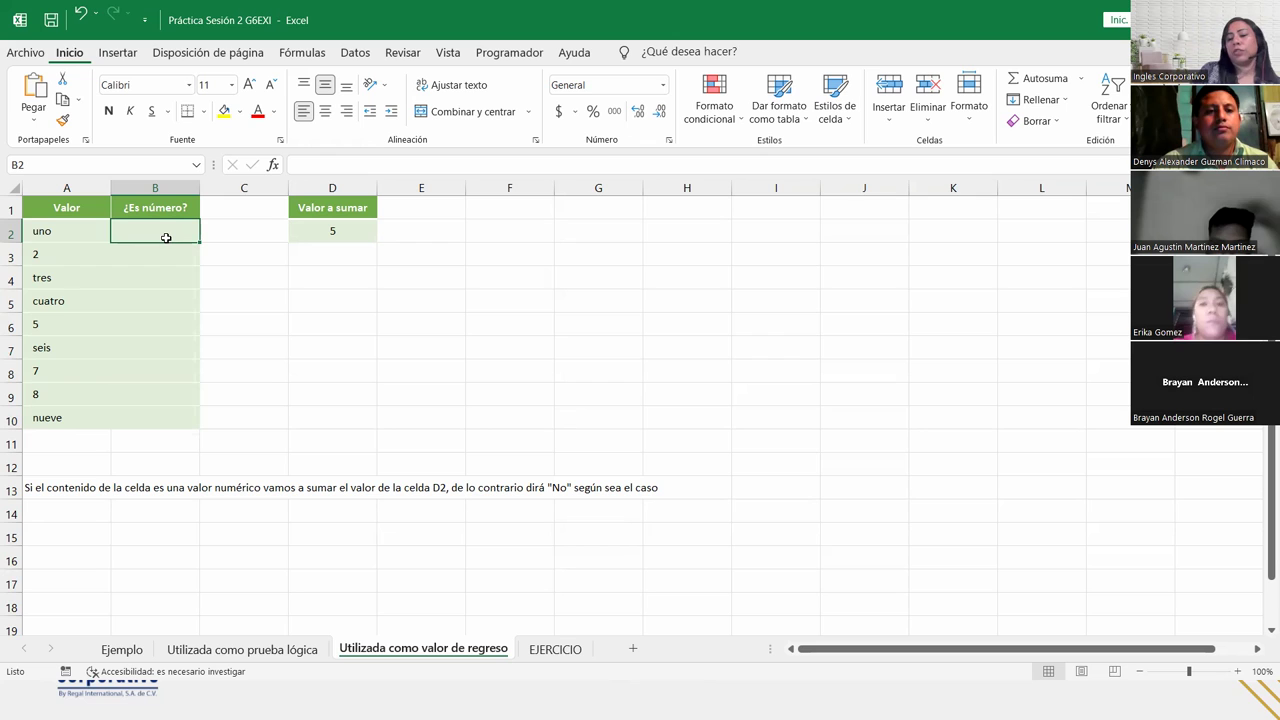
Start B2's formula as =SI(ESNUMERO(A2); to test whether A2 is numeric.
text(=)
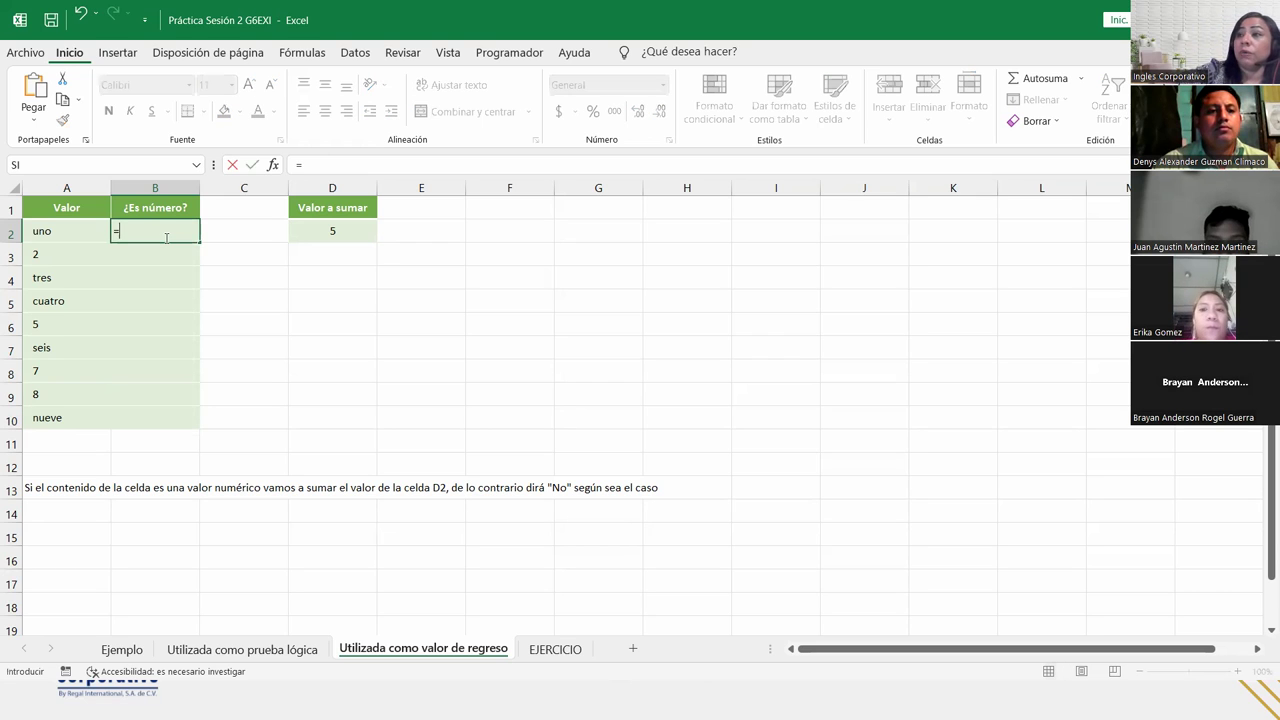
text(si)
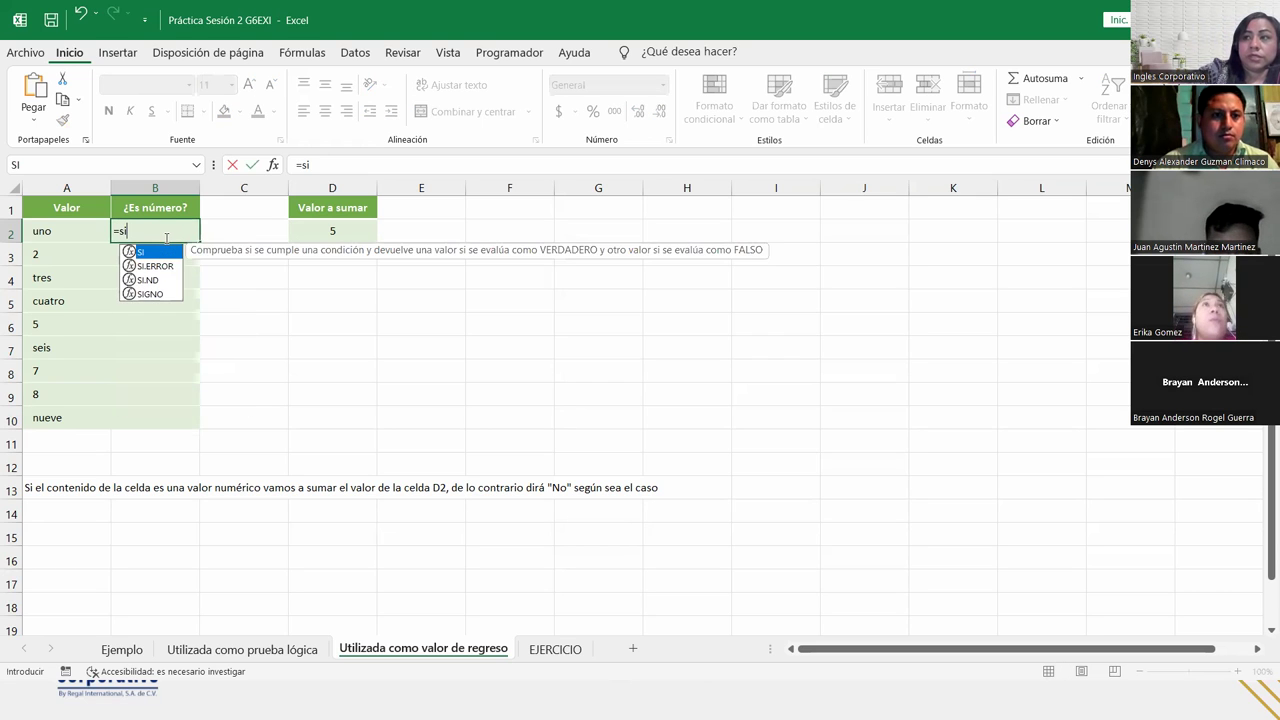
key(Tab)
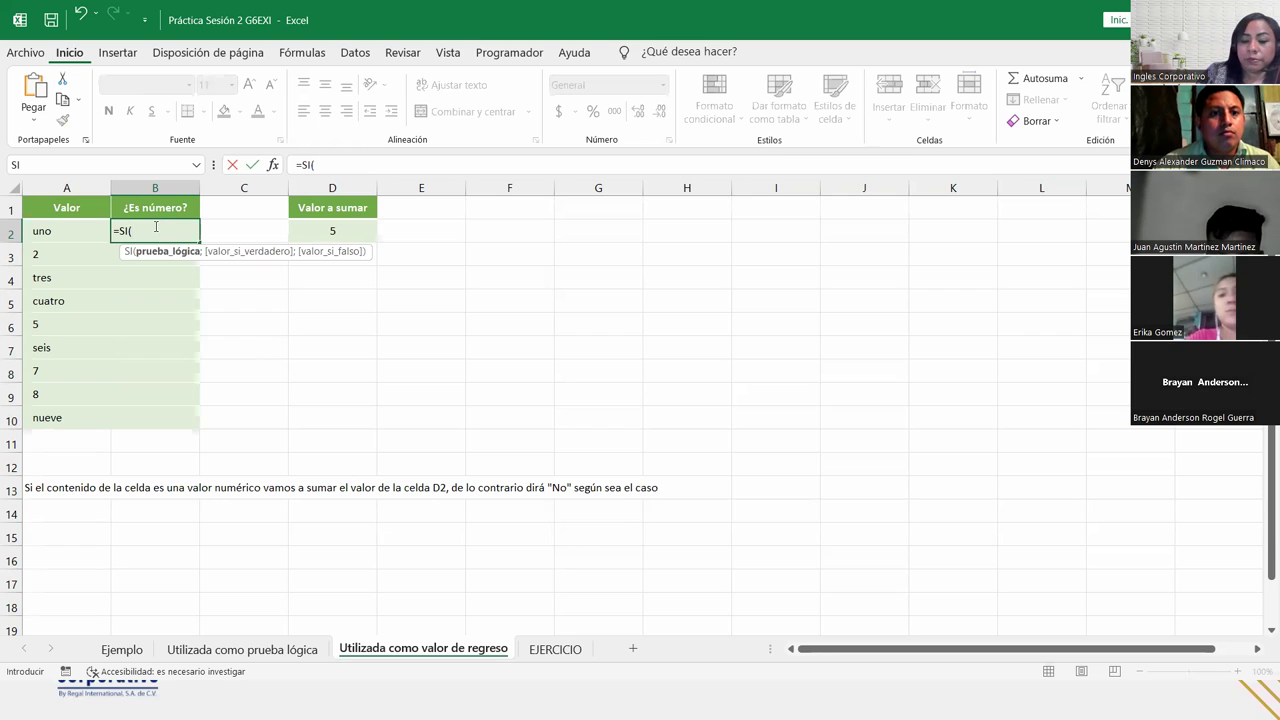
text(es)
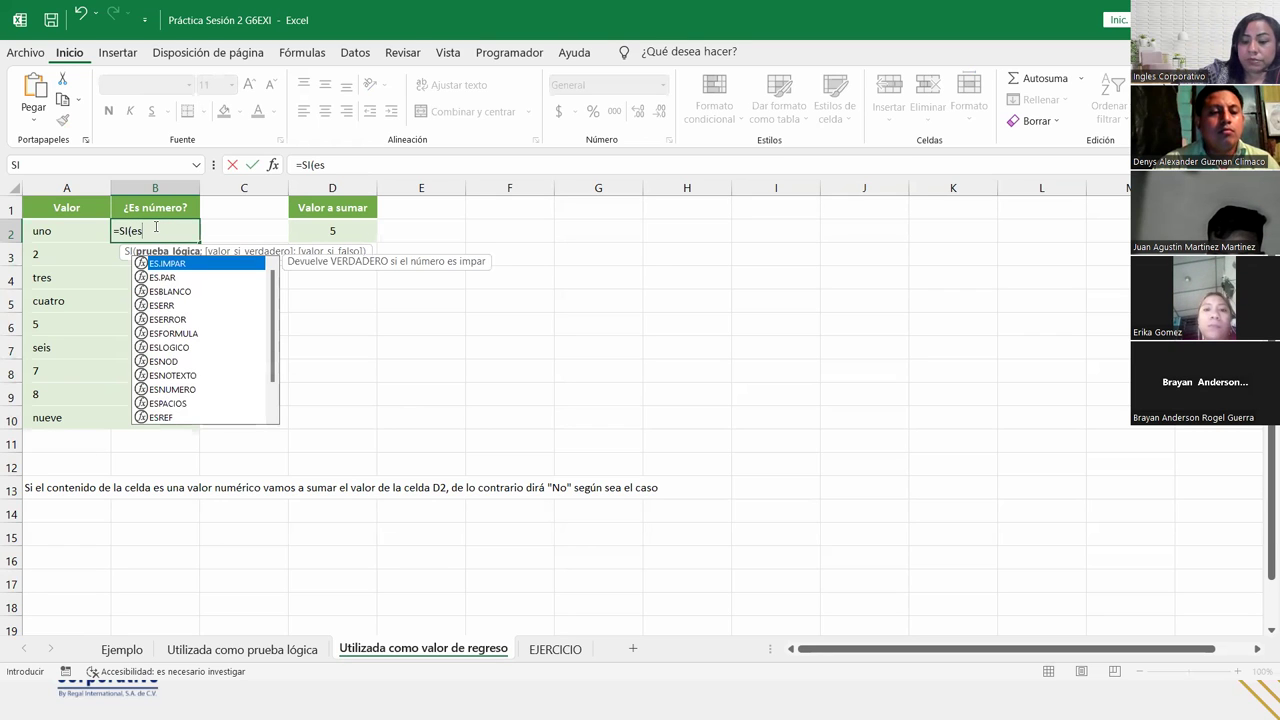
text(num)
key(Tab)
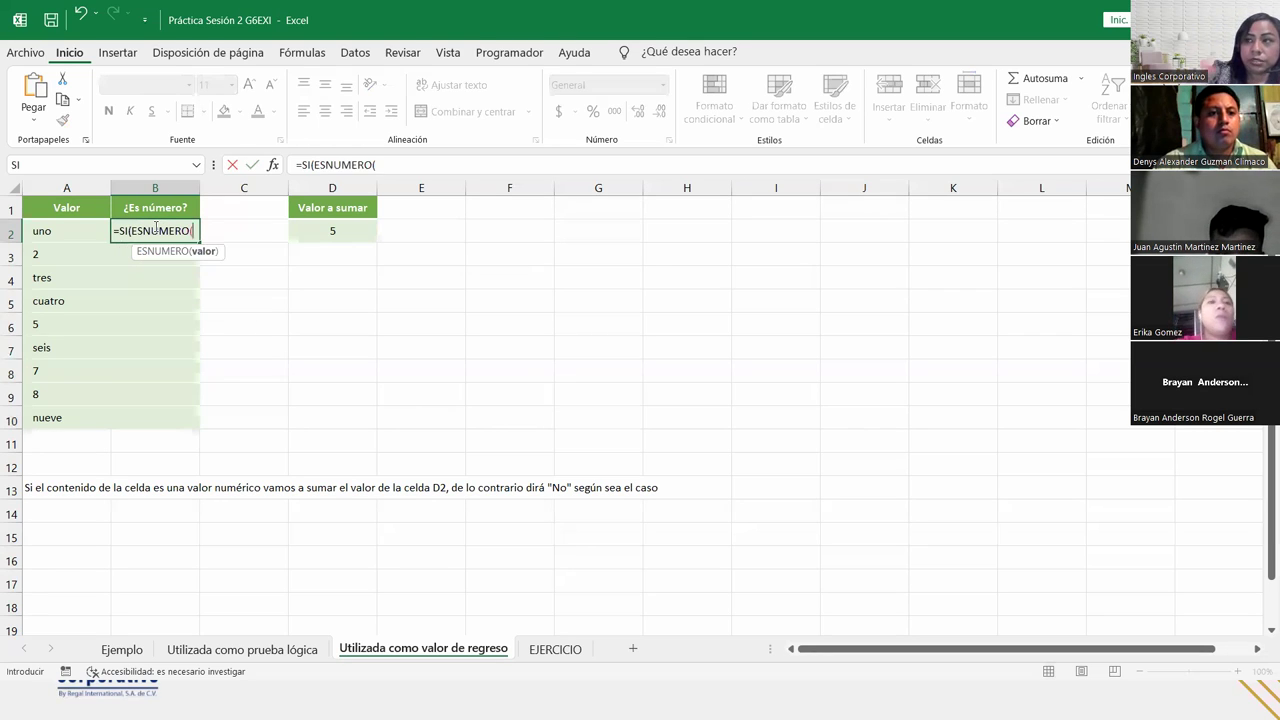
click(36, 231)
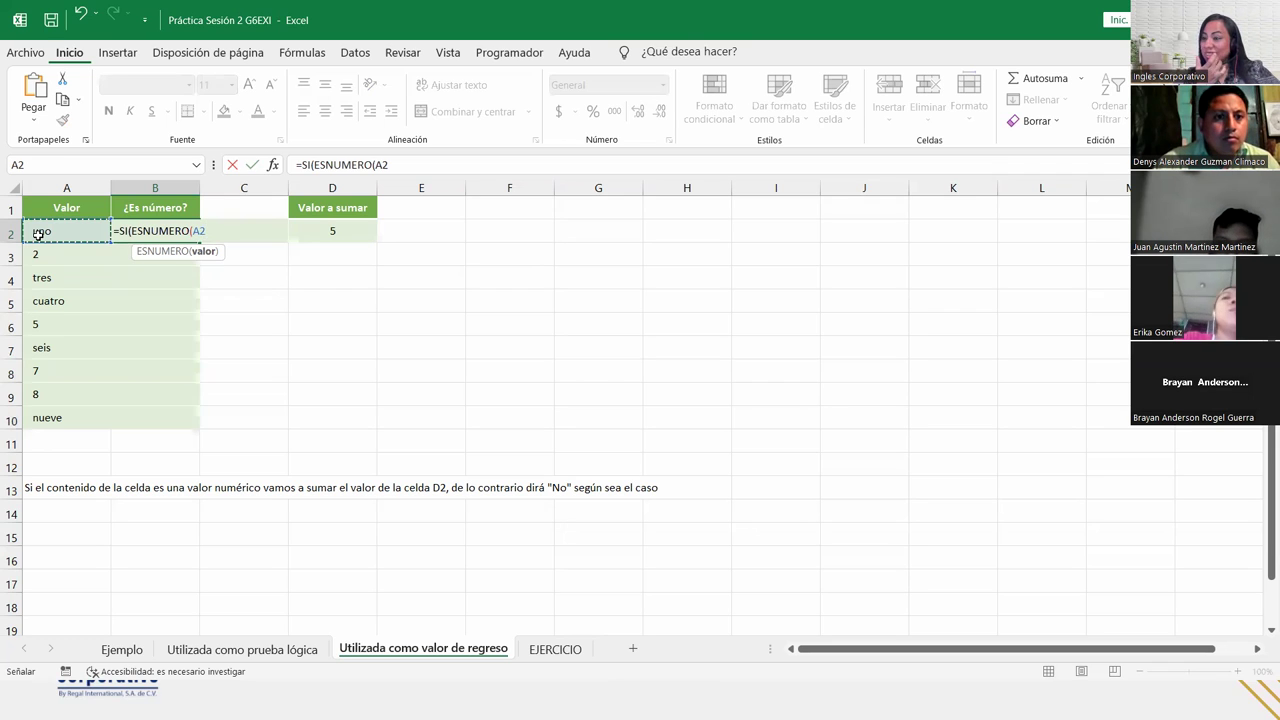
text())
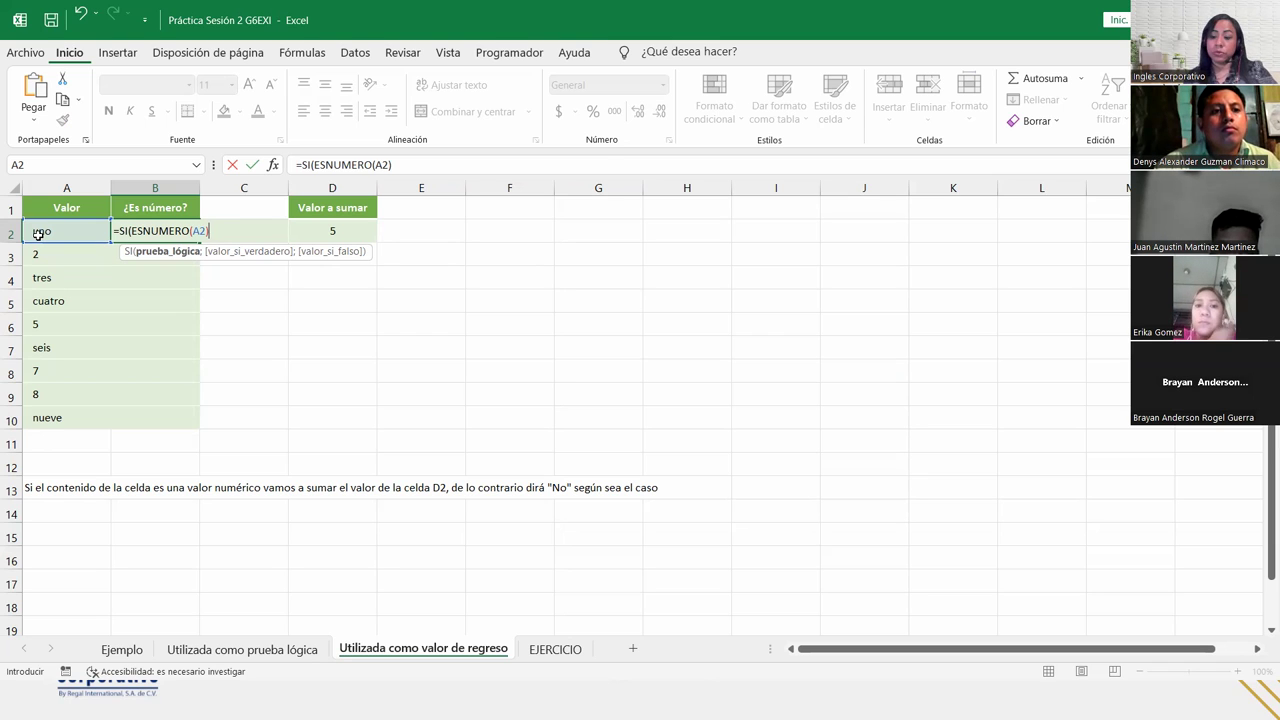
text(;)
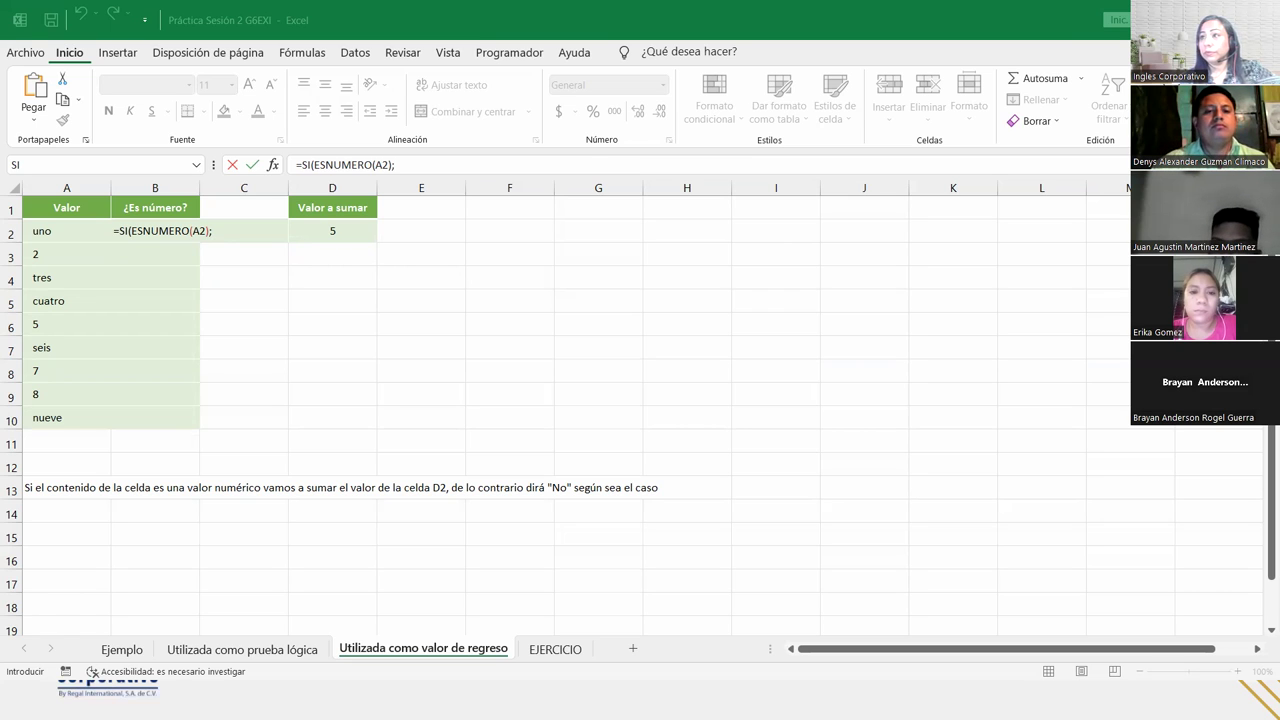
click(229, 232)
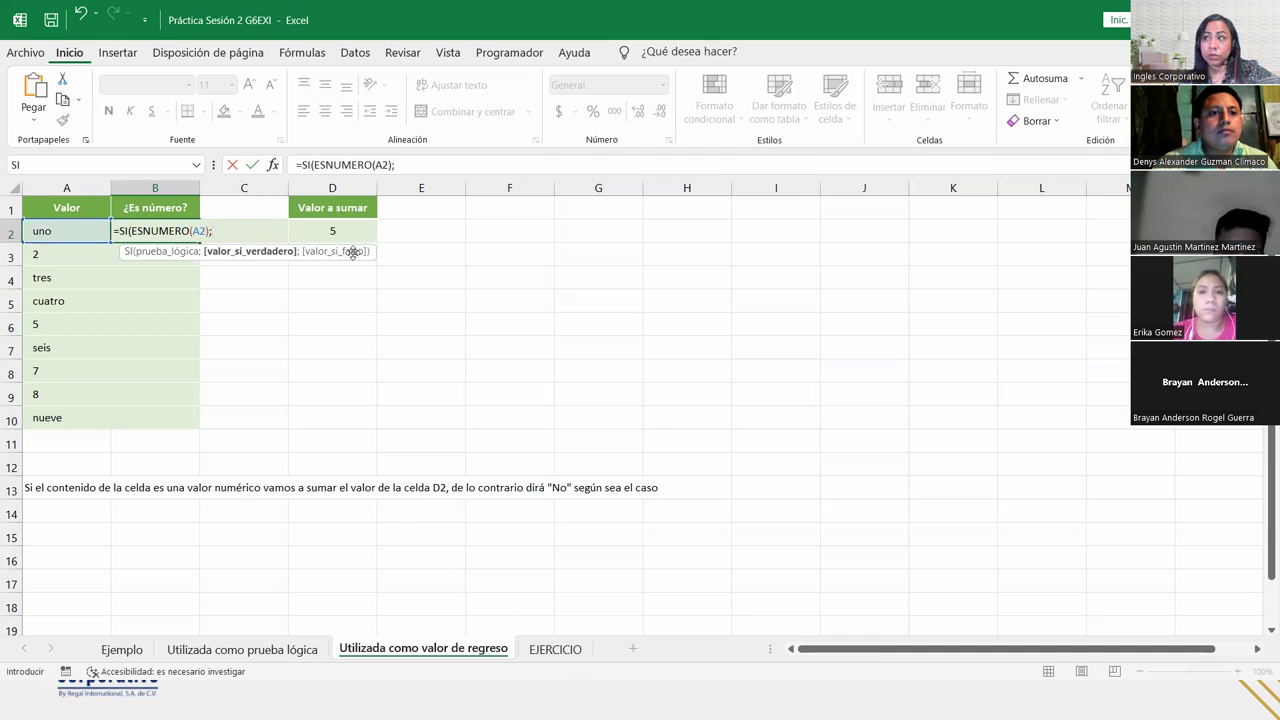
Add A2+D2 as the value-if-true argument, ending with a semicolon.
click(69, 233)
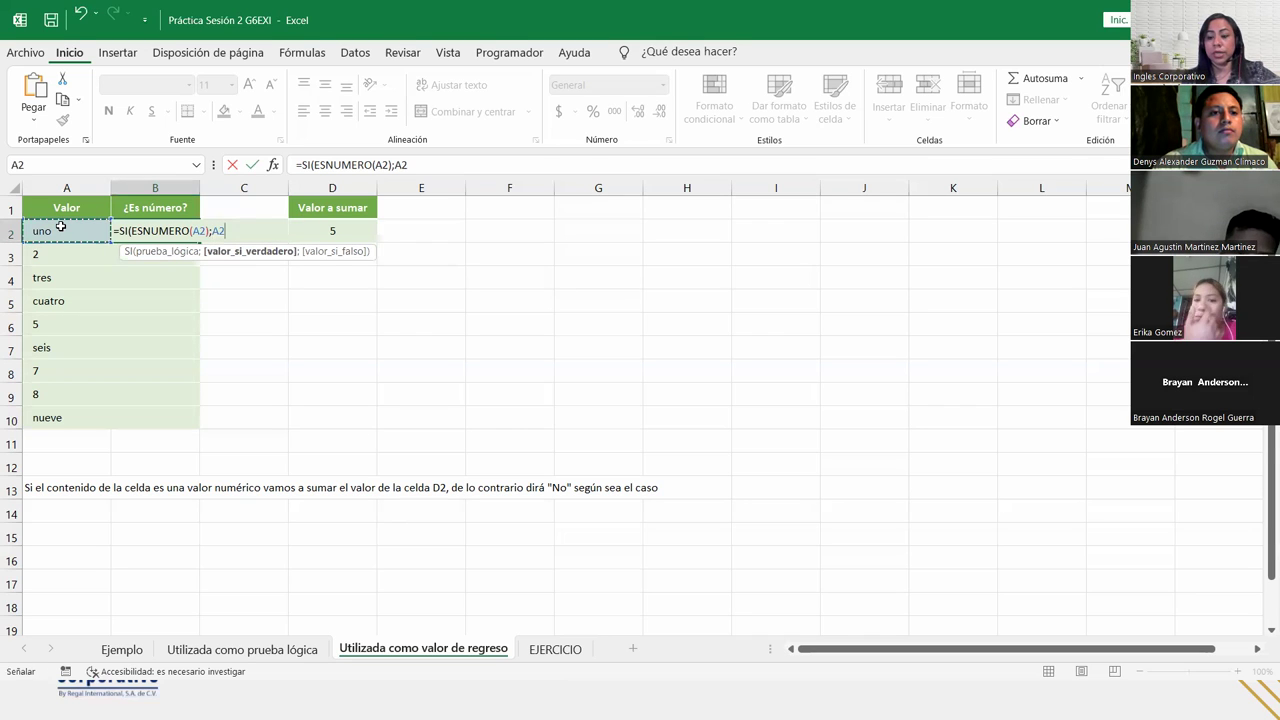
text(+)
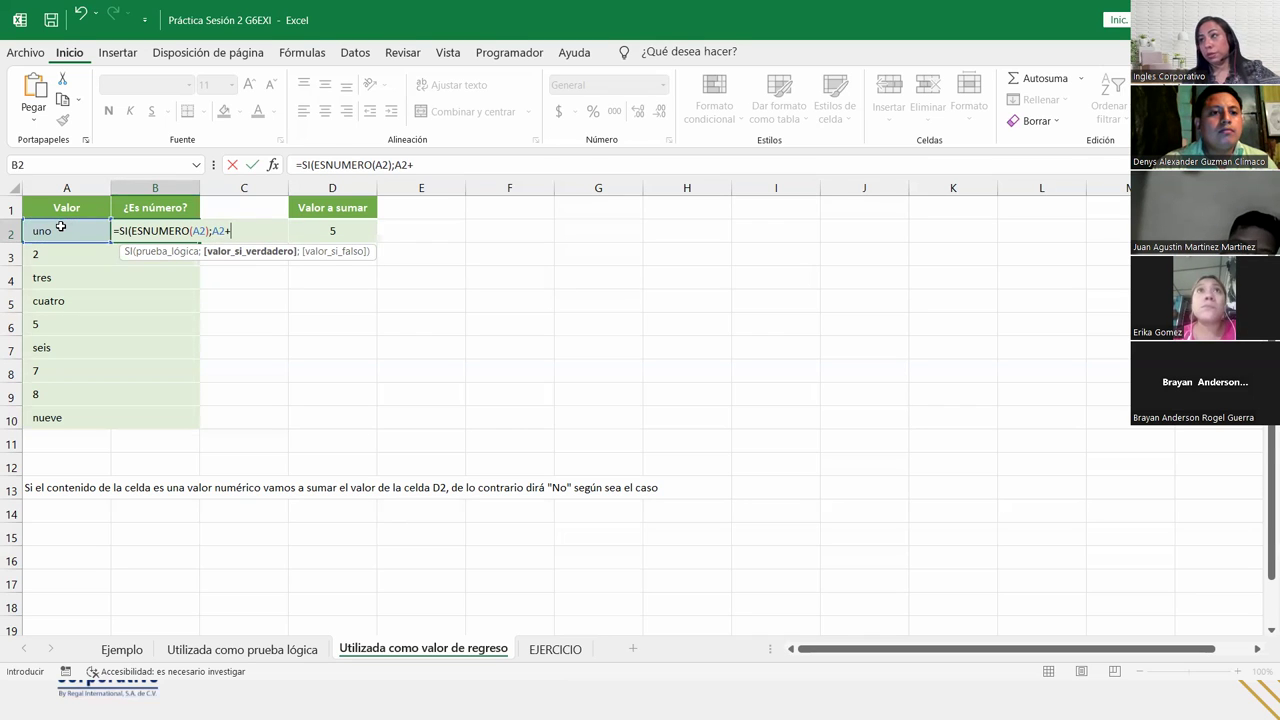
click(352, 226)
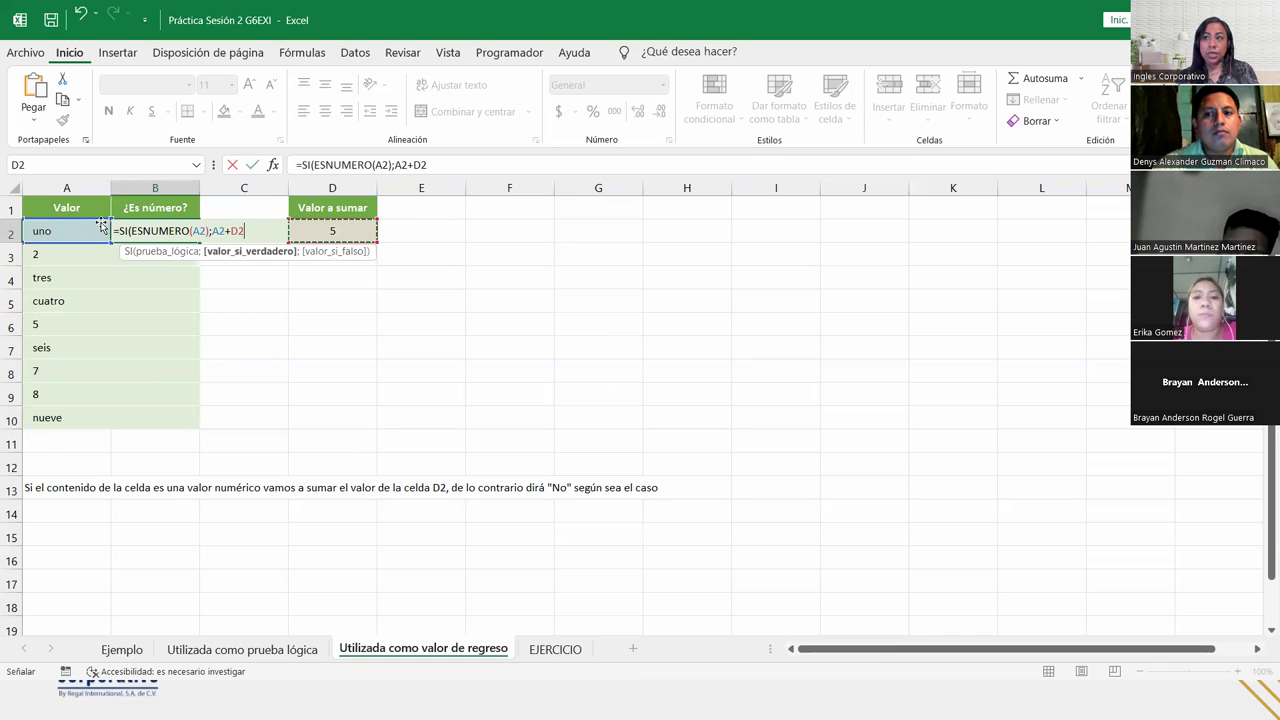
click(203, 230)
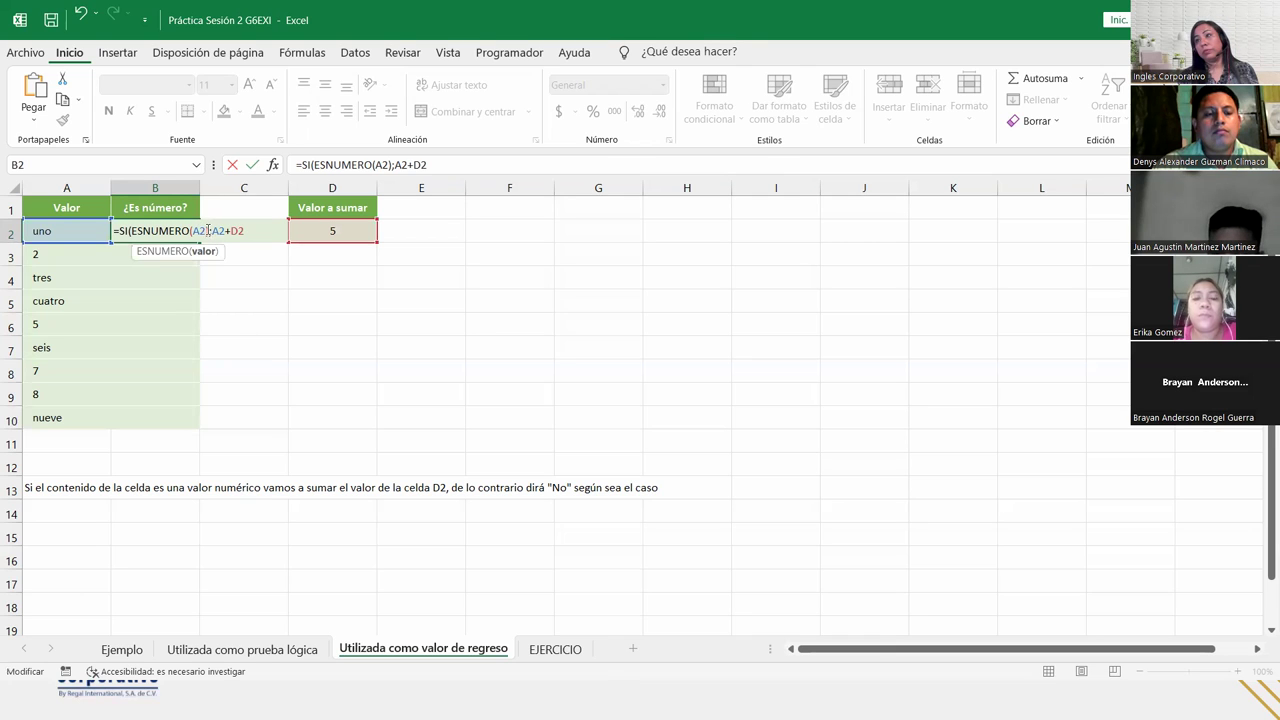
click(215, 230)
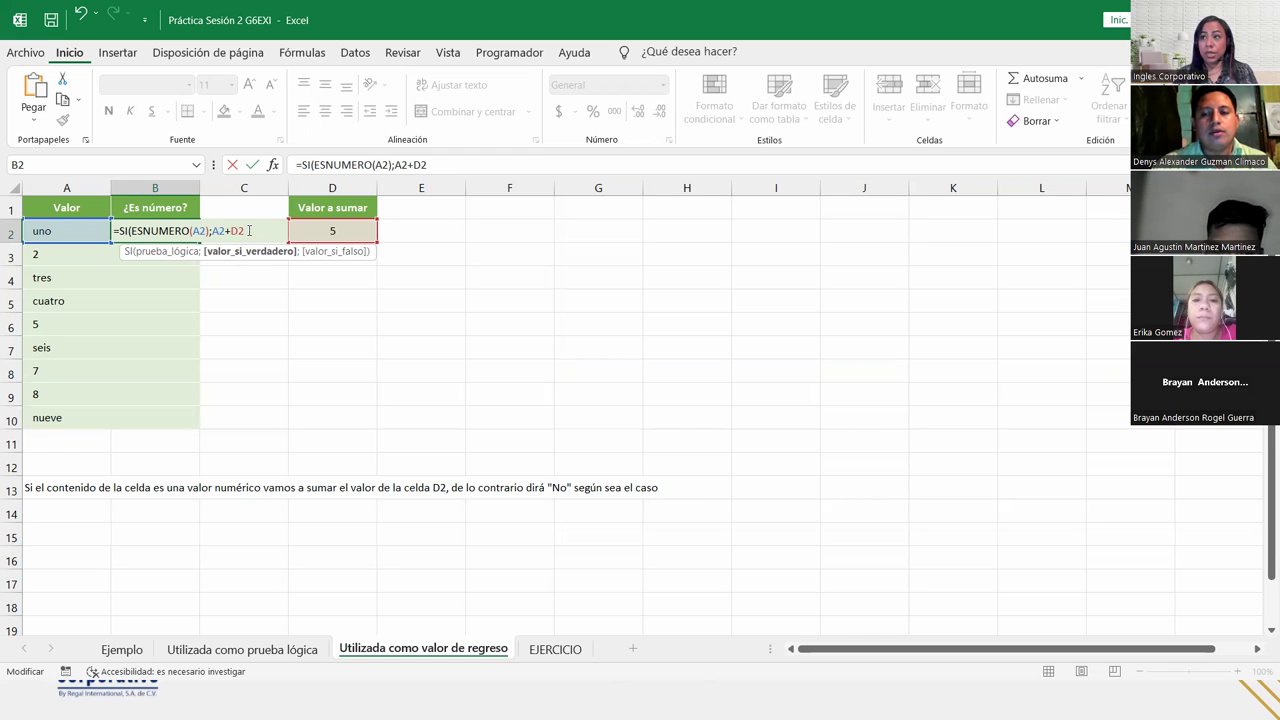
click(176, 254)
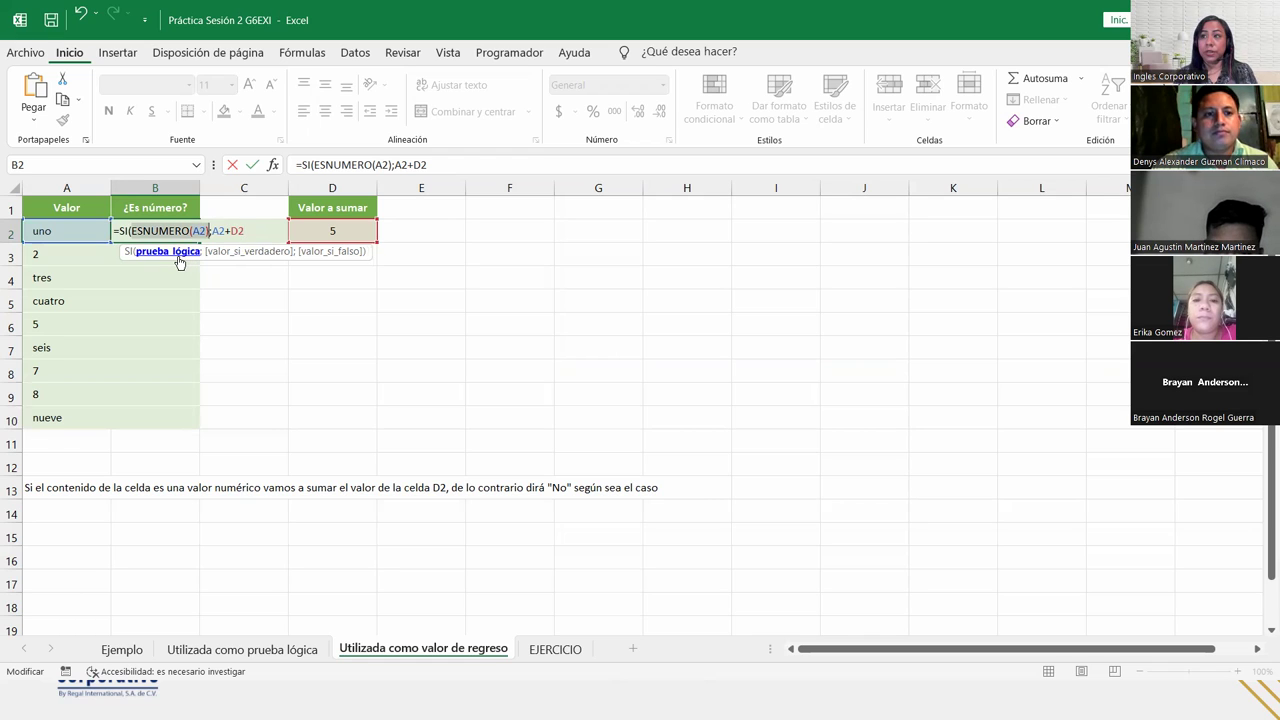
click(221, 253)
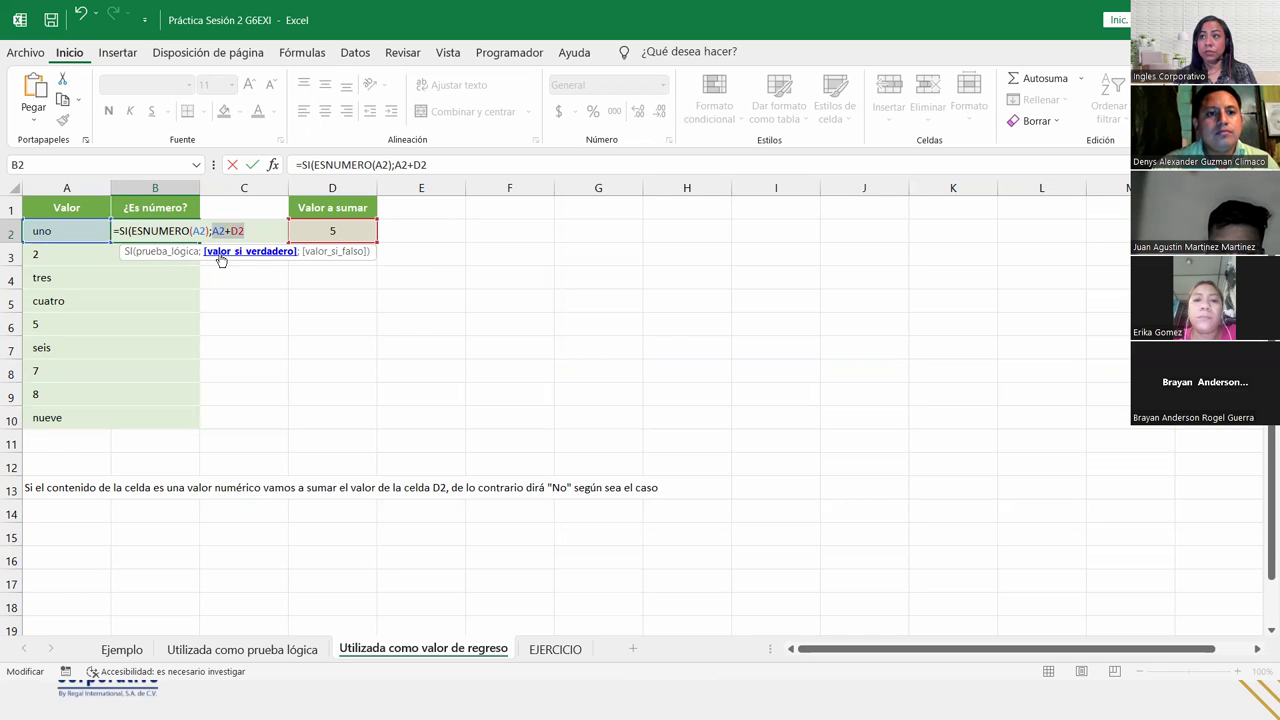
click(262, 235)
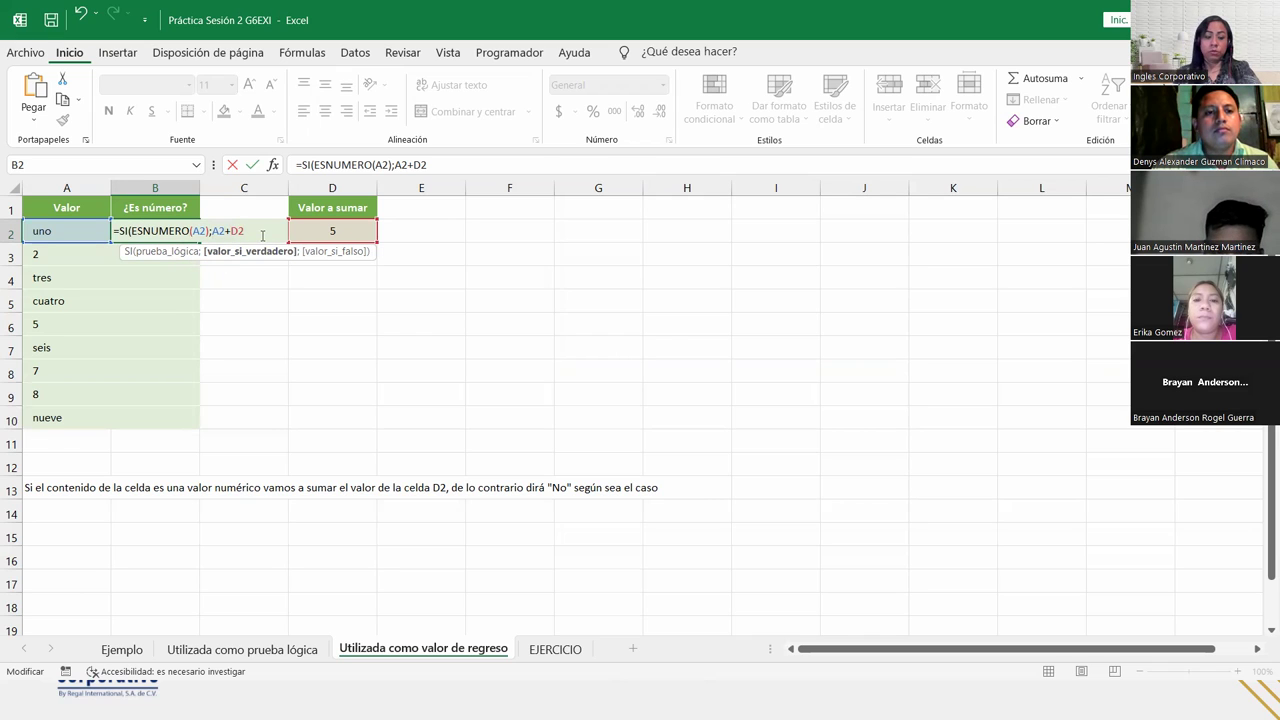
text(;)
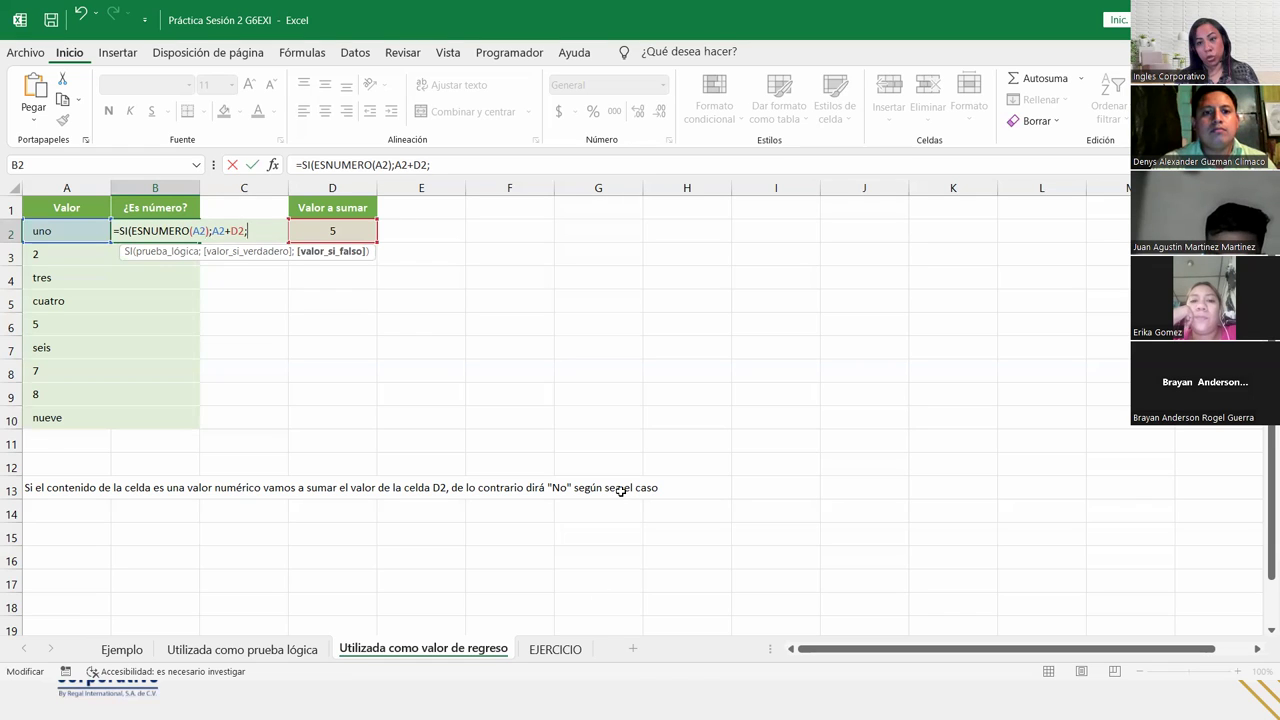
Close B2's formula with "no" as the value-if-false result.
text("no")
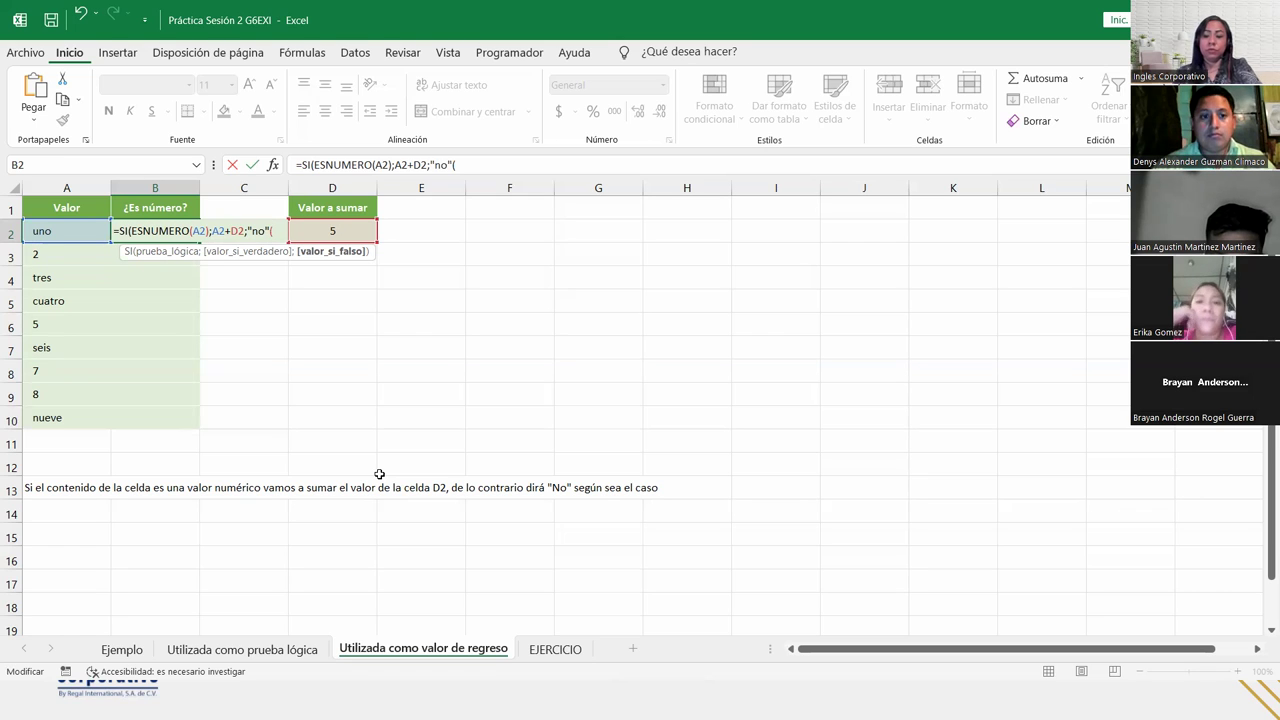
text())
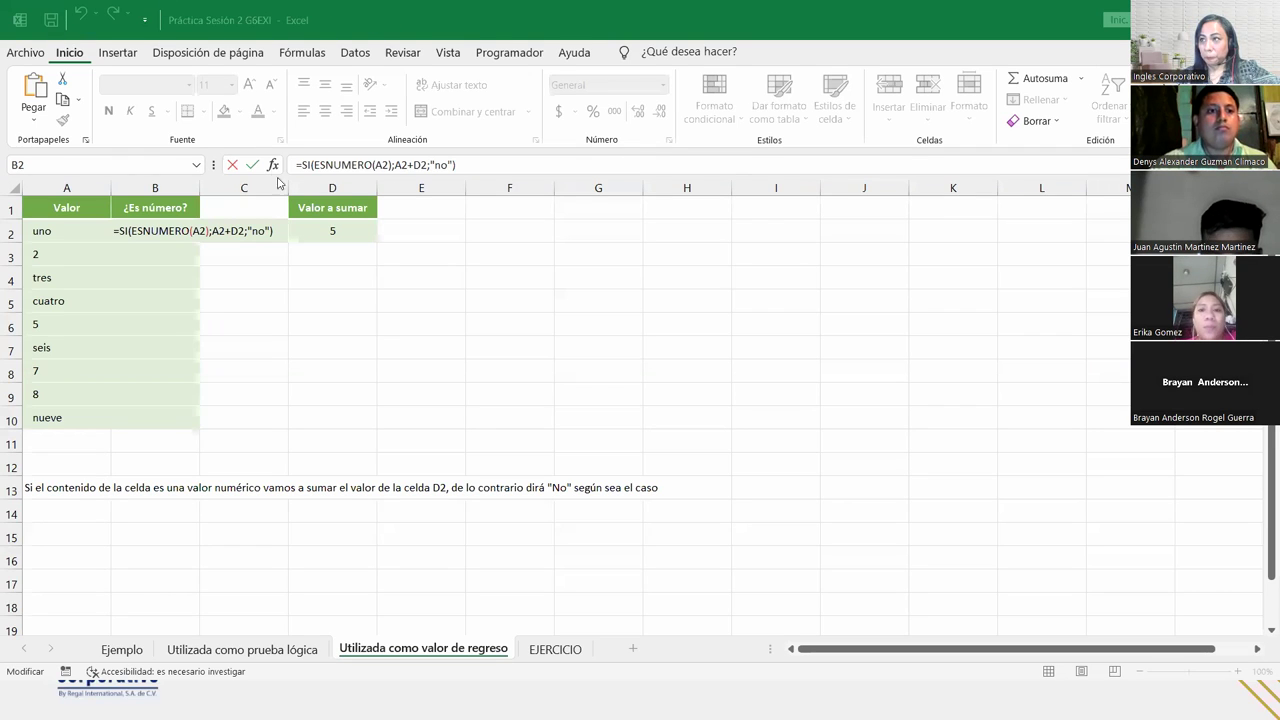
click(277, 231)
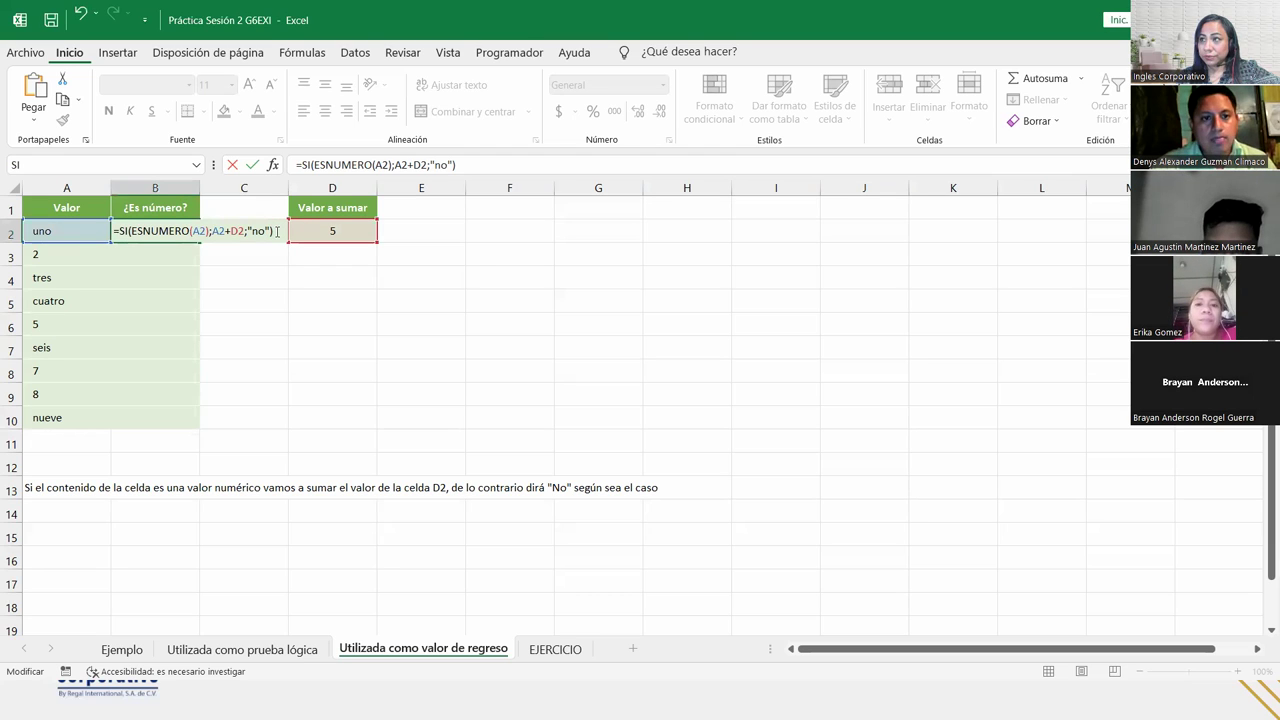
Commit B2's formula and copy it down to B10.
key(Return)
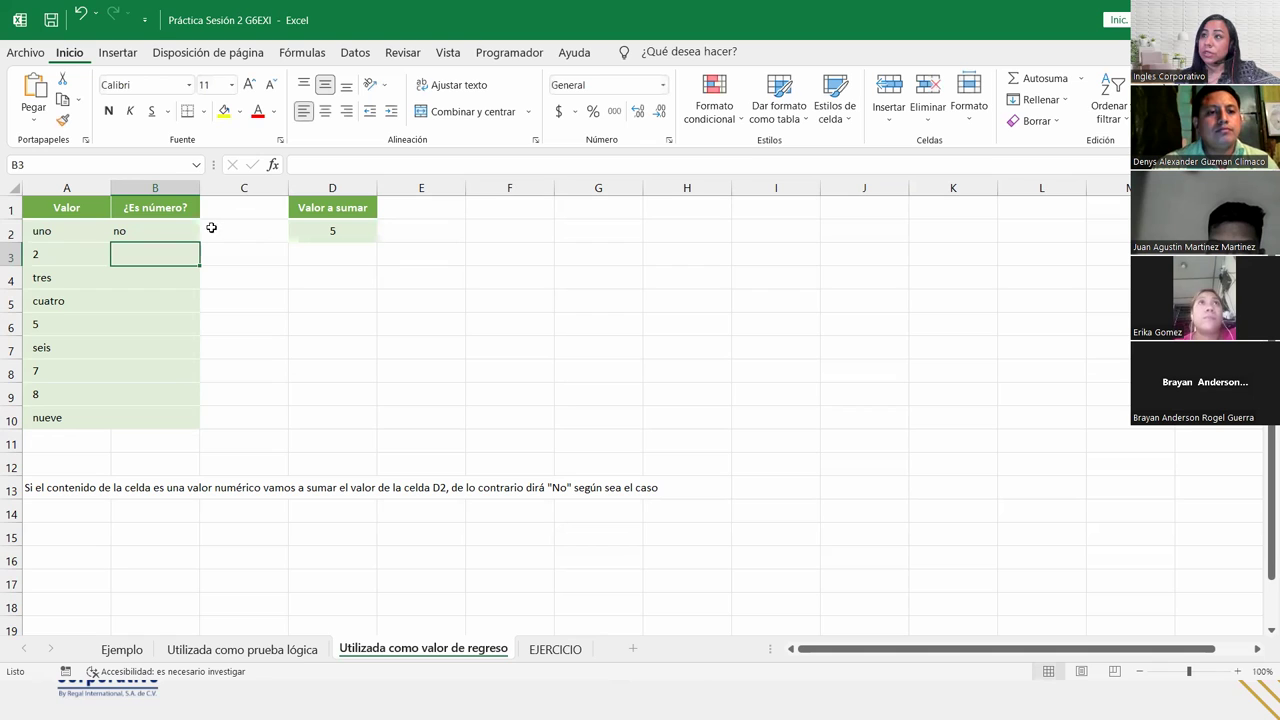
click(177, 233)
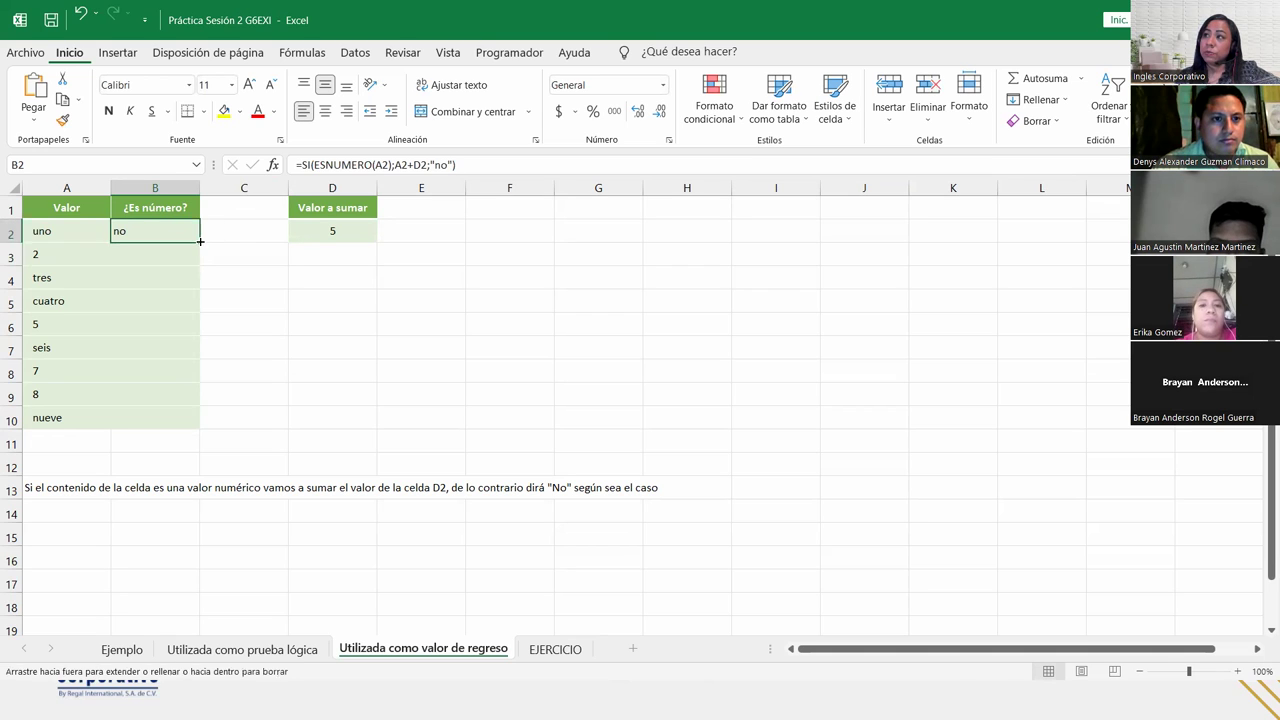
double_click(200, 242)
click(162, 268)
click(136, 252)
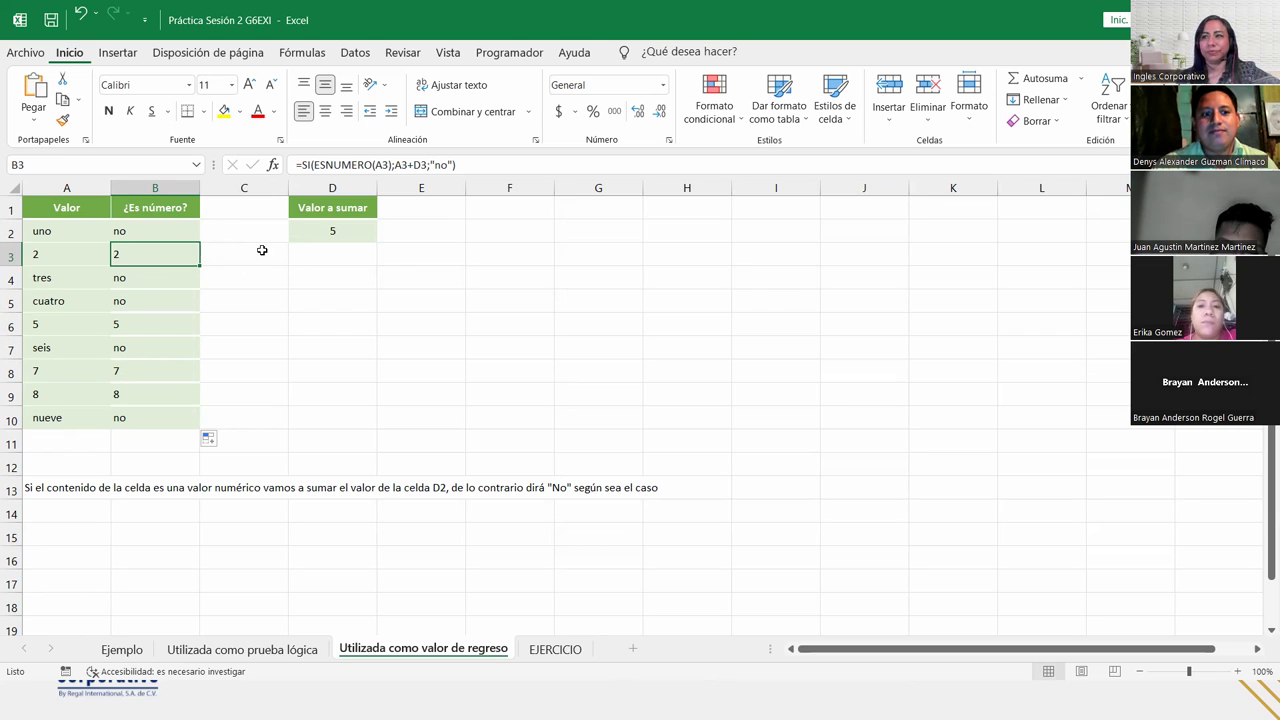
Inspect the D3 and D8 references in copied formulas, then undo the fill.
double_click(156, 257)
click(243, 255)
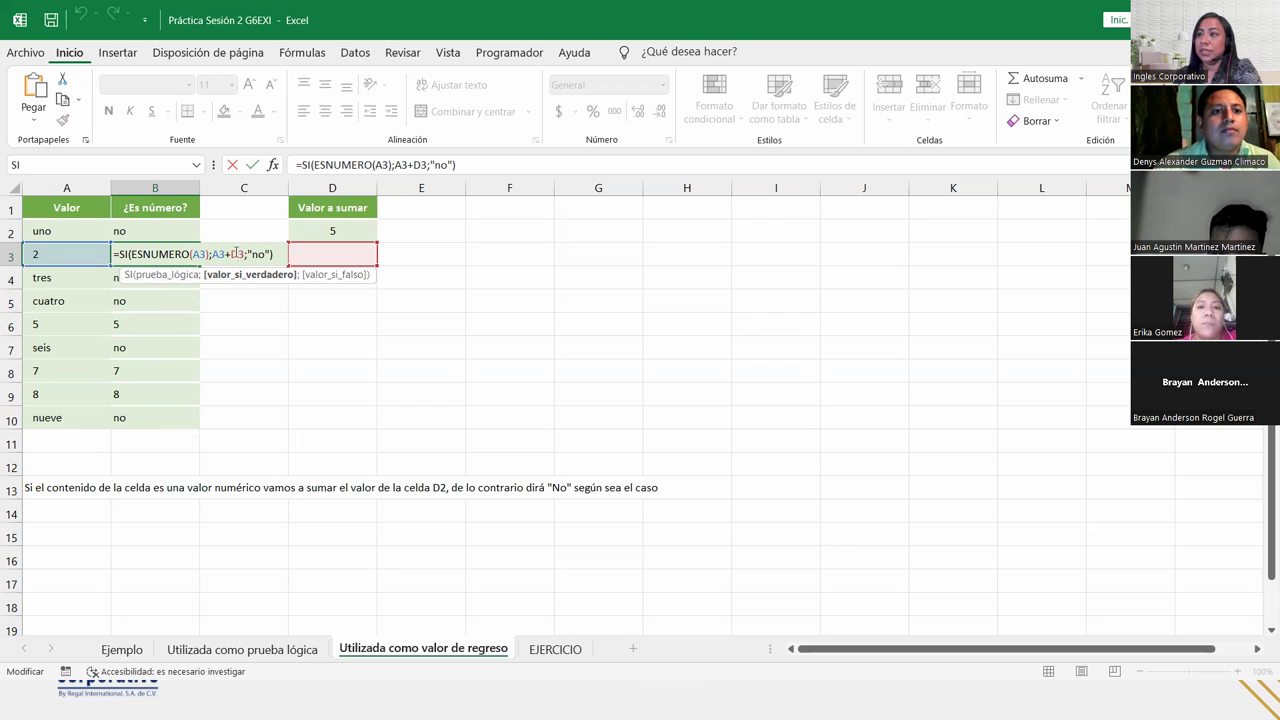
click(174, 272)
double_click(174, 272)
key(Return)
click(158, 371)
double_click(158, 371)
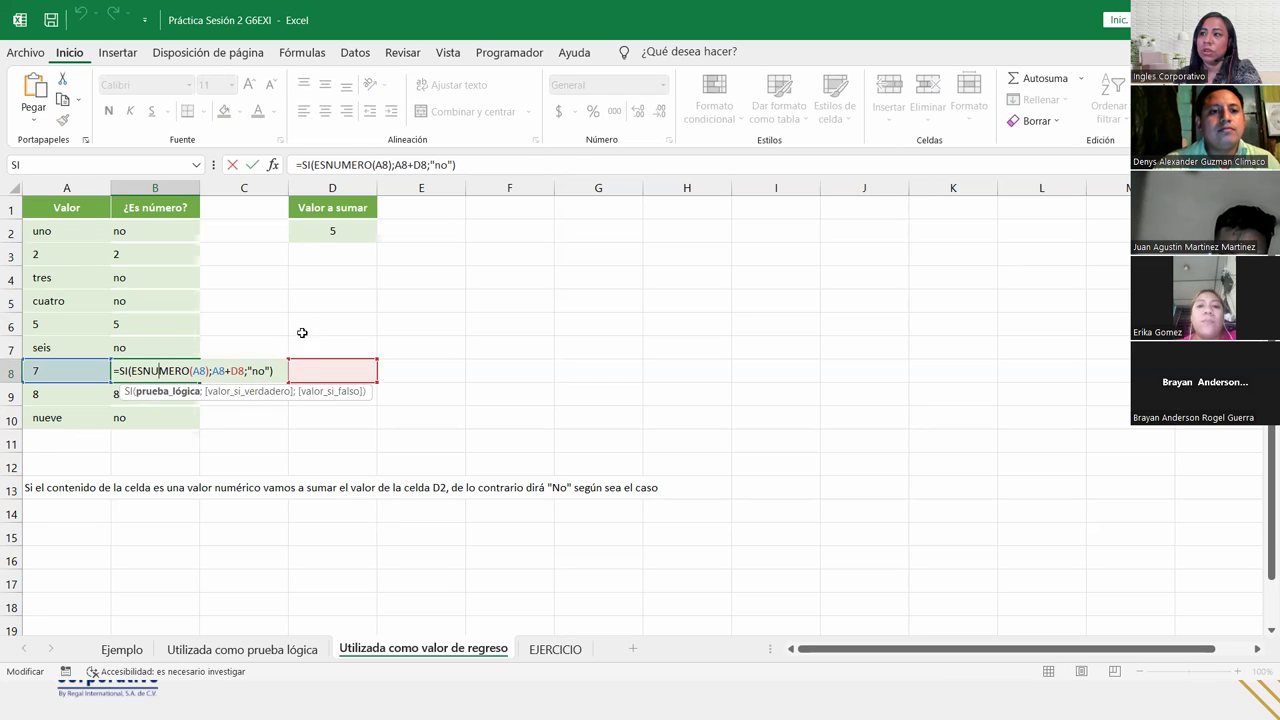
key(Return)
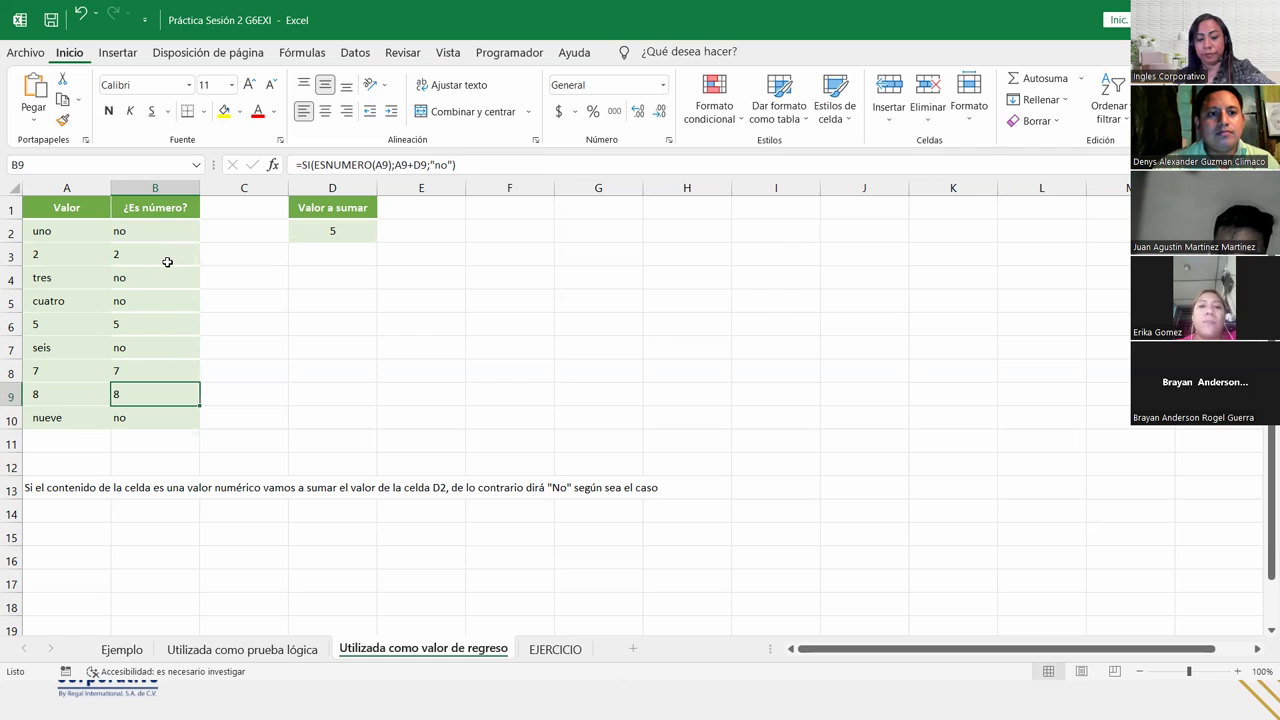
key(Up)
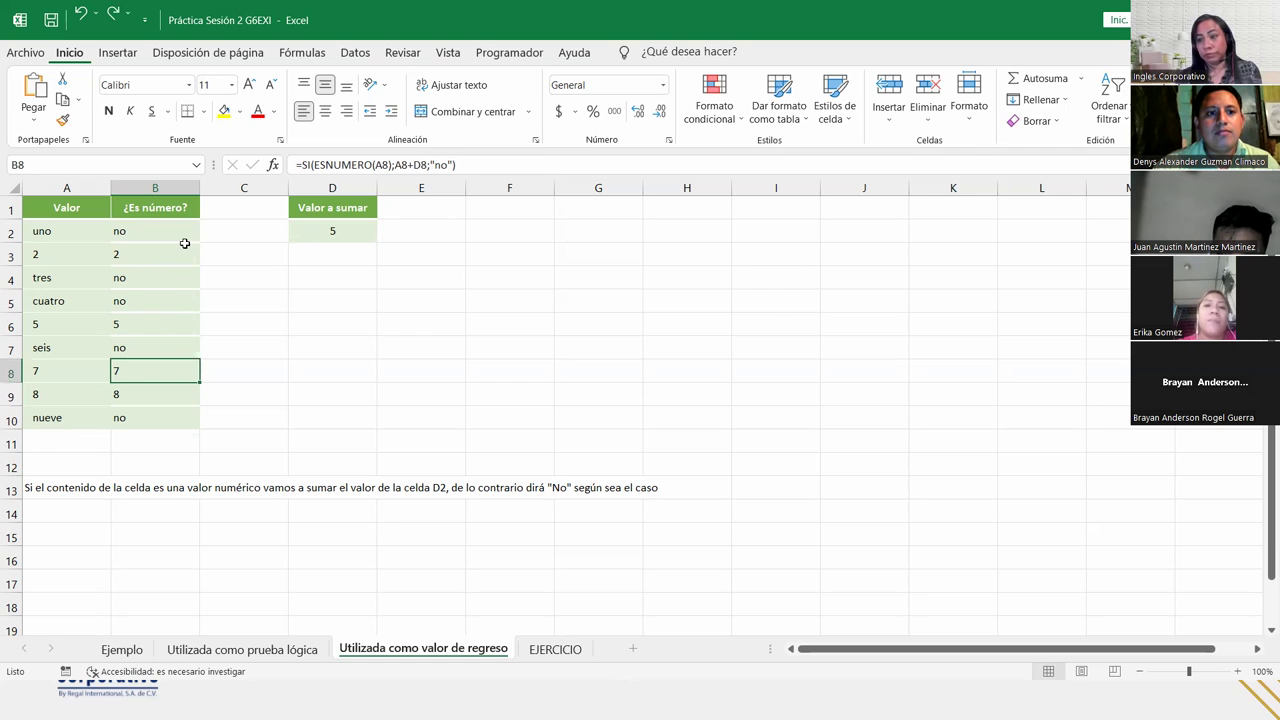
key(ctrl+z)
key(ctrl+z)
key(ctrl+z)
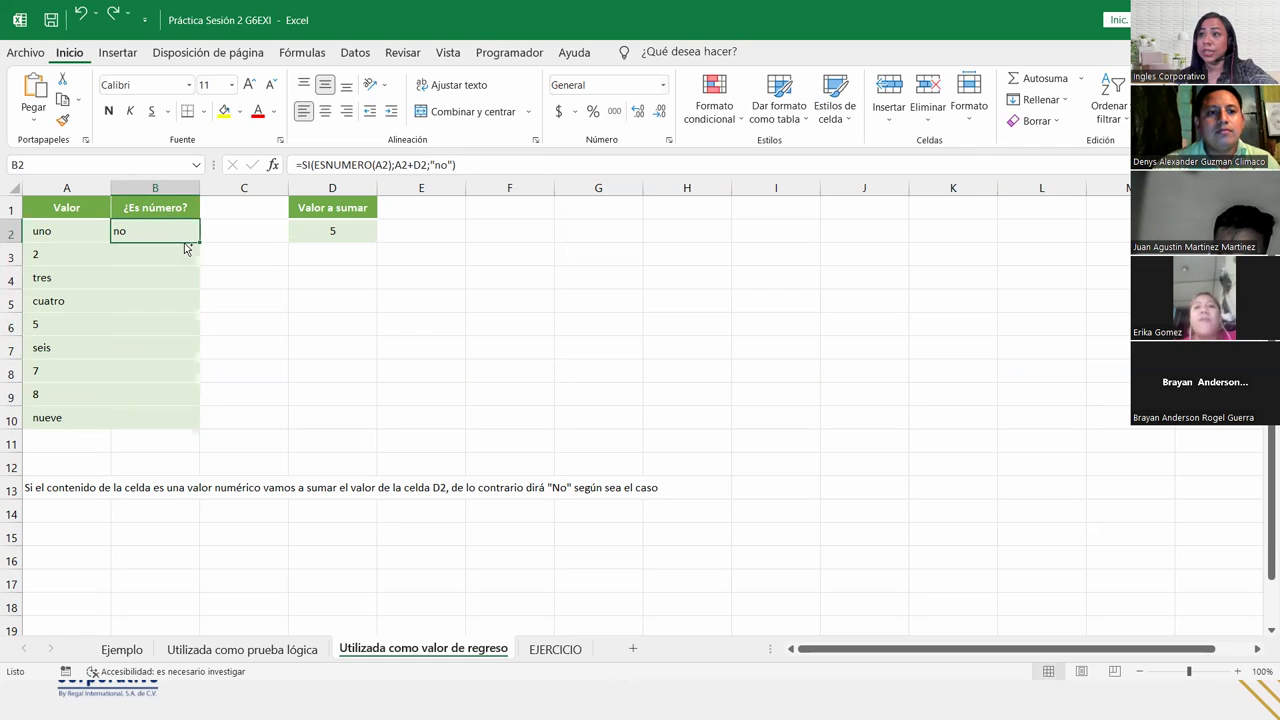
double_click(175, 231)
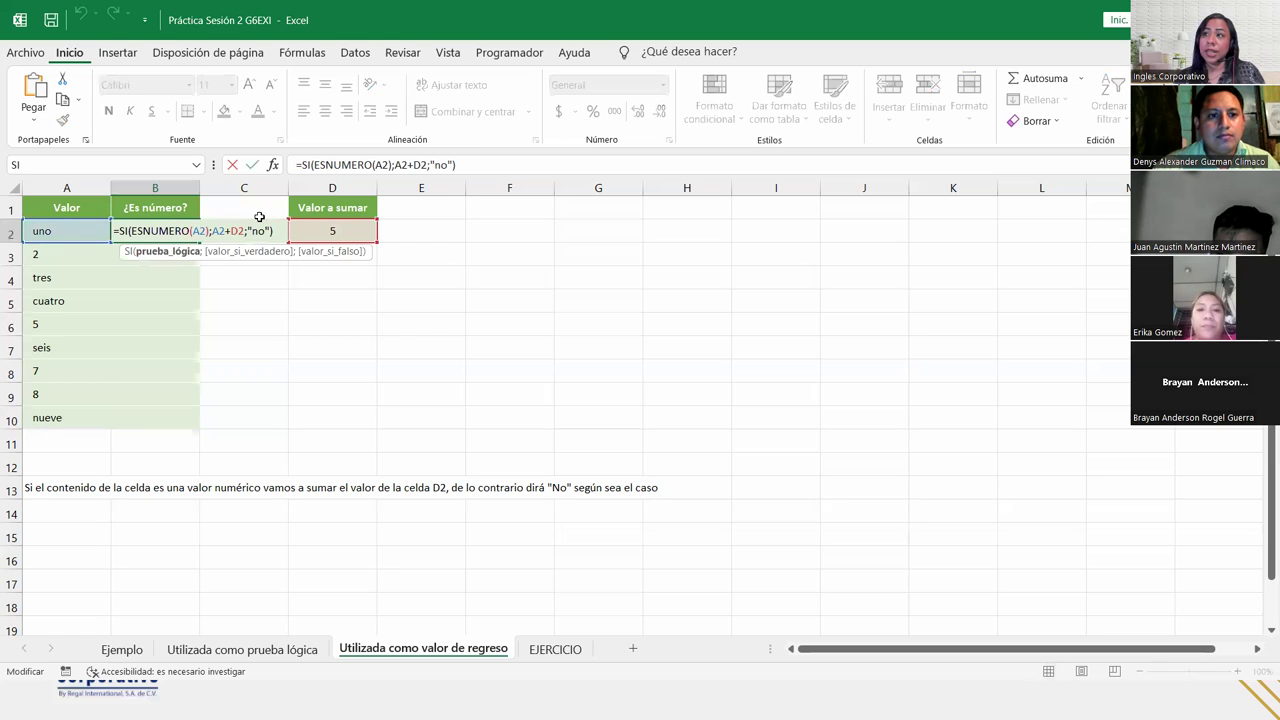
click(238, 231)
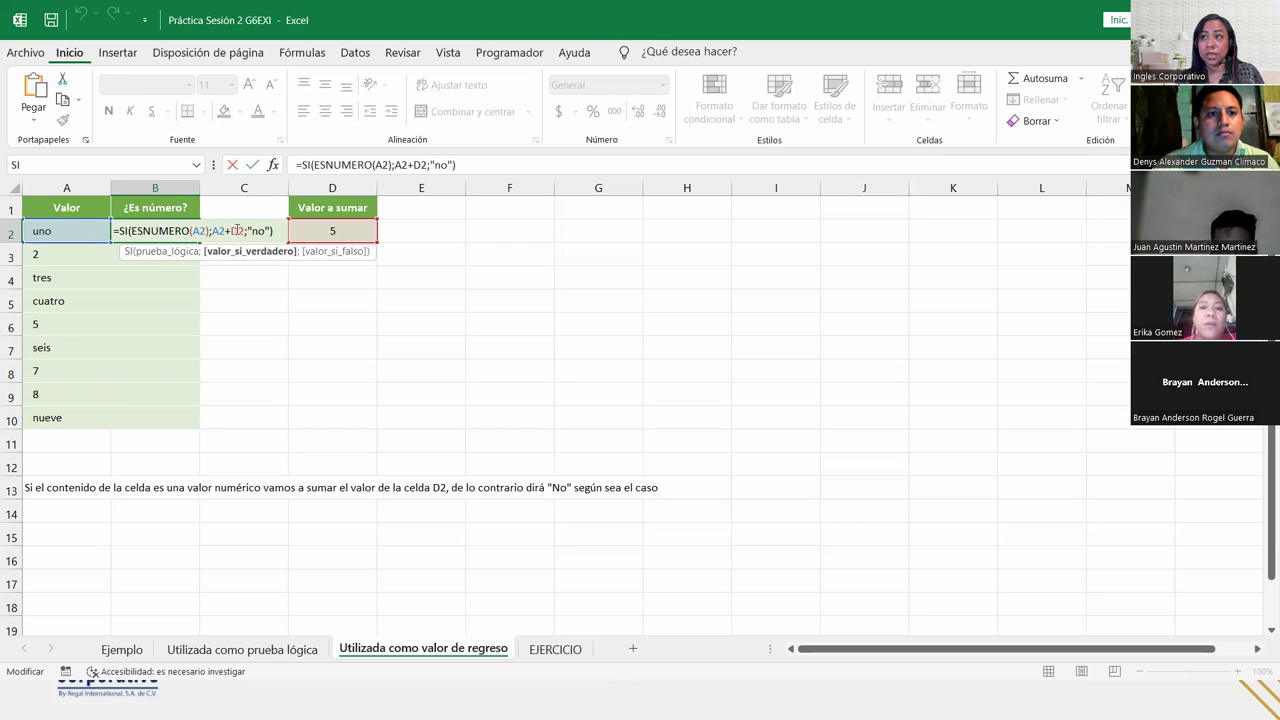
key(F4)
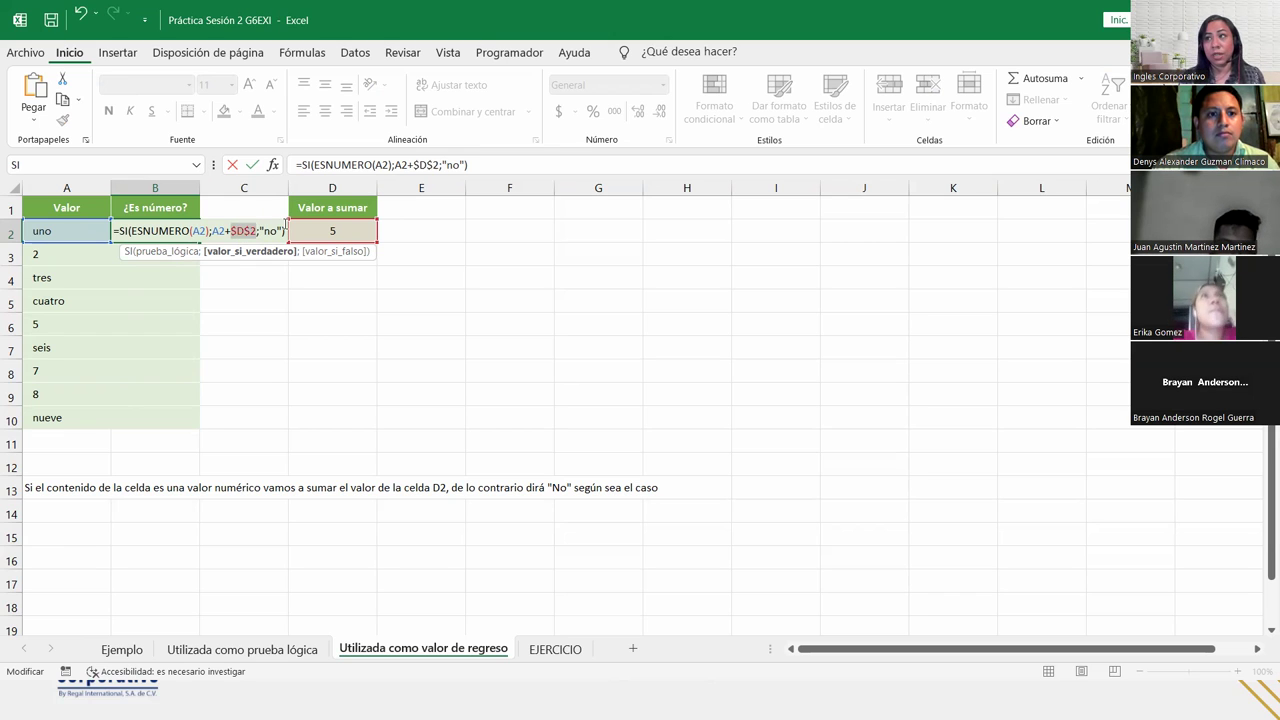
click(287, 230)
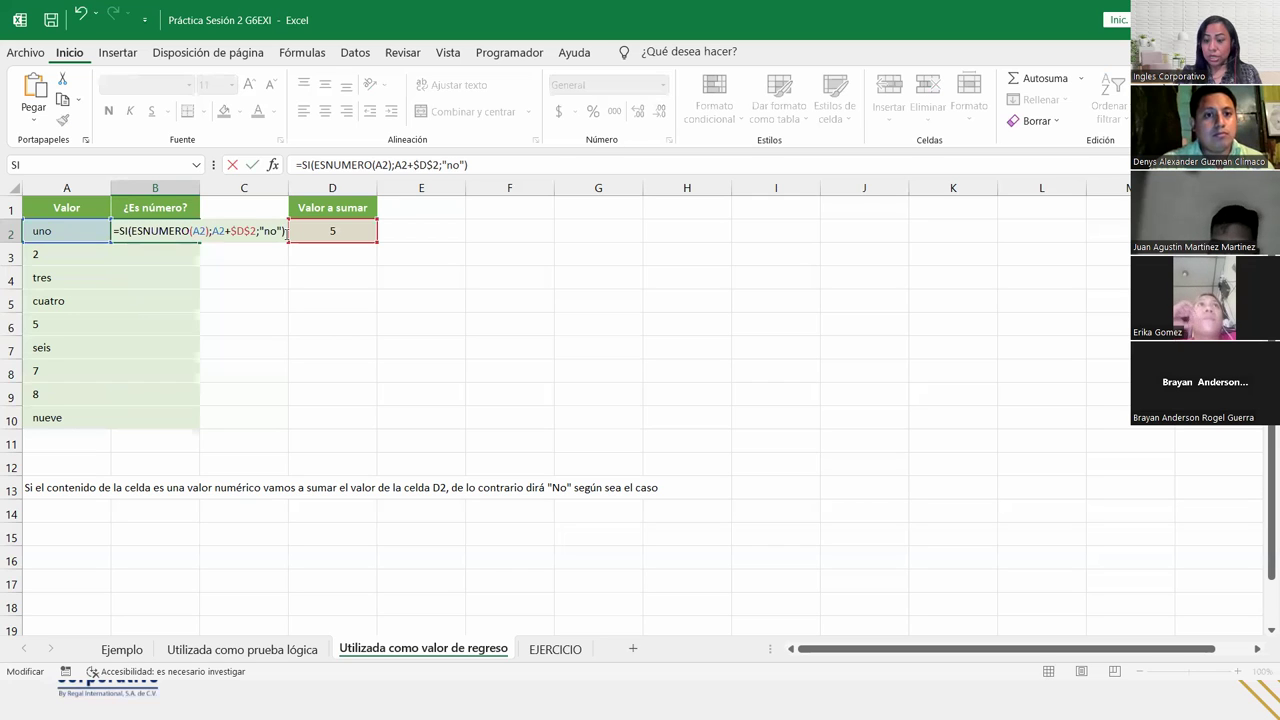
key(Return)
click(180, 231)
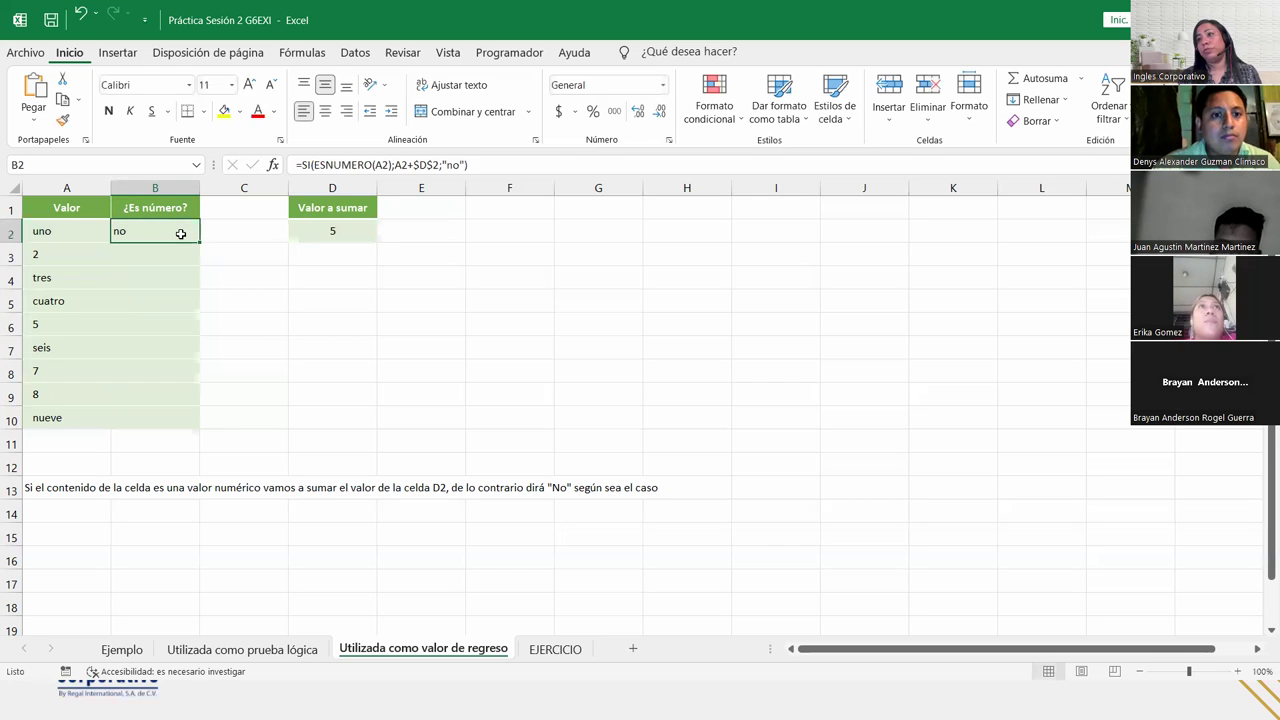
double_click(199, 243)
click(210, 440)
click(268, 499)
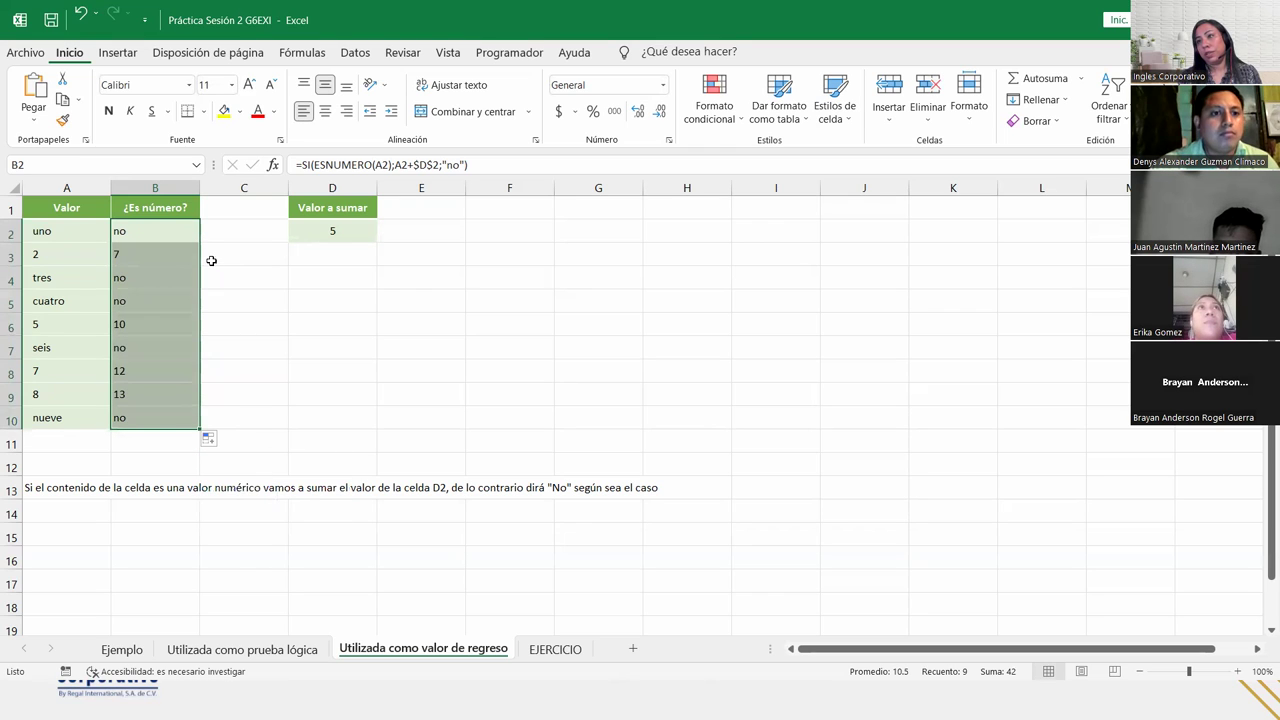
click(182, 259)
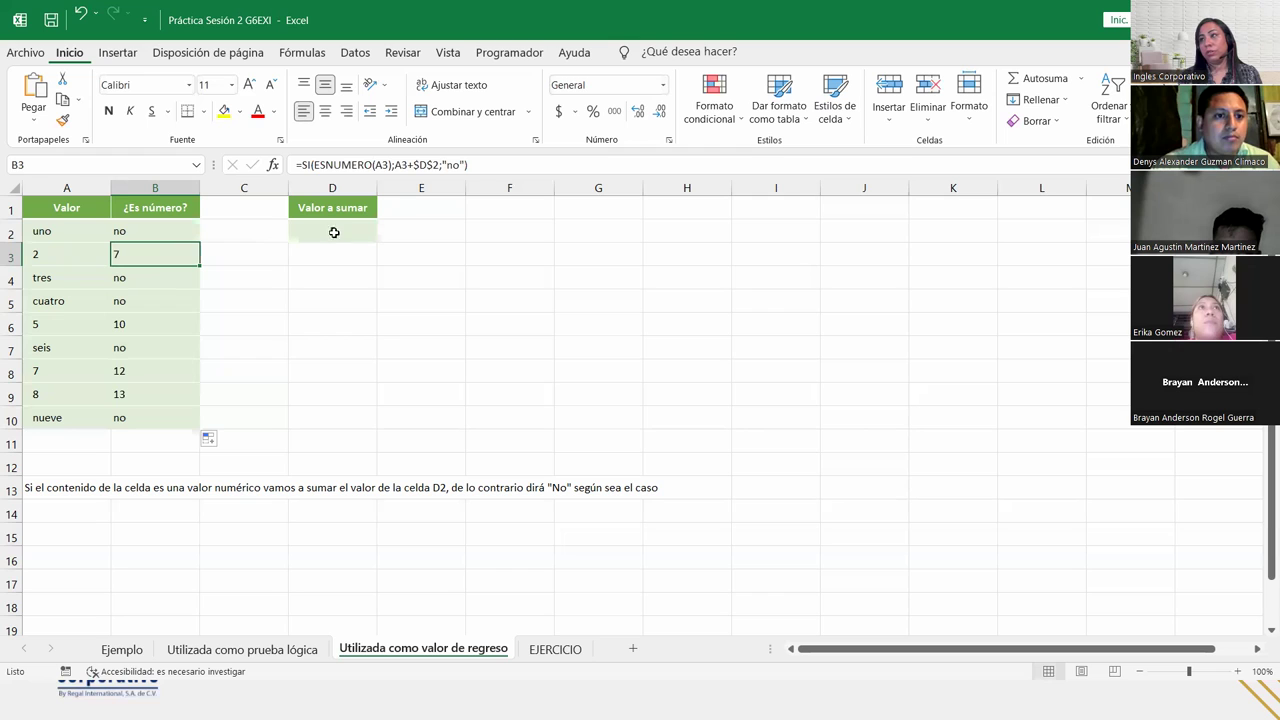
click(143, 326)
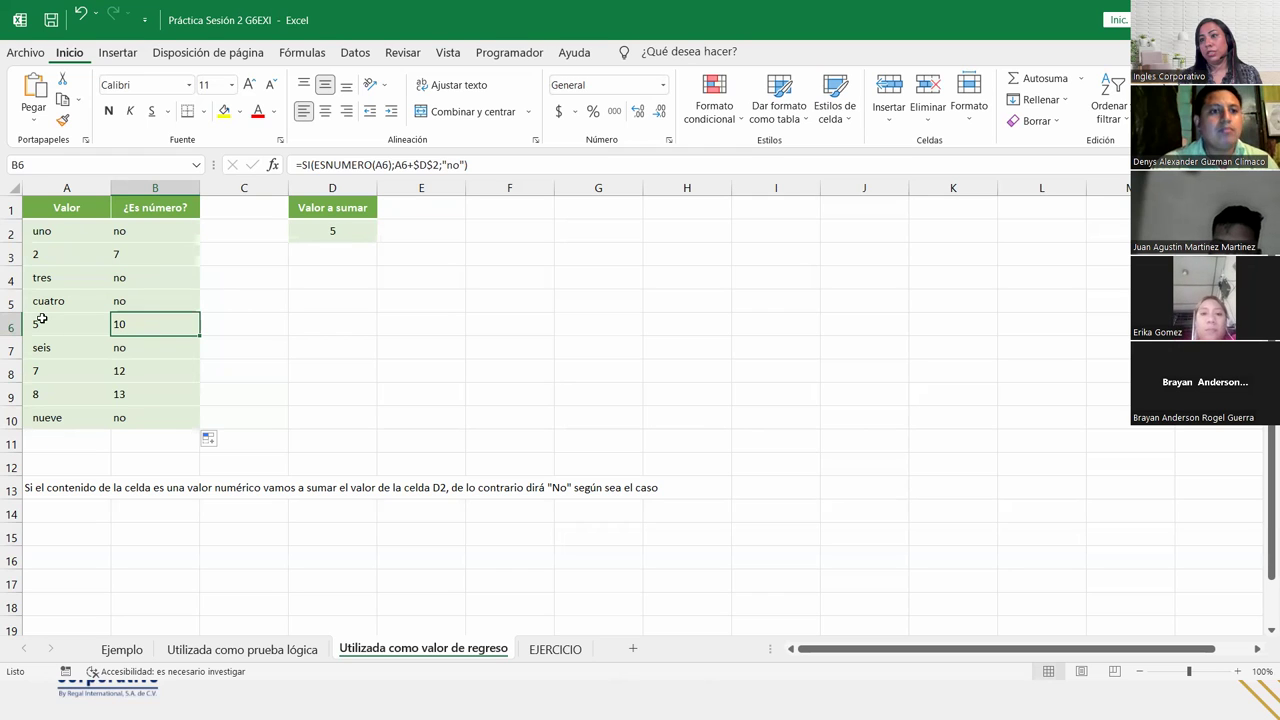
click(52, 372)
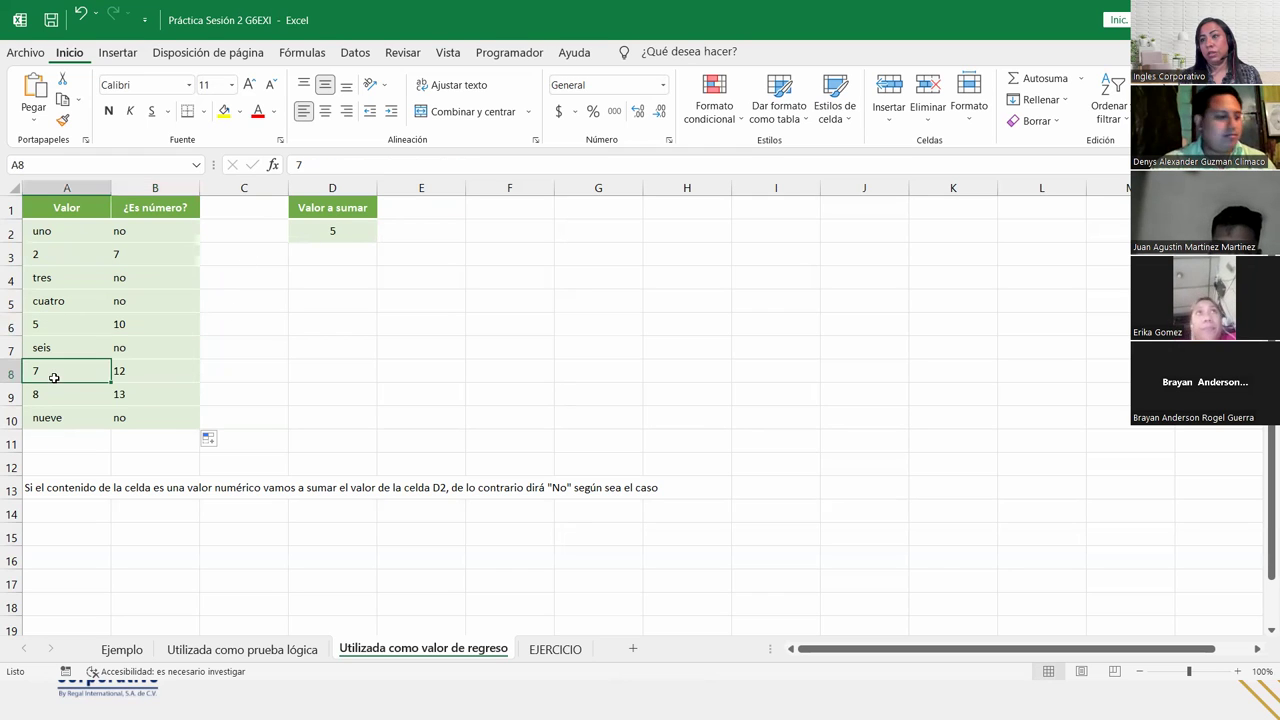
click(77, 396)
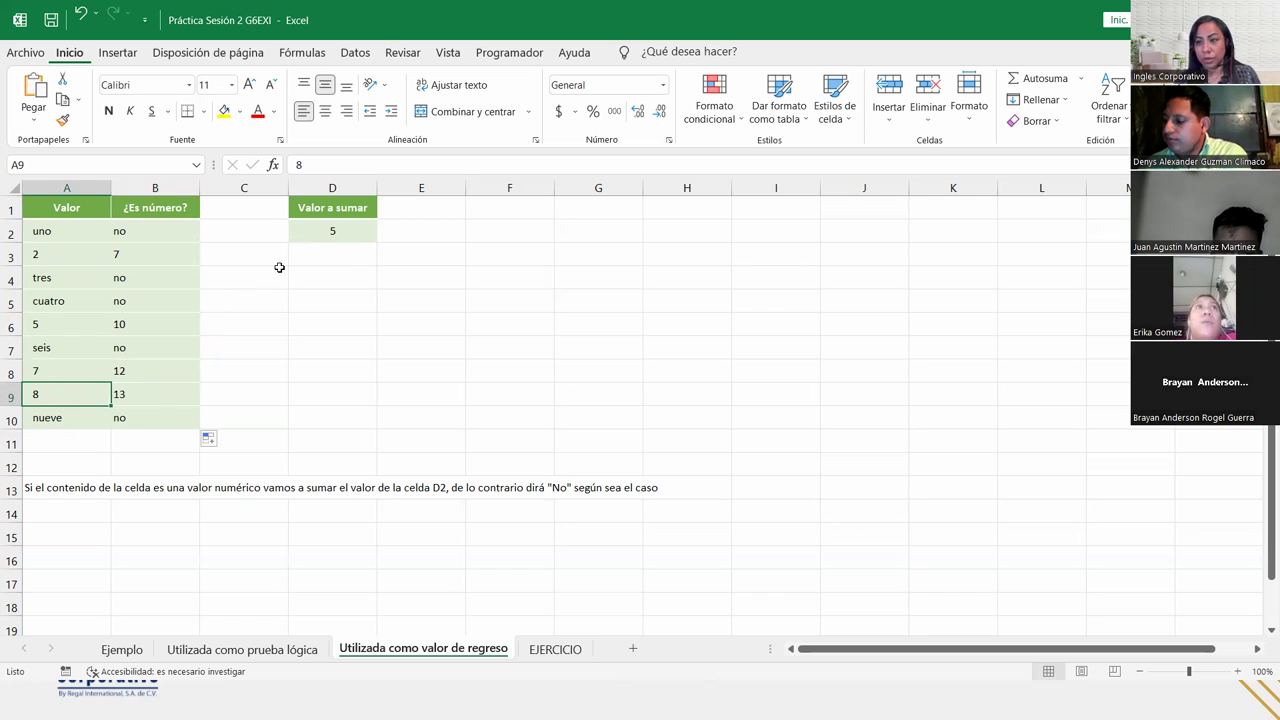
click(154, 403)
click(154, 229)
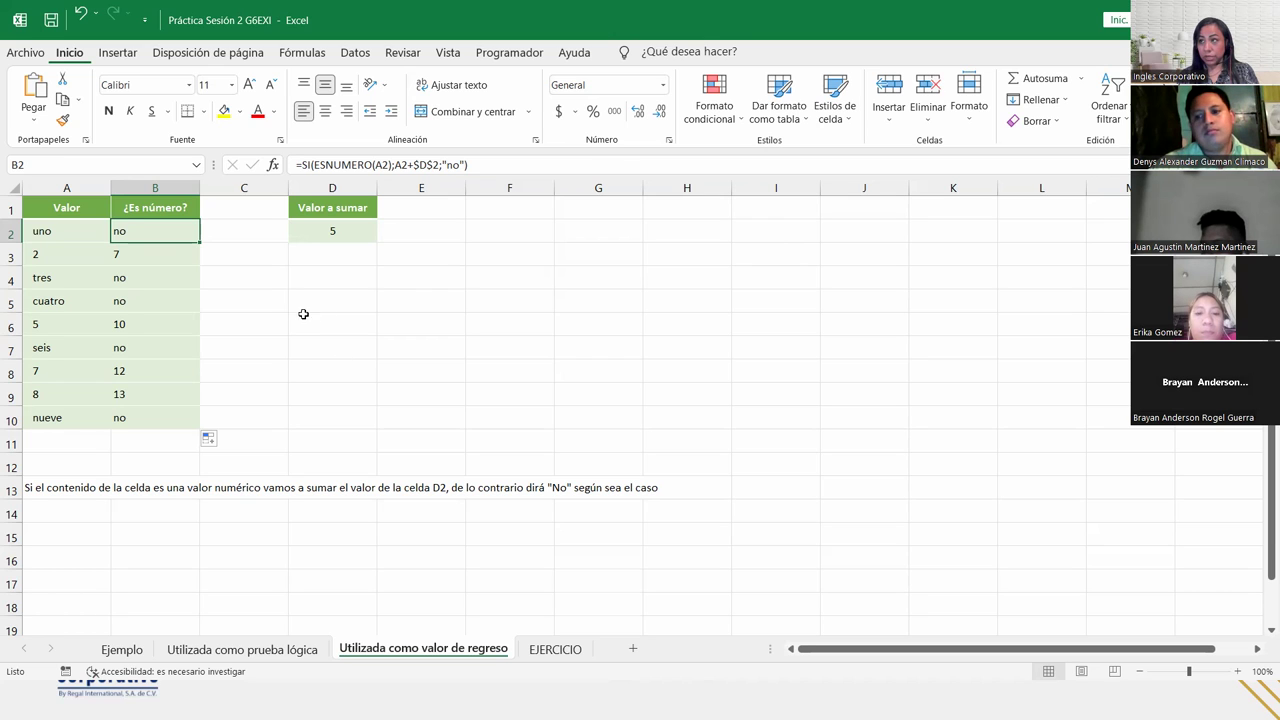
Switch to the EJERCICIO sheet holding the car sales table.
click(555, 649)
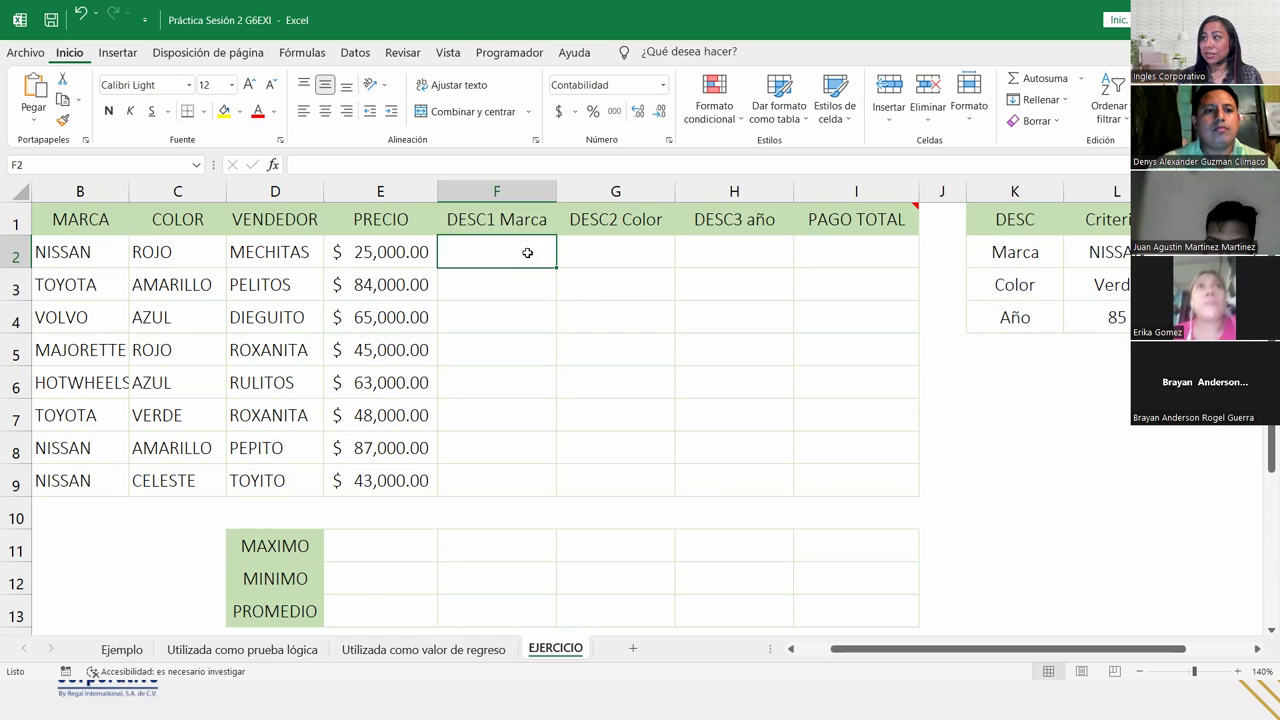
drag(526, 252, 687, 254)
click(493, 229)
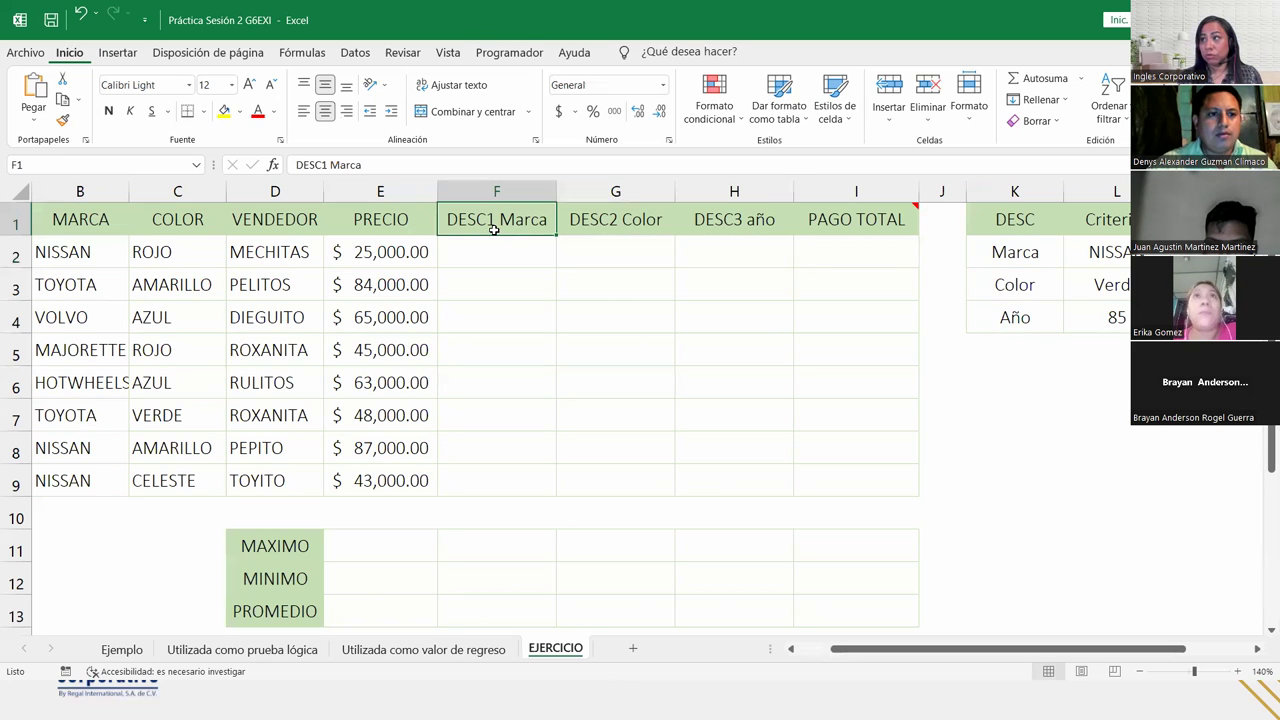
click(627, 224)
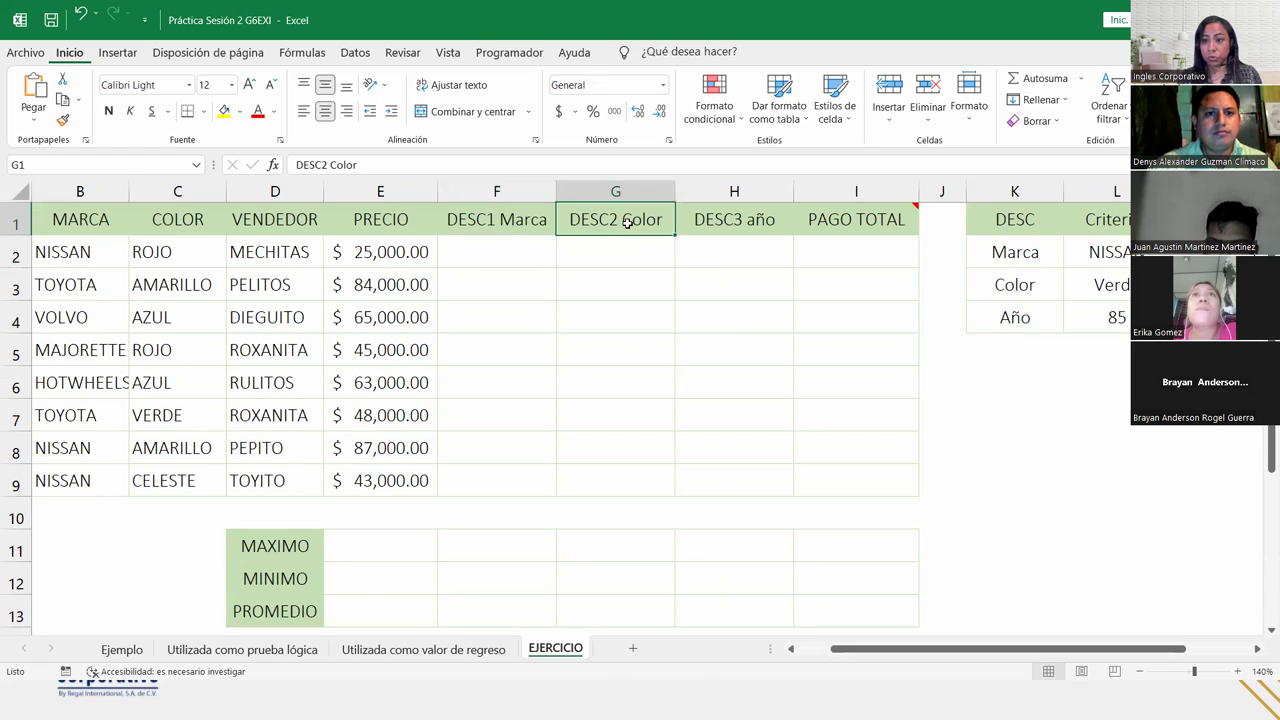
click(721, 221)
click(543, 255)
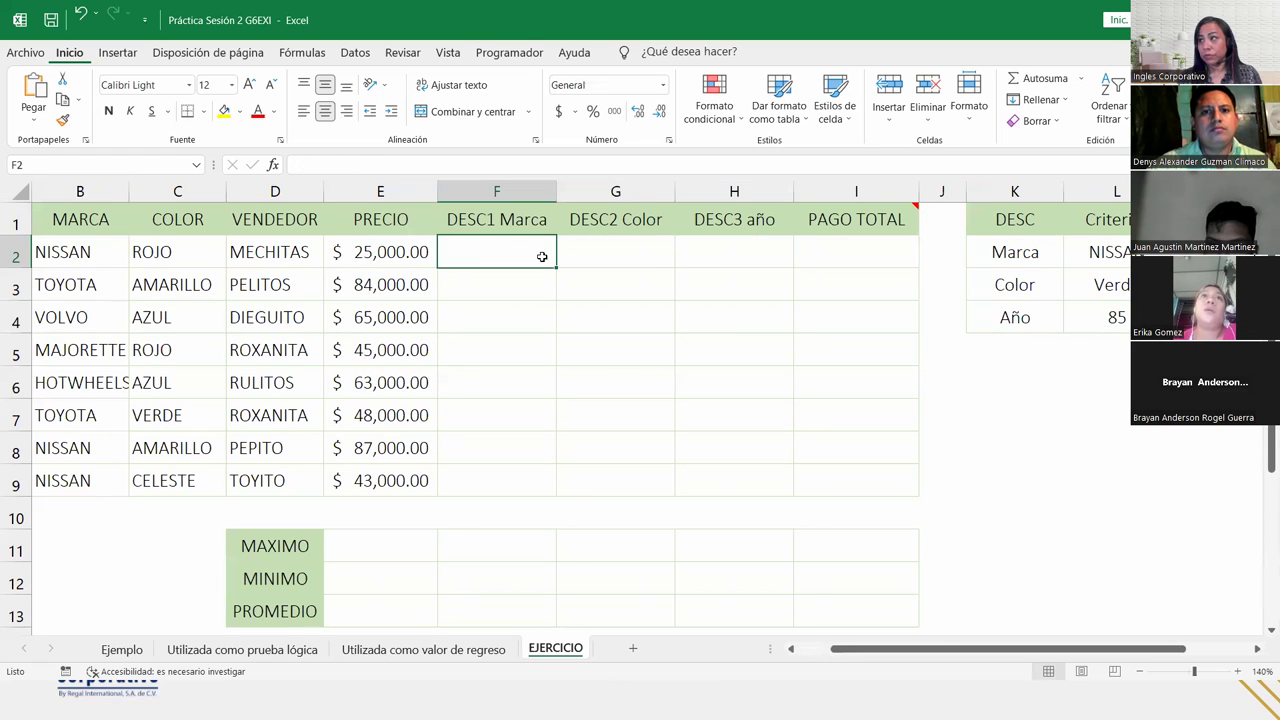
click(1141, 671)
click(1141, 671)
click(1144, 671)
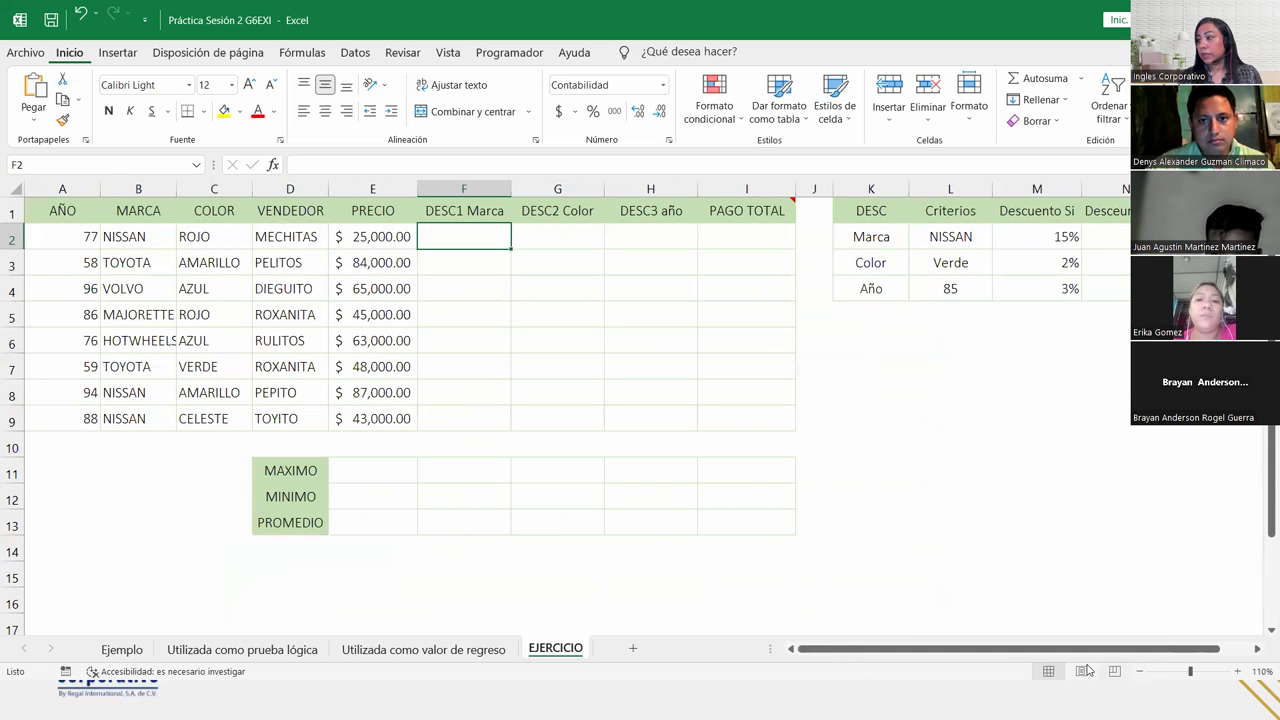
click(40, 188)
click(134, 188)
click(204, 188)
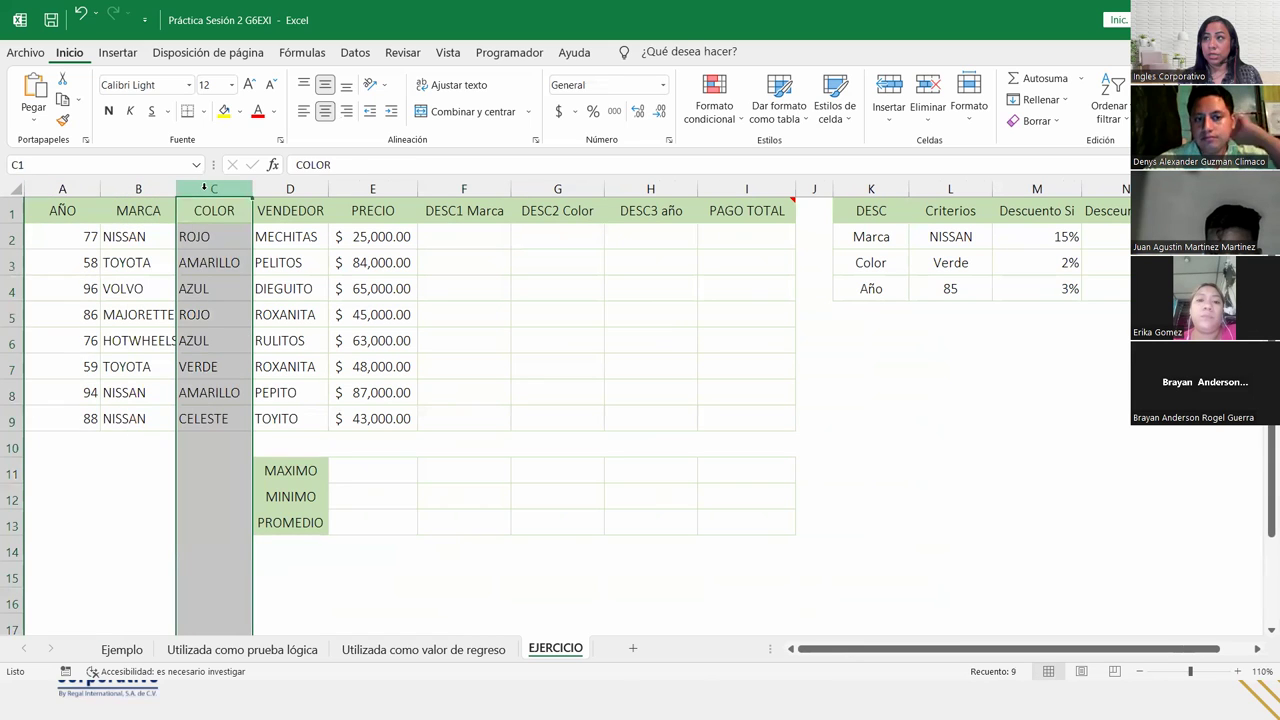
click(288, 188)
click(452, 230)
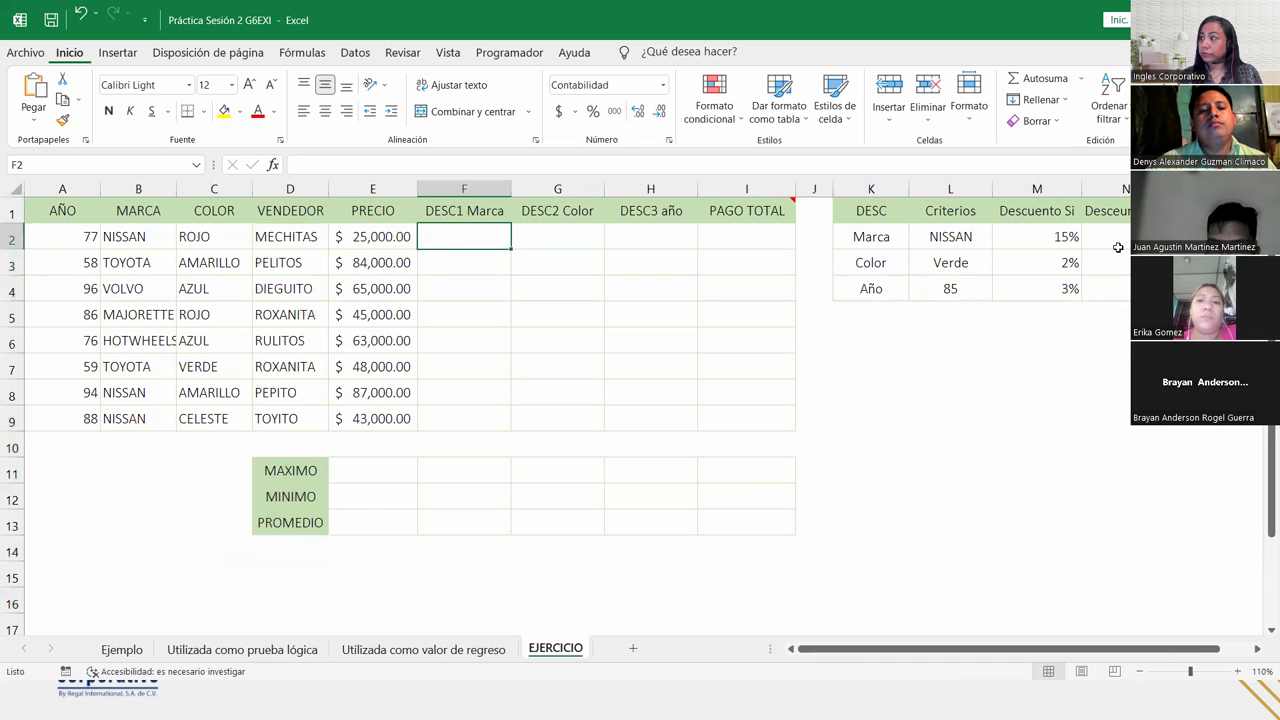
mouse_move(878, 210)
mouse_down()
mouse_move(1120, 288)
mouse_move(1100, 270)
mouse_up()
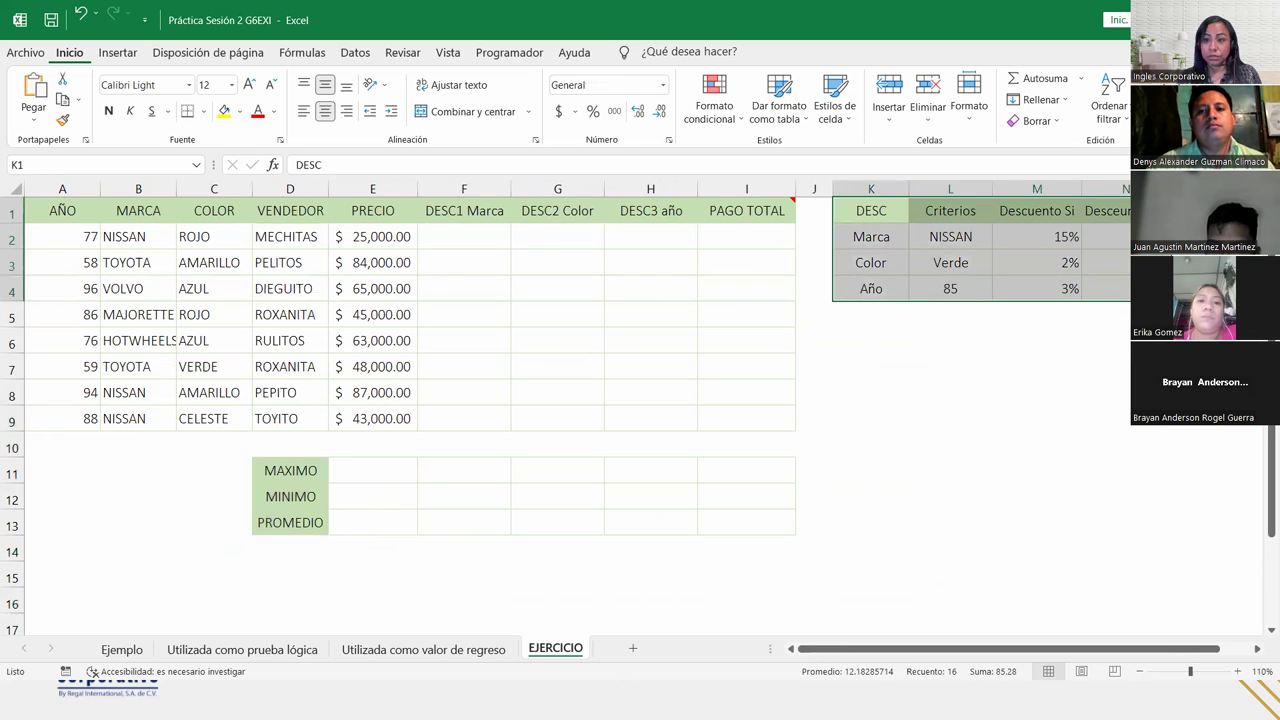
click(868, 240)
click(946, 234)
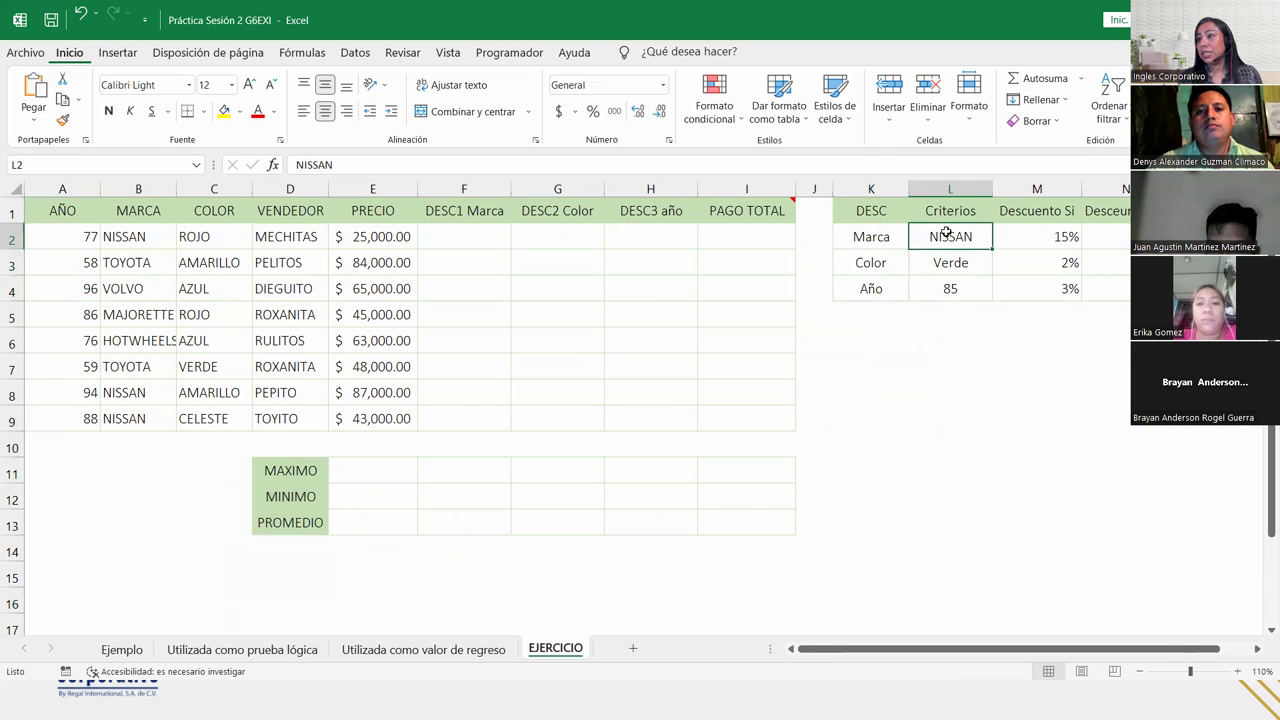
click(1015, 233)
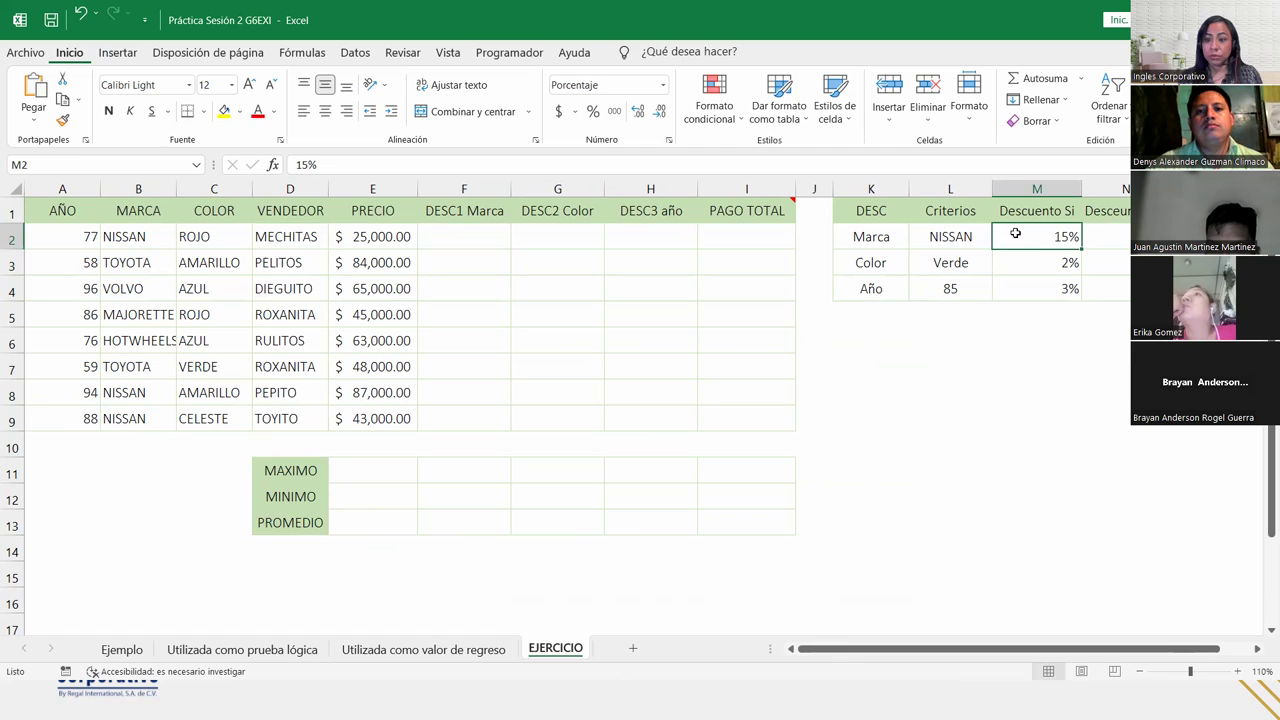
click(1105, 236)
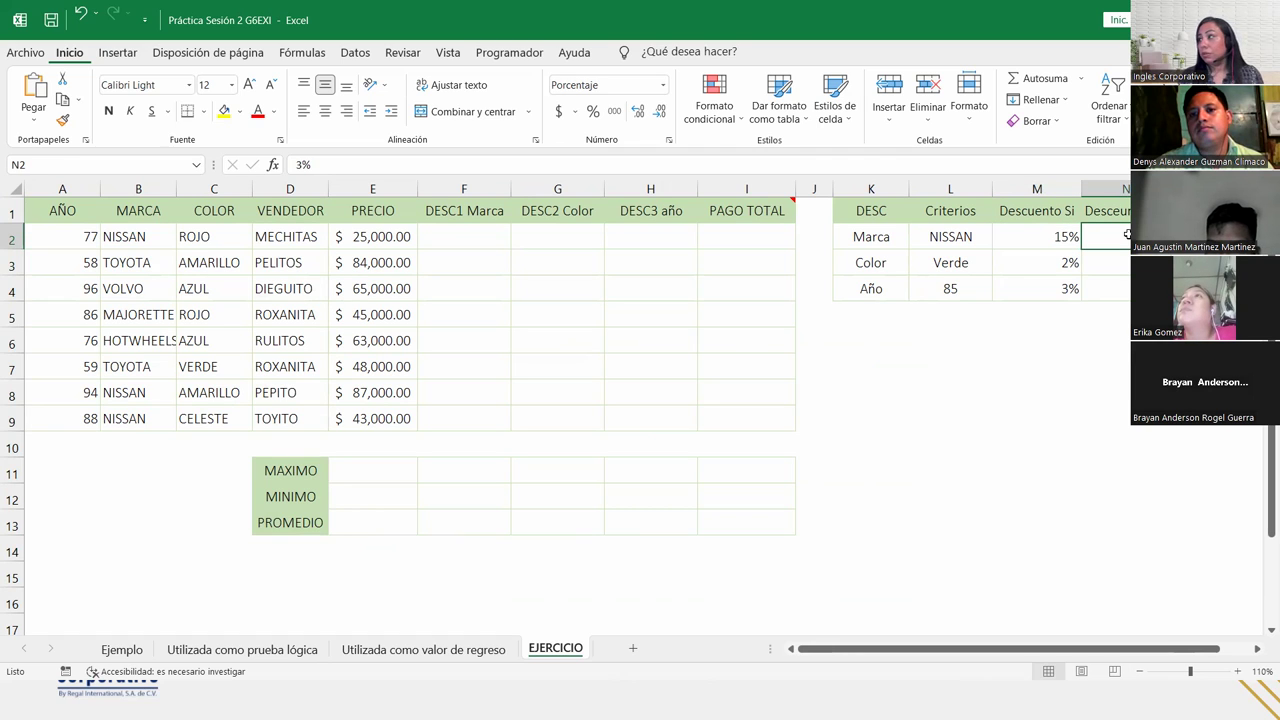
click(943, 263)
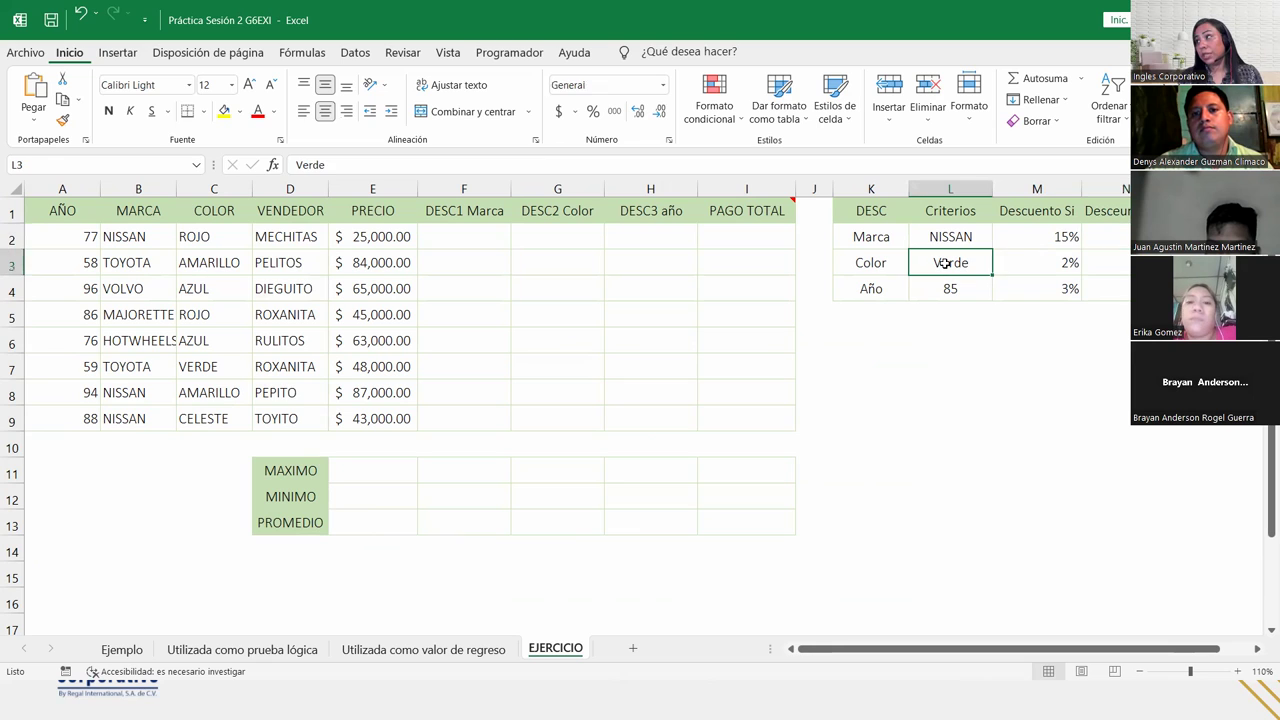
click(1028, 254)
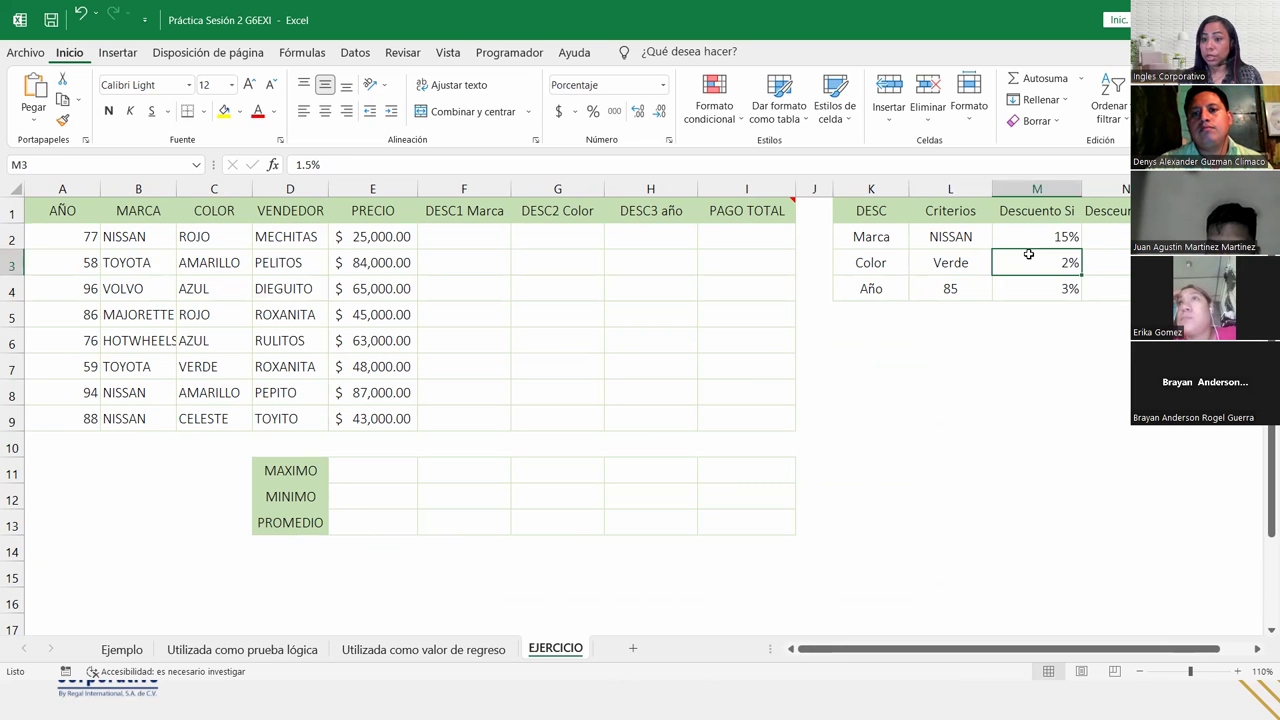
click(1116, 246)
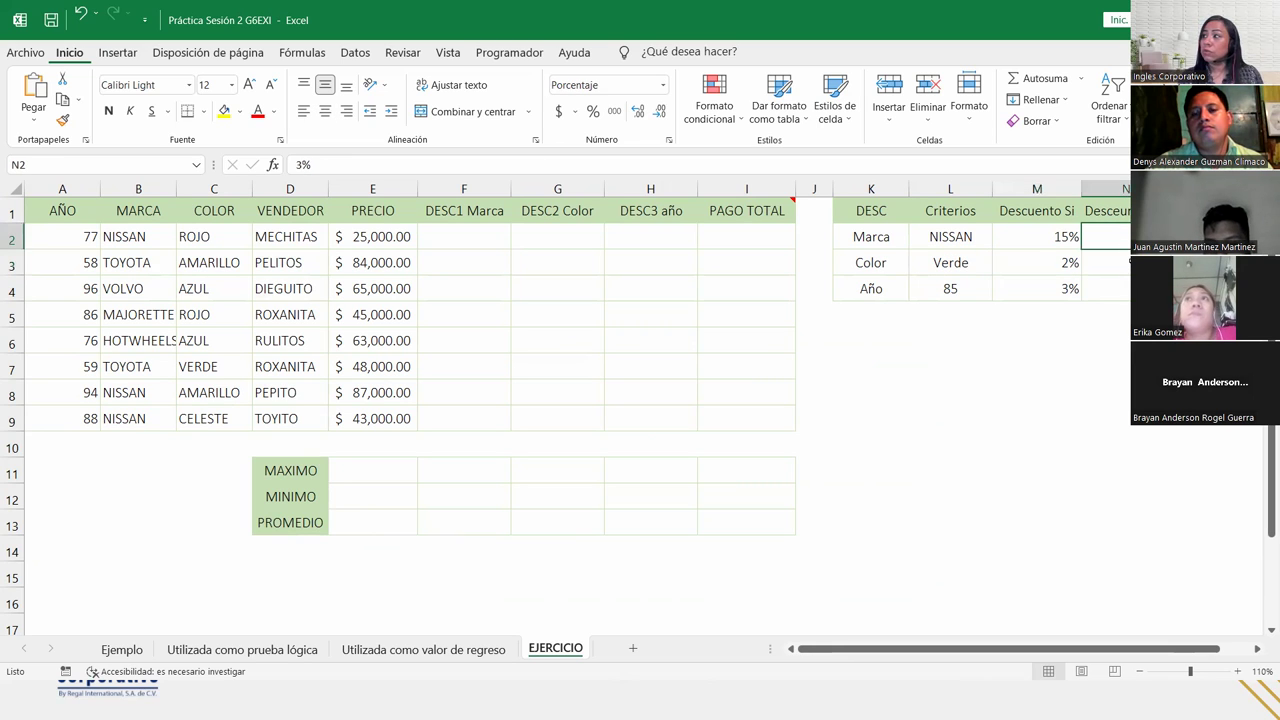
key(Down)
click(895, 281)
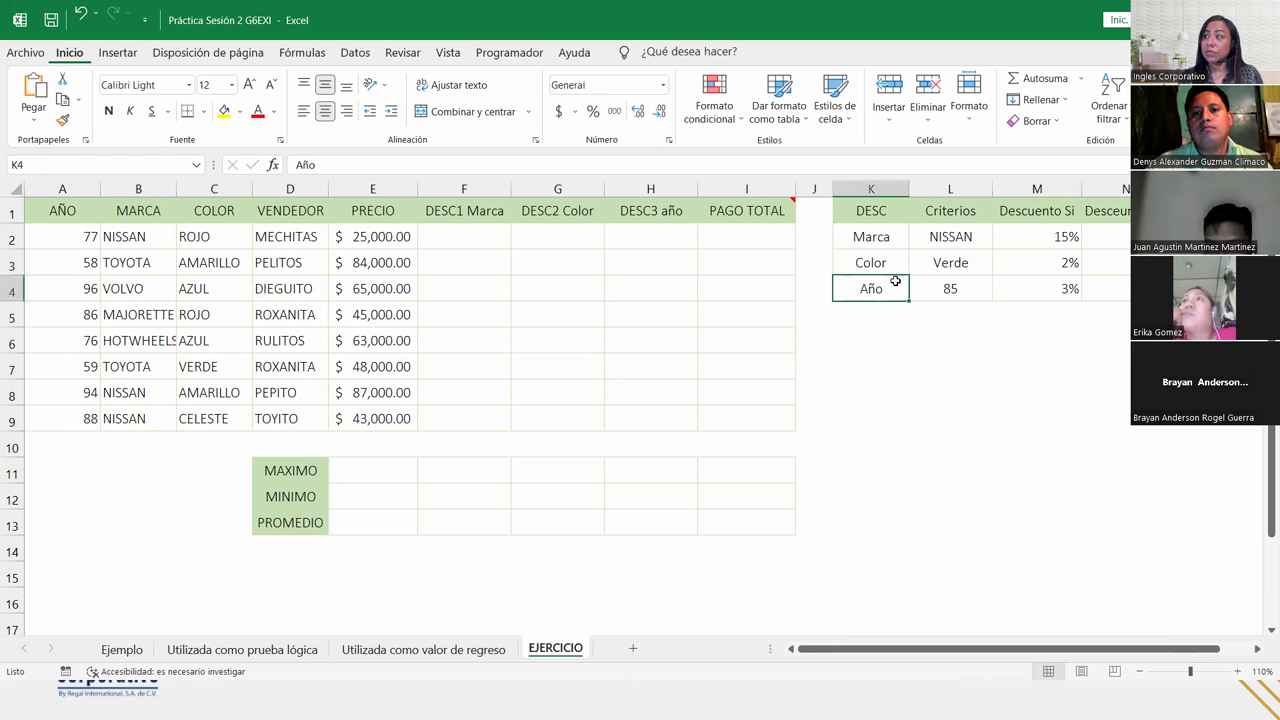
click(1048, 287)
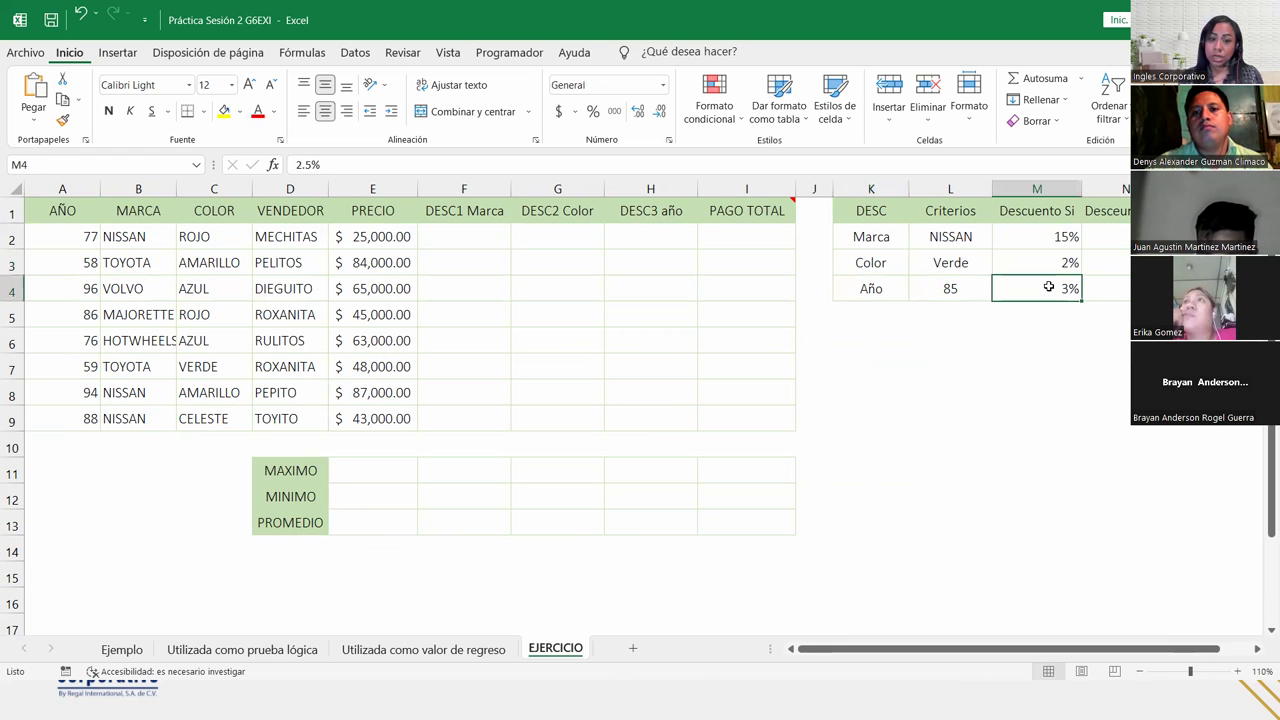
click(1126, 289)
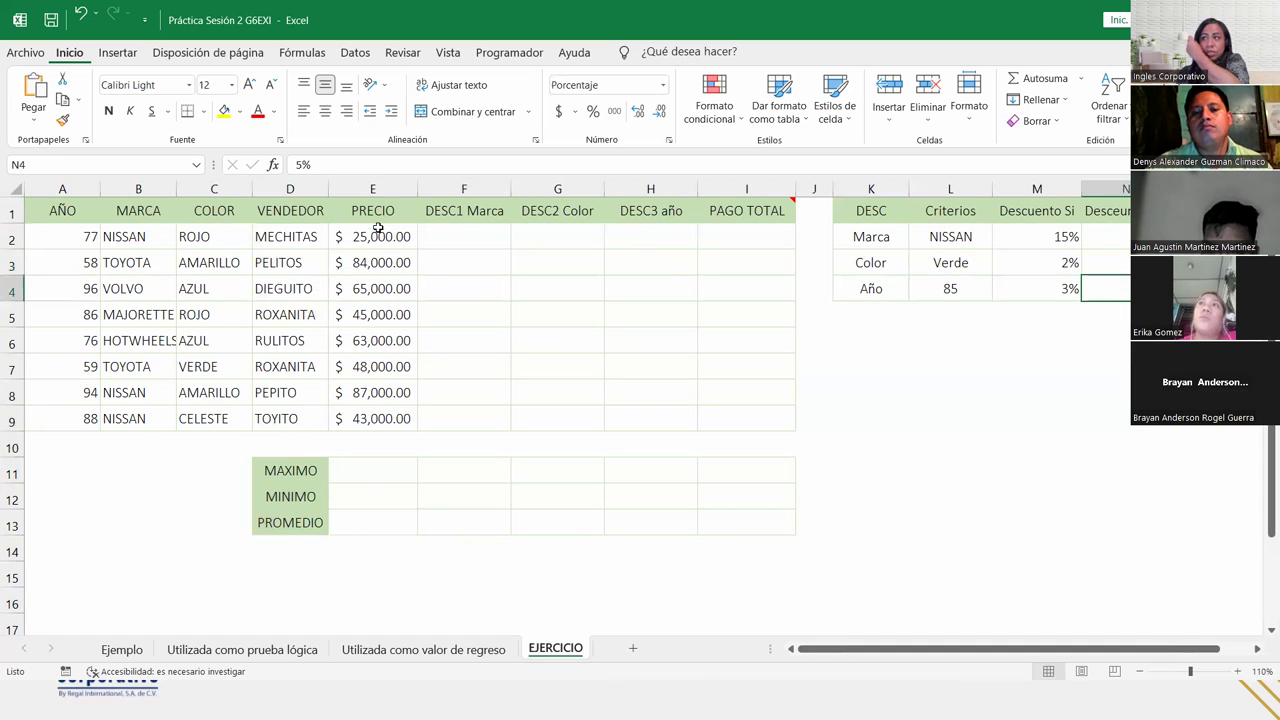
click(460, 237)
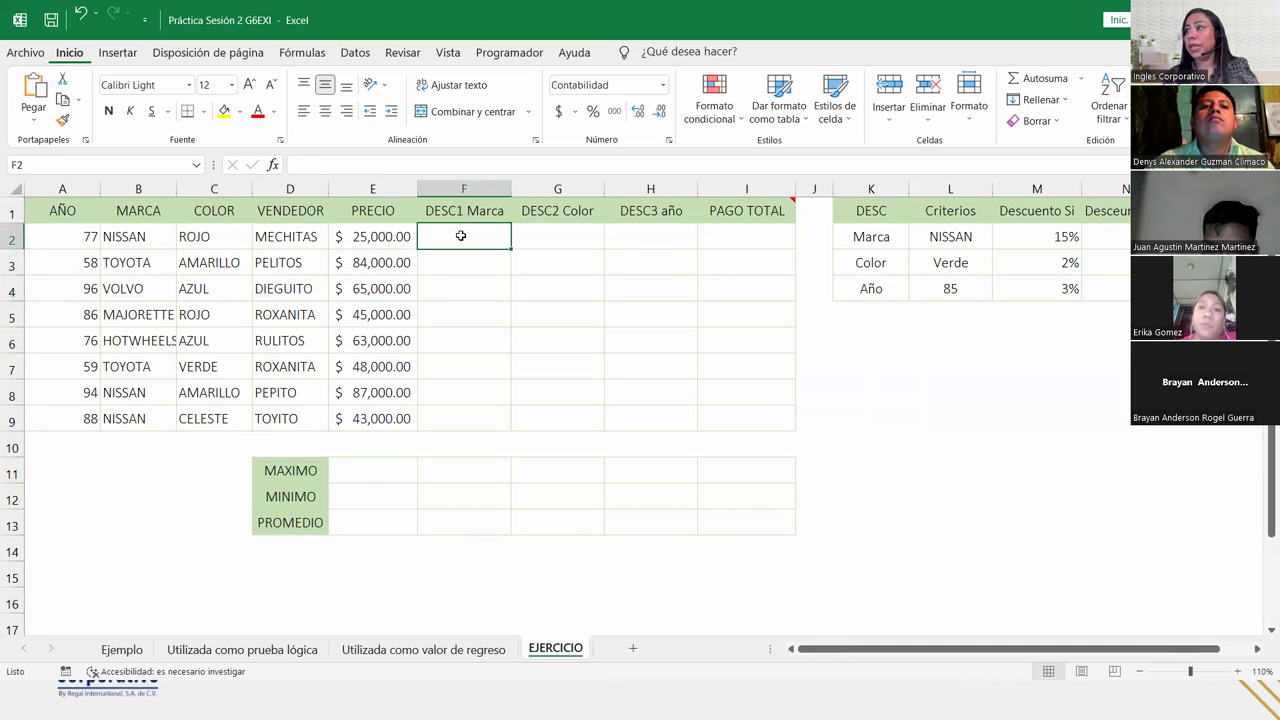
Start F2's formula as =SI(B2=$L$2; to compare the brand with the NISSAN criterion.
text(=S)
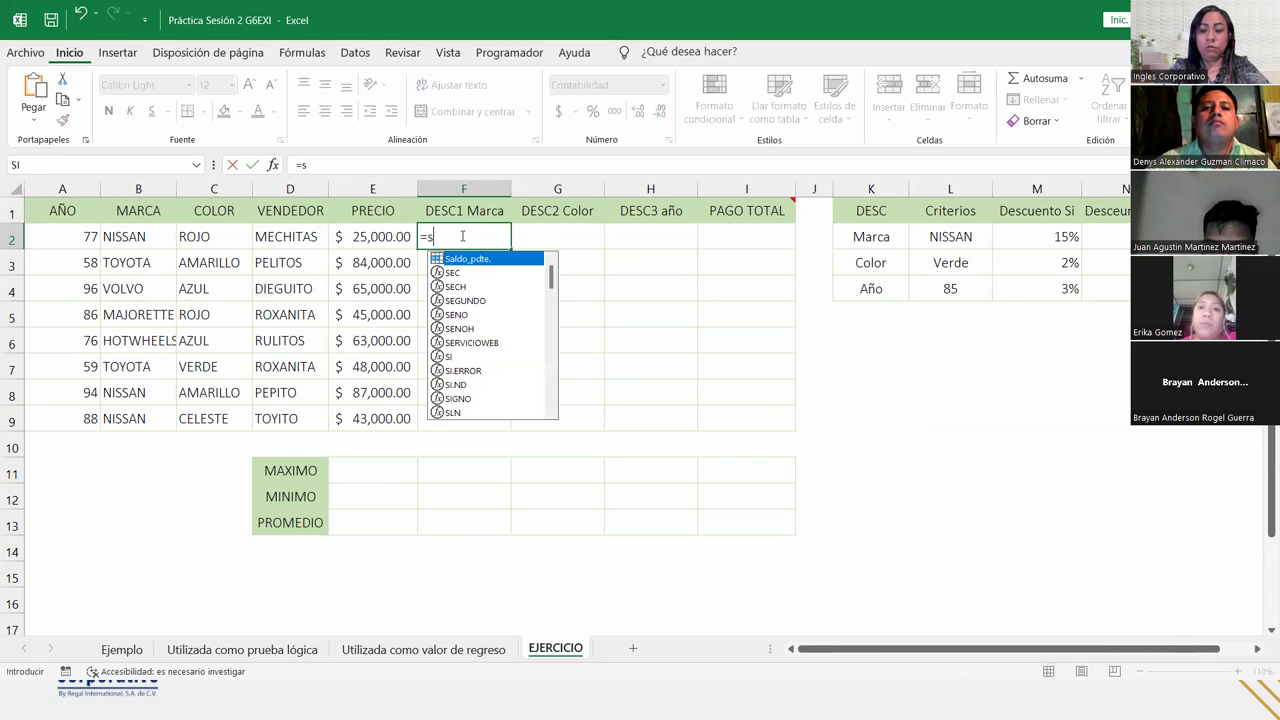
text(I()
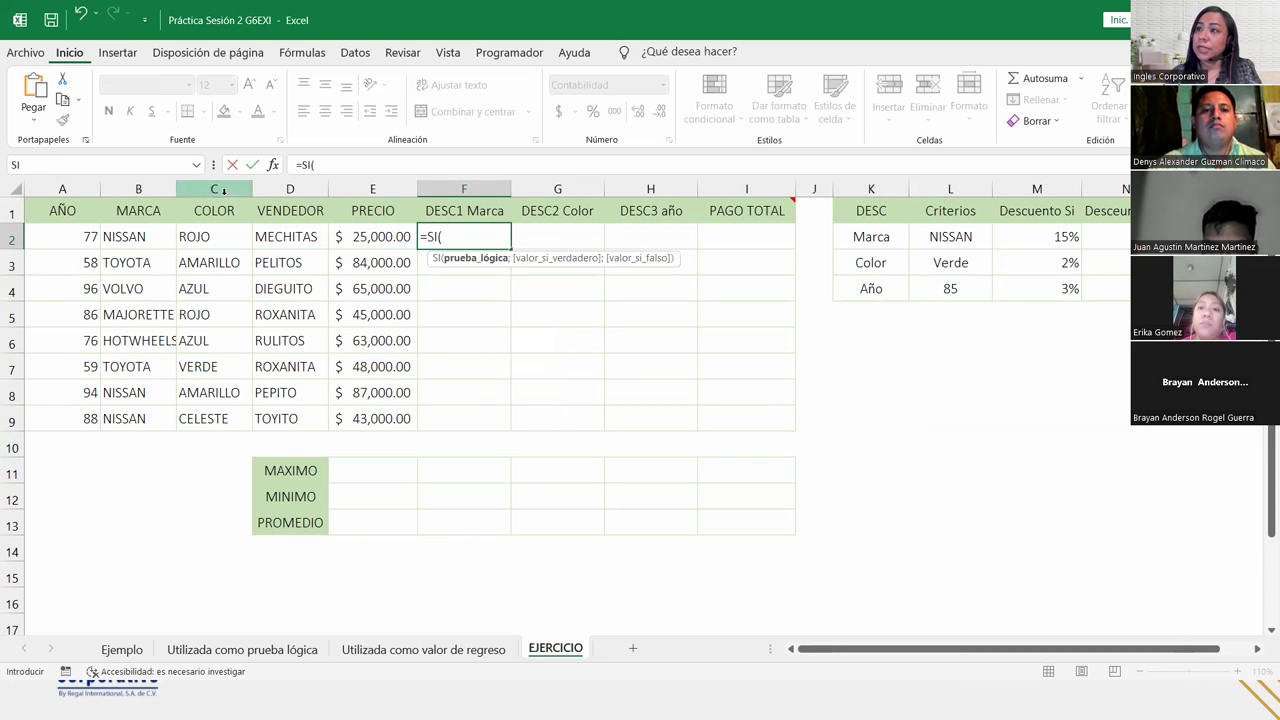
click(147, 236)
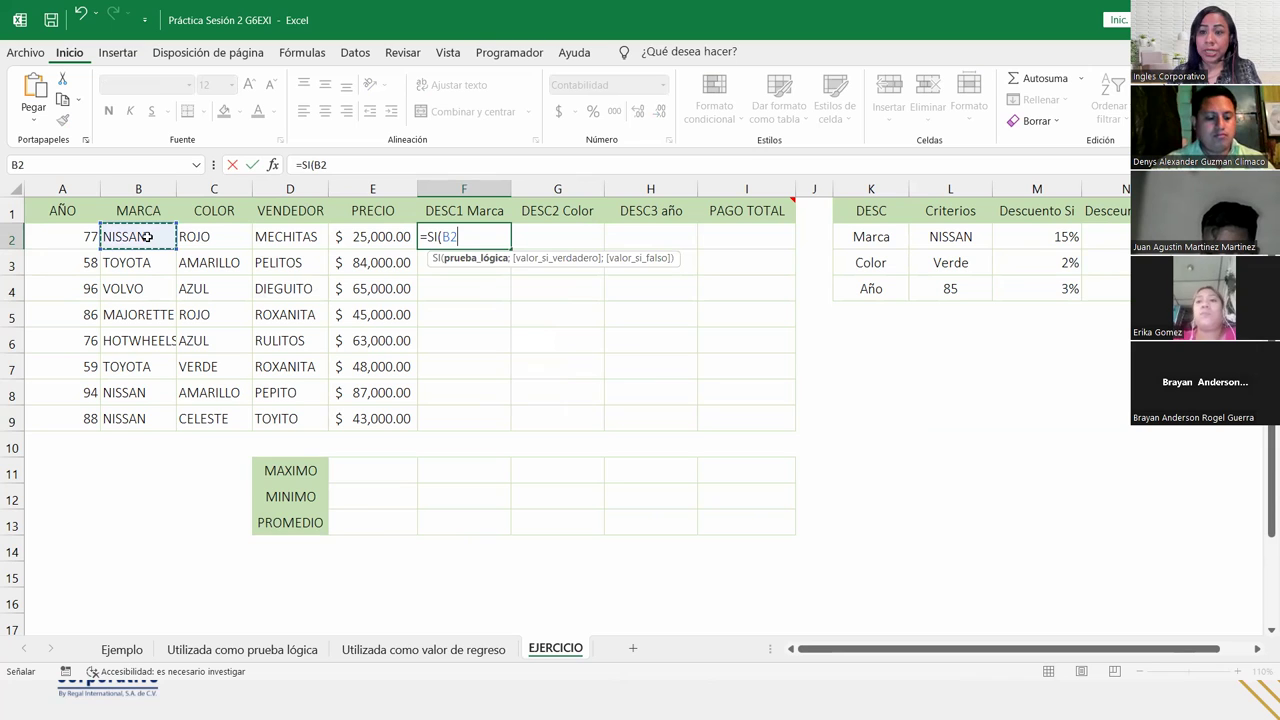
text(=)
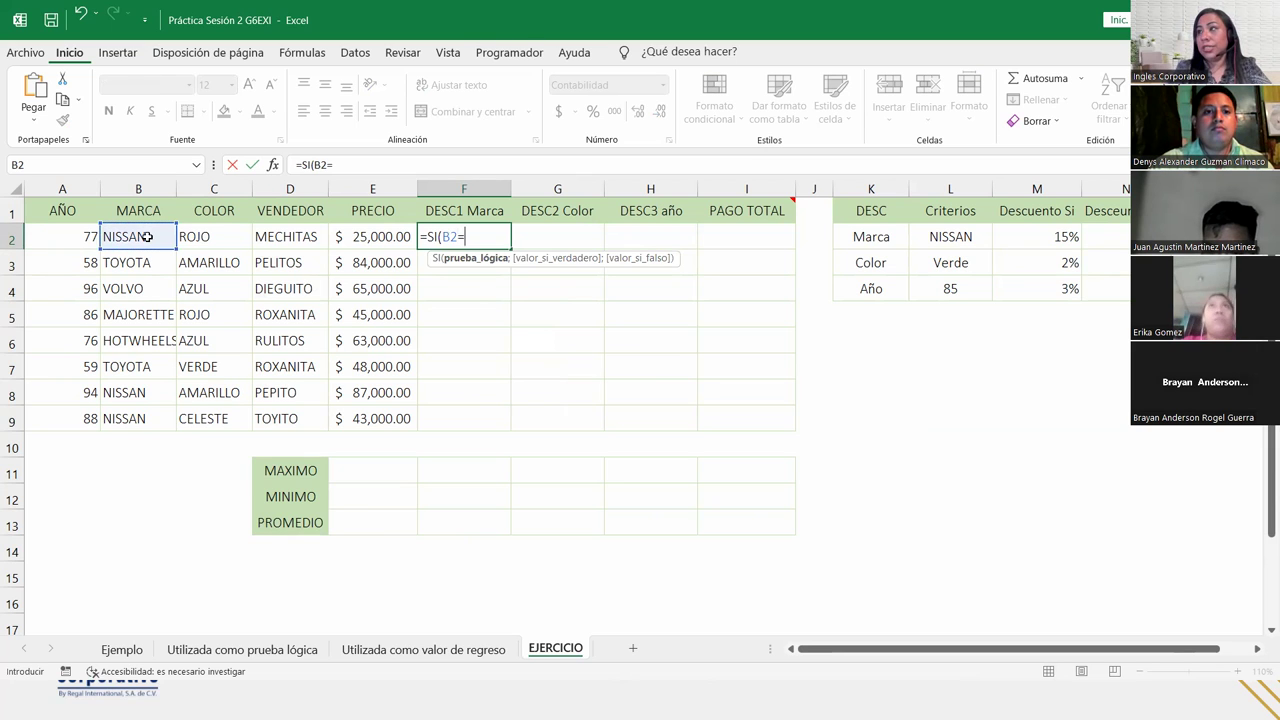
click(942, 233)
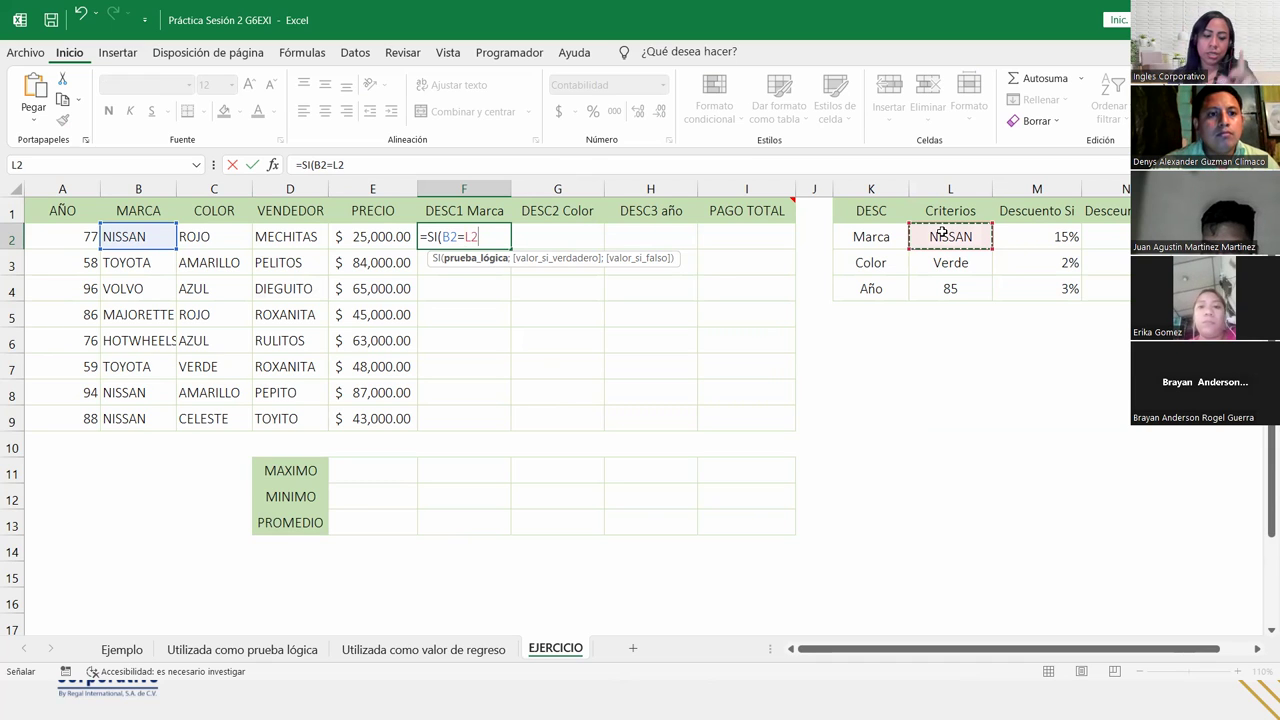
key(F4)
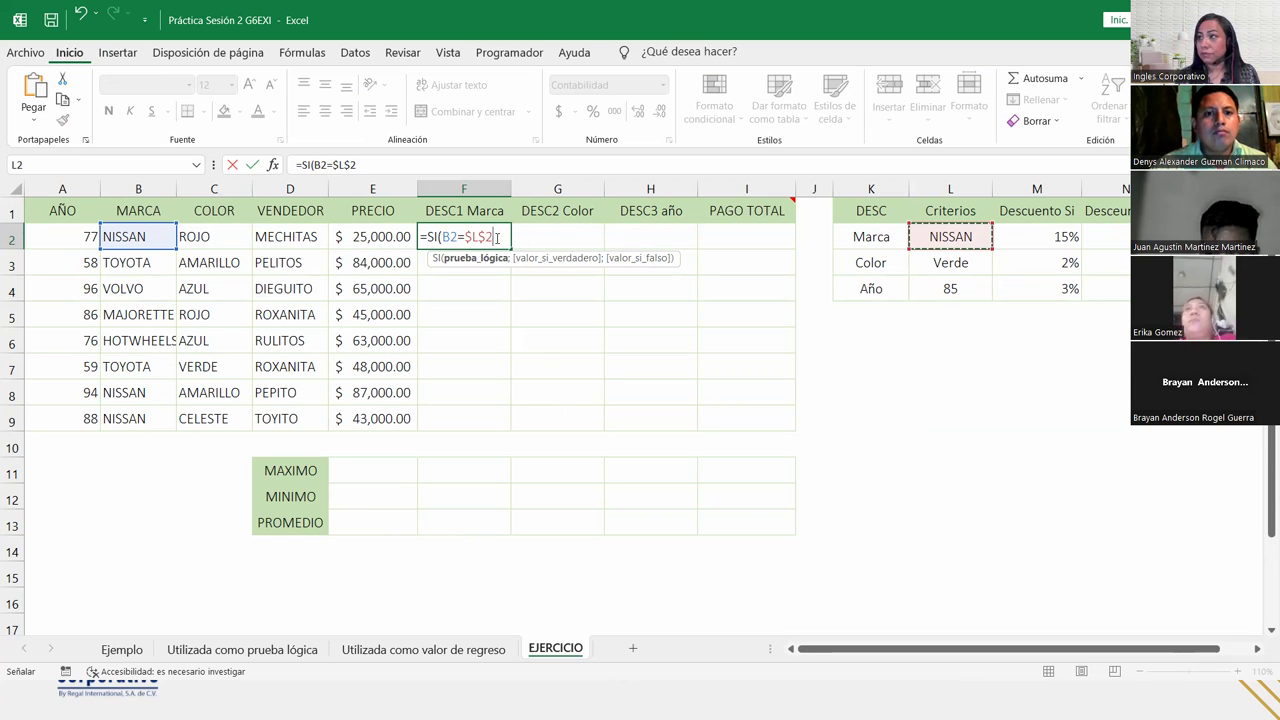
text(;)
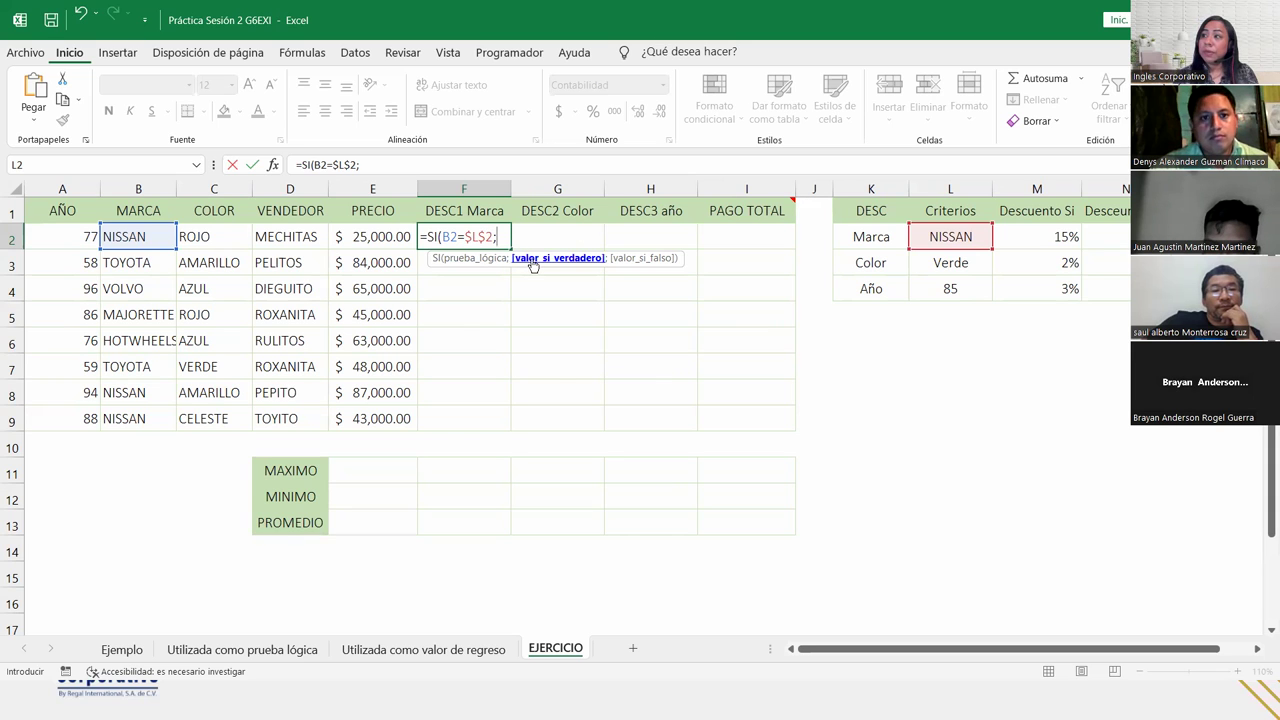
Complete F2 as =SI(B2=$L$2;E2*$M$2;E2*$N$2), giving a $3,750.00 brand discount.
click(372, 236)
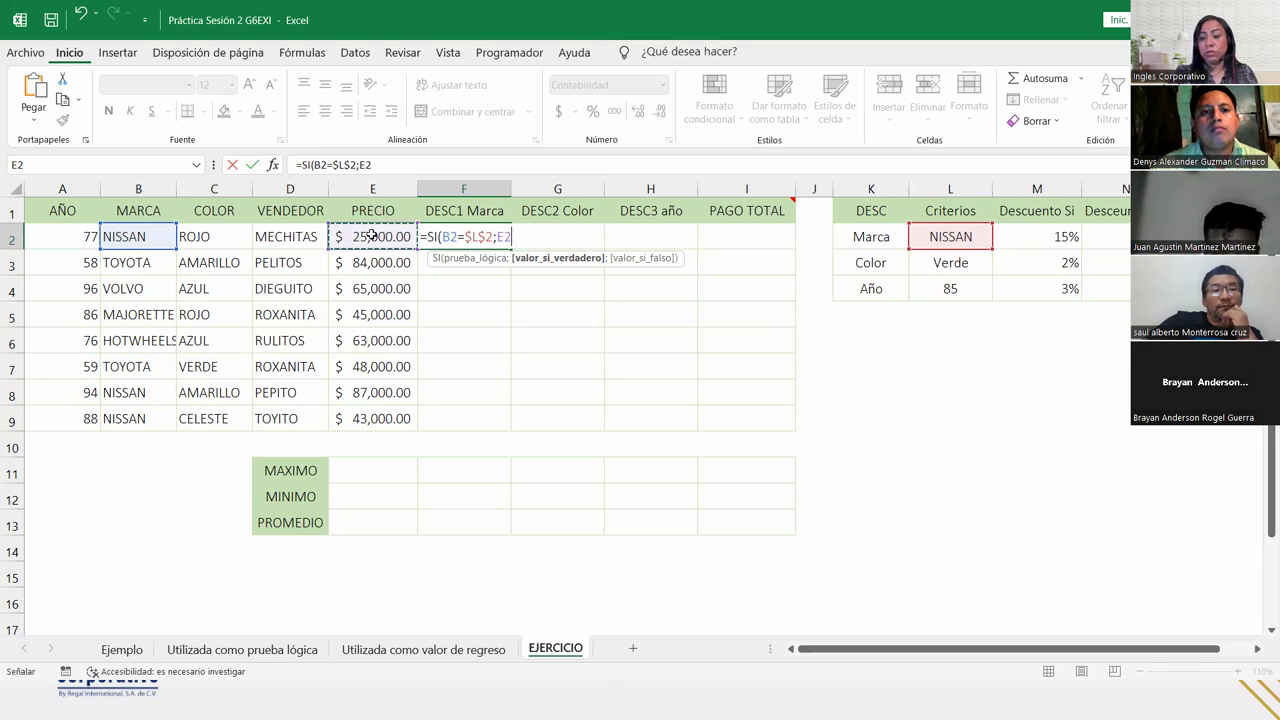
text(*)
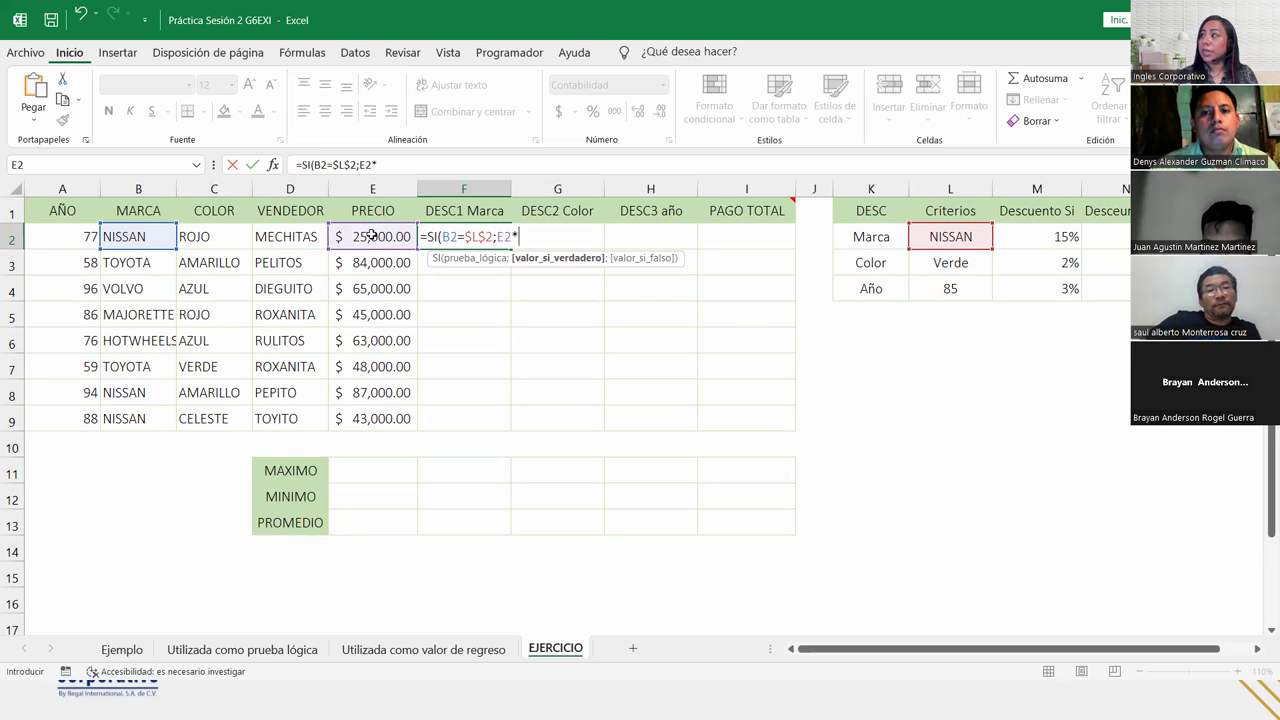
click(1046, 241)
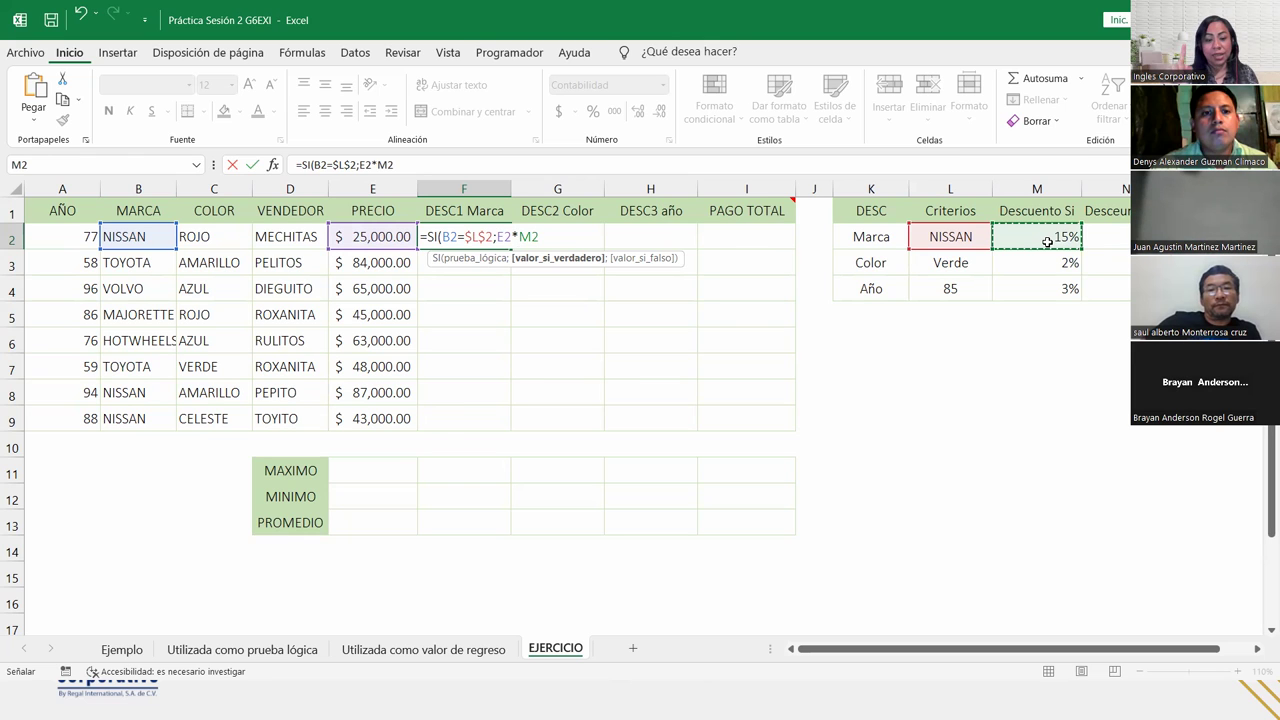
key(F5)
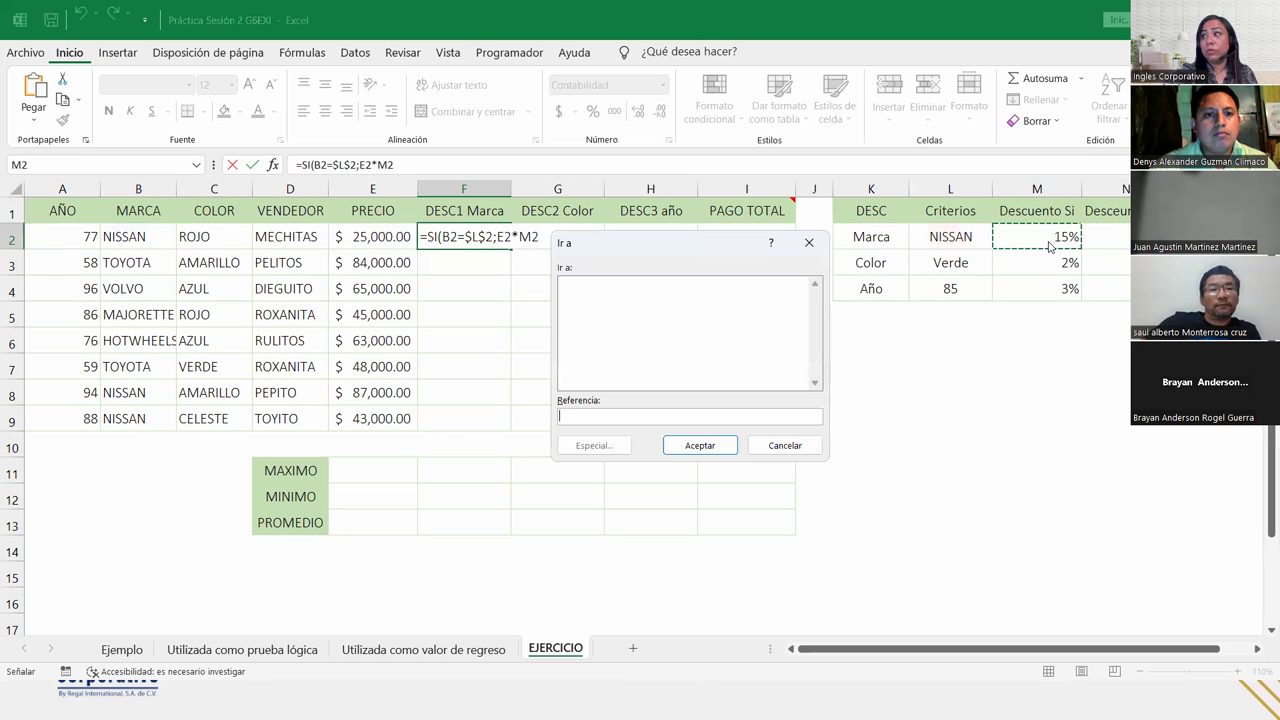
key(Escape)
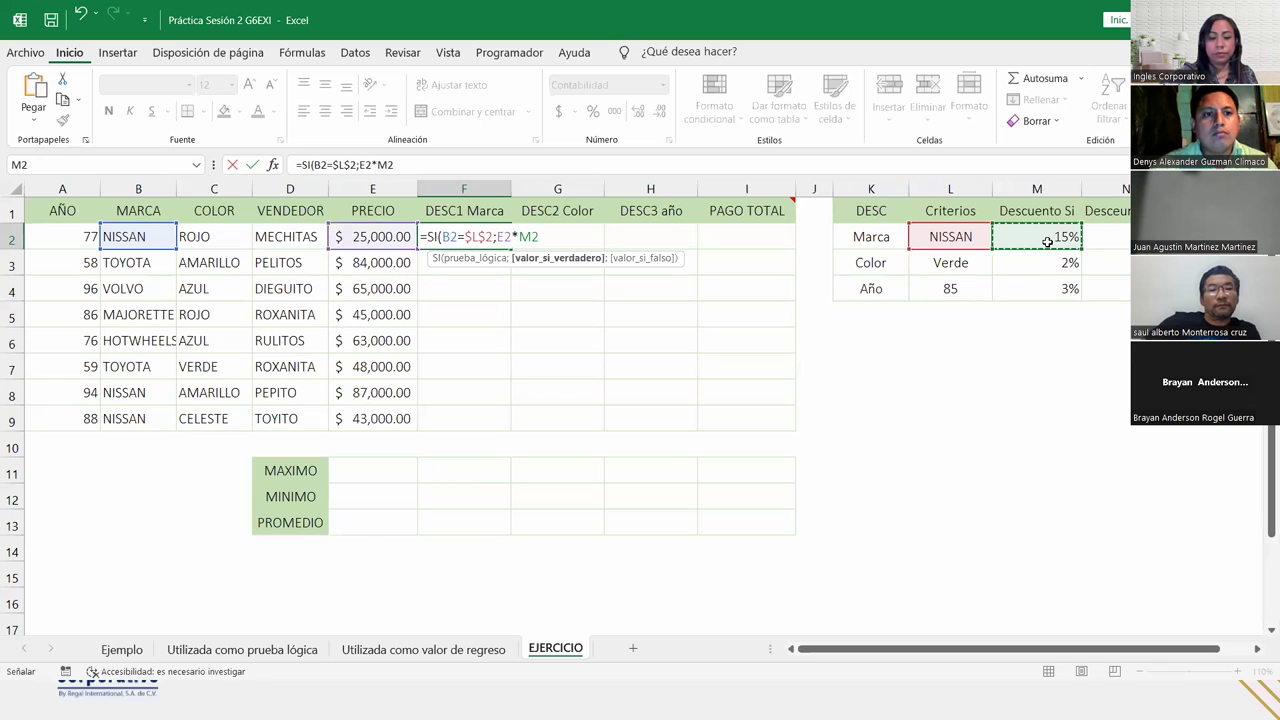
key(F4)
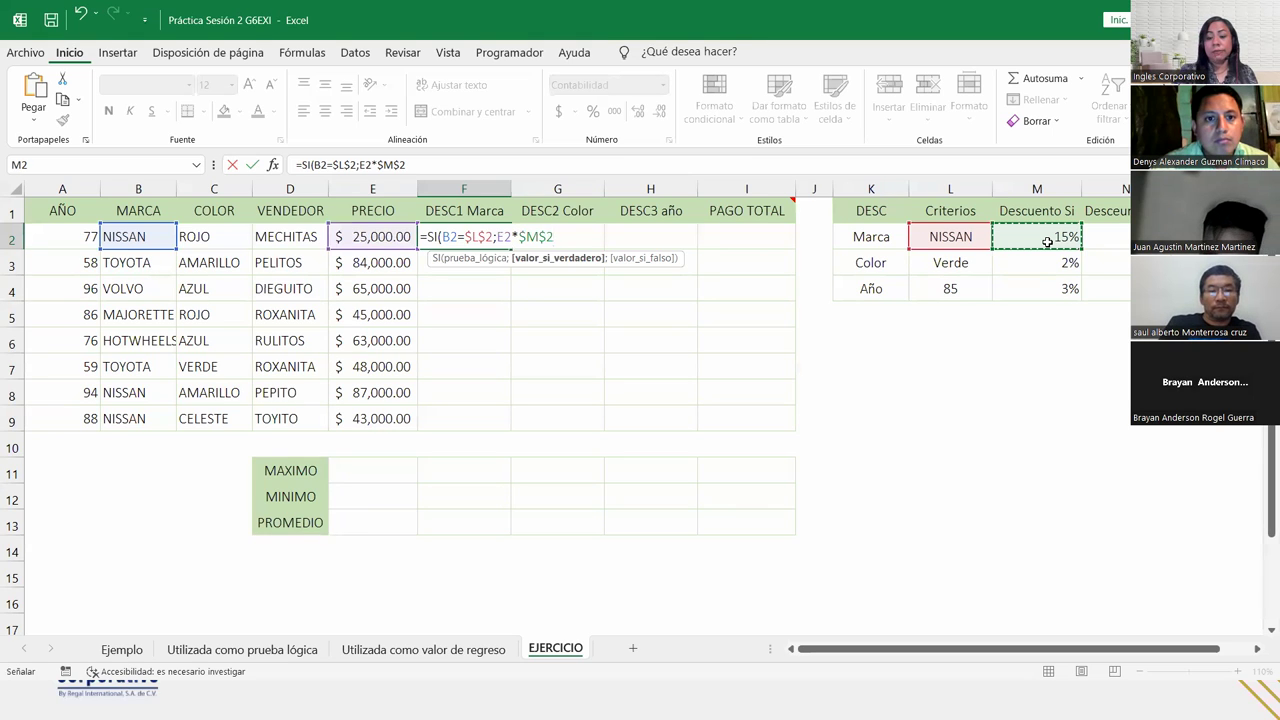
text(;)
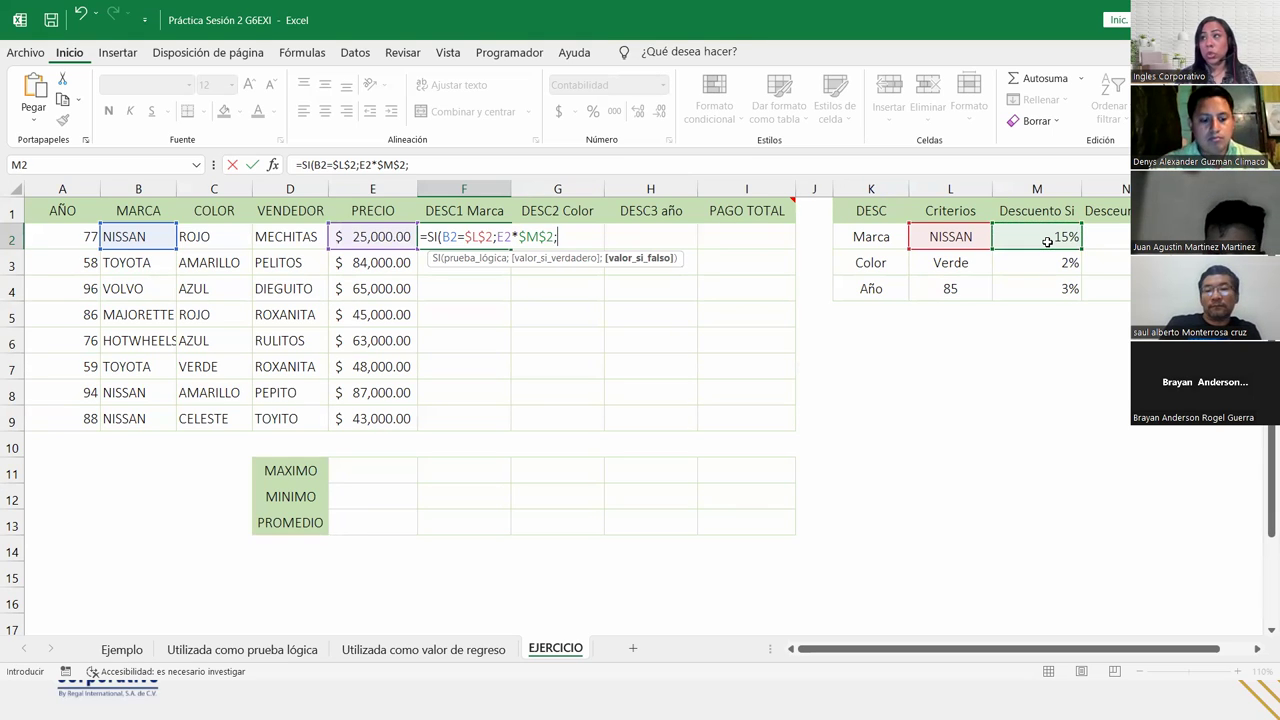
click(372, 236)
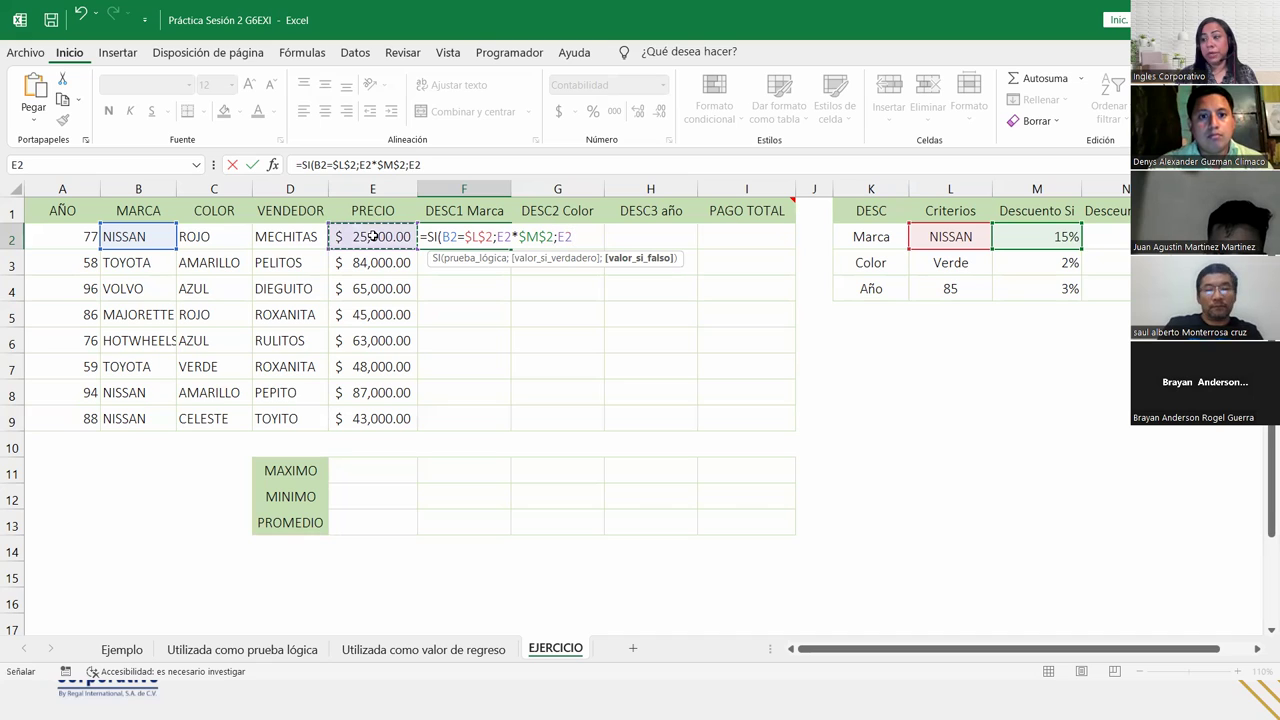
text(*)
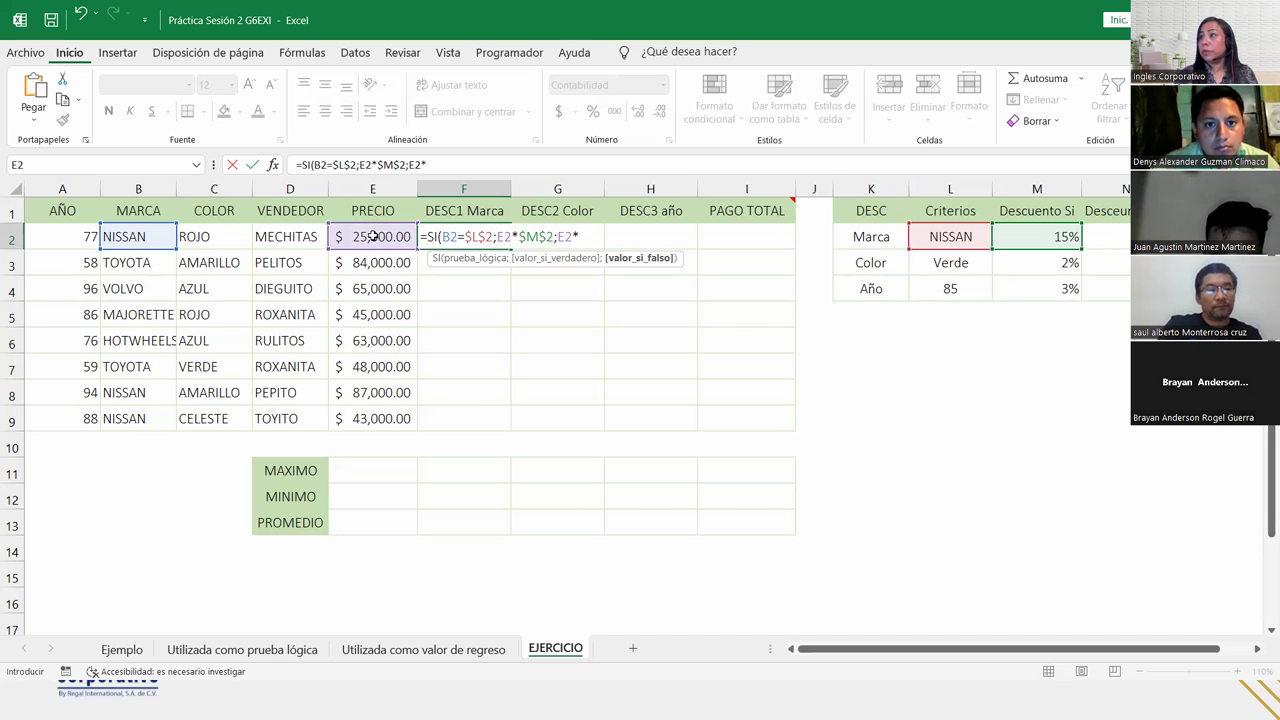
click(1127, 240)
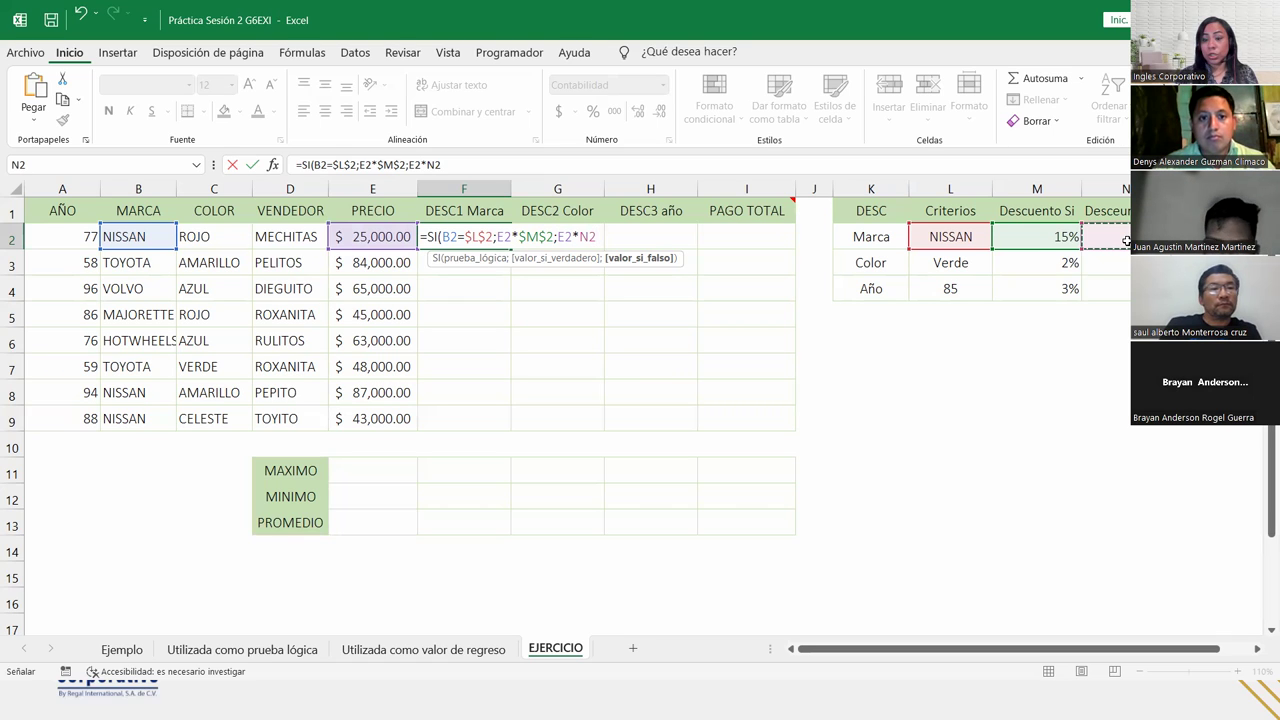
key(F4)
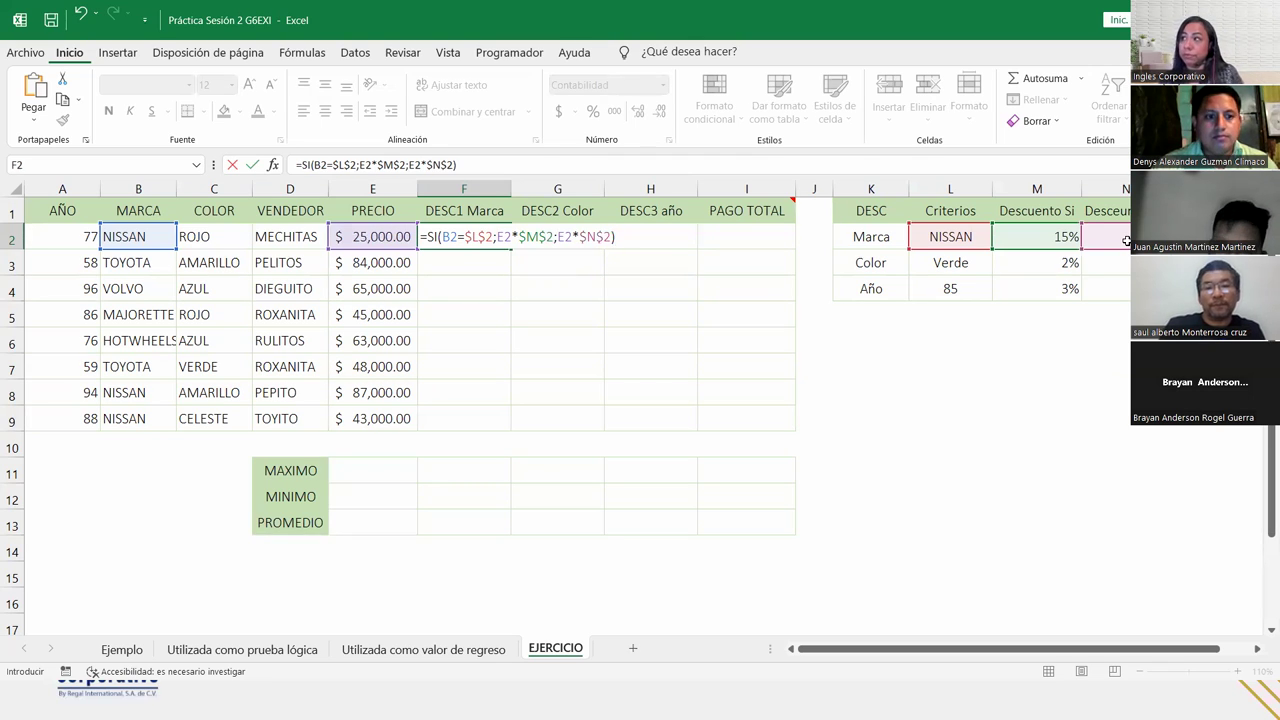
key(Return)
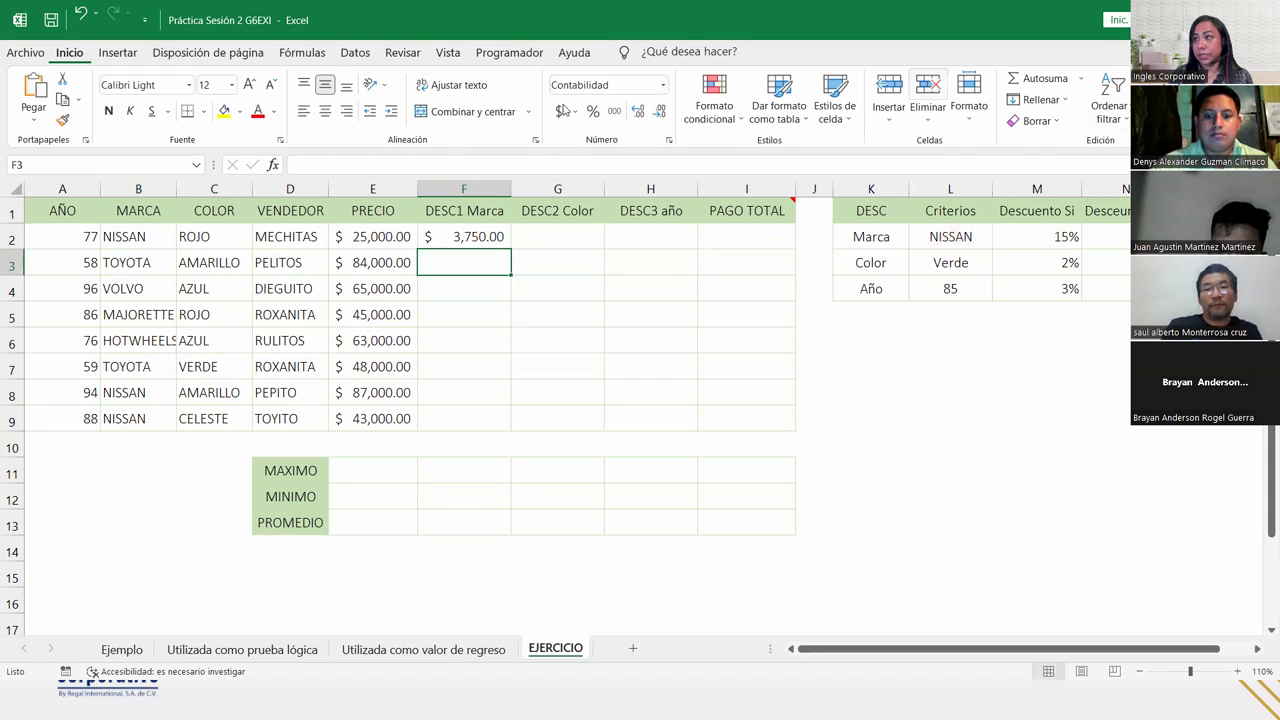
Copy F2's brand-discount formula down through F9 and check each copied cell.
click(451, 227)
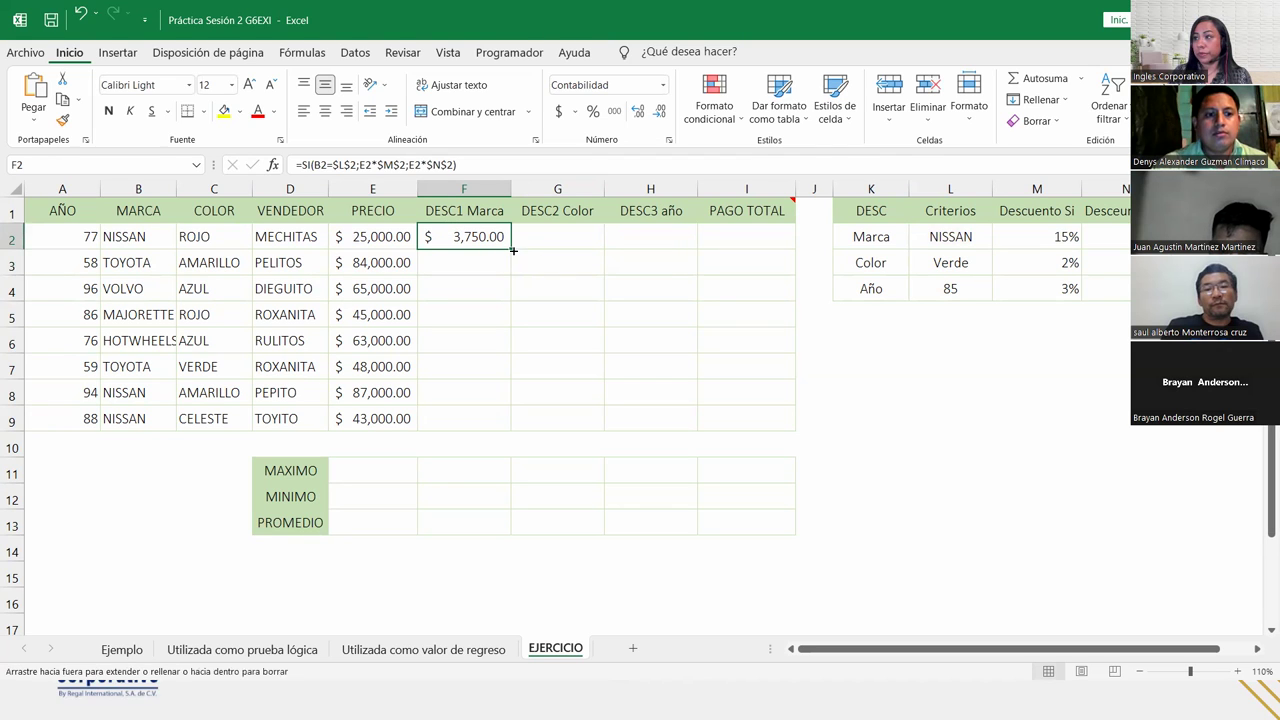
double_click(513, 251)
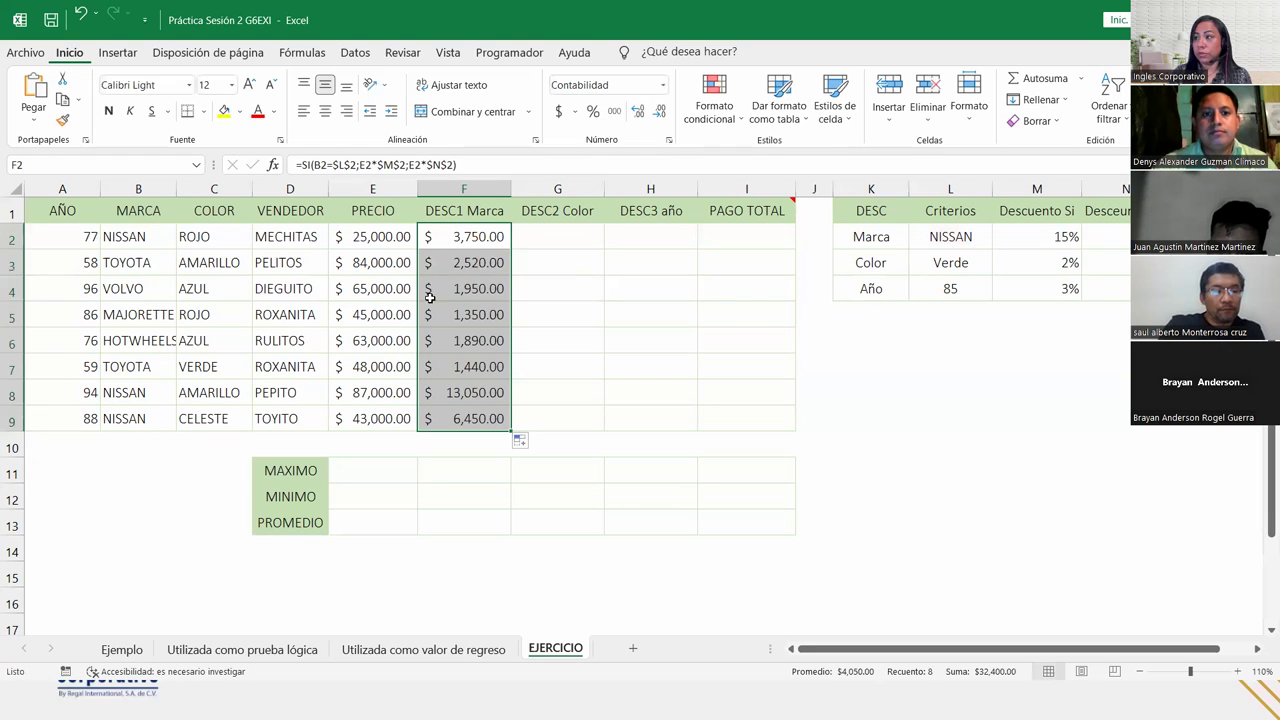
click(462, 411)
click(458, 391)
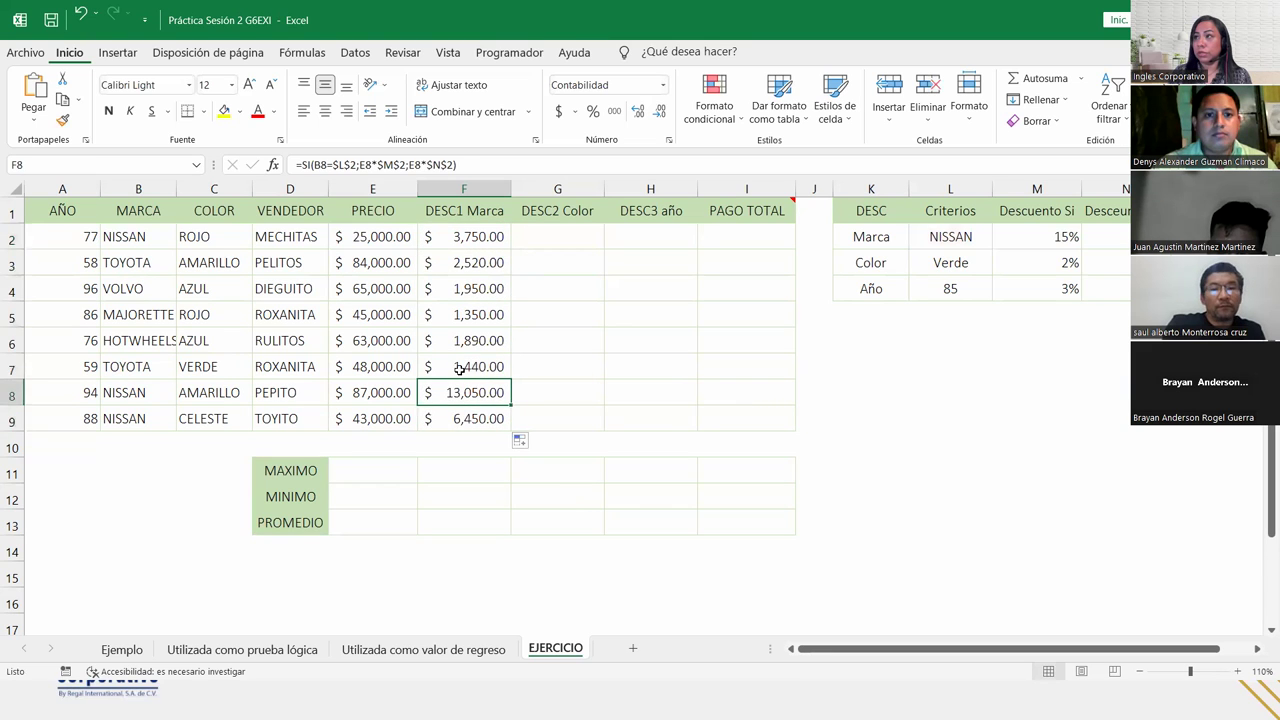
click(460, 369)
click(459, 341)
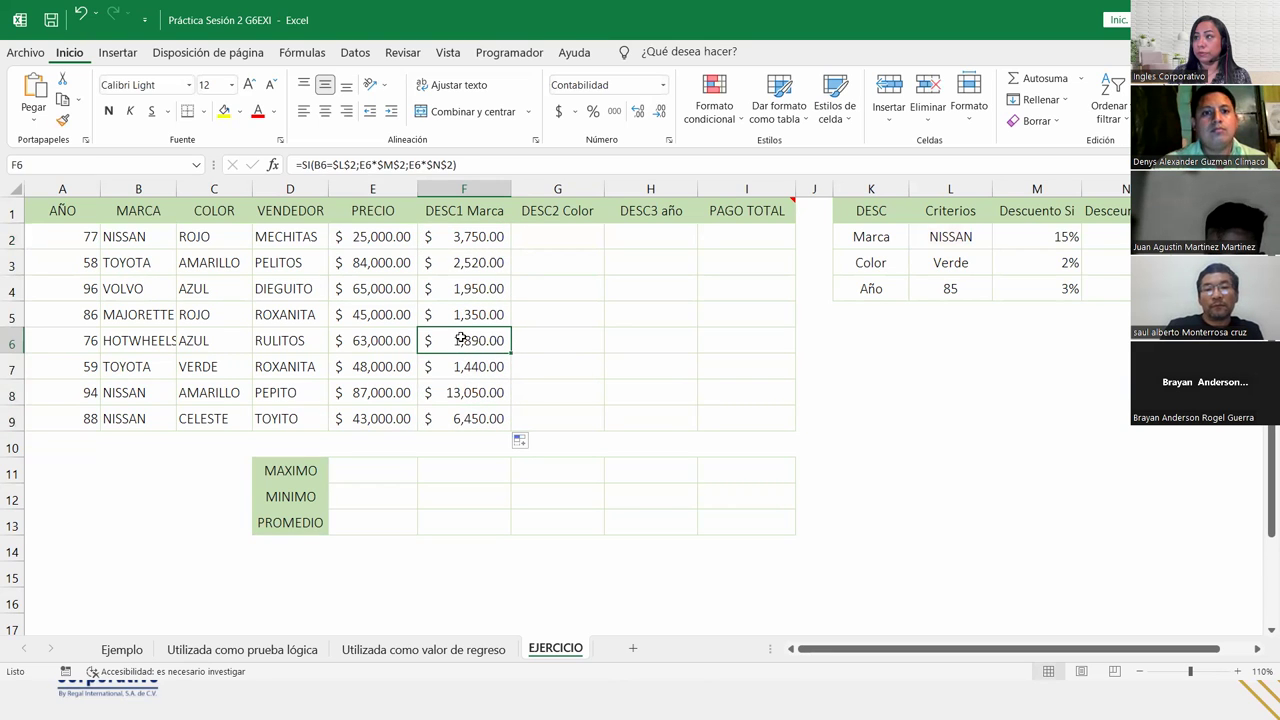
click(463, 314)
click(466, 289)
click(465, 264)
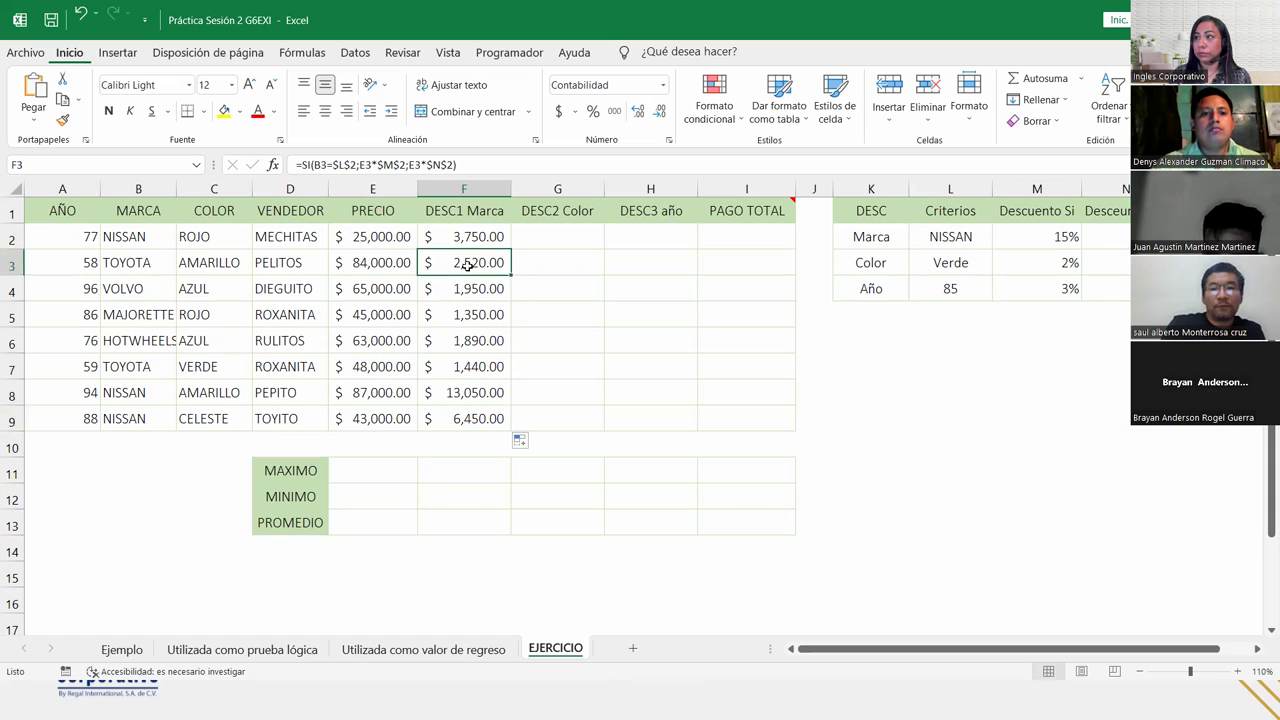
click(468, 236)
click(536, 237)
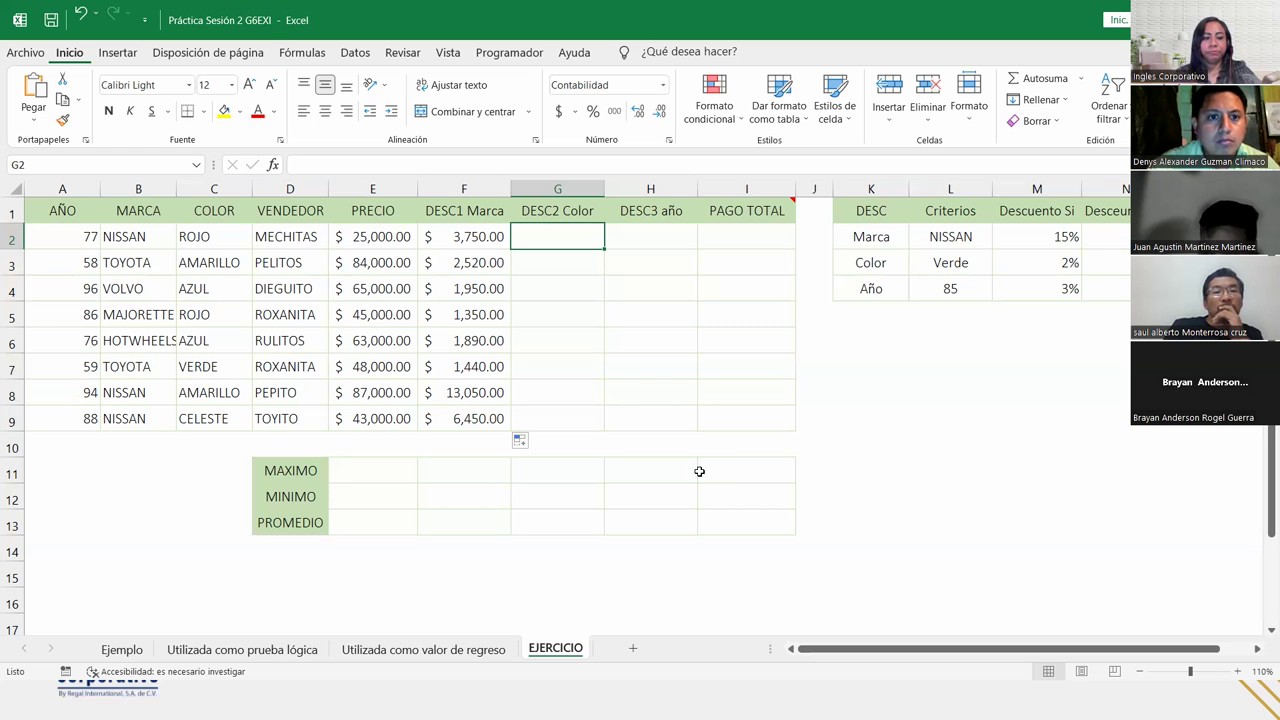
Begin G2's formula as =SI(C2=$L$3;E2*$M$3 to test for the Verde colour.
text(=SI()
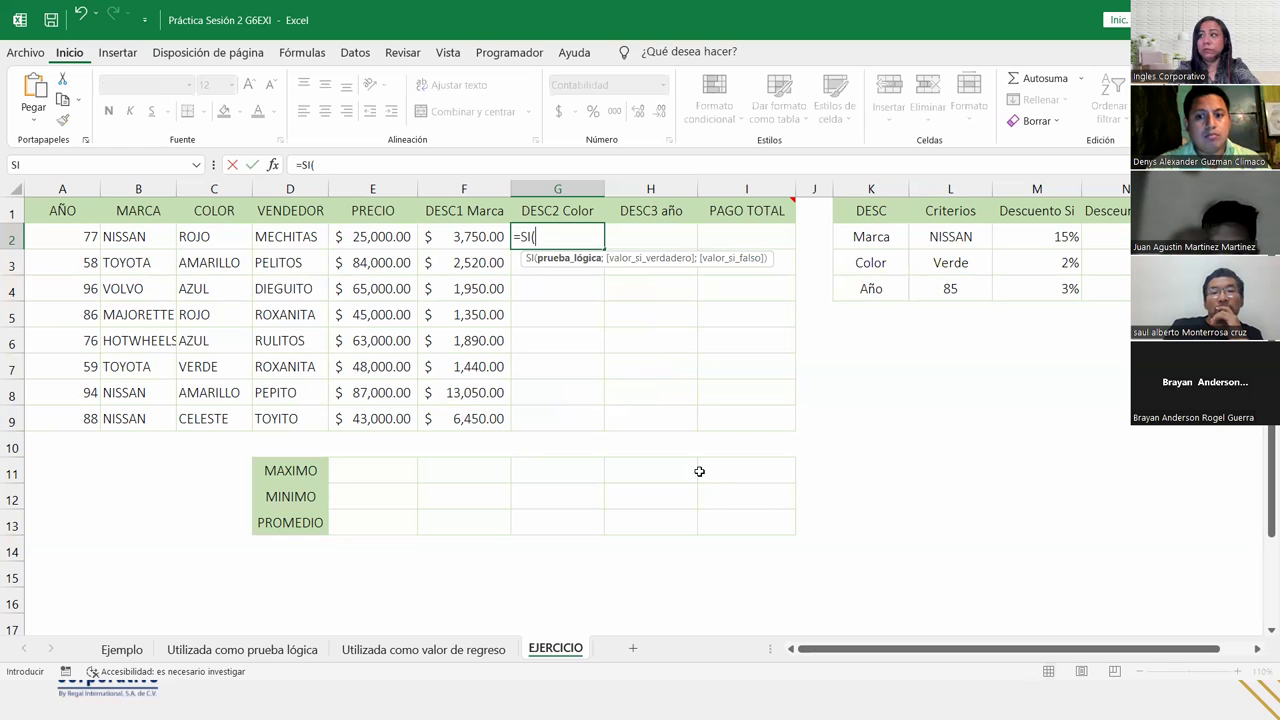
click(207, 244)
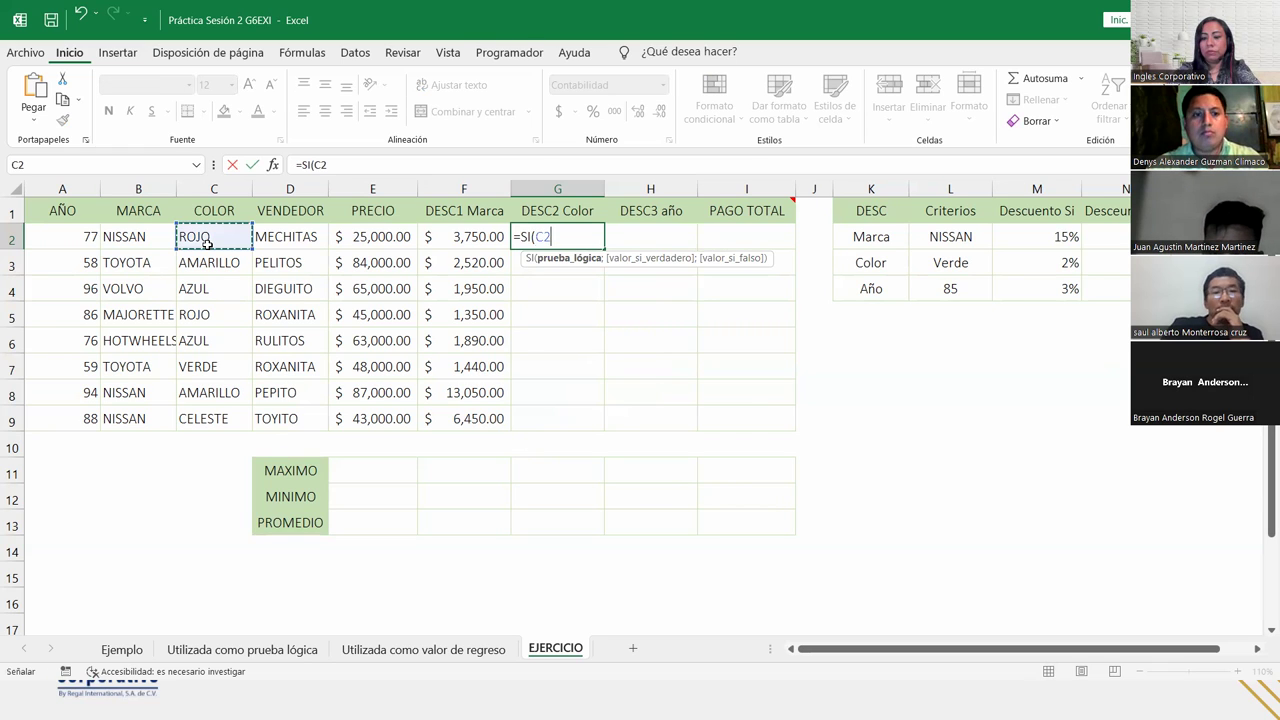
text(=)
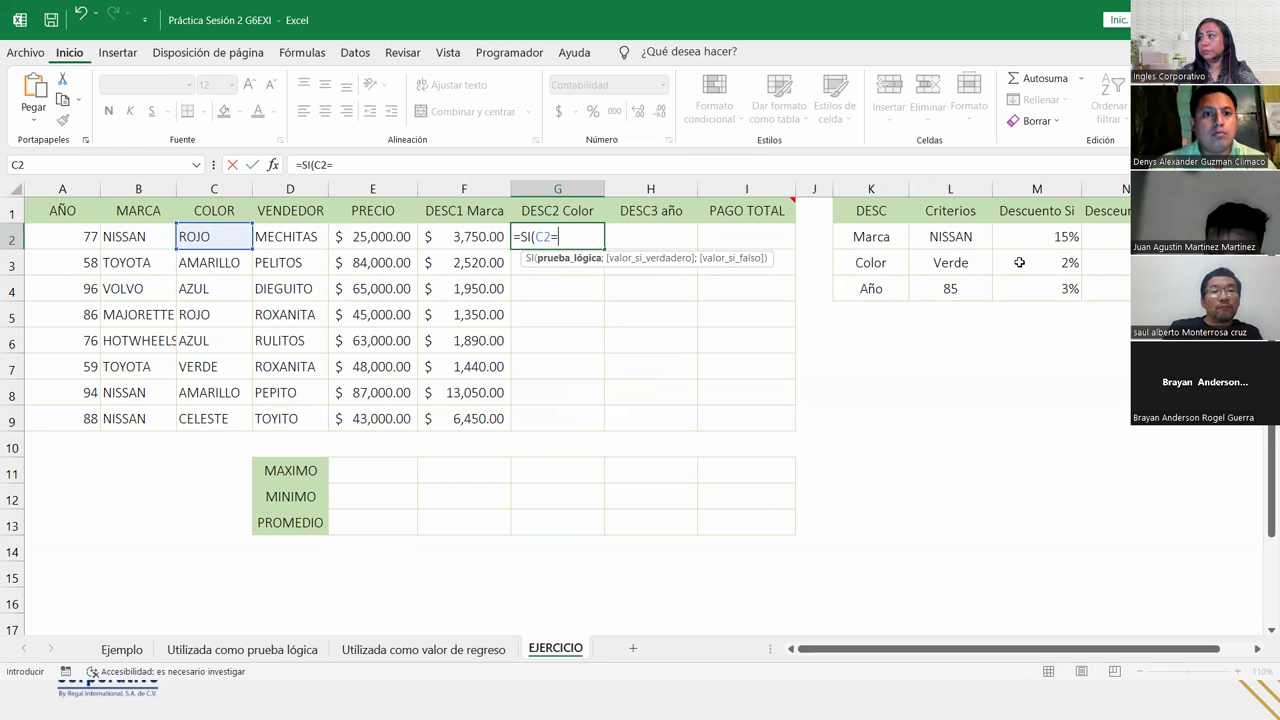
click(959, 266)
key(F4)
text(;)
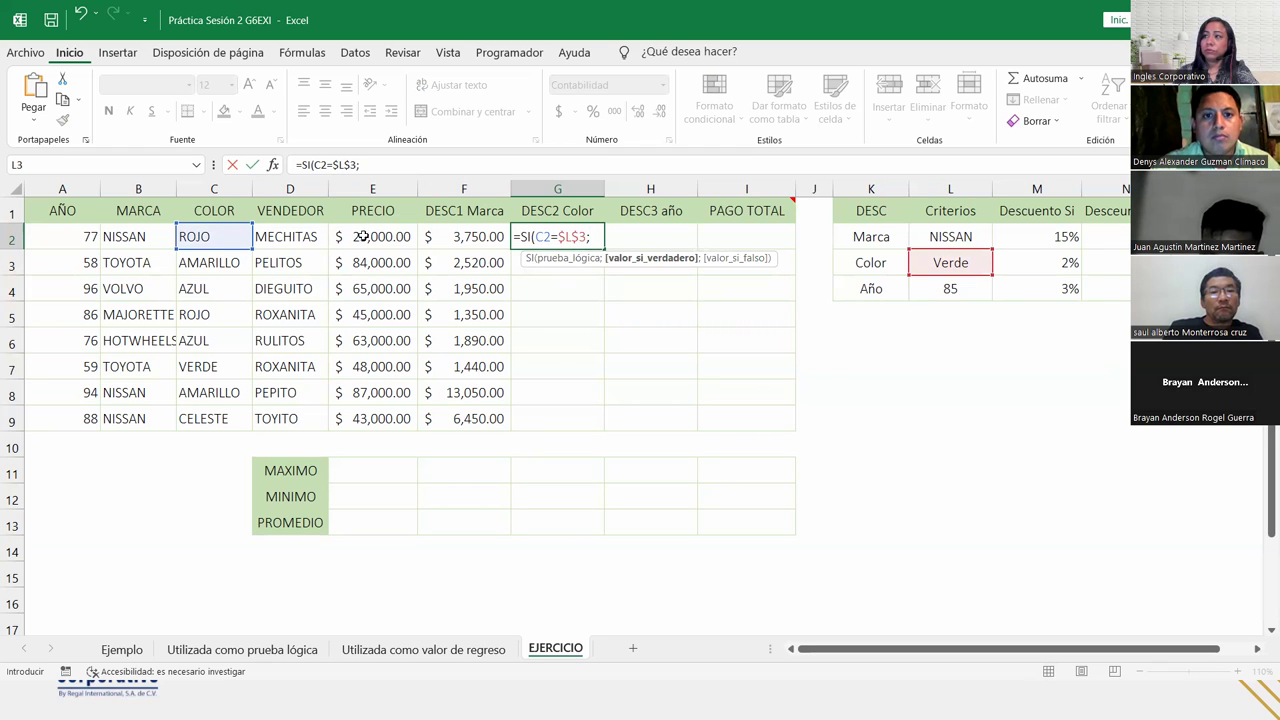
click(367, 238)
text(*)
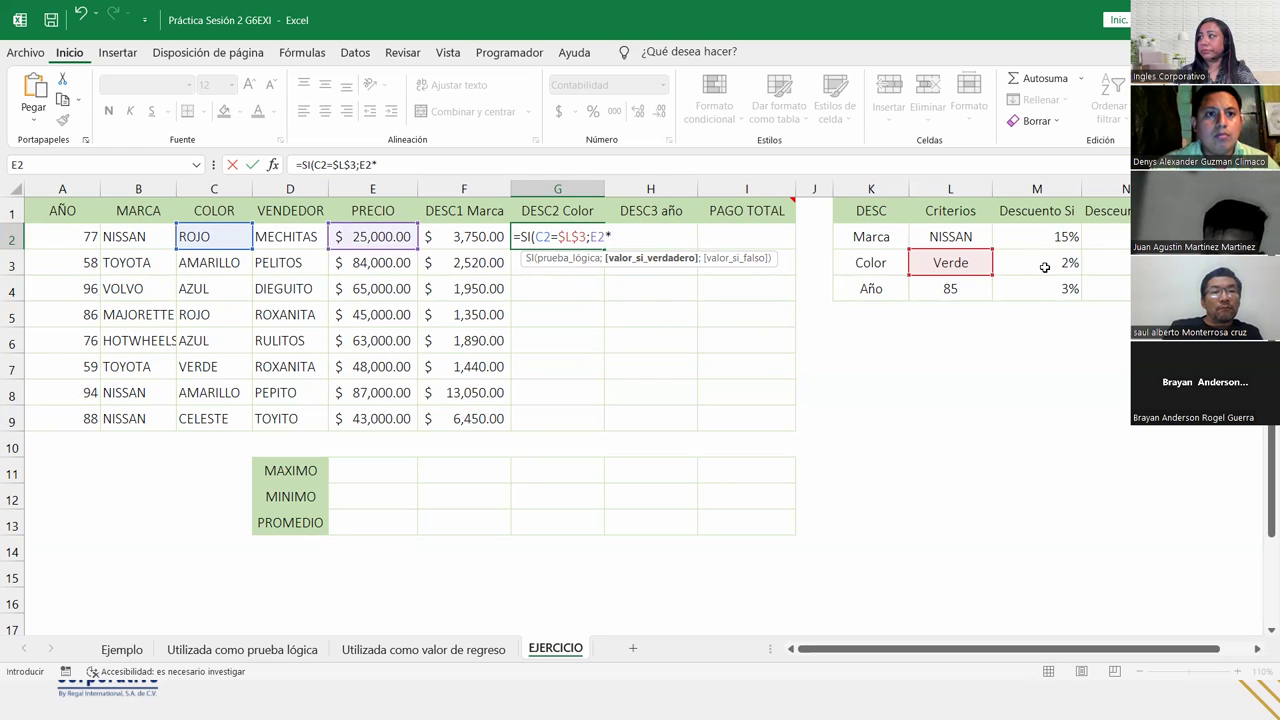
click(1044, 267)
key(F4)
Complete G2 as =SI(C2=$L$3;E2*$M$3;E2*$N$3) with the alternative N3 rate.
text(;)
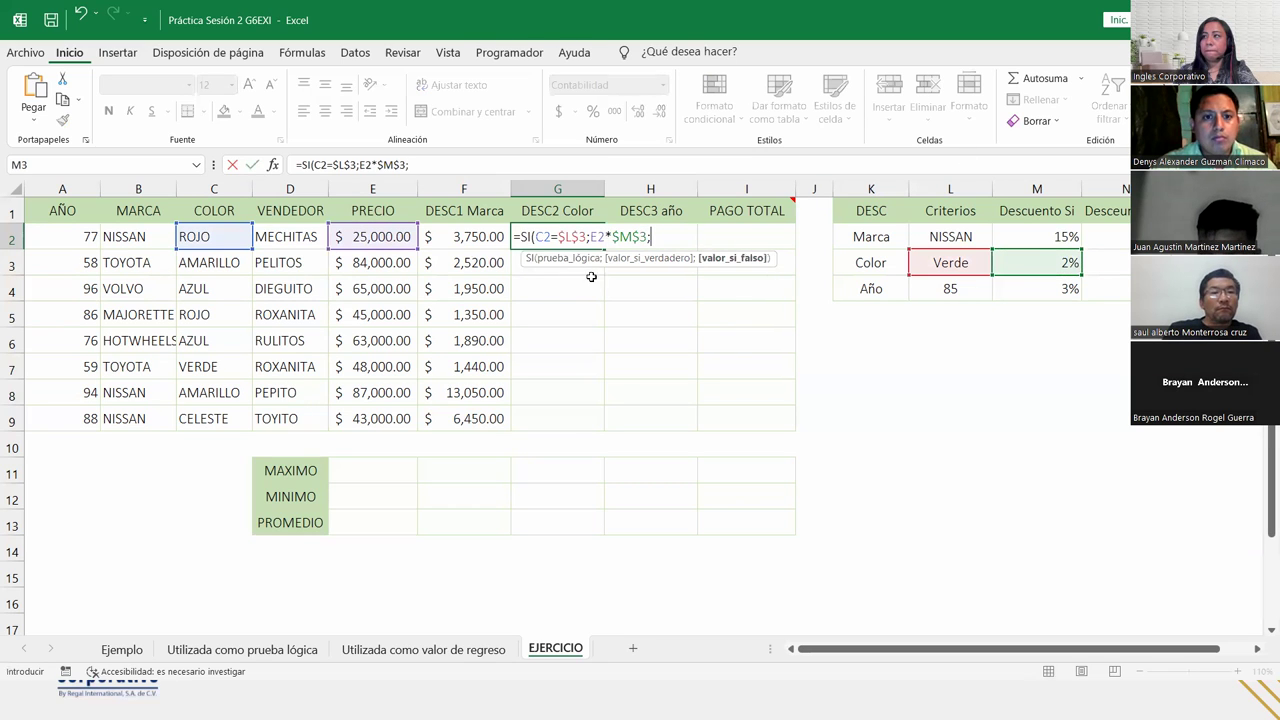
click(395, 237)
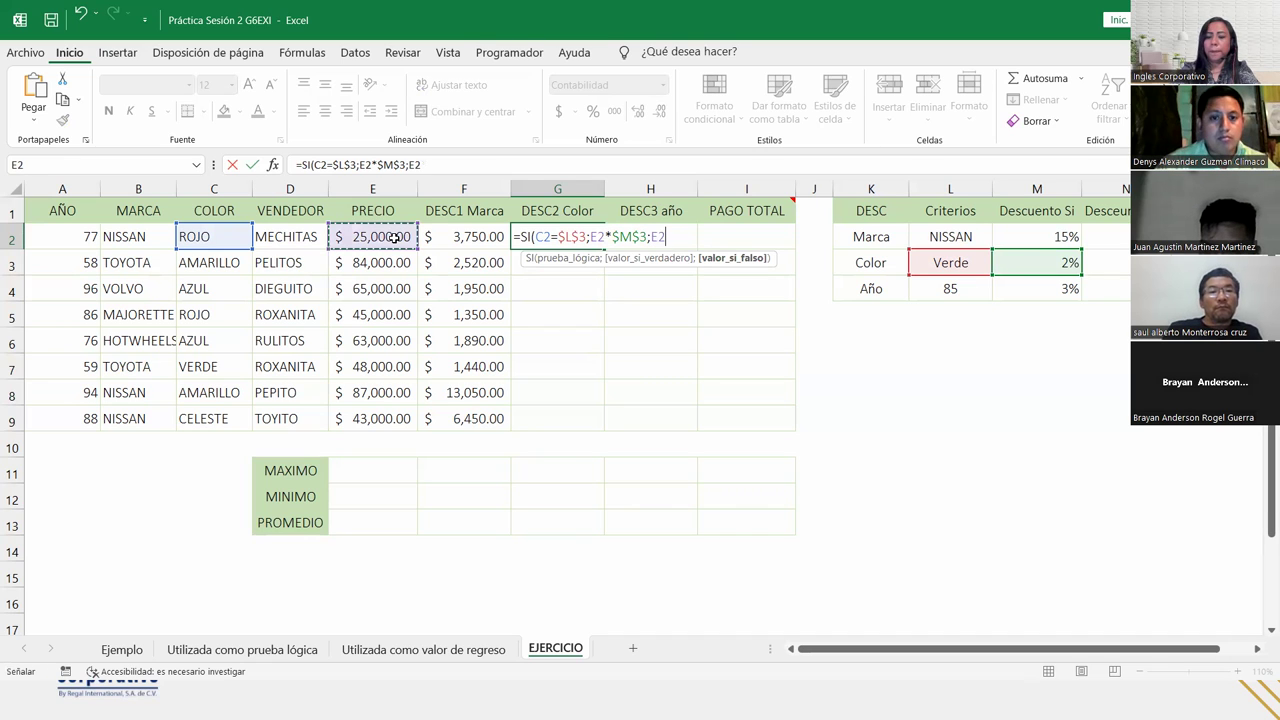
text(*)
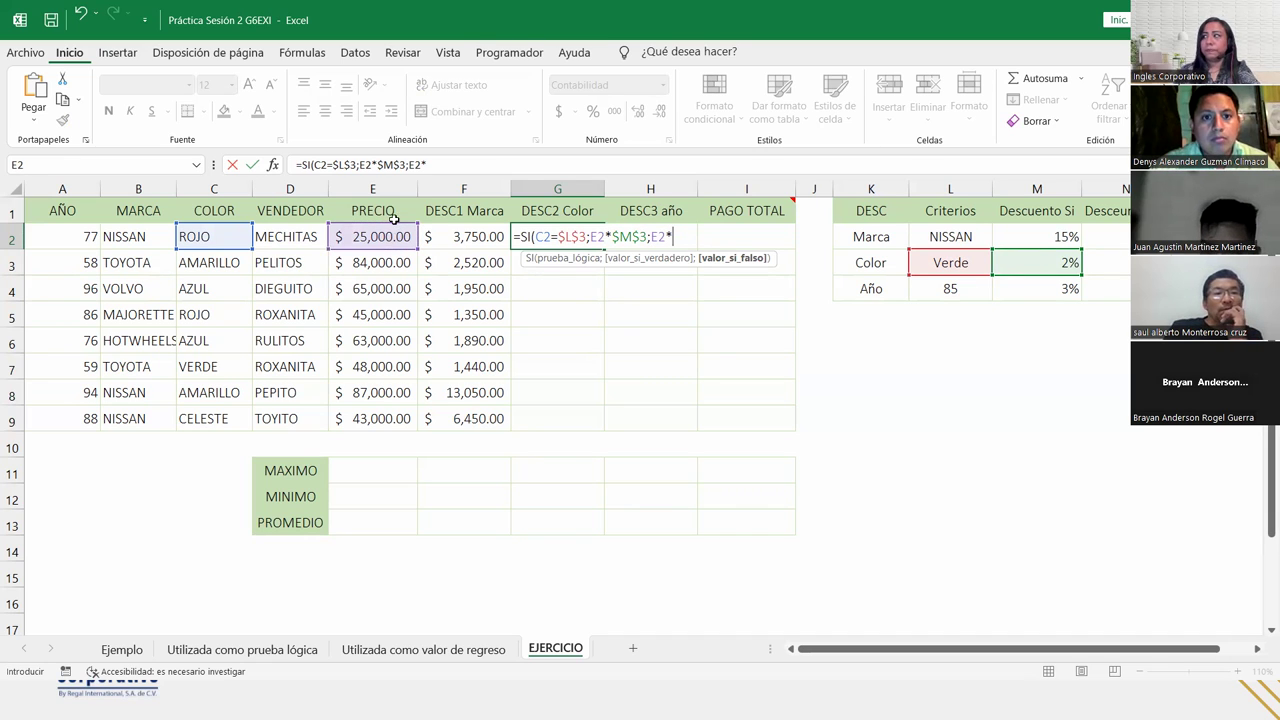
click(1124, 265)
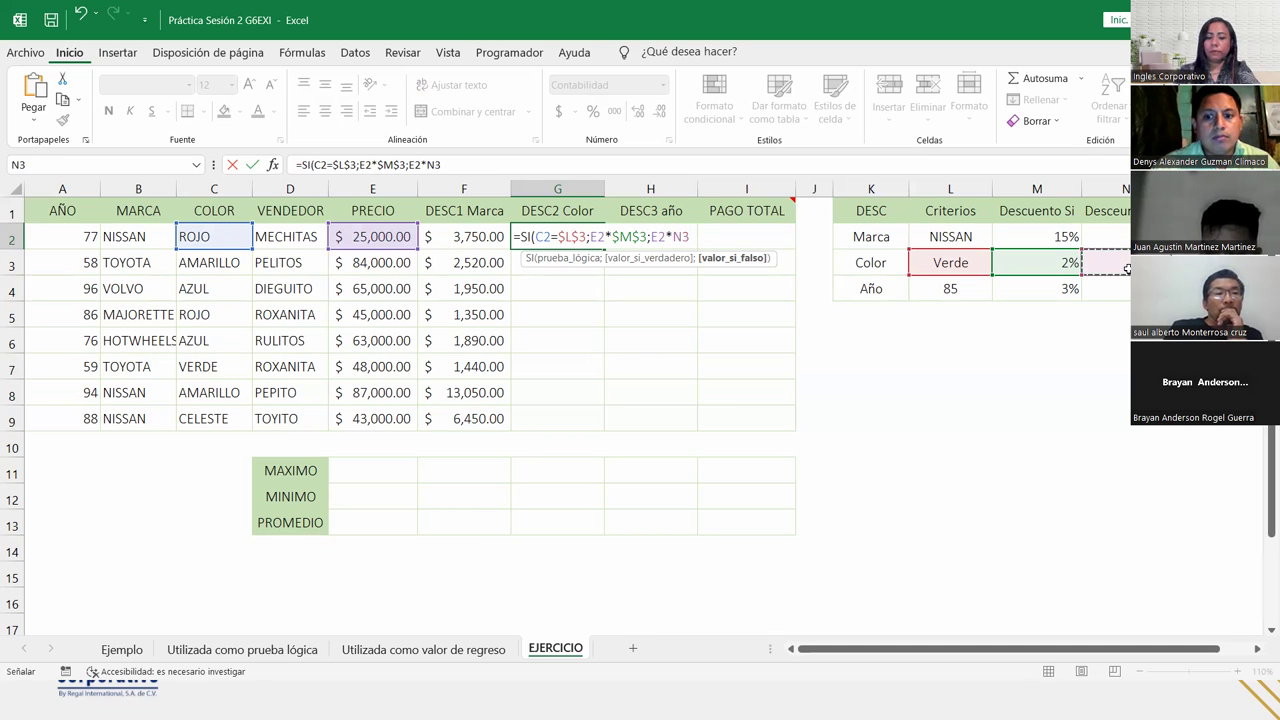
key(F4)
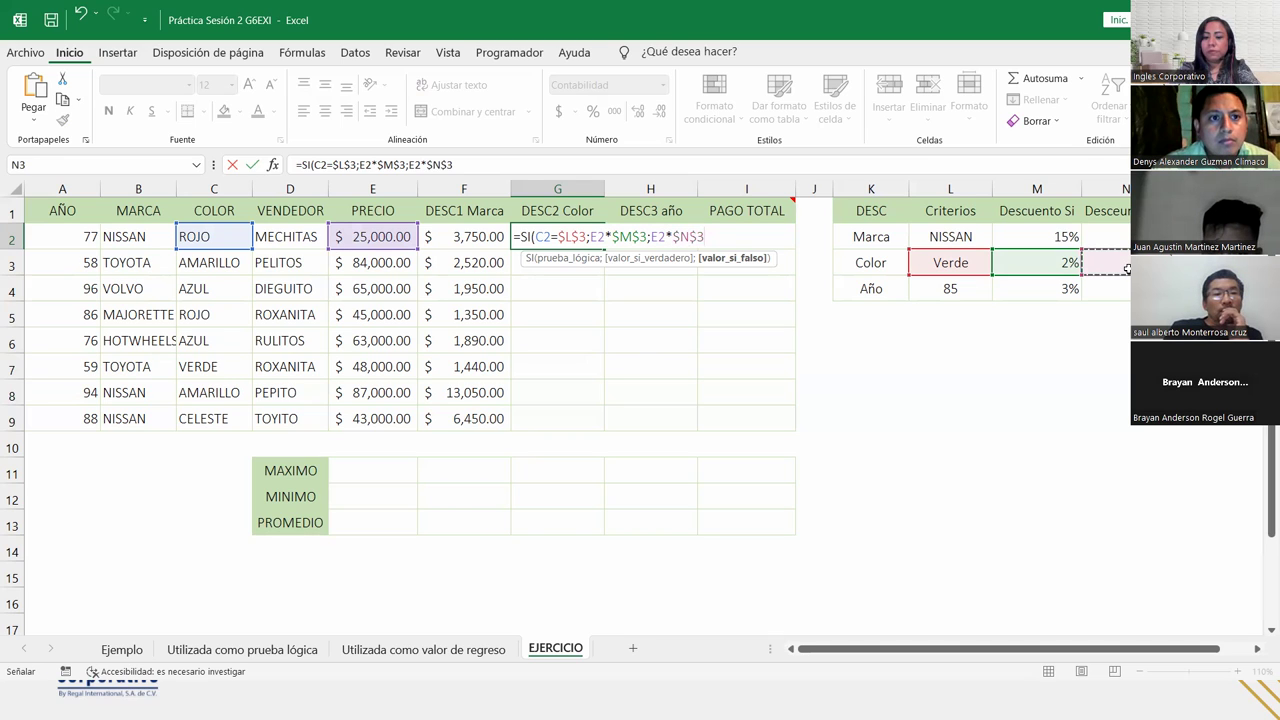
text())
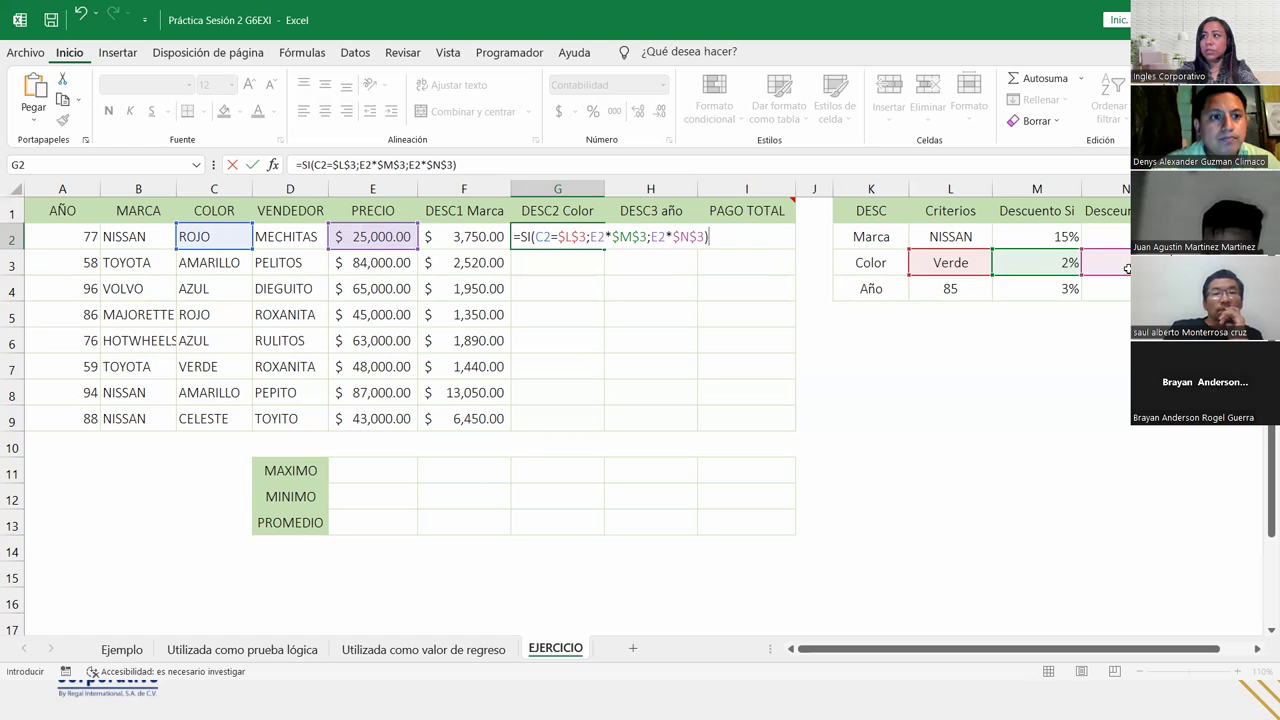
key(Return)
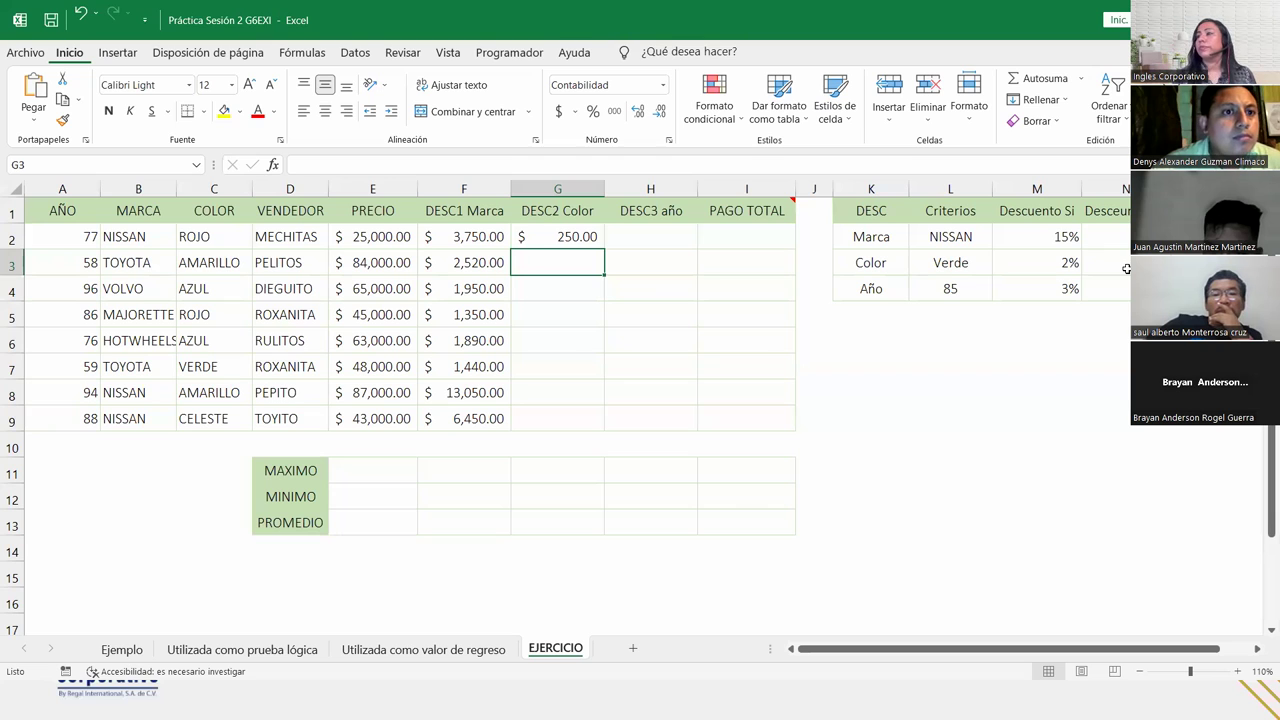
Copy G2's colour-discount formula down through G9.
click(585, 240)
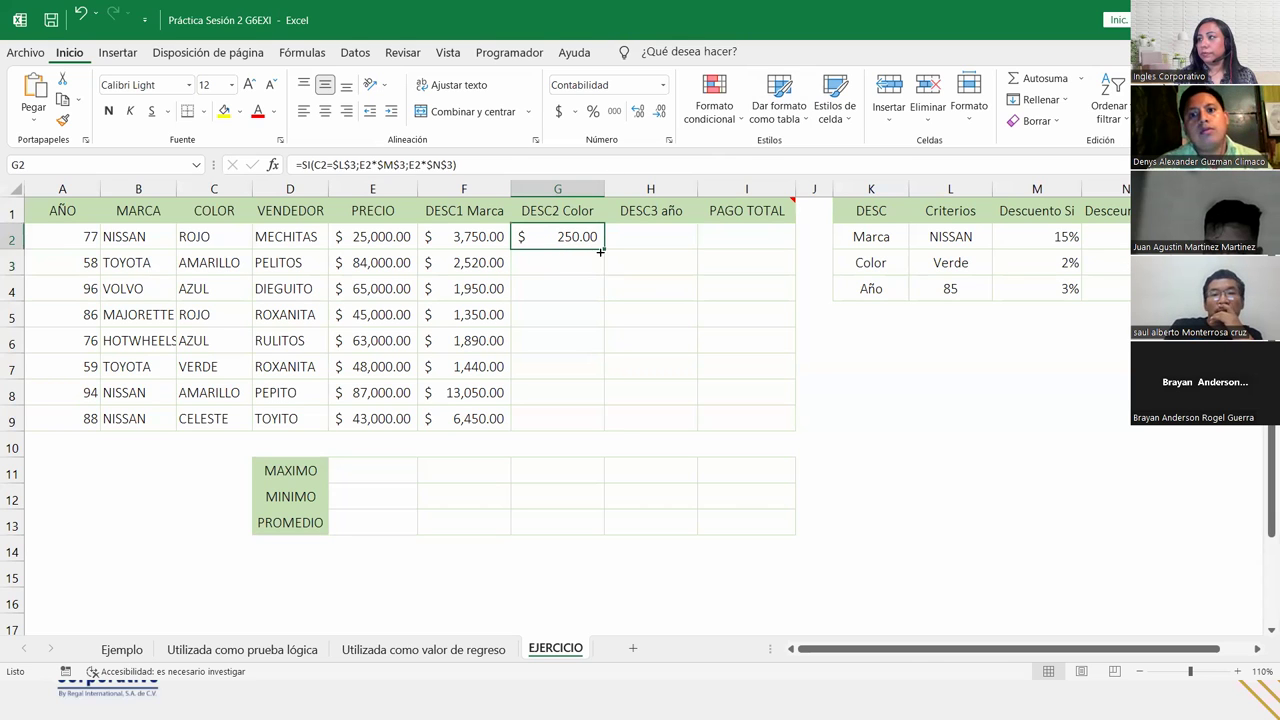
double_click(603, 249)
click(640, 236)
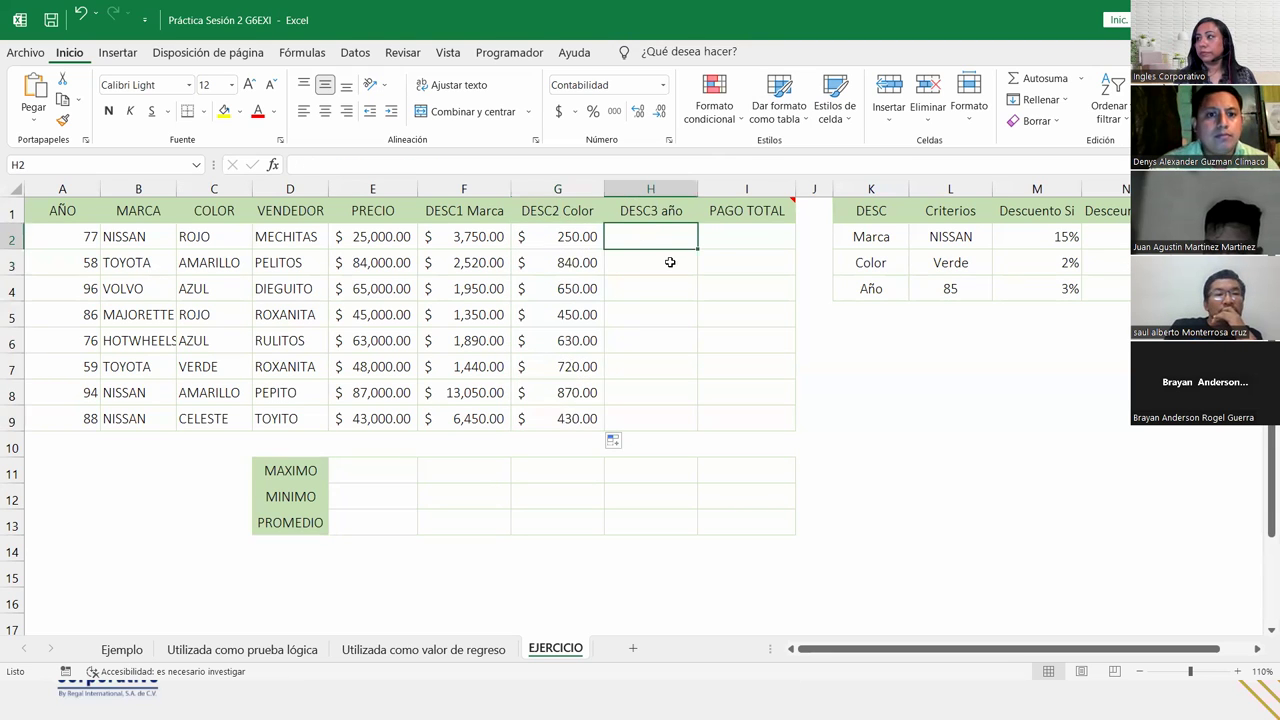
Start H2's formula as =SI(A2=$L$4; testing whether the year is 85.
text(=)
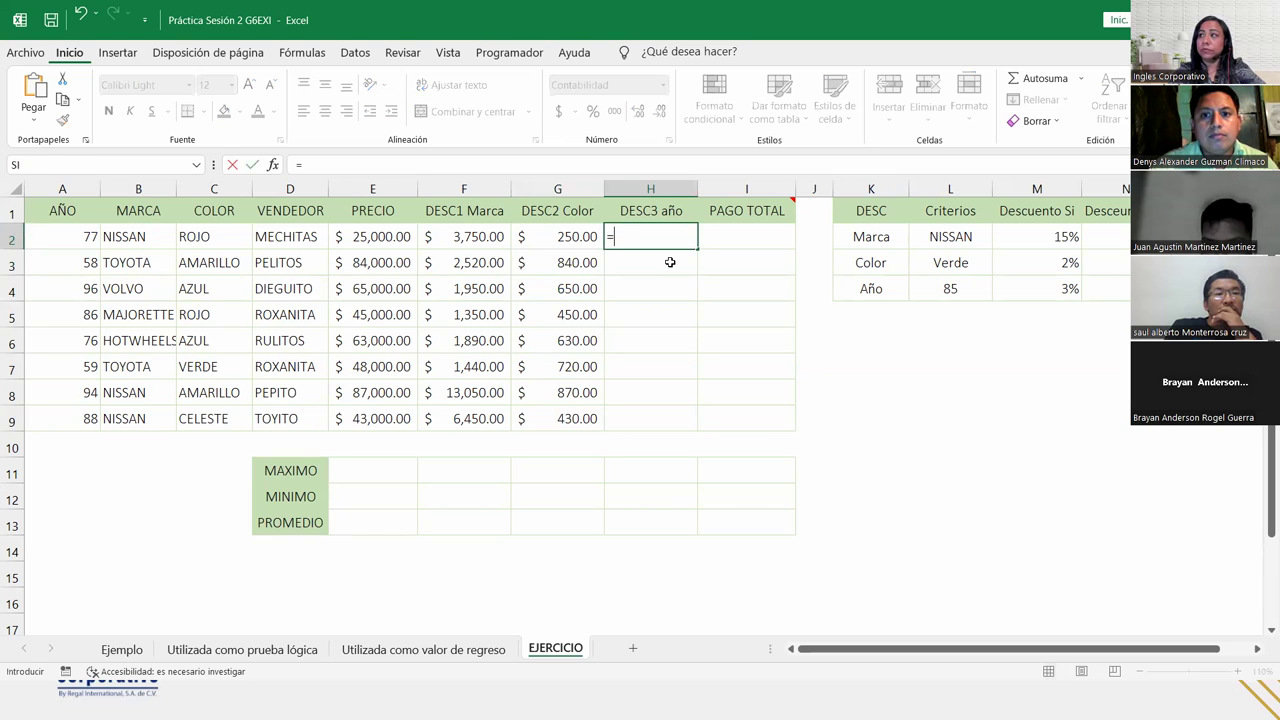
text(si)
key(Tab)
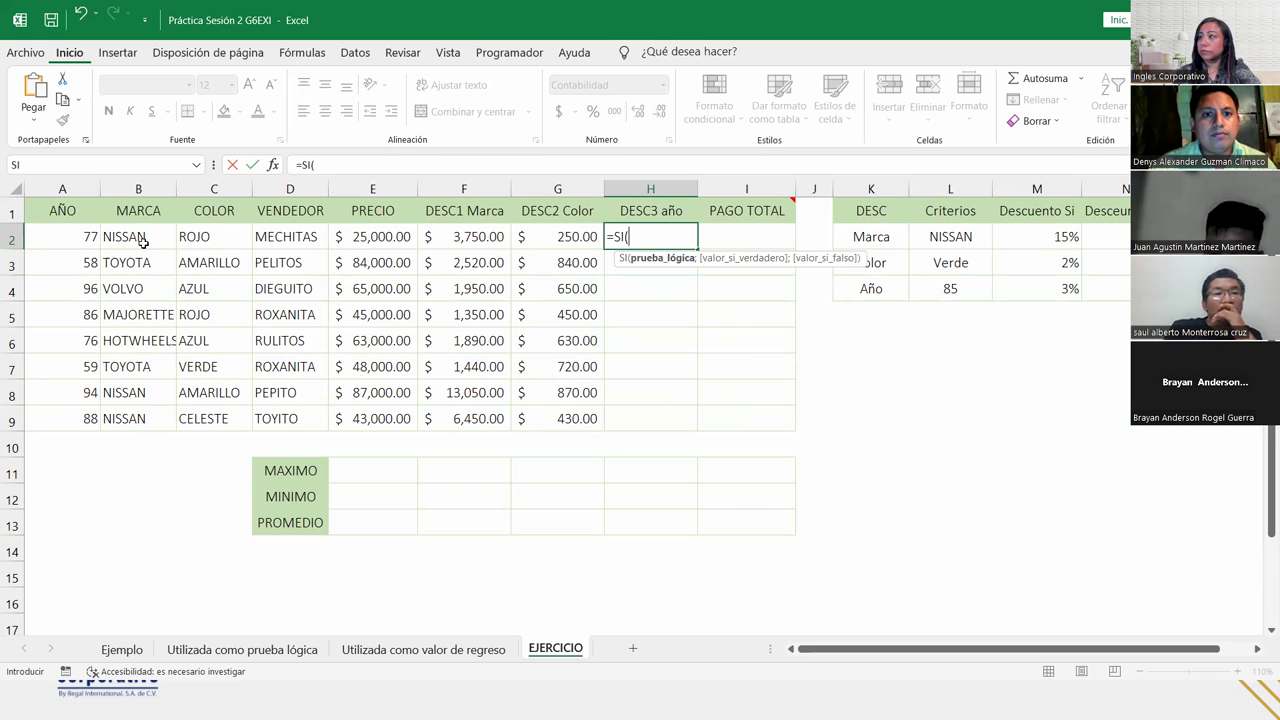
click(90, 239)
text(=)
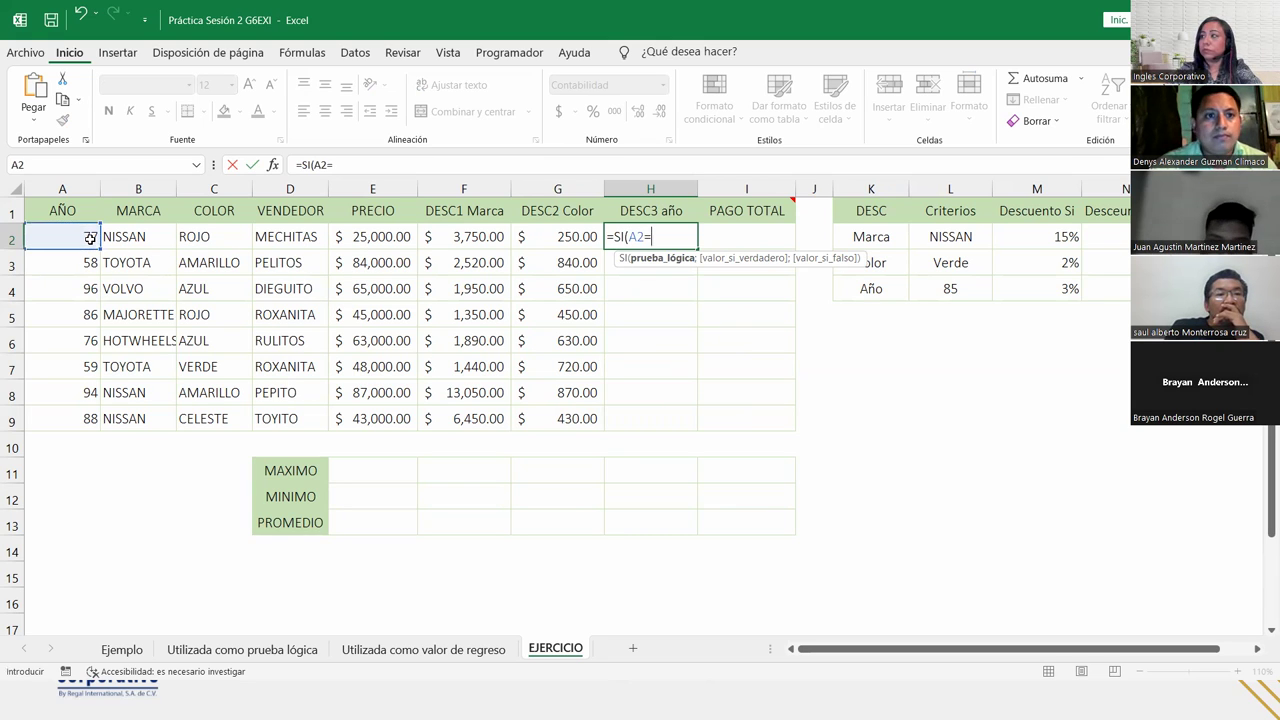
click(944, 289)
key(F4)
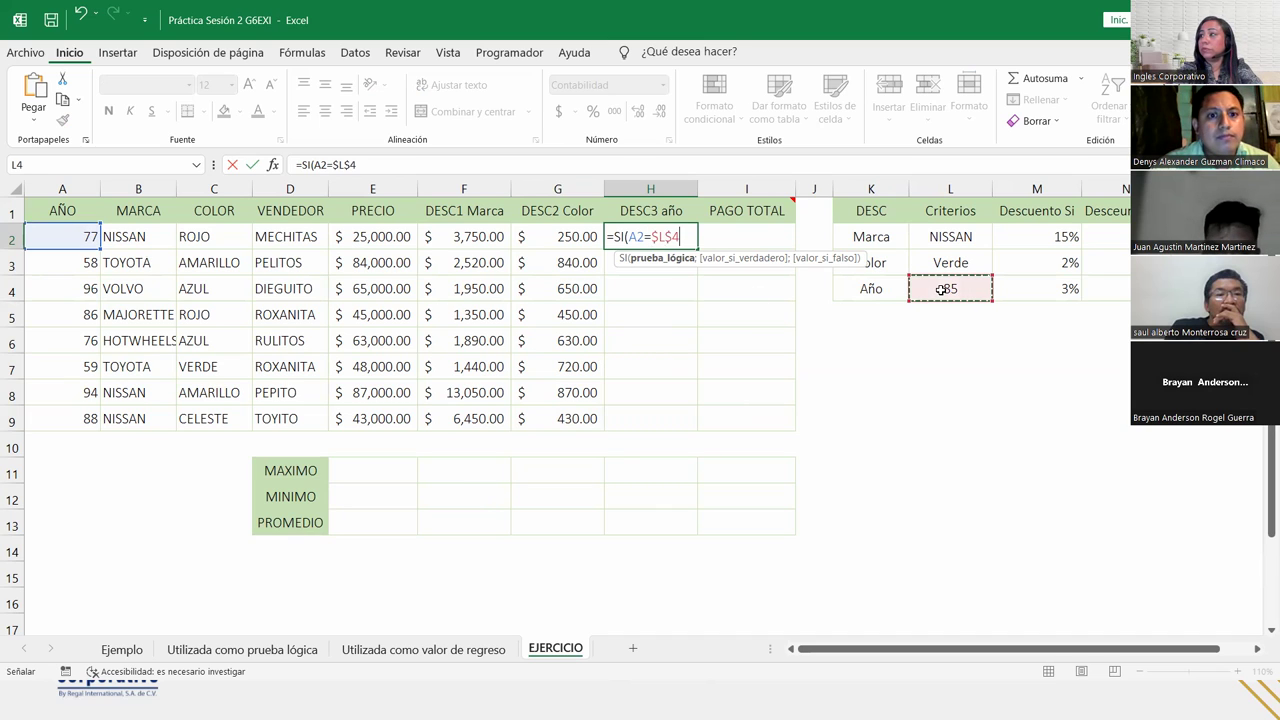
text(;)
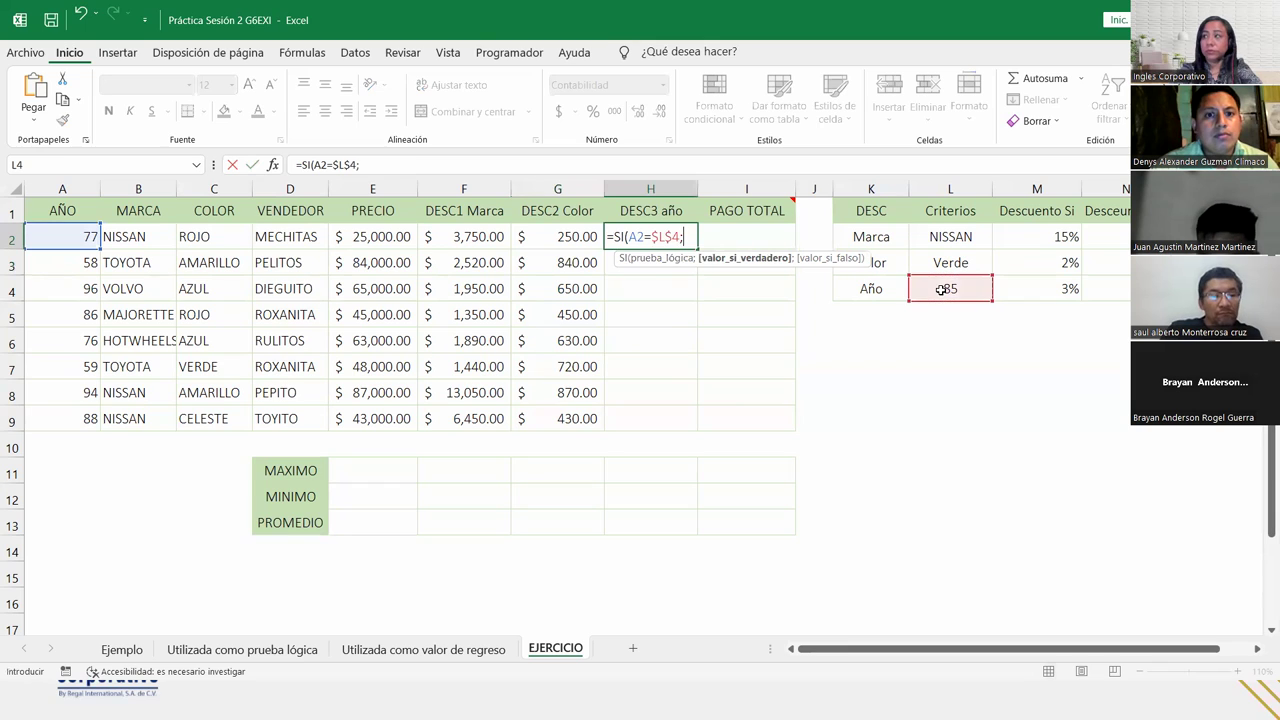
Add the true result E2*$M$4, applying the absolute 3% year discount.
click(346, 237)
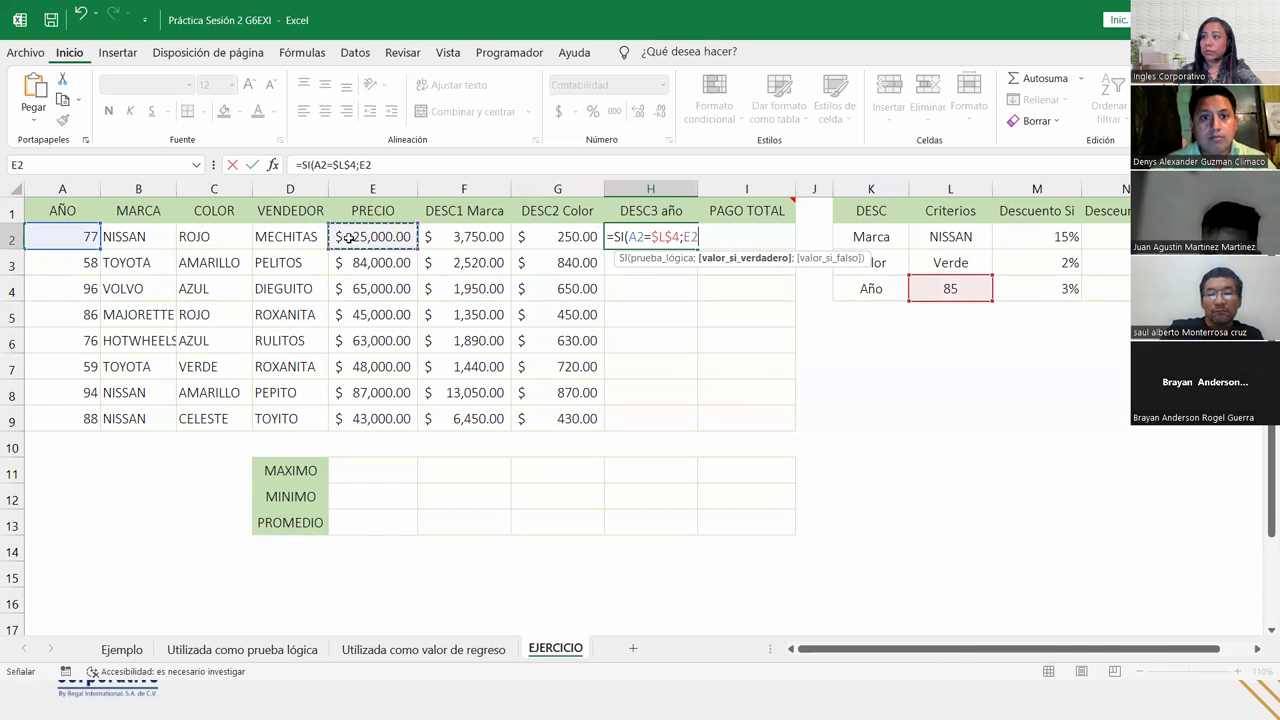
text(*)
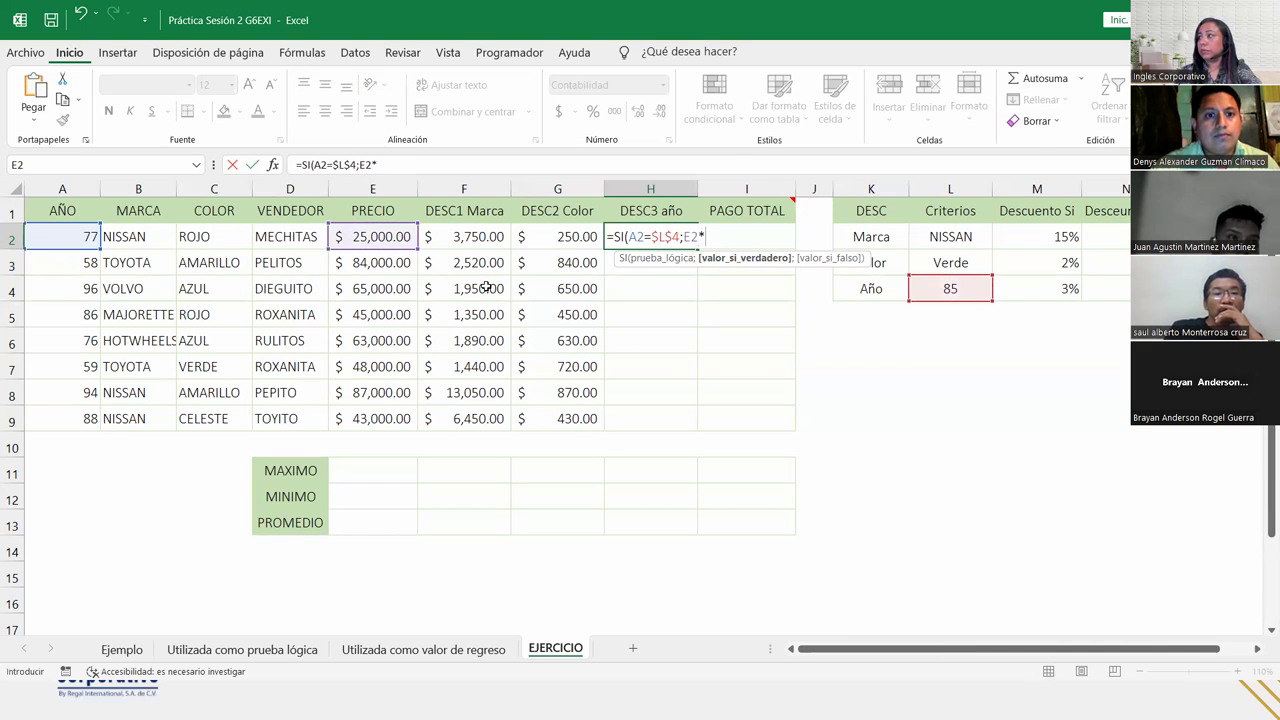
click(1073, 289)
text(;)
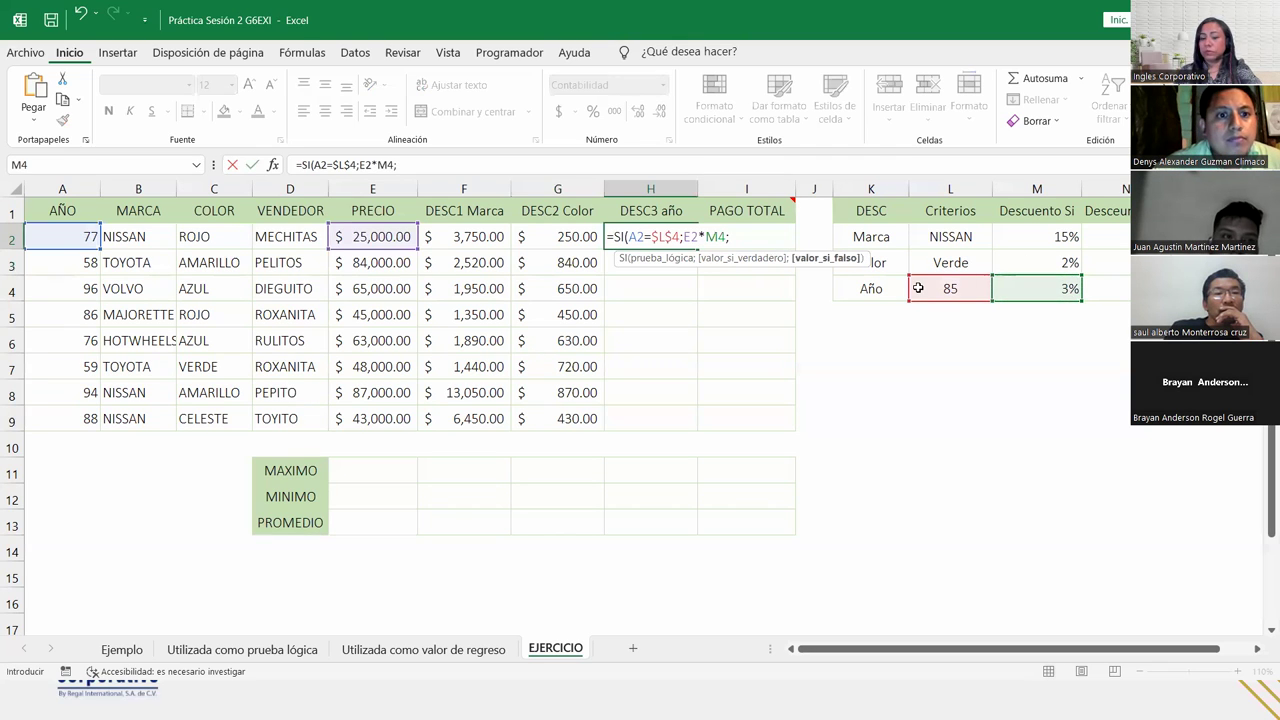
click(714, 237)
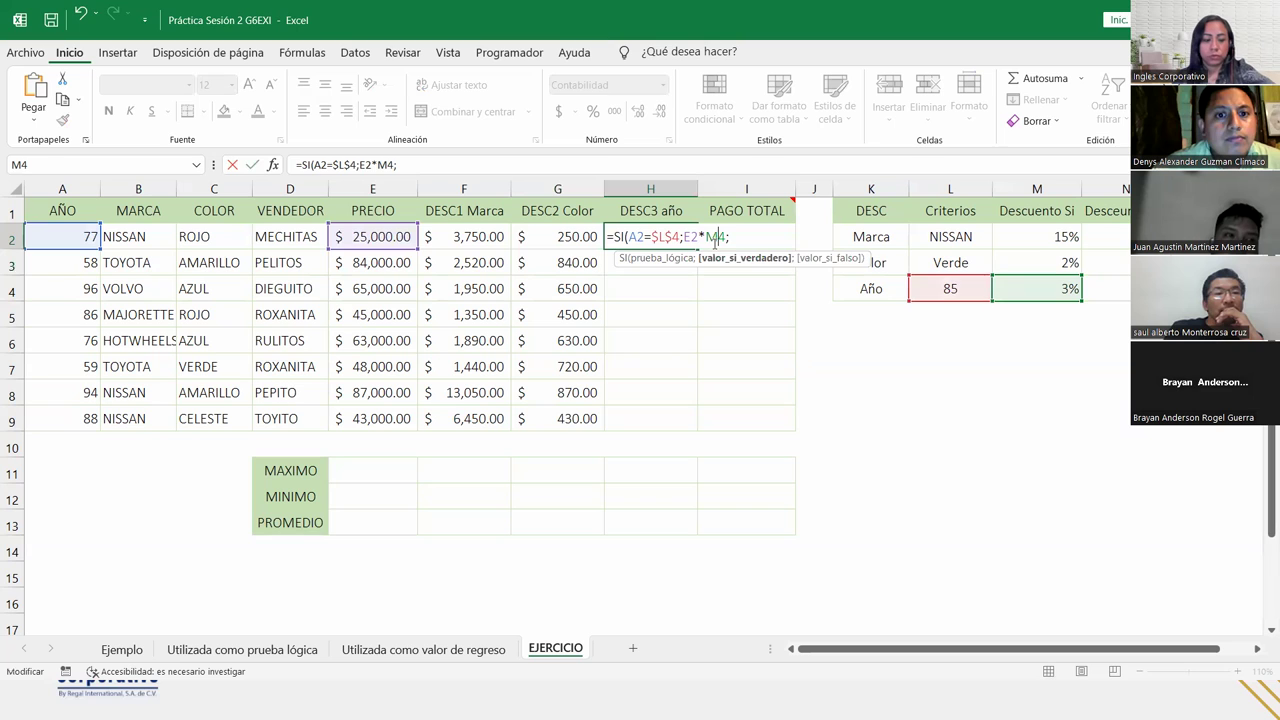
key(F3)
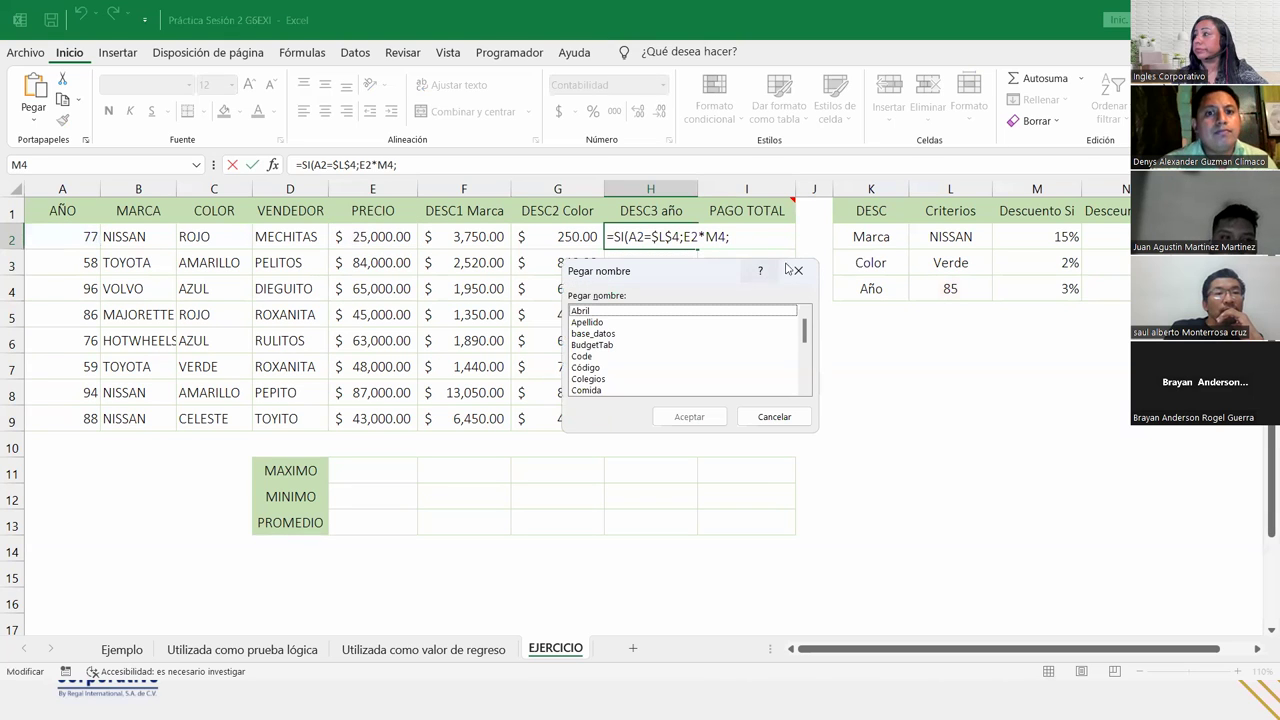
click(801, 269)
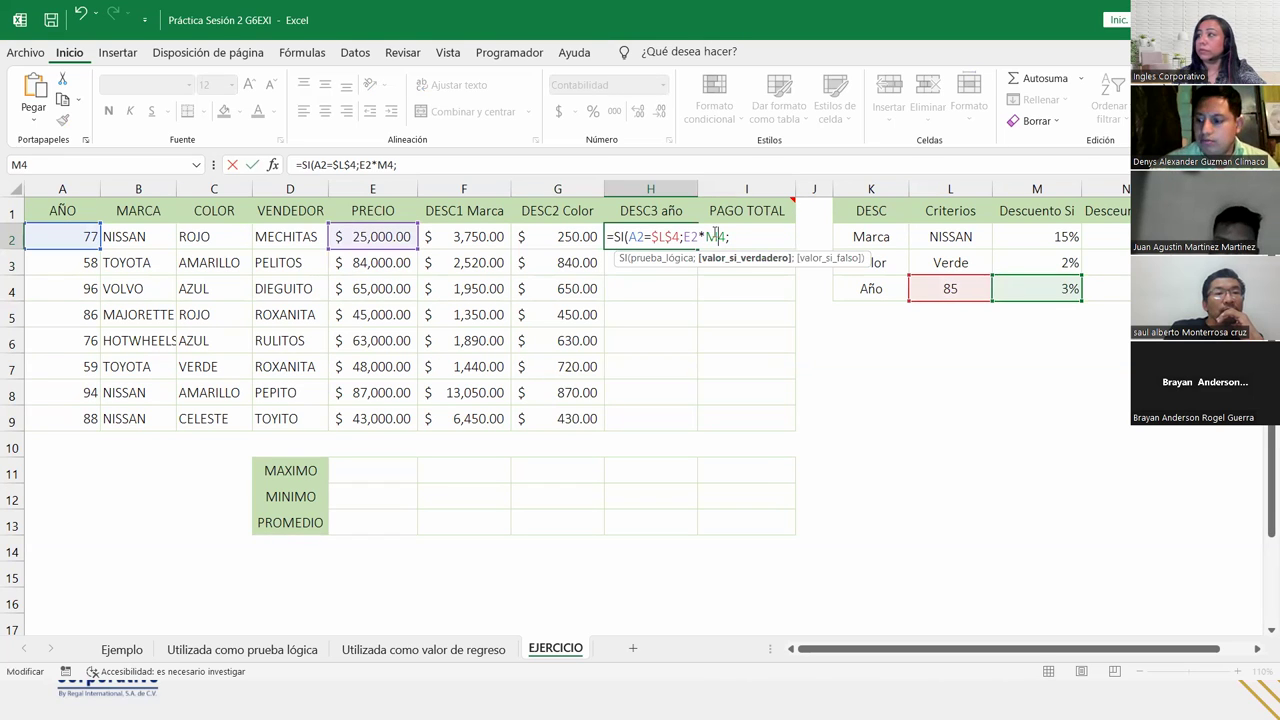
key(F3)
click(801, 269)
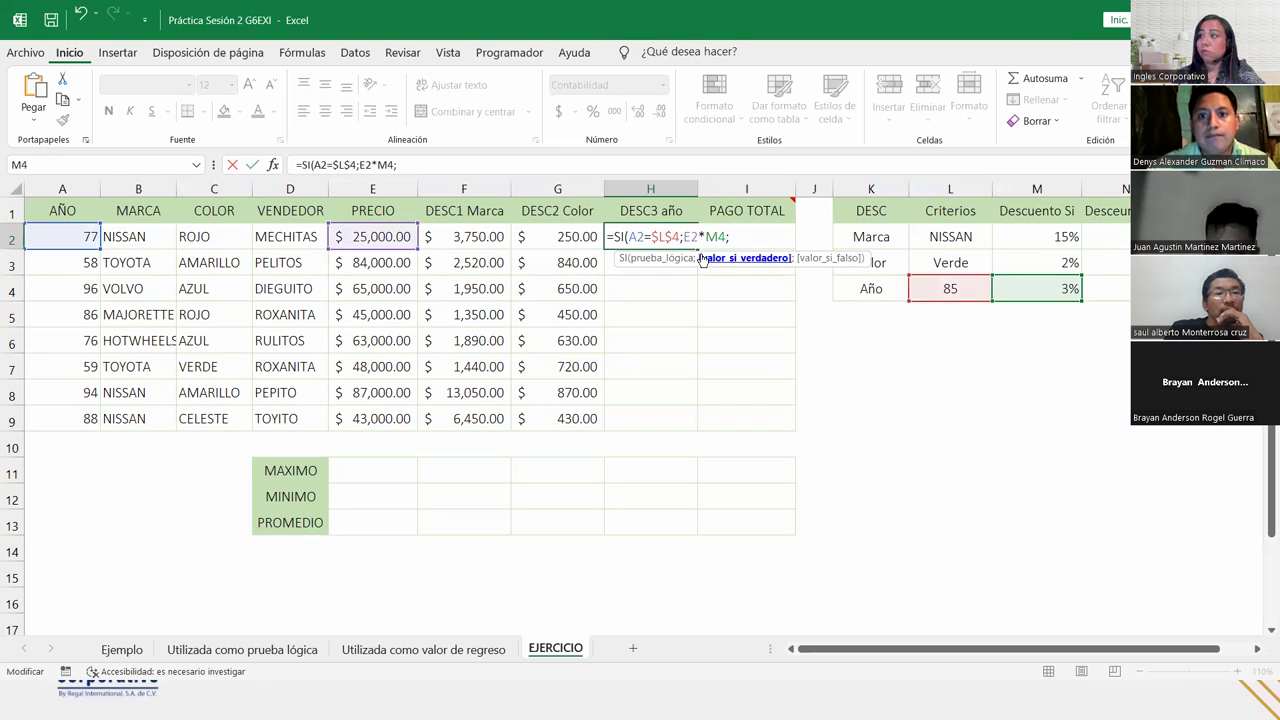
click(718, 236)
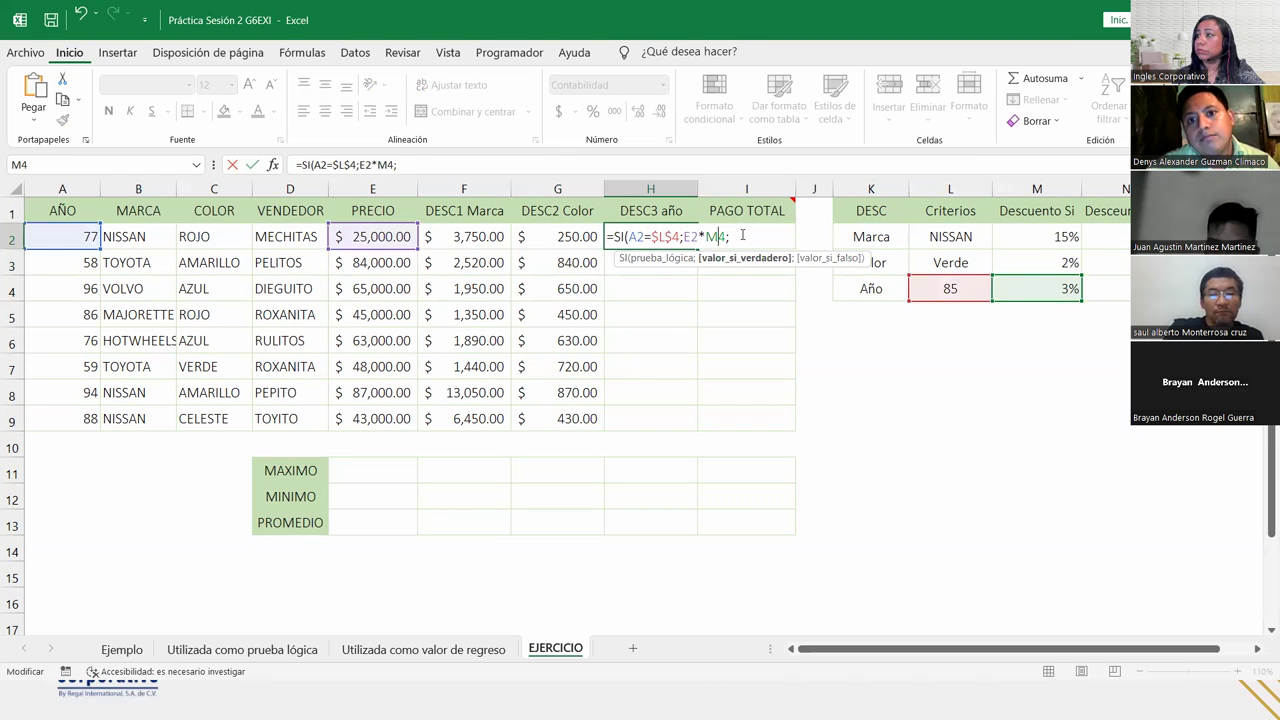
key(F4)
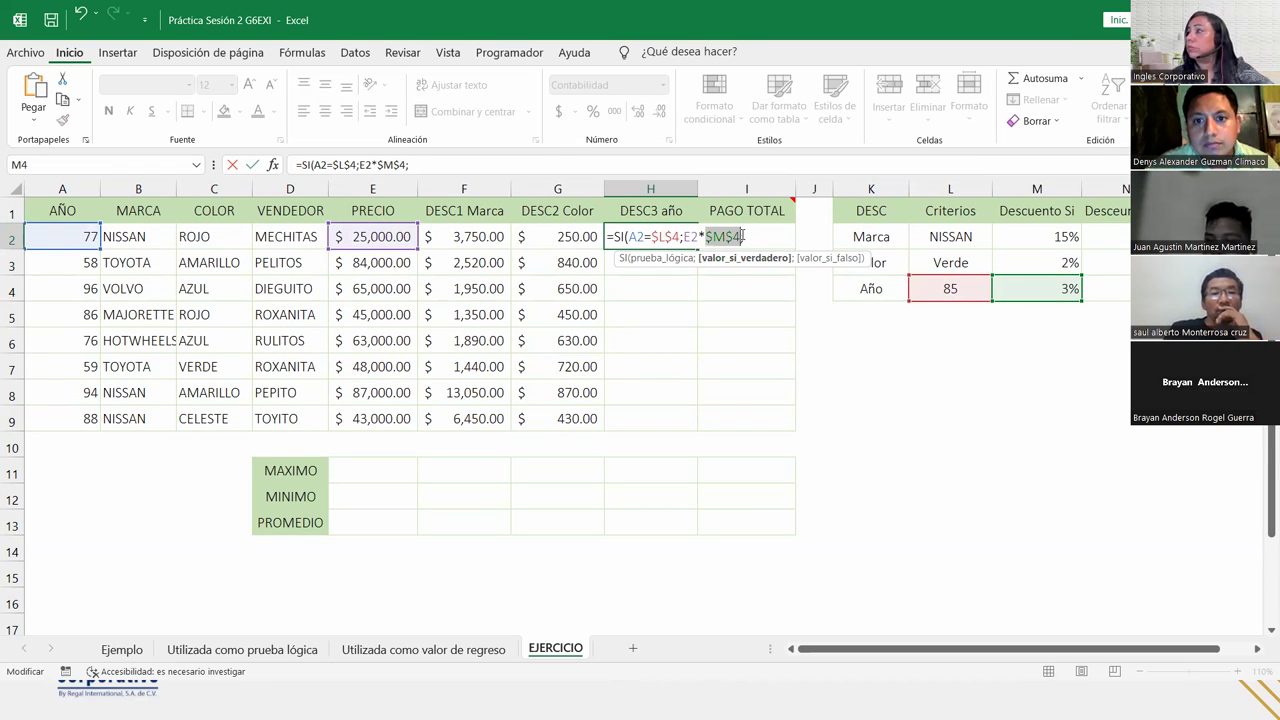
Complete H2 as =SI(A2=$L$4;E2*$M$4;E2*$N$4).
click(392, 236)
text(*)
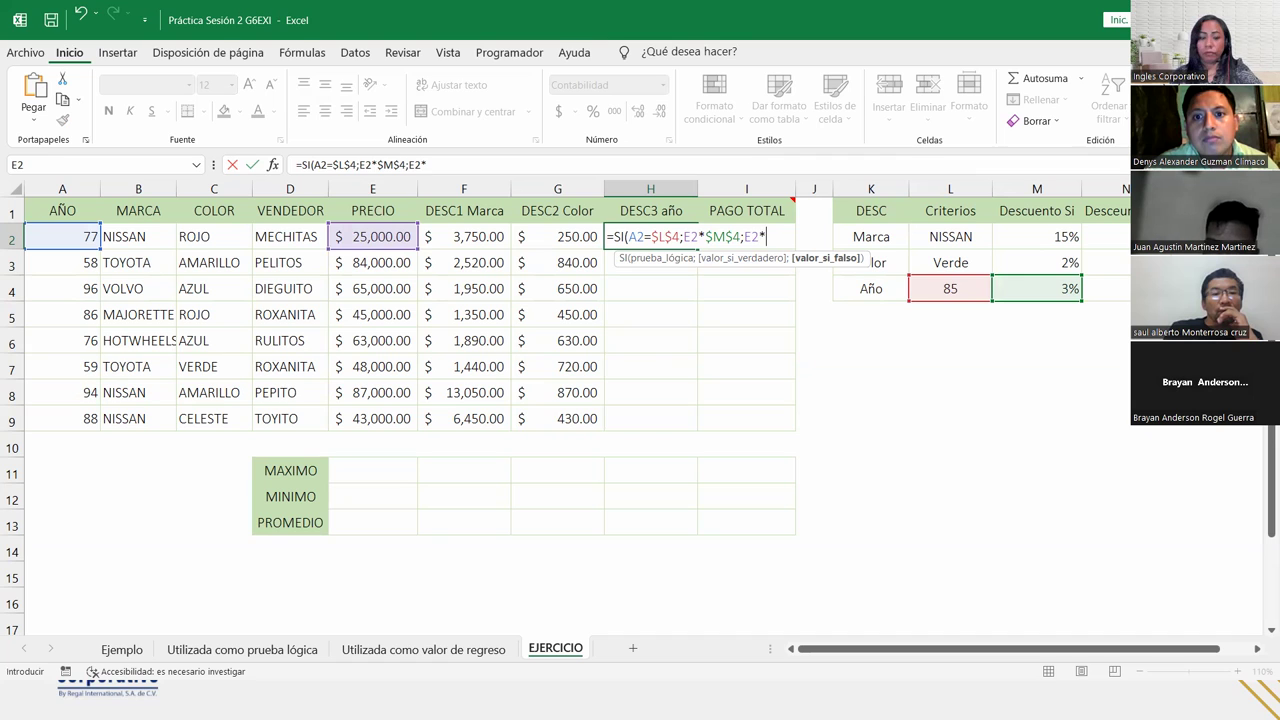
click(1105, 288)
key(F4)
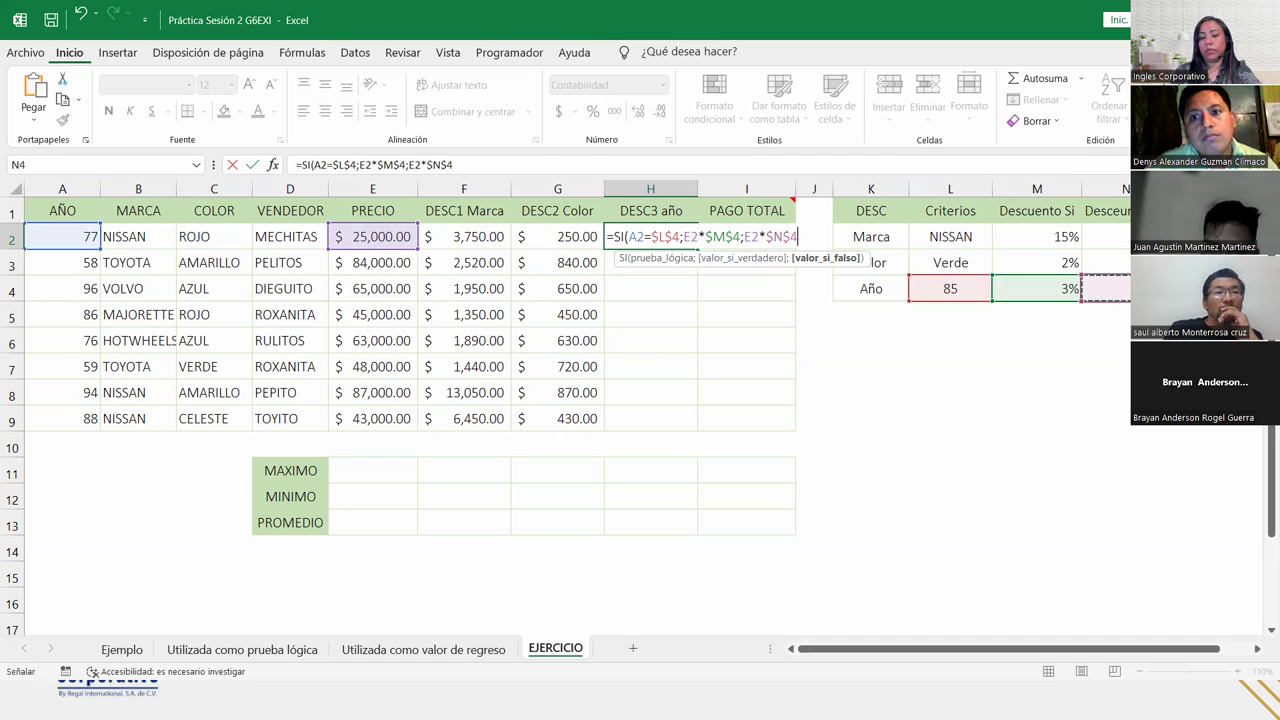
text())
key(Return)
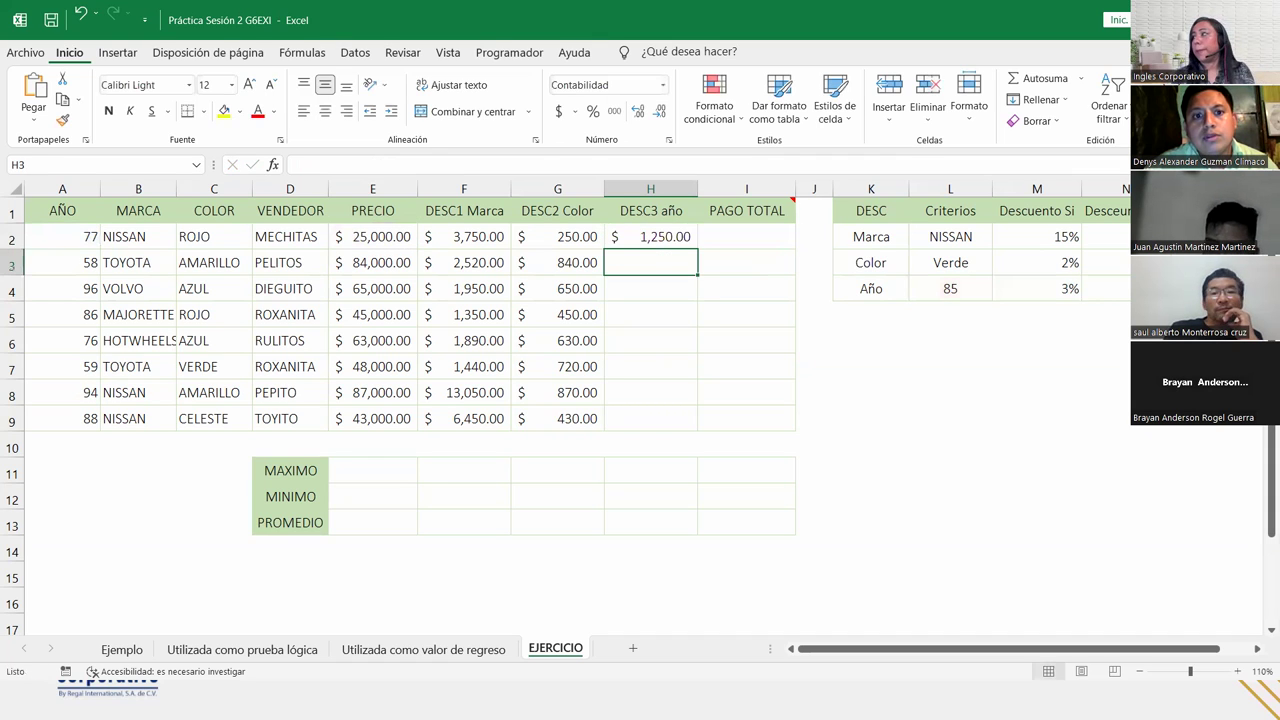
Copy H2's year-discount formula down to H9 and check the copied cells.
click(664, 236)
drag(696, 262, 690, 427)
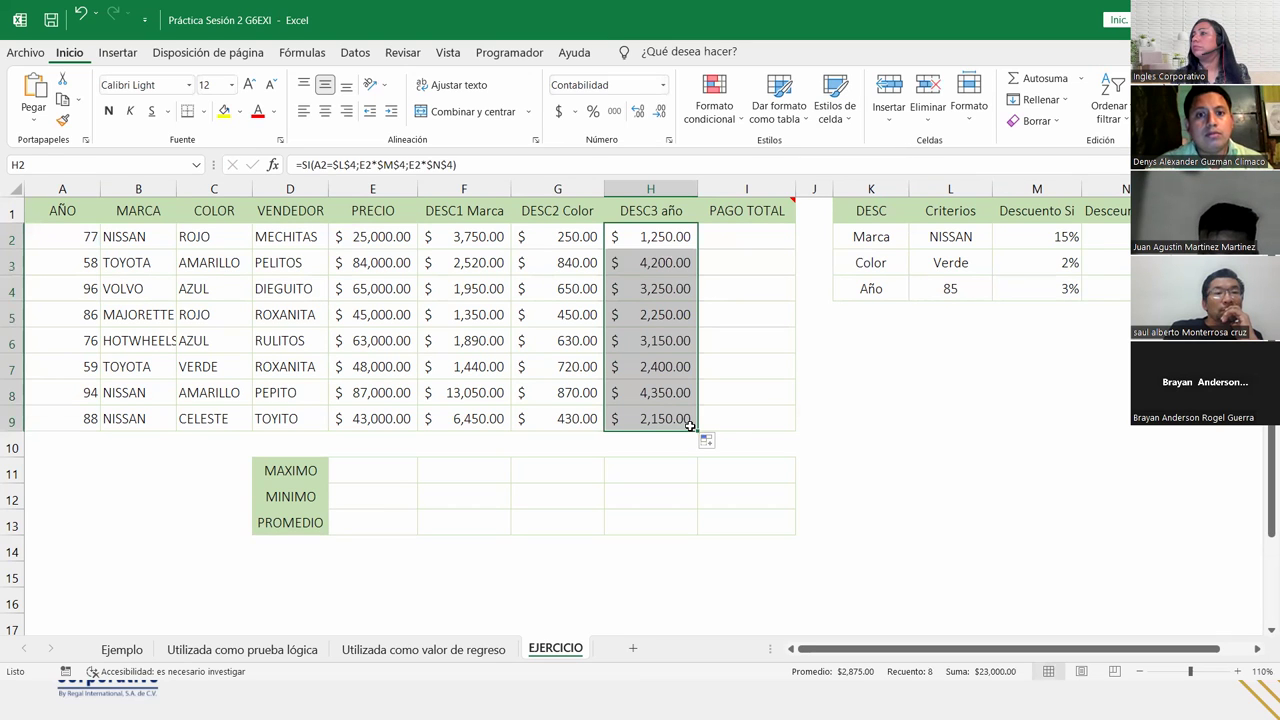
click(679, 256)
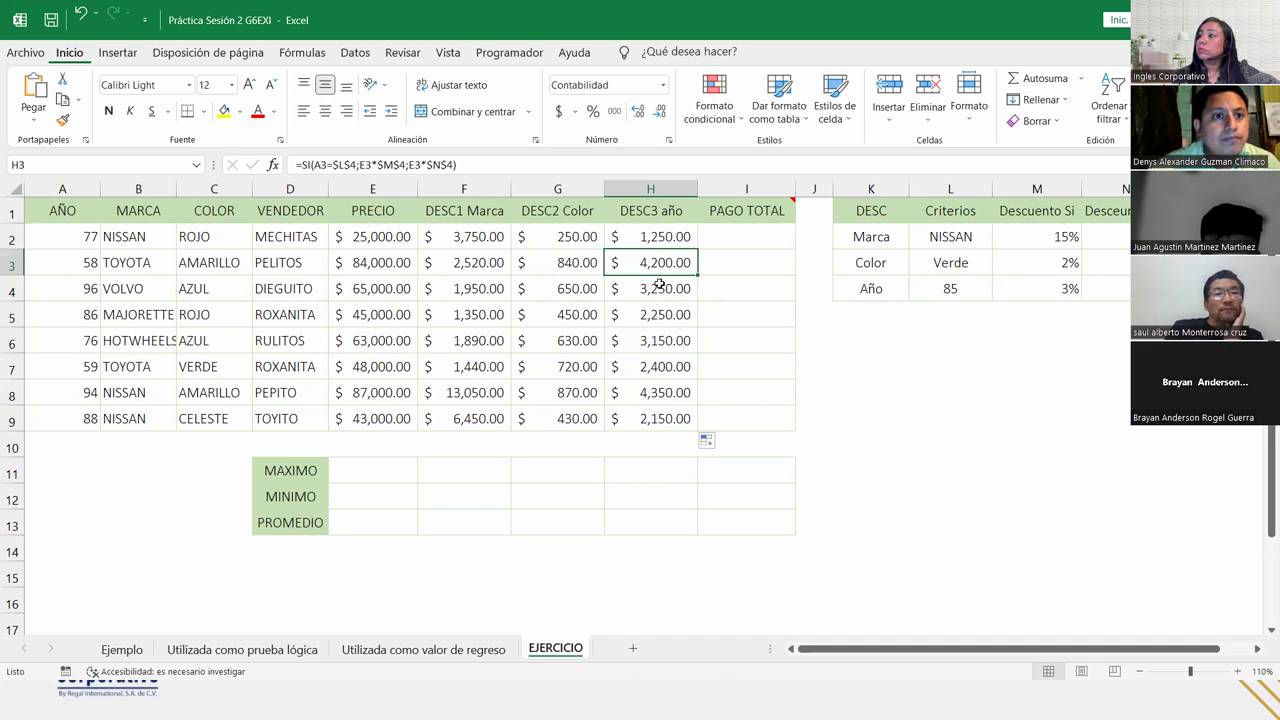
click(659, 285)
click(648, 326)
click(648, 392)
click(646, 420)
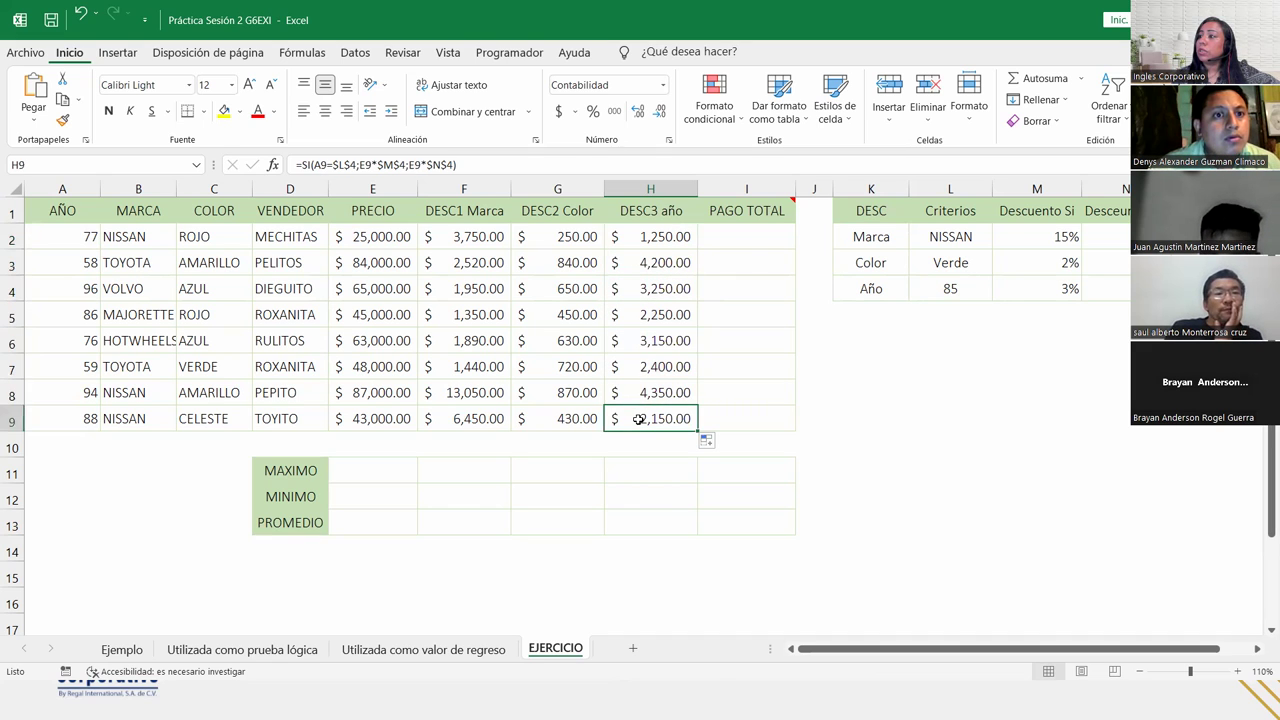
click(741, 233)
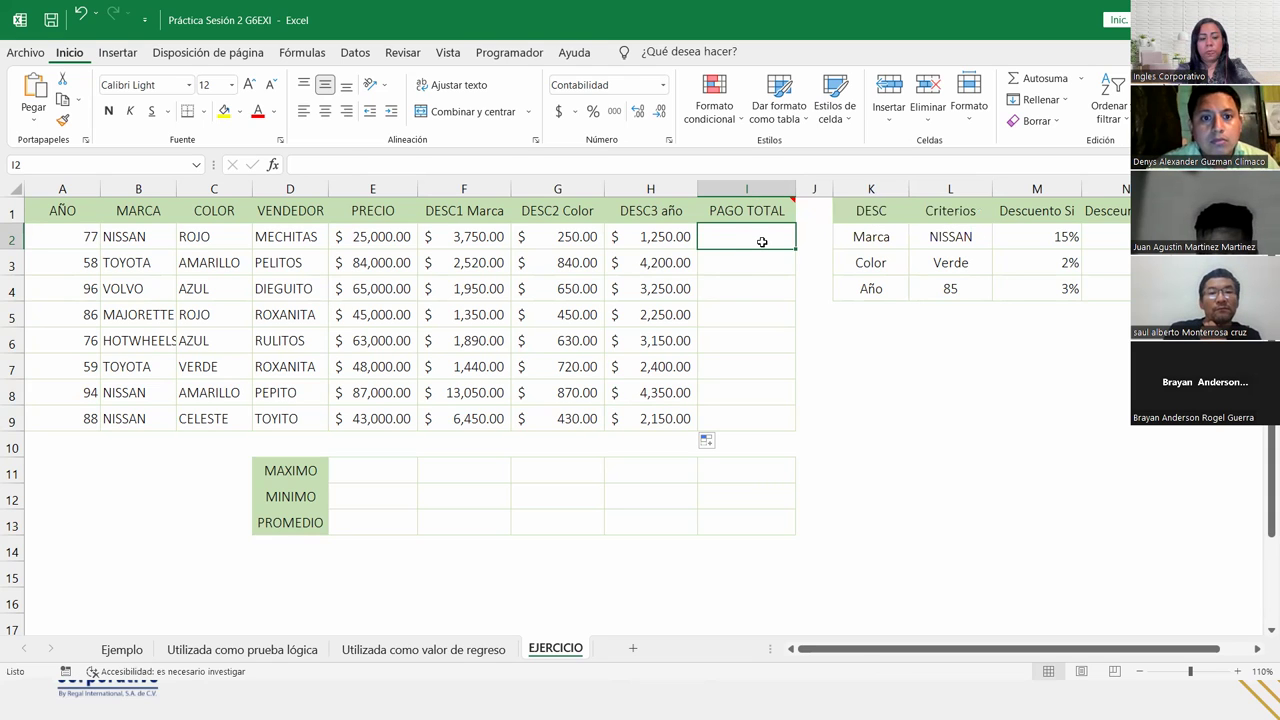
Enter the PAGO TOTAL formula =E2-(F2+G2+H2) in I2.
text(=)
click(372, 237)
text(-)
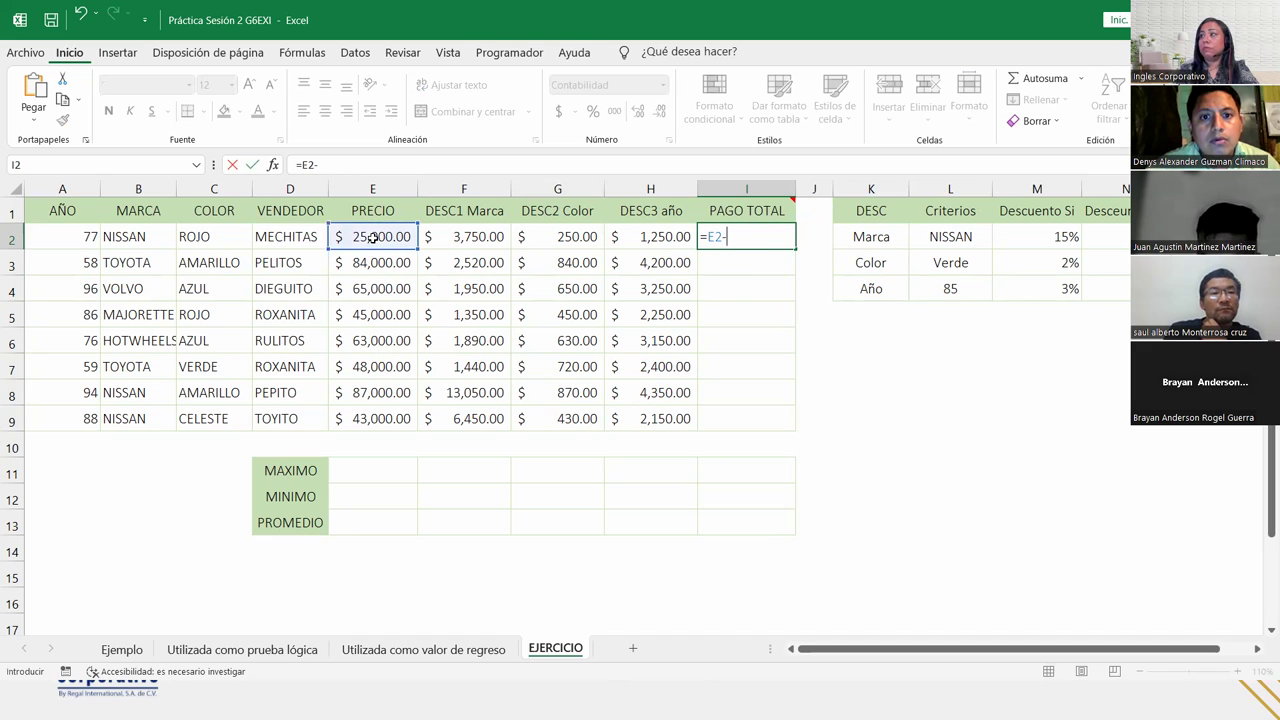
text(()
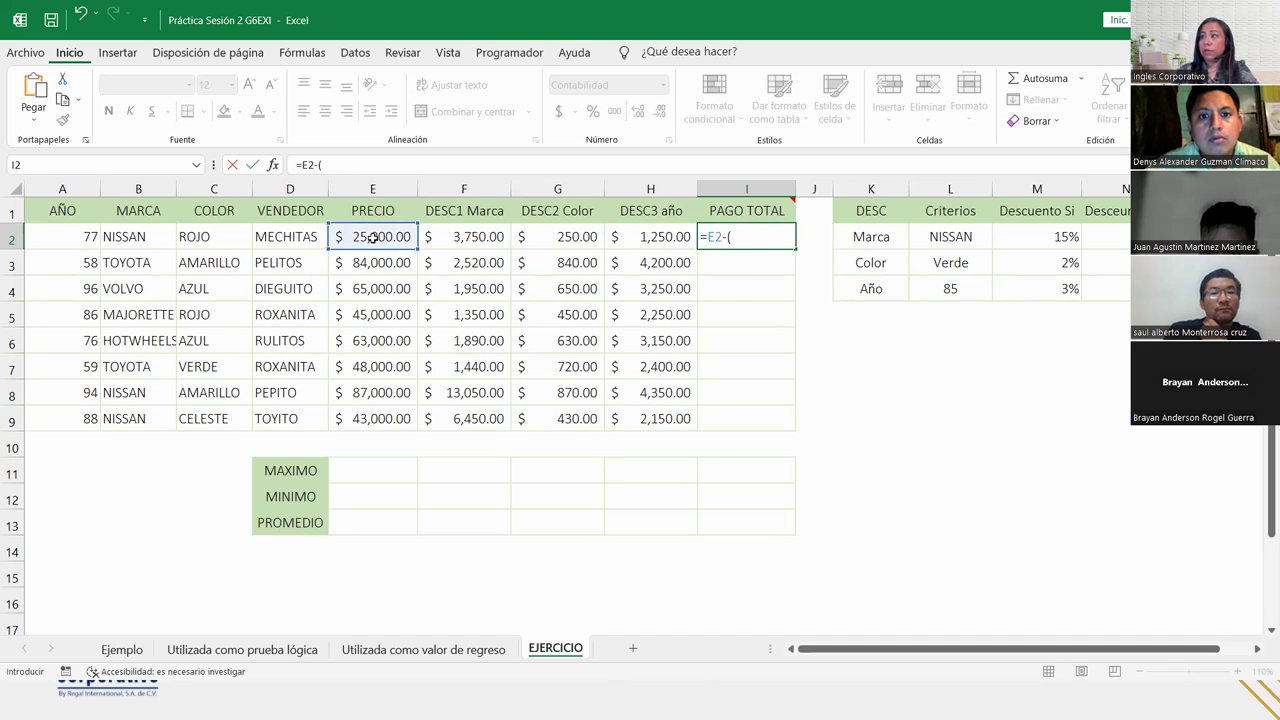
click(461, 241)
text(+)
click(557, 236)
text(+)
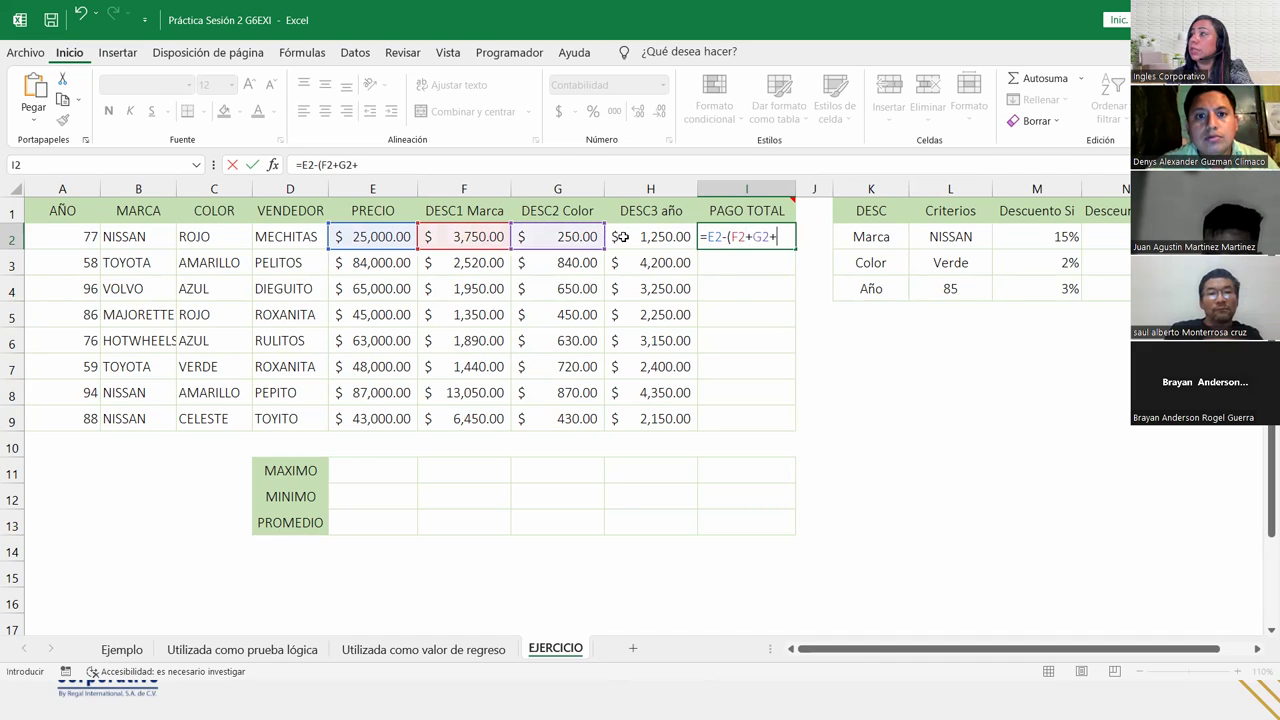
click(621, 236)
text(+)
key(BackSpace)
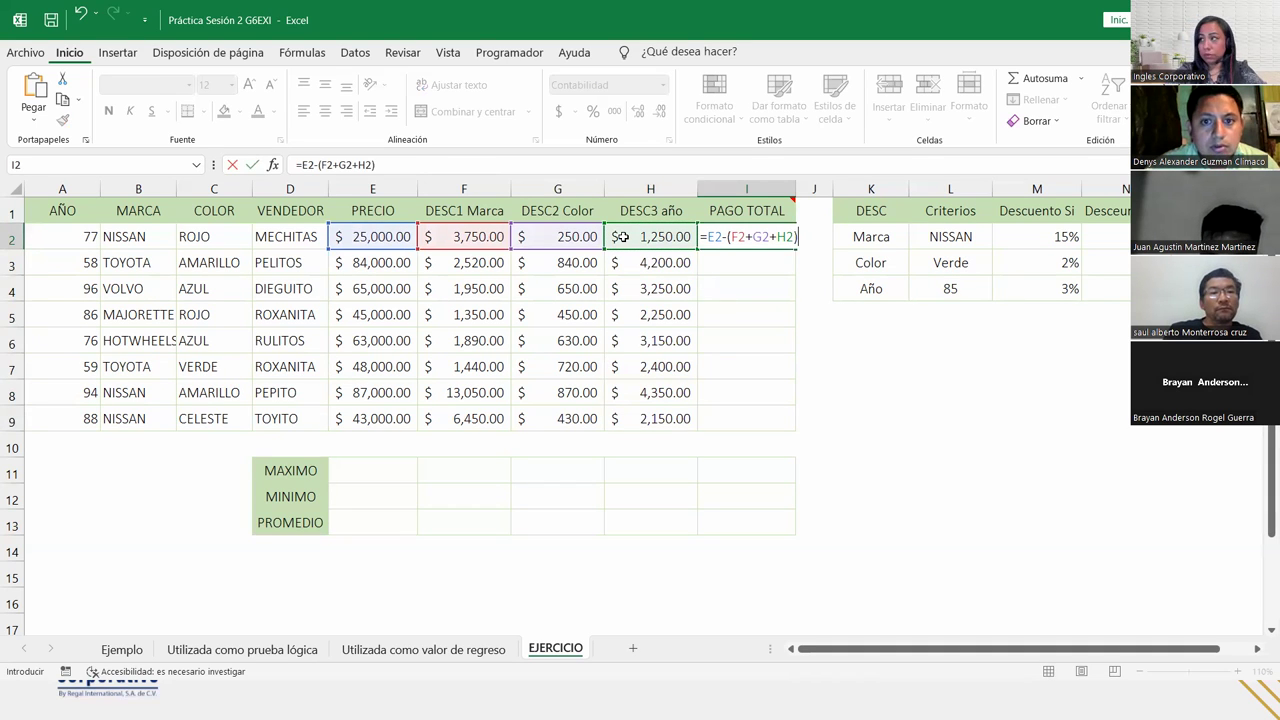
key(Return)
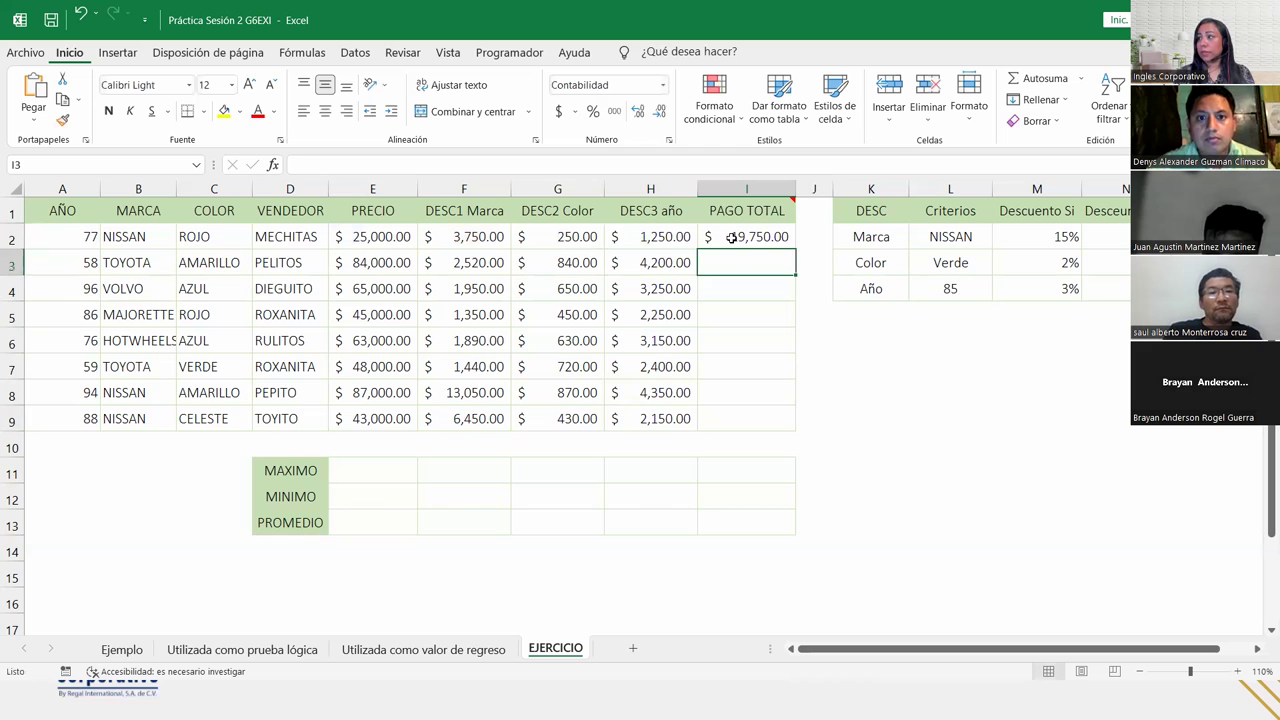
Fill the PAGO TOTAL formula down to I9, then zoom the sheet in.
click(731, 237)
double_click(793, 251)
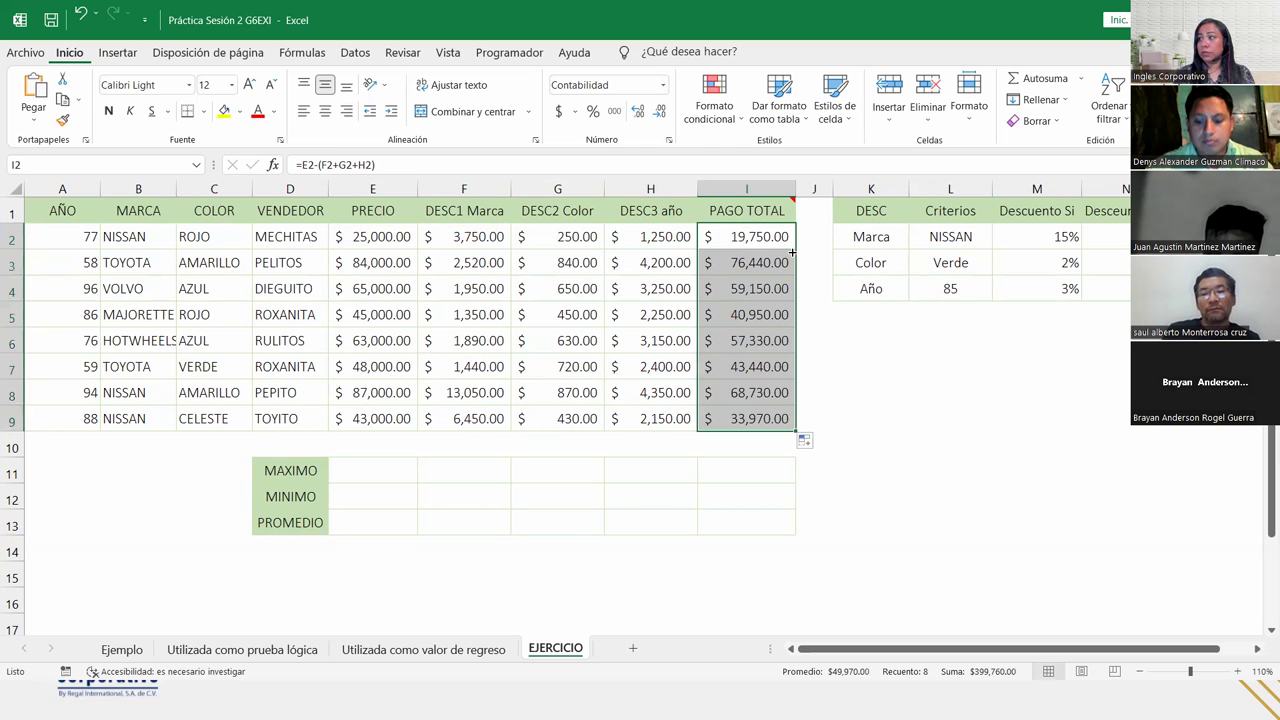
click(748, 407)
click(728, 232)
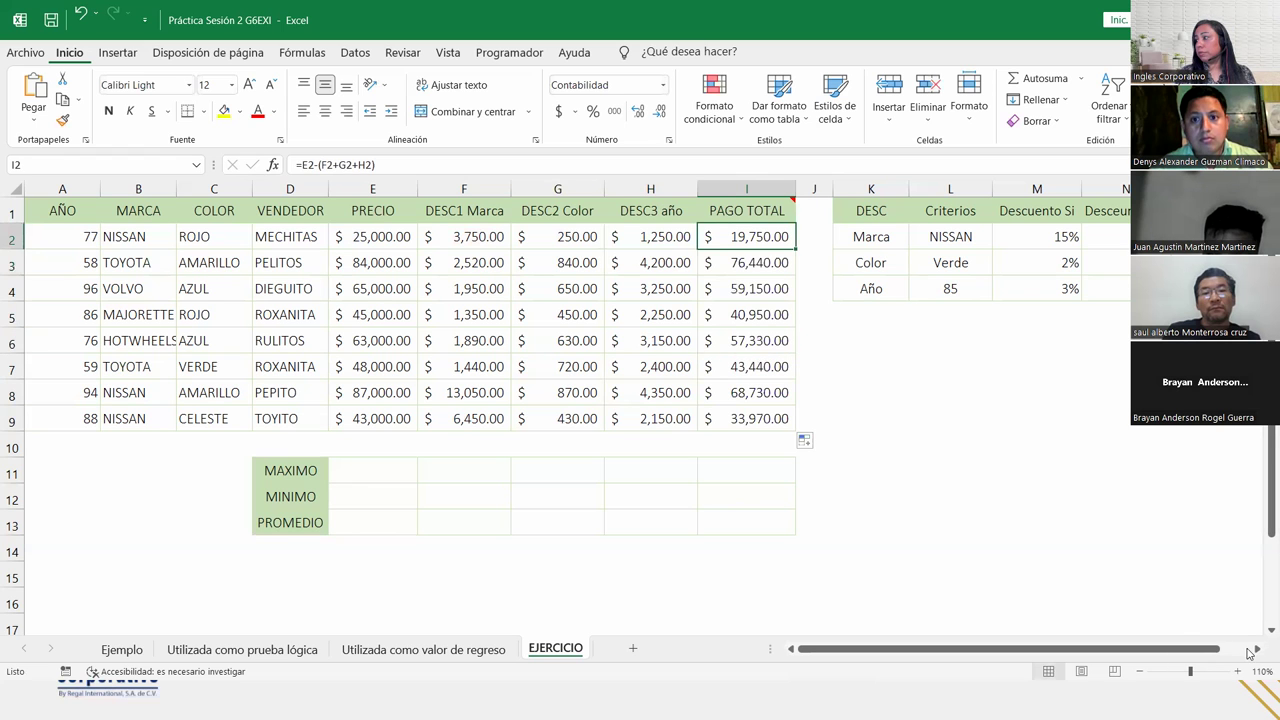
click(1238, 672)
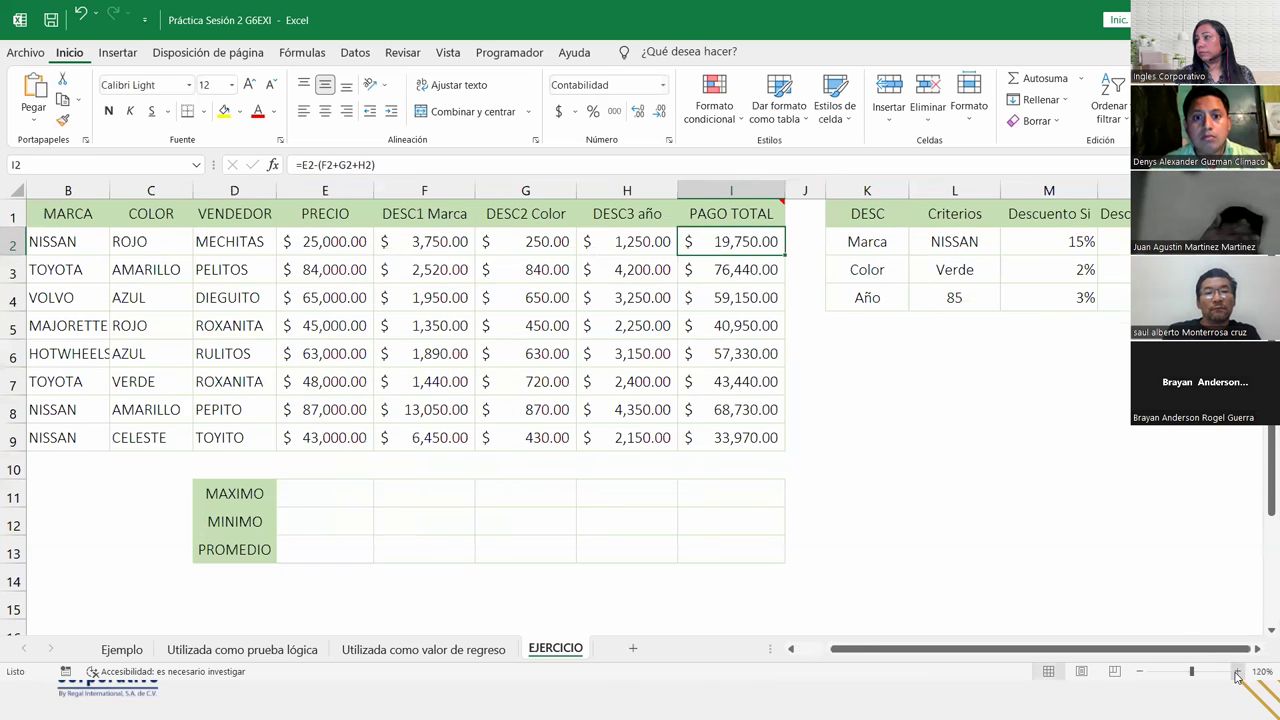
click(1238, 672)
click(1238, 672)
Scroll the enlarged sheet left so the table starts at the AÑO column.
drag(1050, 650, 909, 651)
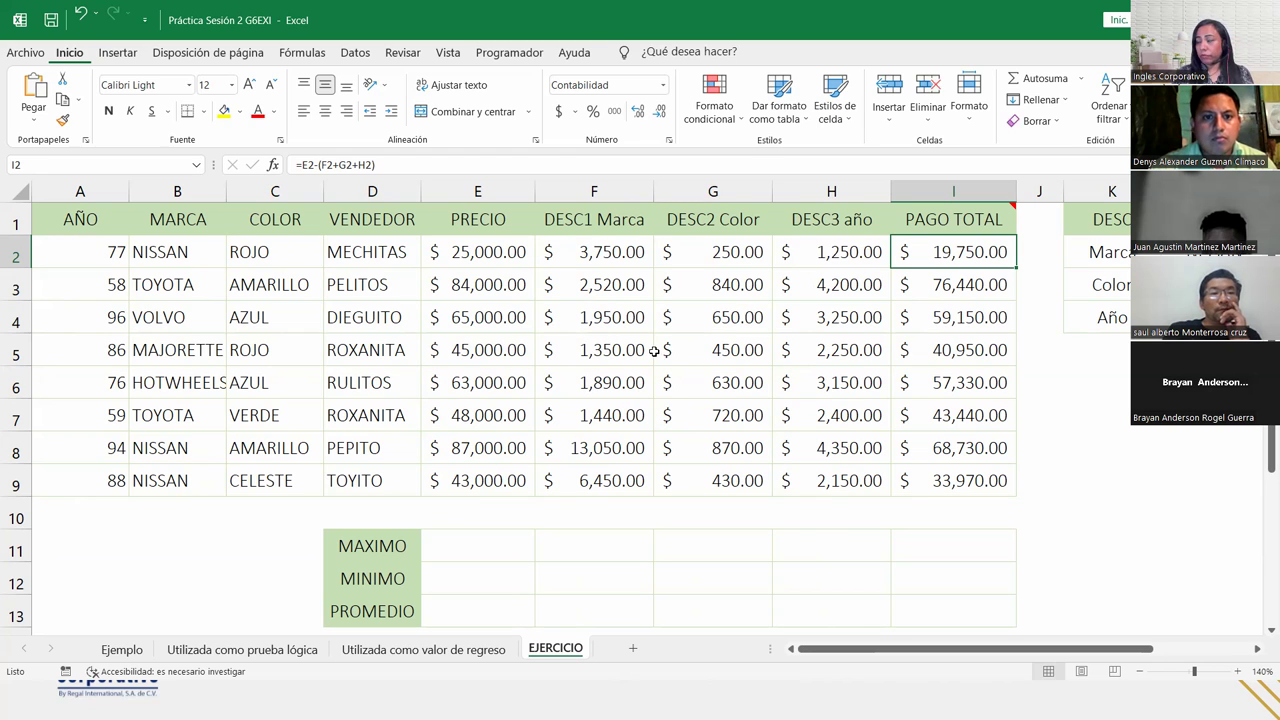
click(486, 548)
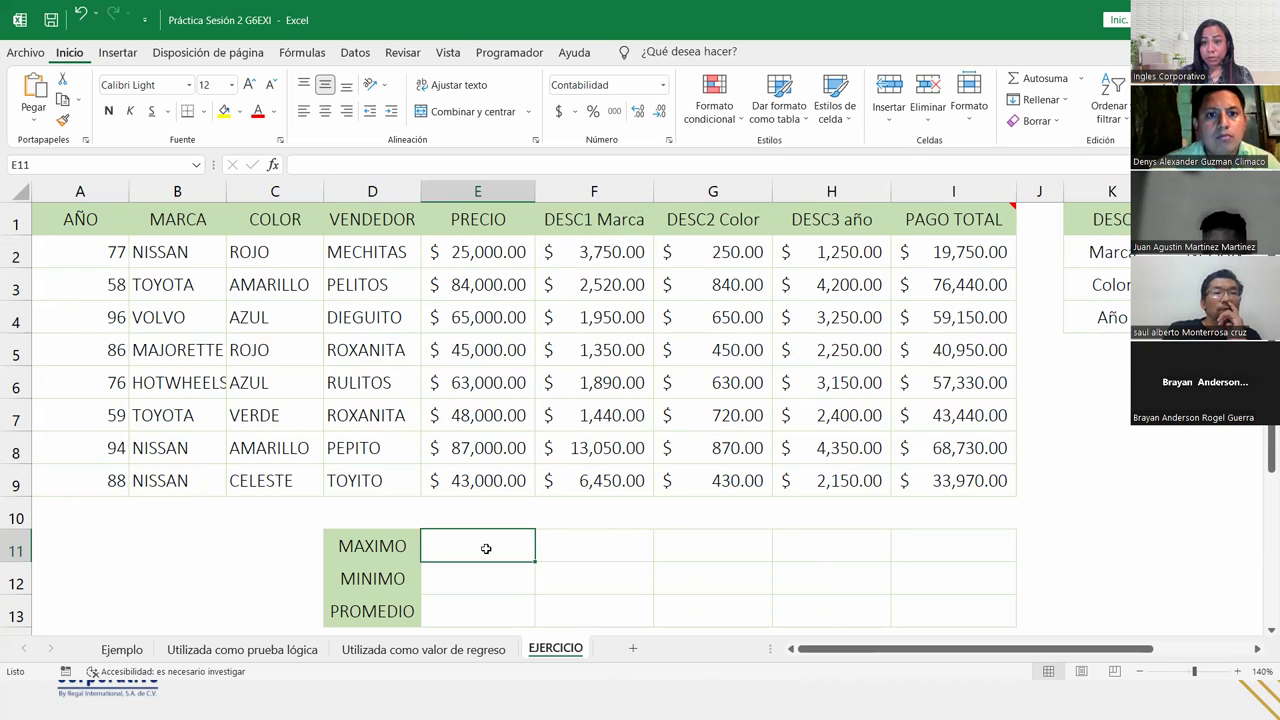
mouse_move(486, 548)
mouse_down()
mouse_move(763, 608)
mouse_move(918, 606)
mouse_up()
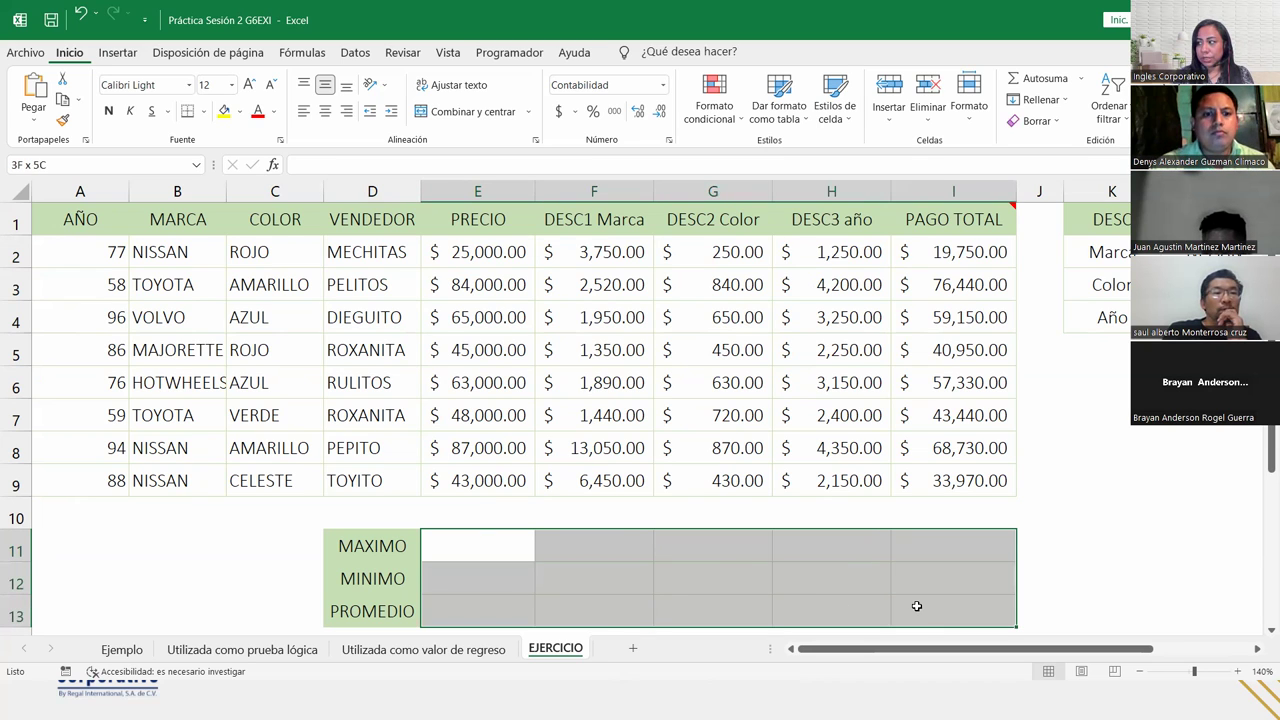
click(494, 547)
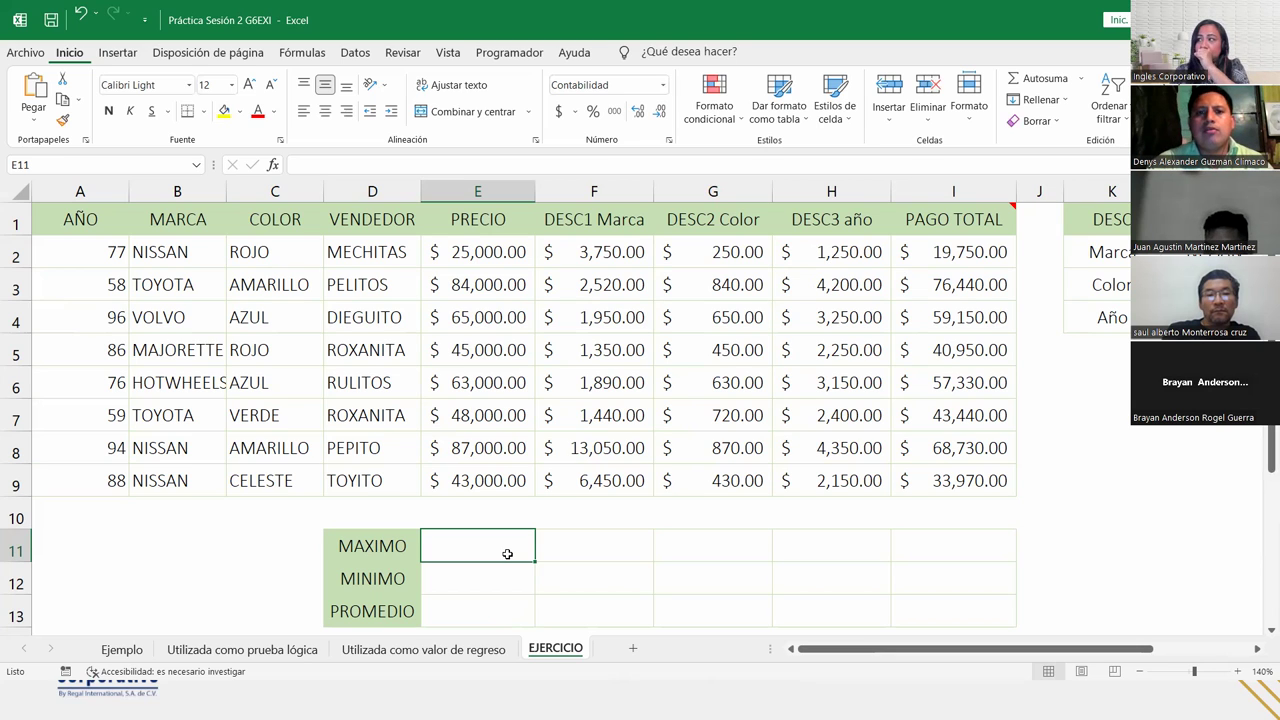
click(698, 252)
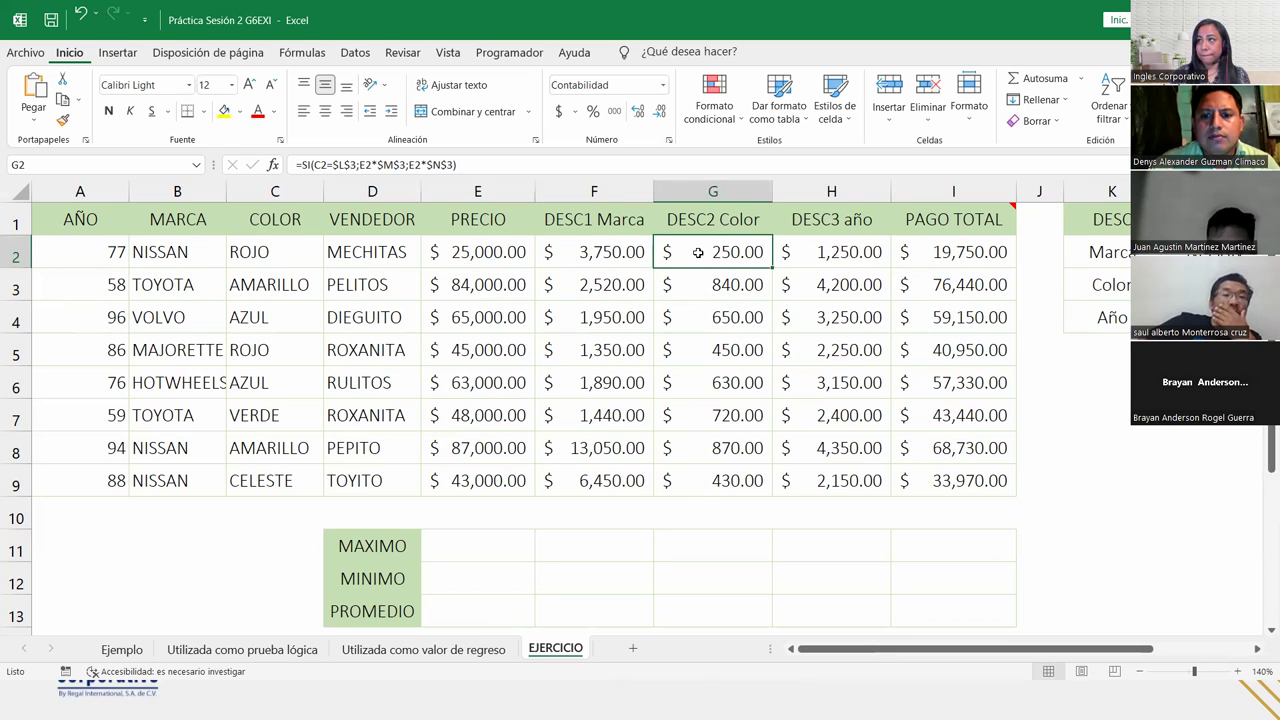
drag(1030, 650, 1196, 633)
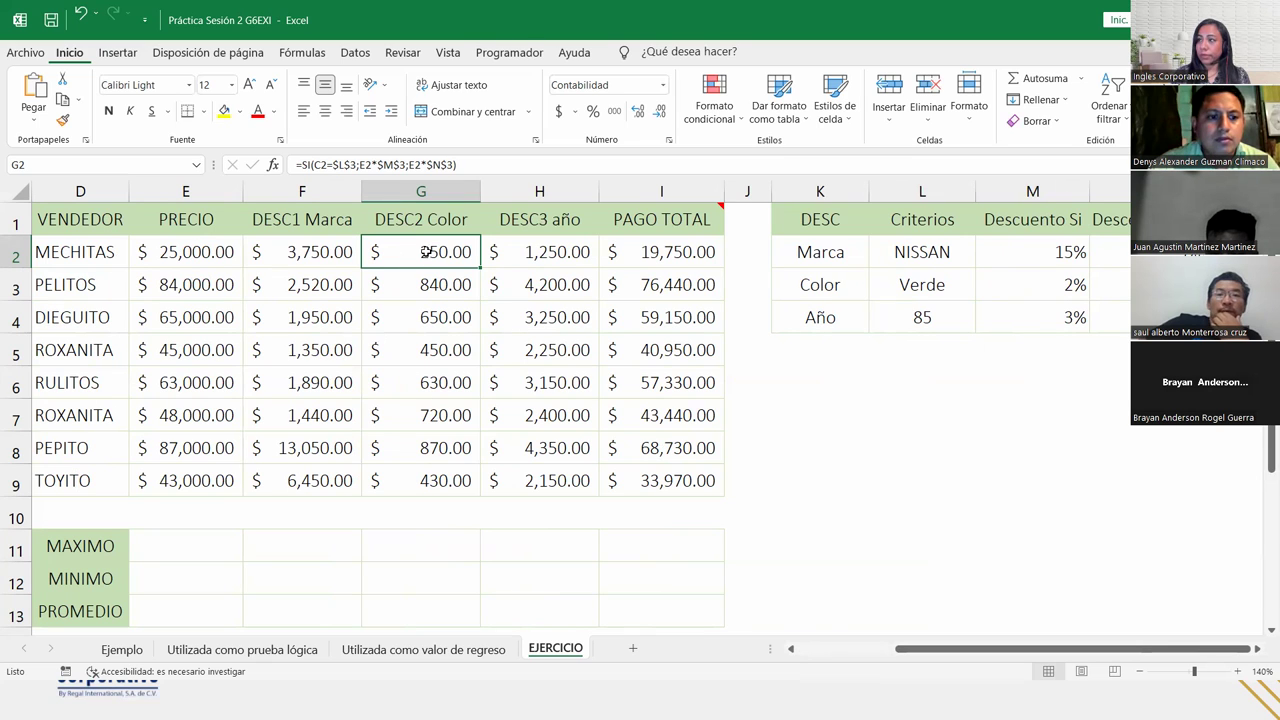
double_click(427, 251)
click(640, 252)
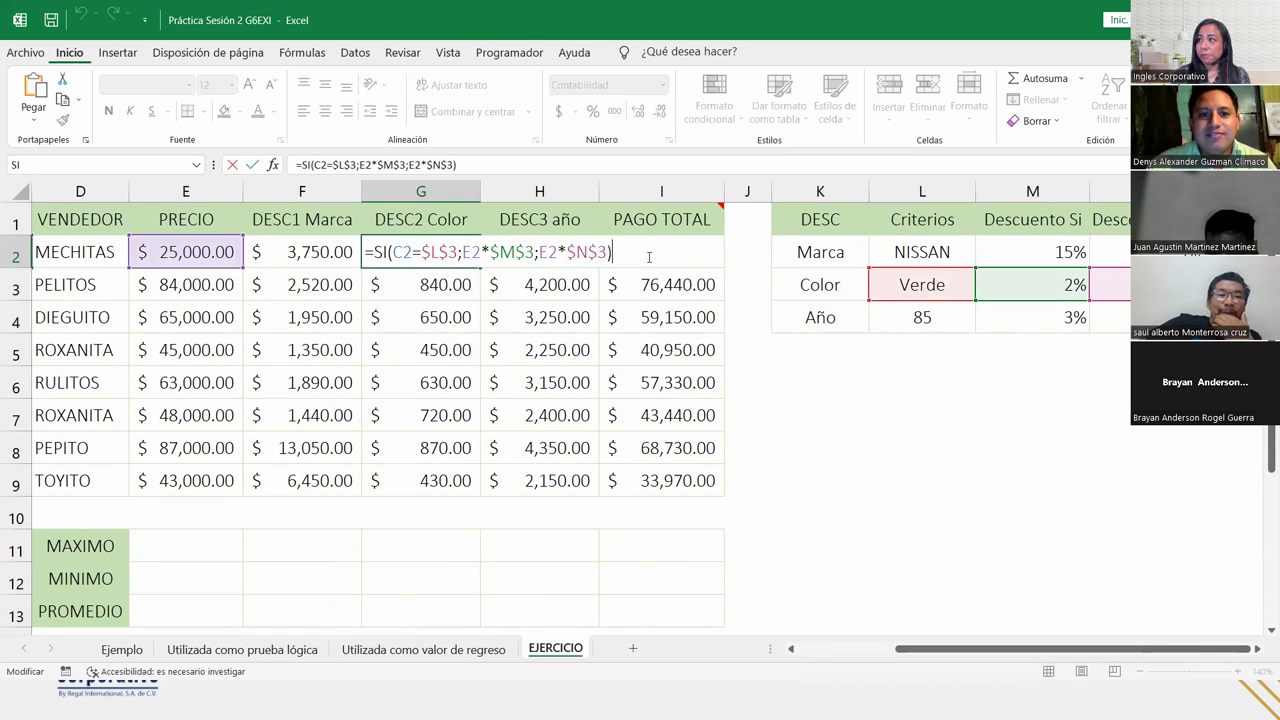
click(417, 252)
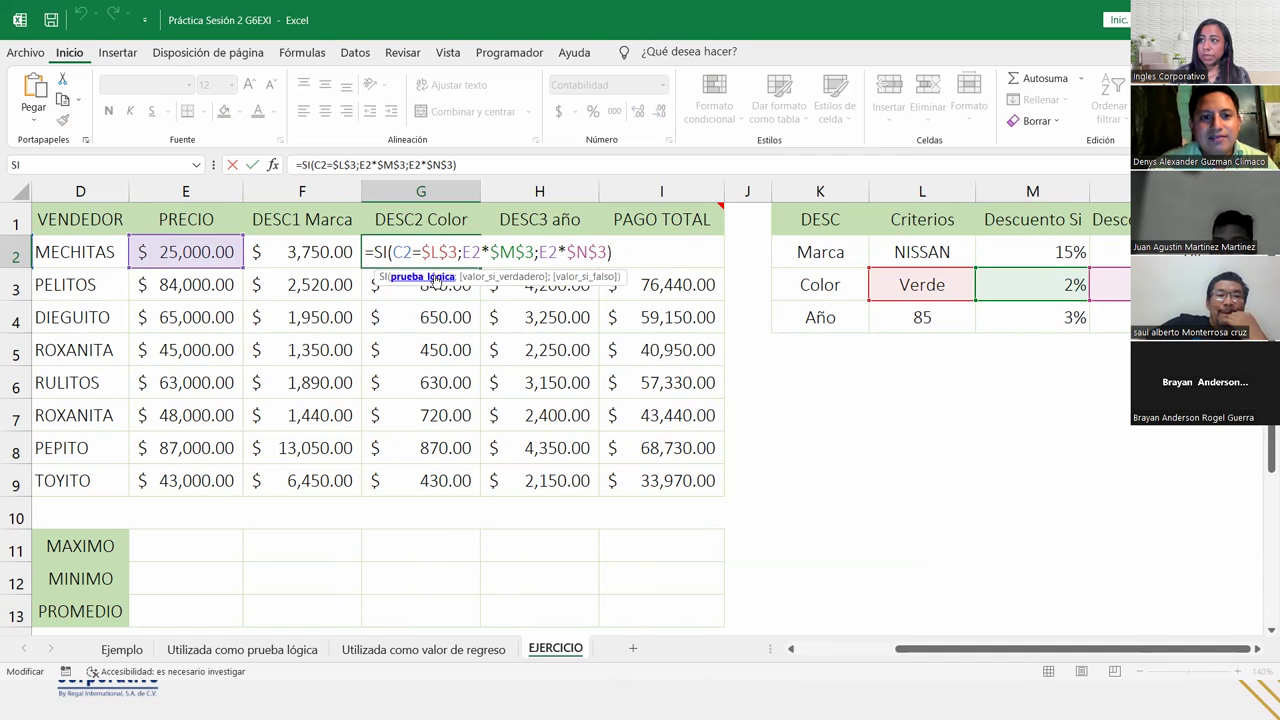
click(437, 277)
mouse_move(900, 648)
mouse_down()
mouse_move(790, 651)
mouse_move(887, 648)
mouse_up()
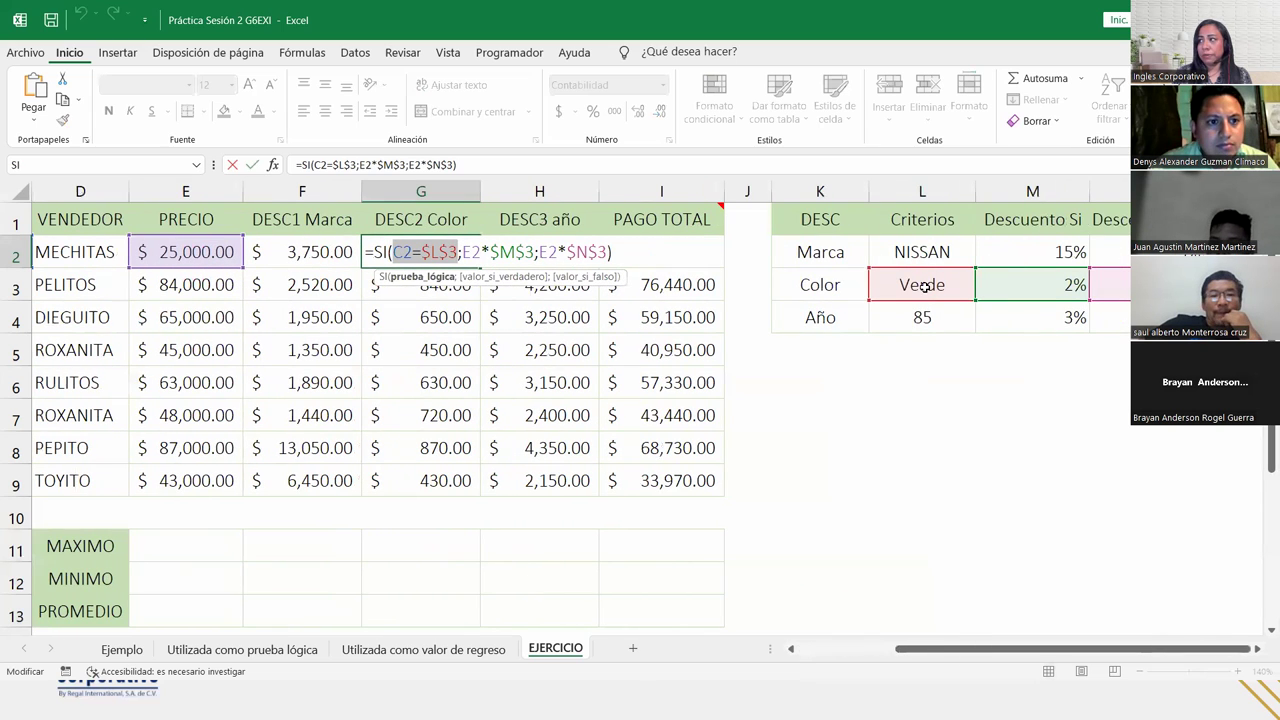
click(505, 276)
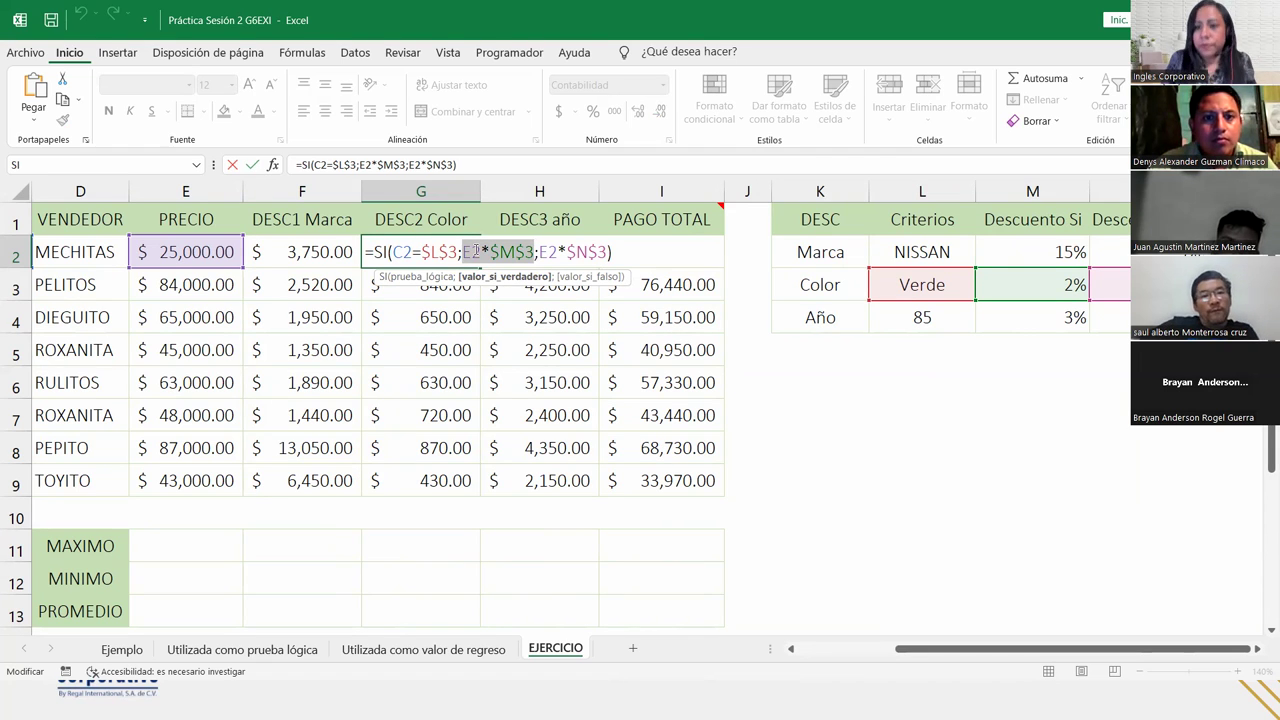
click(585, 277)
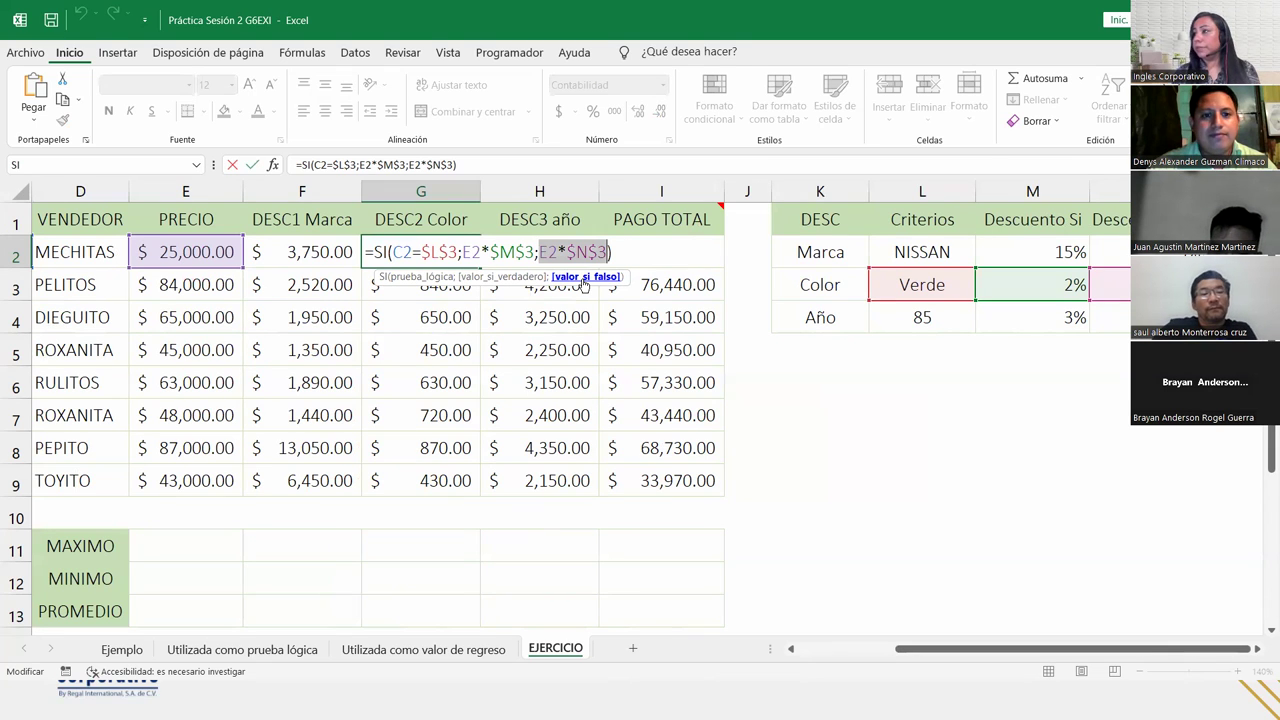
key(Return)
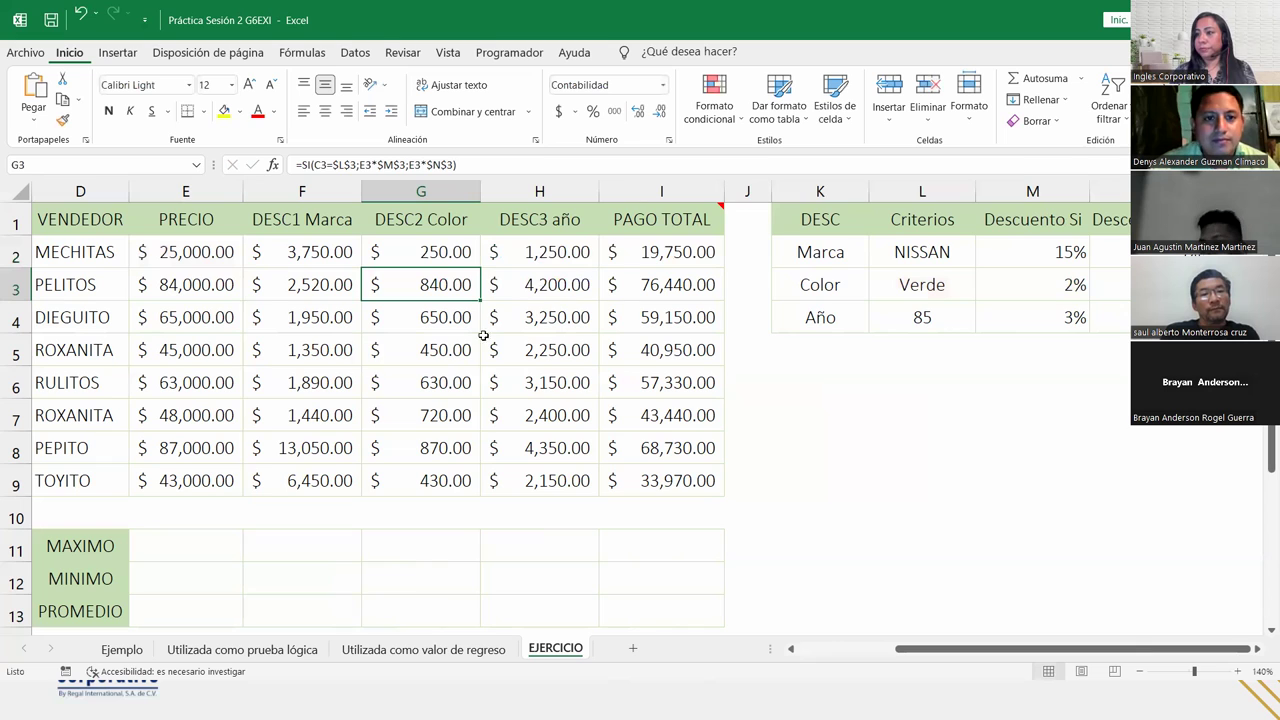
Enter =MAX(E2:E9) in E11 for the highest PRECIO.
click(198, 546)
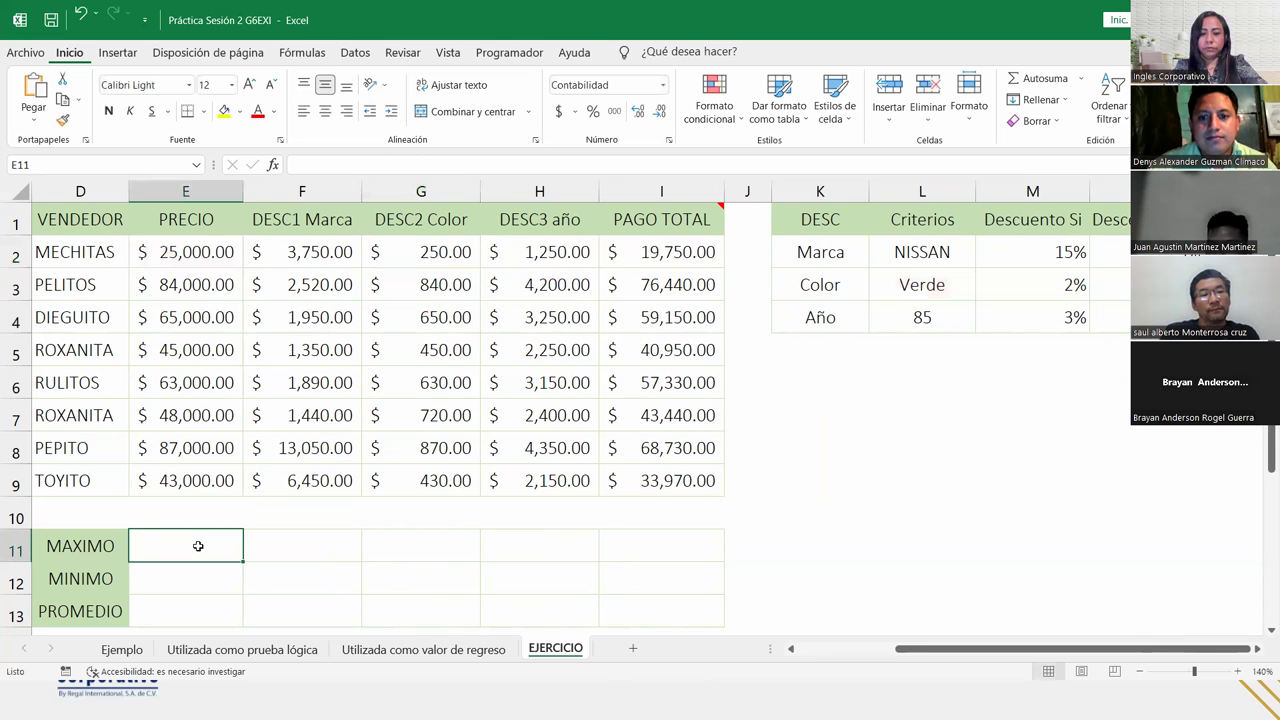
text(=ma)
key(Tab)
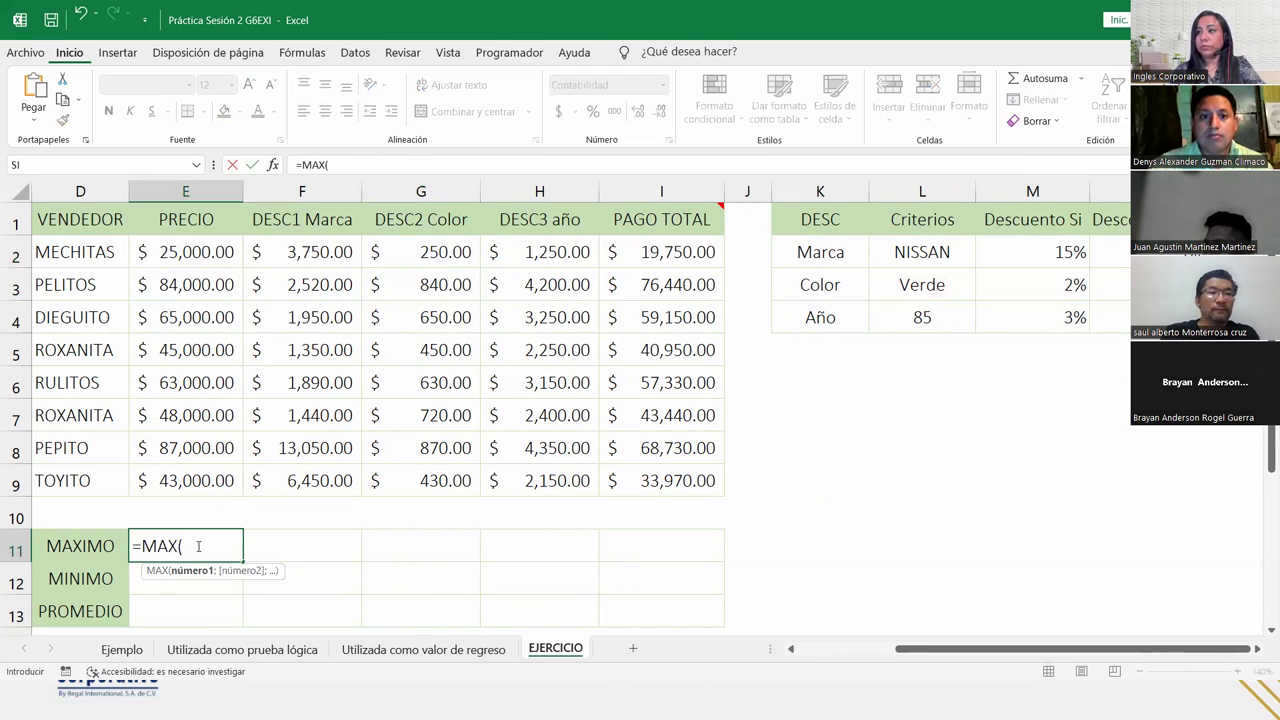
drag(146, 252, 202, 483)
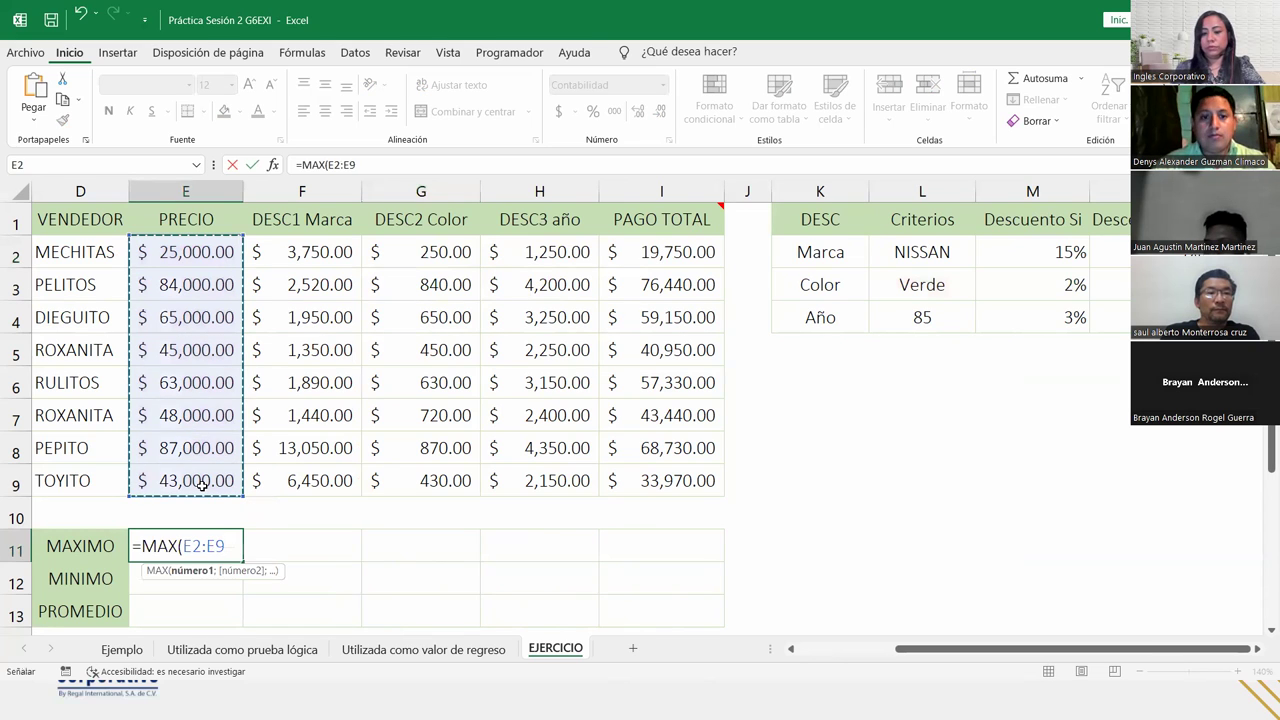
key(Return)
Add =MIN(E2:E9) in E12 and =PROMEDIO(E2:E9) in E13.
text(=mi)
key(Tab)
drag(195, 251, 210, 481)
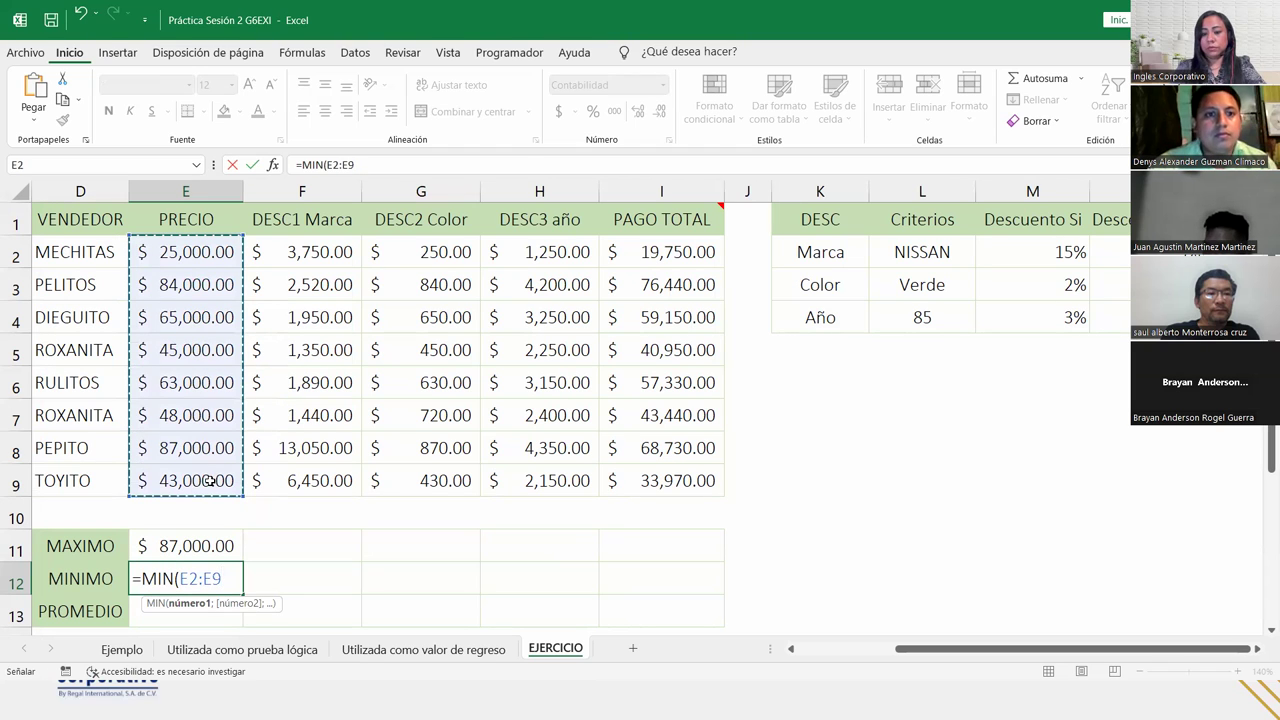
text())
key(Return)
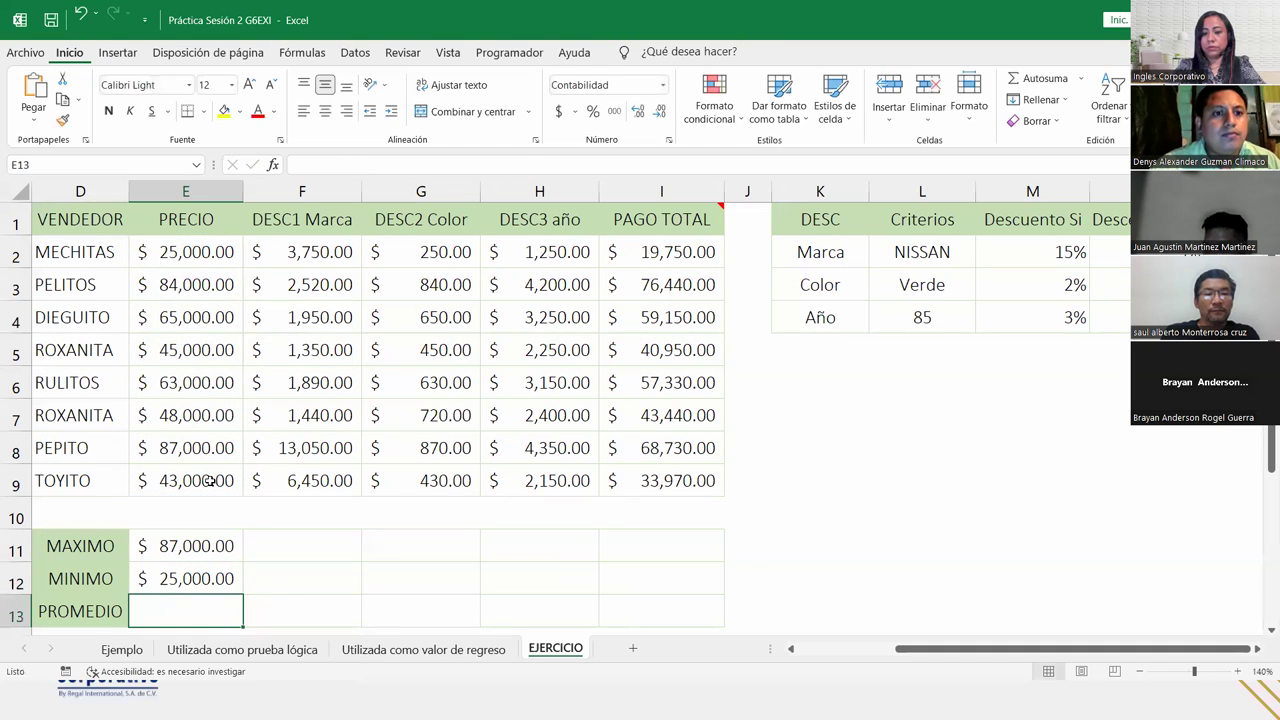
text(=prome)
key(Tab)
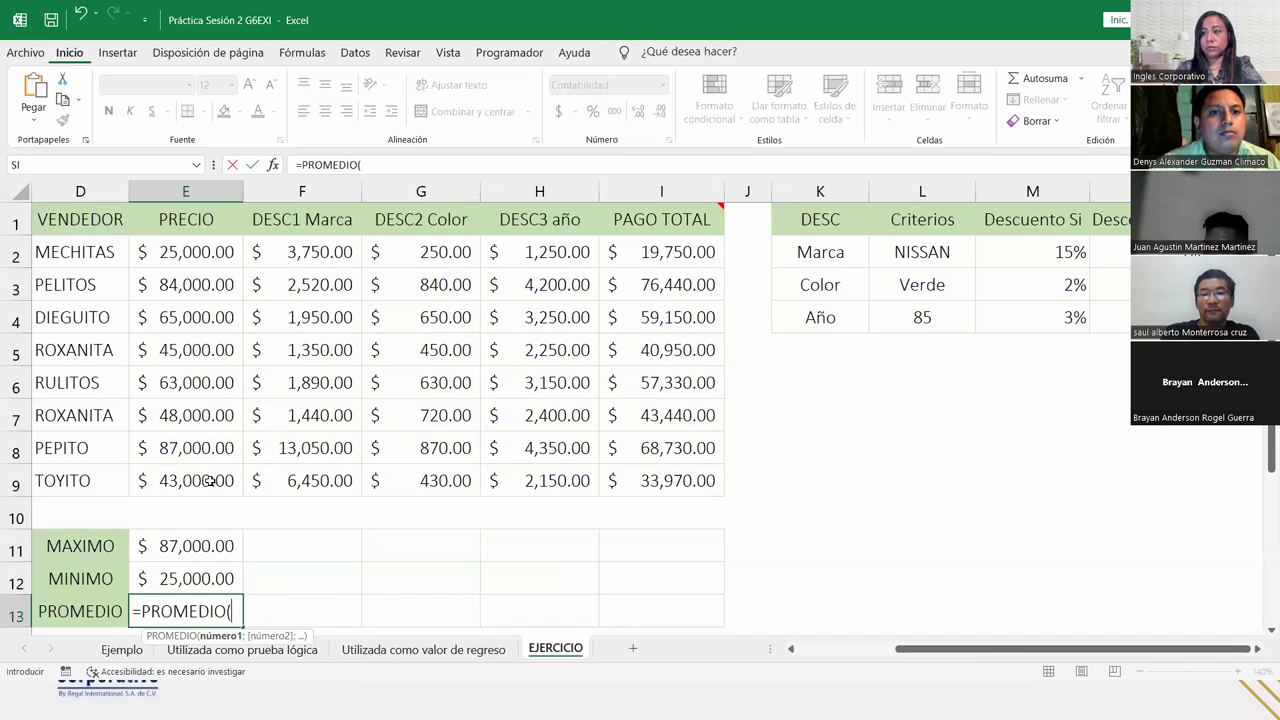
drag(200, 250, 215, 469)
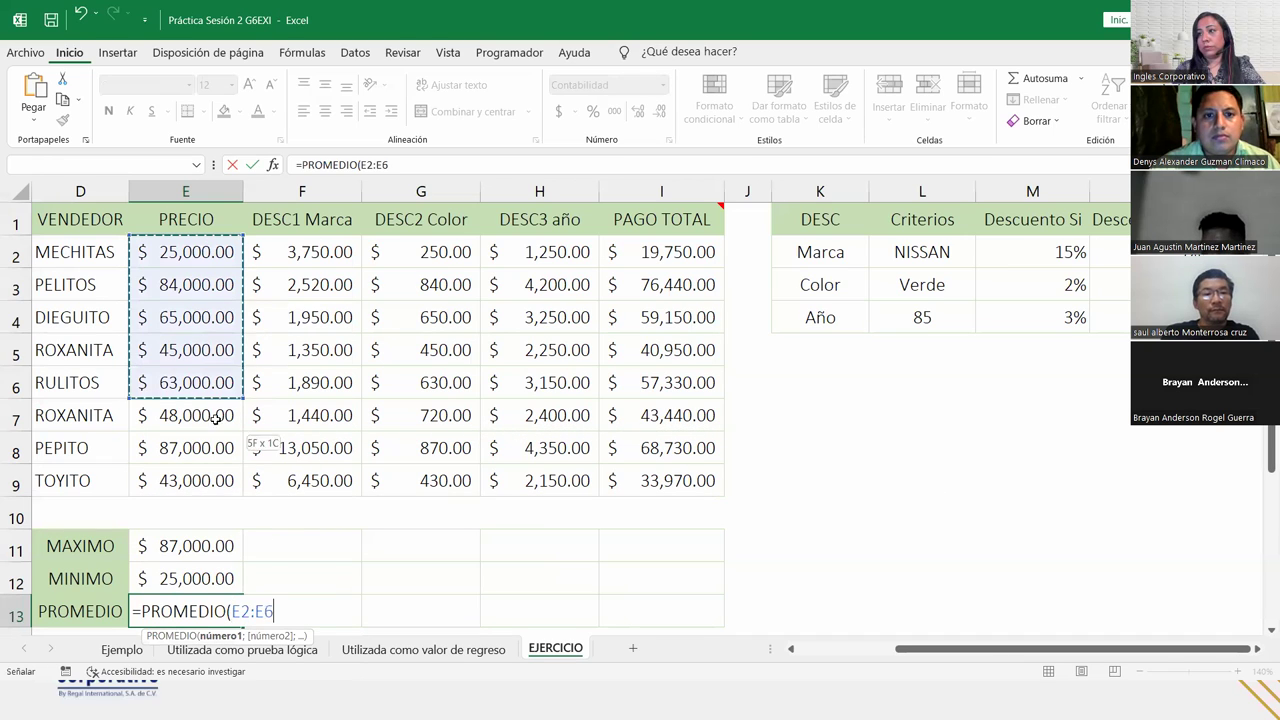
text())
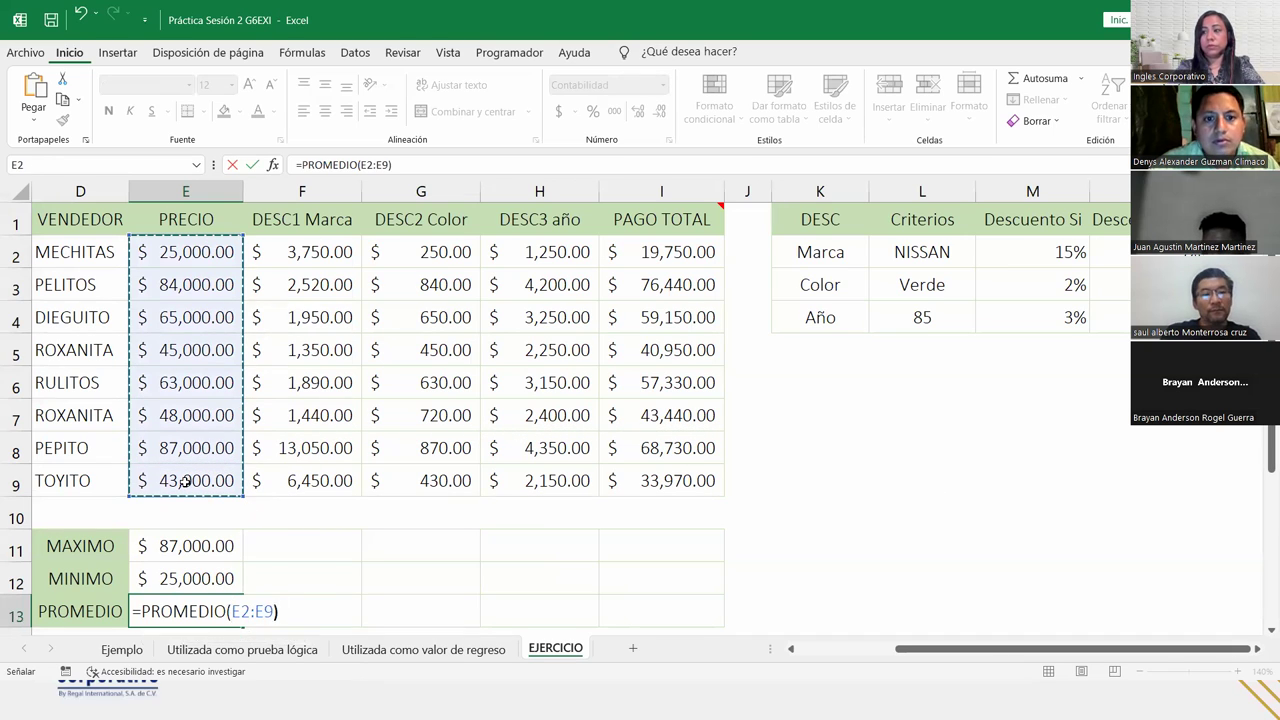
key(Return)
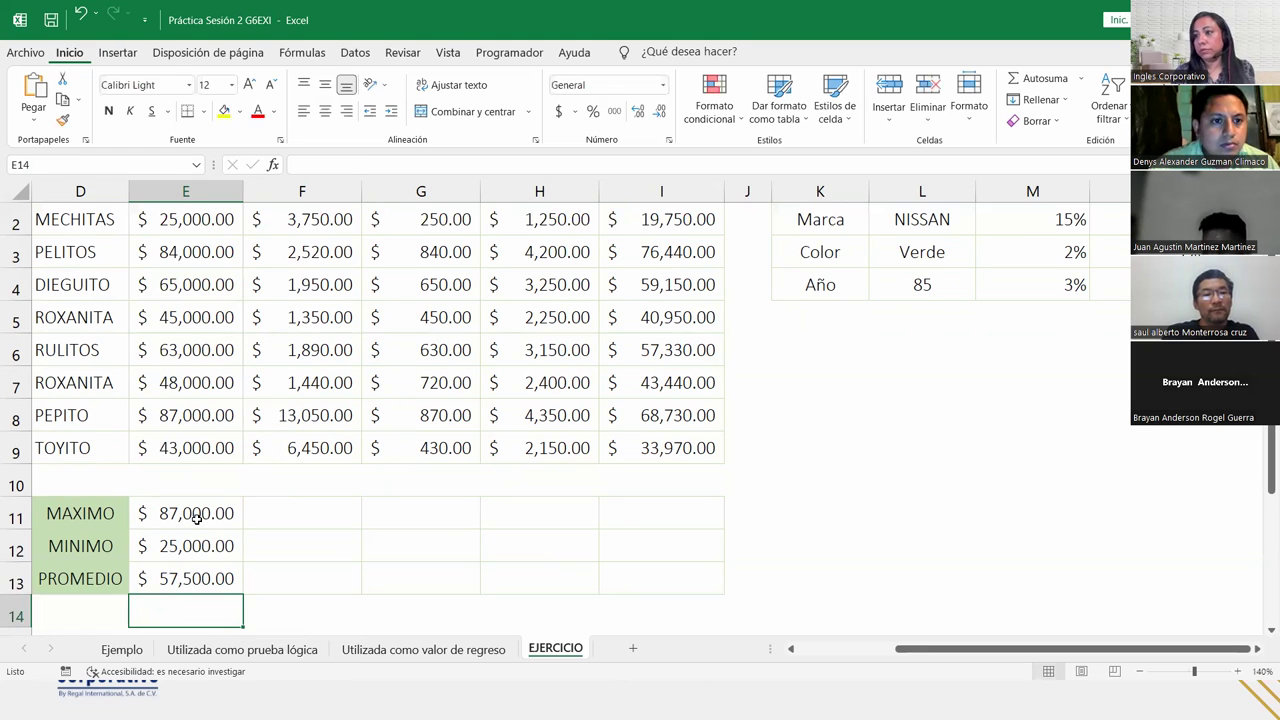
Copy the three summary formulas across through PAGO TOTAL and zoom out slightly.
click(196, 516)
mouse_move(218, 513)
mouse_down()
mouse_move(225, 580)
mouse_move(629, 623)
mouse_move(650, 600)
mouse_up()
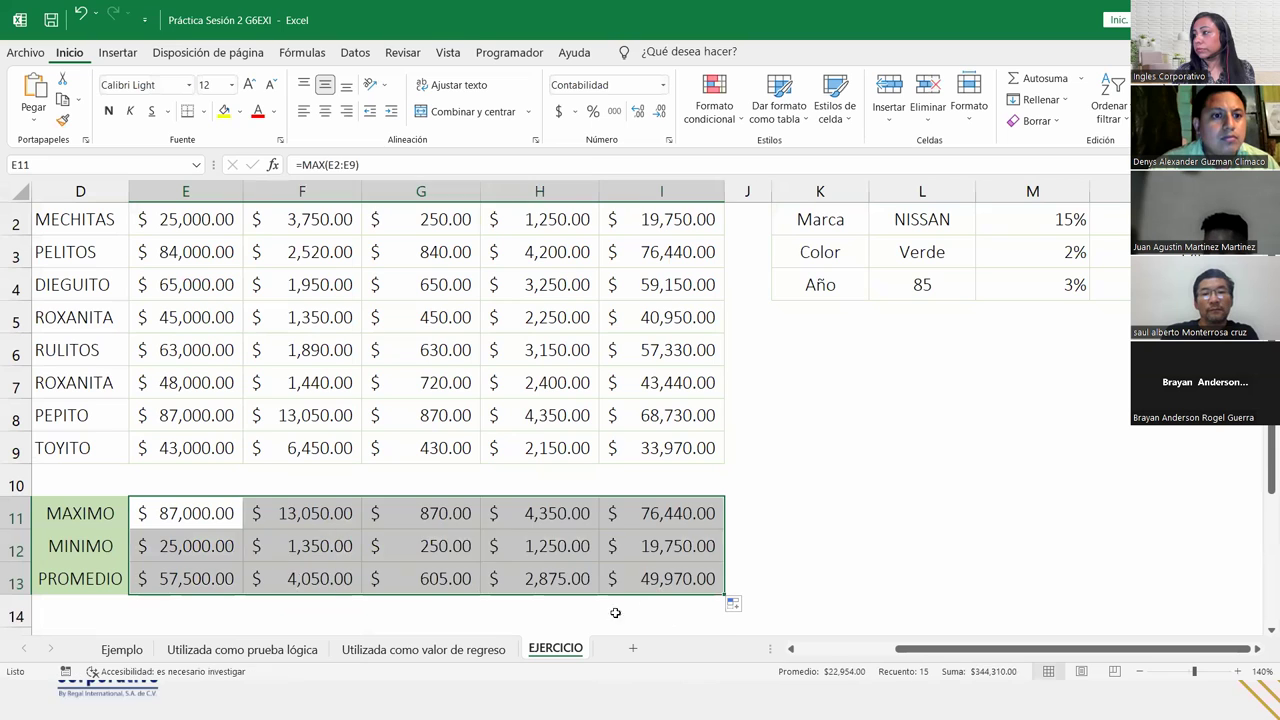
click(650, 610)
click(1139, 671)
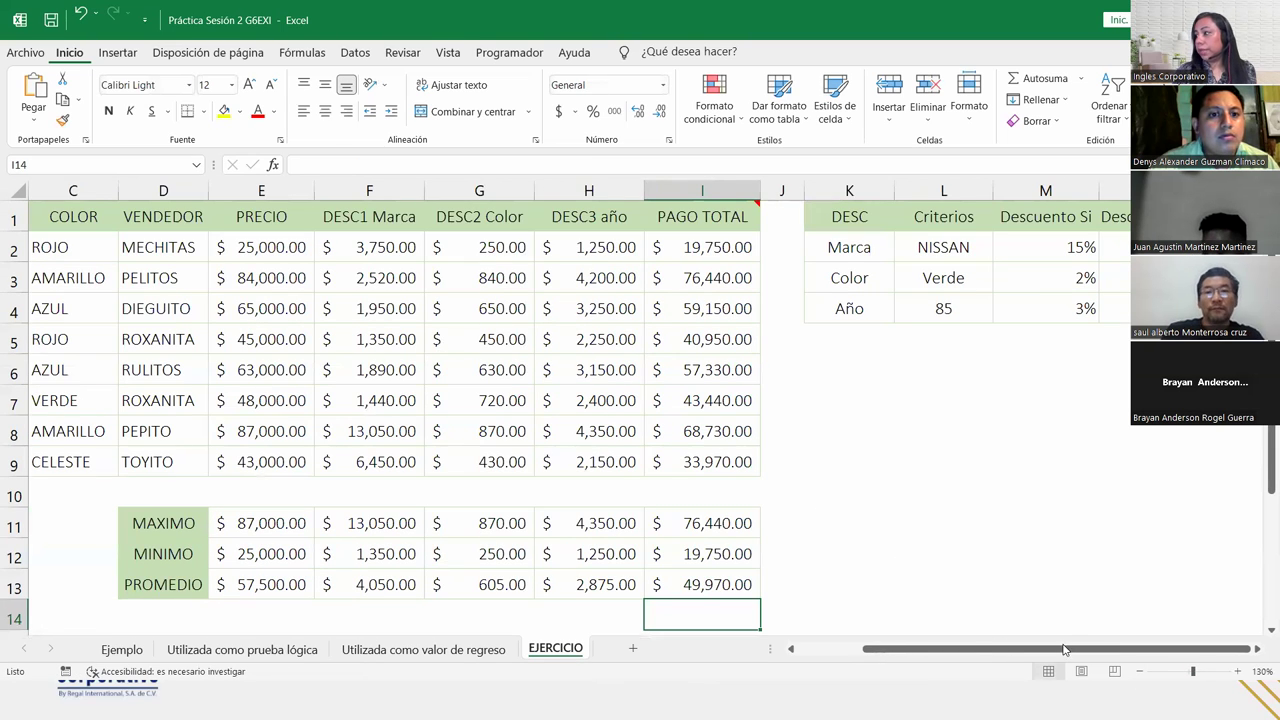
drag(1068, 648, 953, 667)
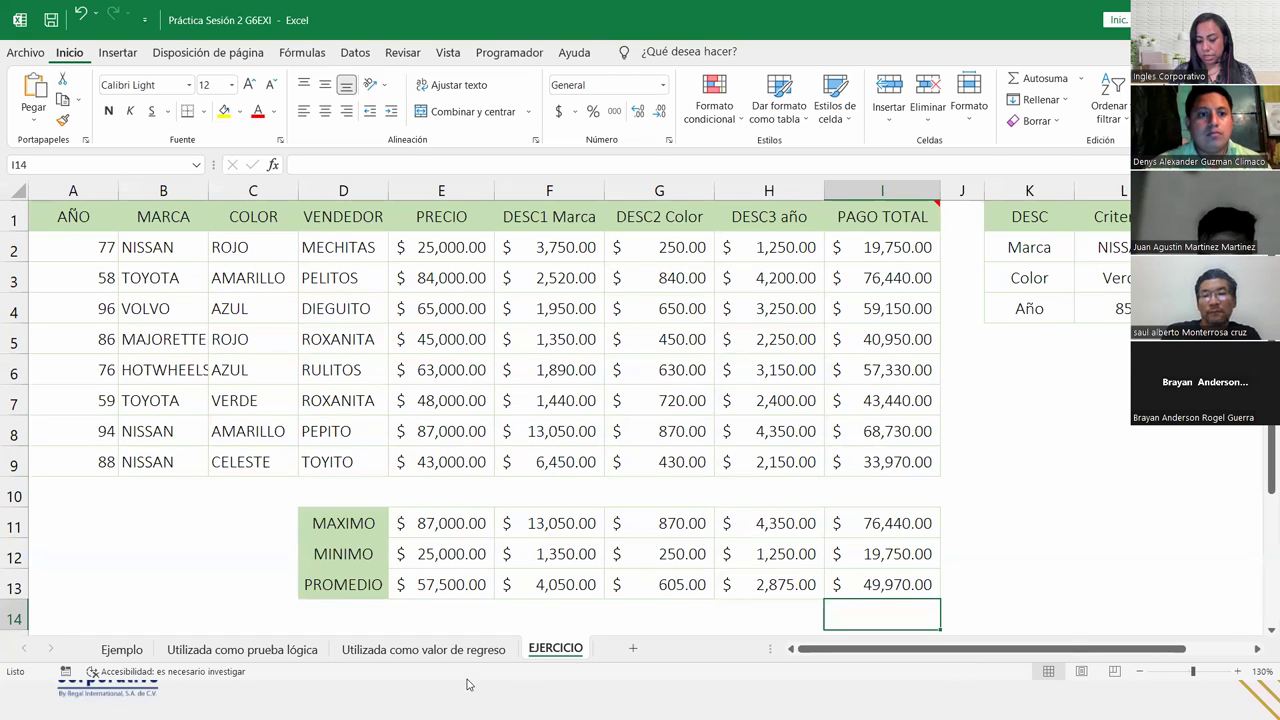
Show F2's DESC1 Marca formula, then go to the CIERRE Y CONCLUSIONES slide.
click(545, 248)
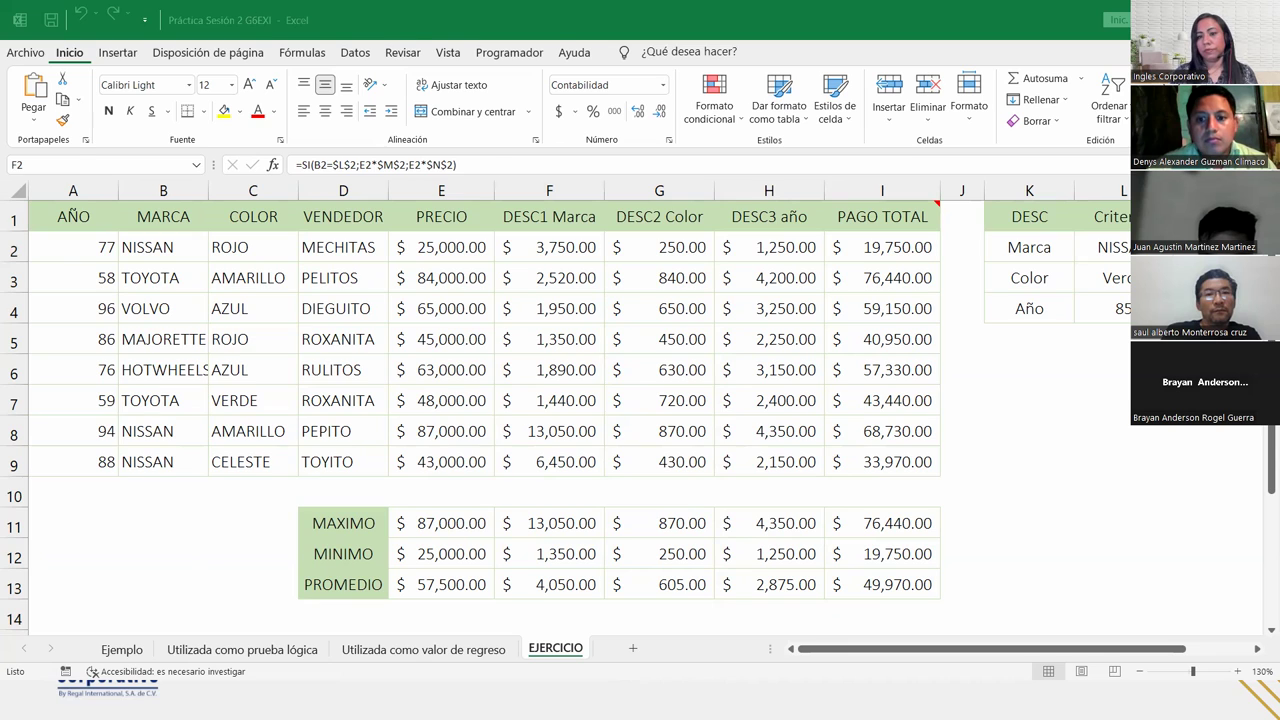
key(alt+Tab)
key(Right)
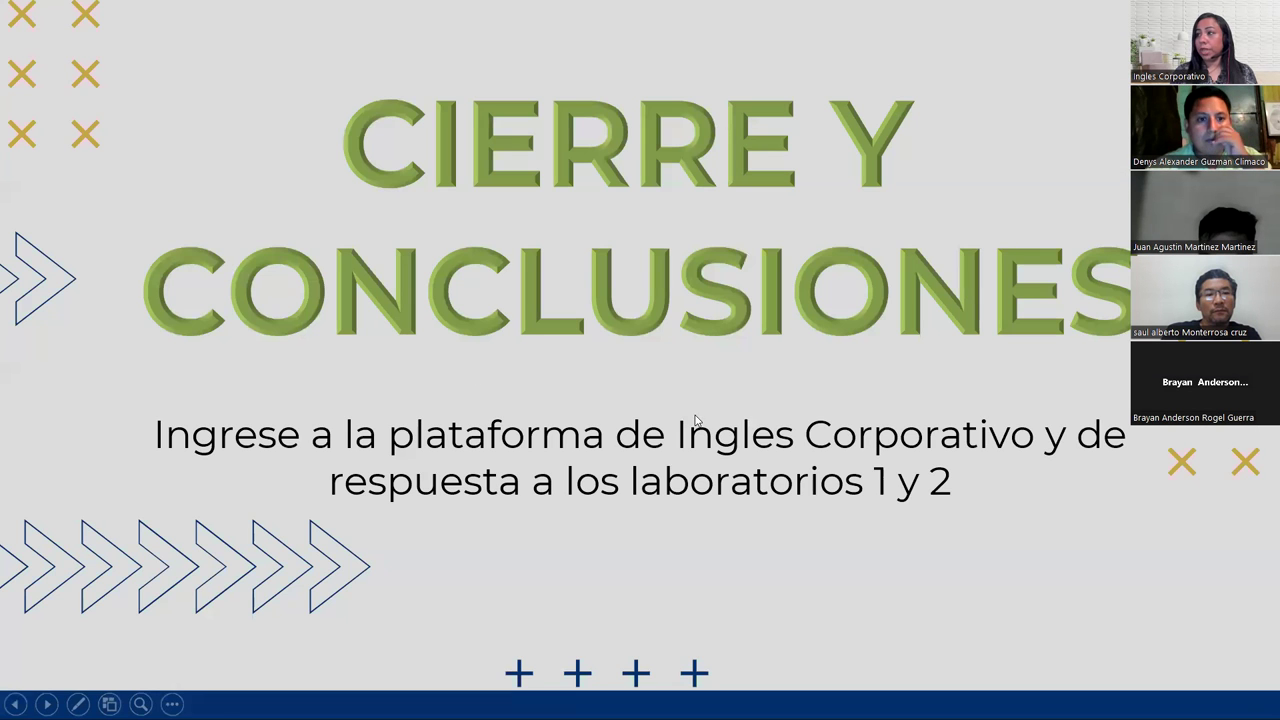